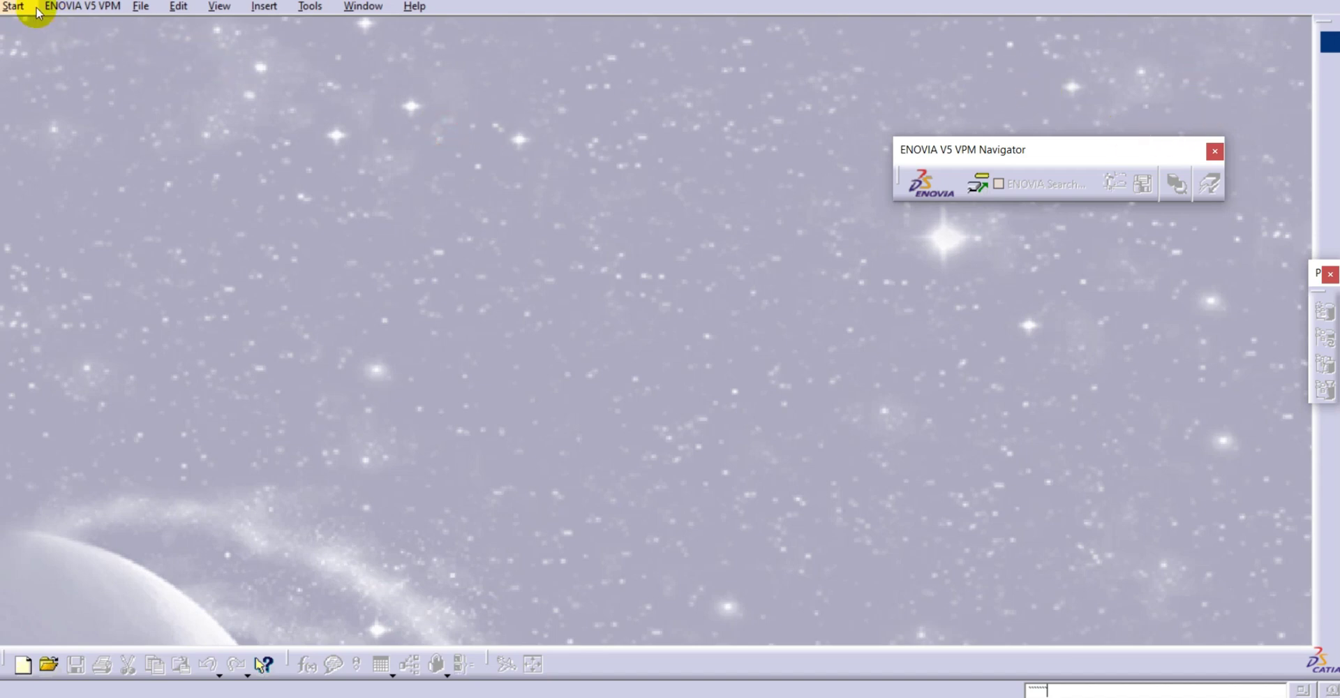
Step: Create a new Part Design part named Bolt with hybrid design enabled
{"action": "left_click", "coordinate": [14, 6]}
{"action": "mouse_move", "coordinate": [44, 49]}
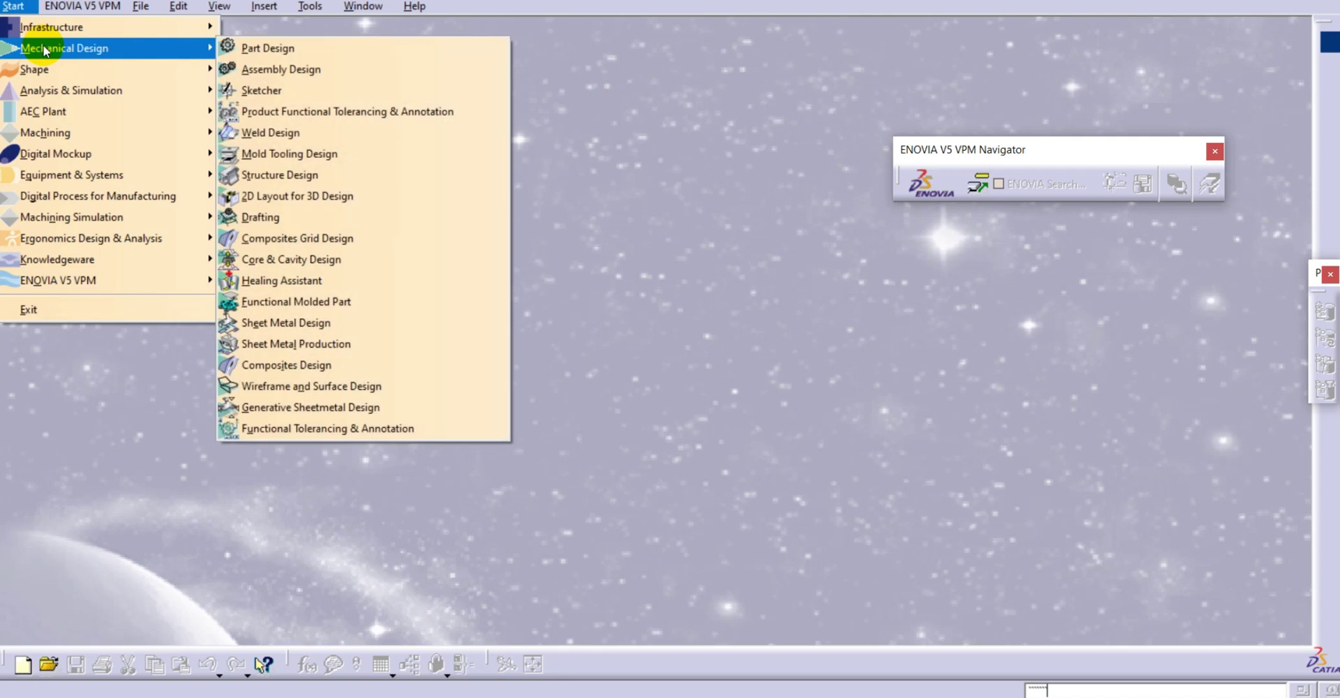
{"action": "left_click", "coordinate": [249, 49]}
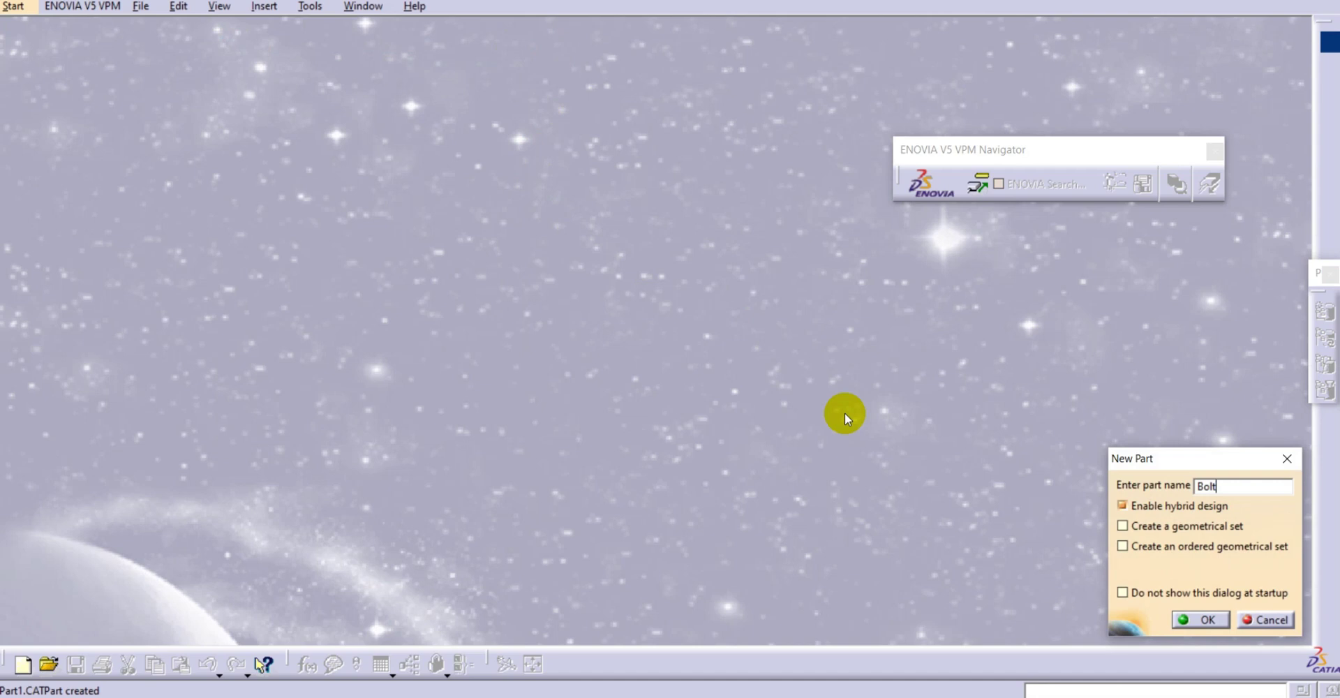
{"action": "left_click", "coordinate": [1212, 618]}
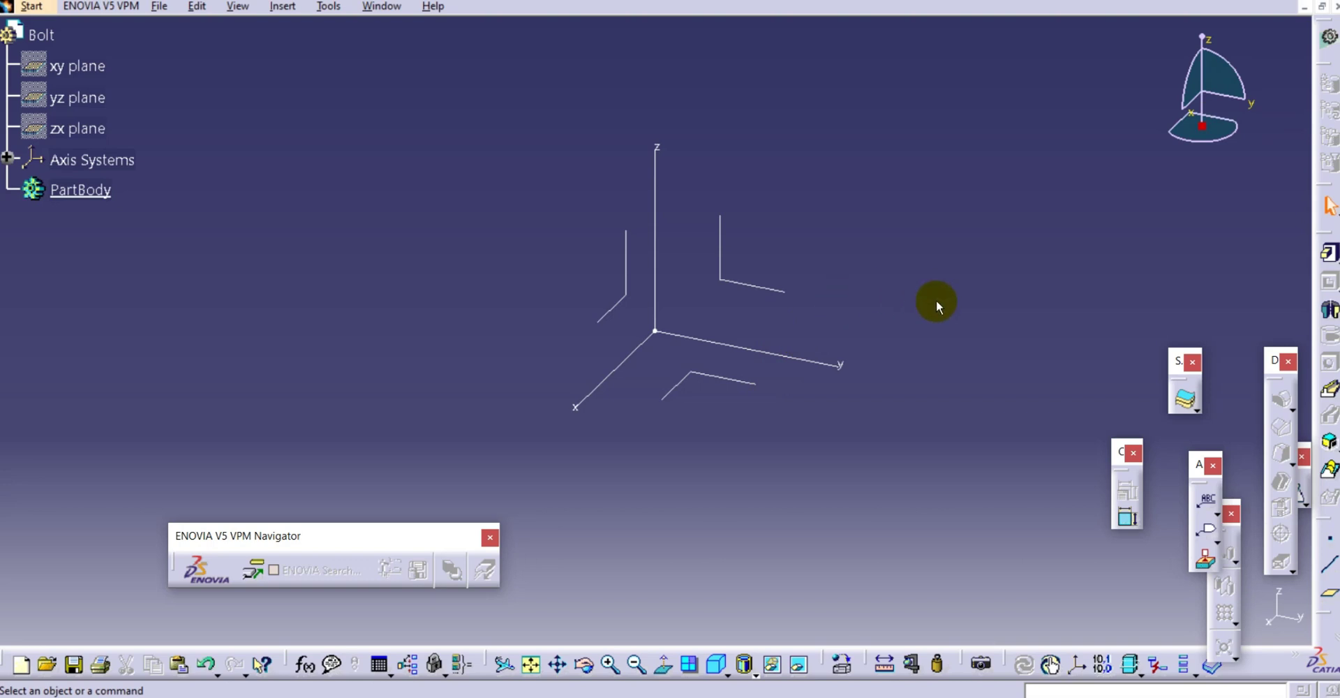
Step: Start a positioned sketch on the xy plane with the H direction reversed and the axes swapped
{"action": "left_click_drag", "start_coordinate": [1202, 465], "coordinate": [1193, 472]}
{"action": "mouse_move", "coordinate": [1275, 362]}
{"action": "left_mouse_down"}
{"action": "mouse_move", "coordinate": [1252, 302]}
{"action": "mouse_move", "coordinate": [1252, 228]}
{"action": "left_mouse_up"}
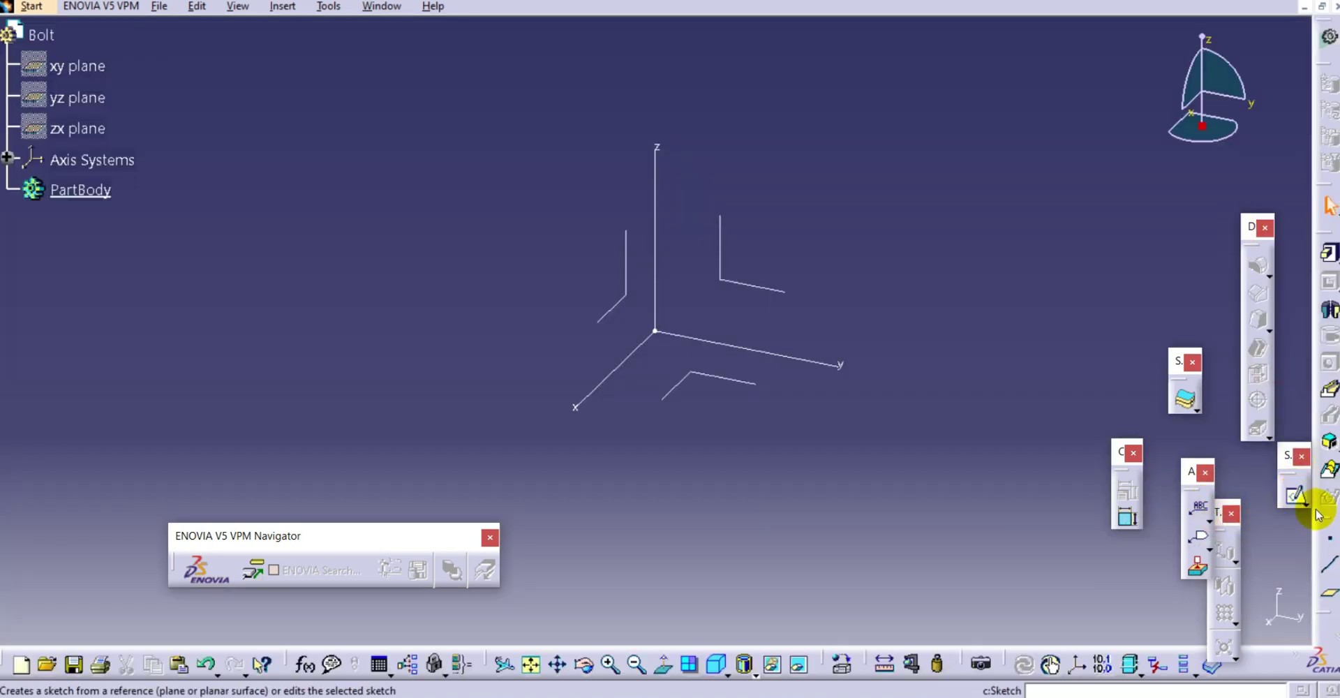
{"action": "left_click", "coordinate": [1297, 497]}
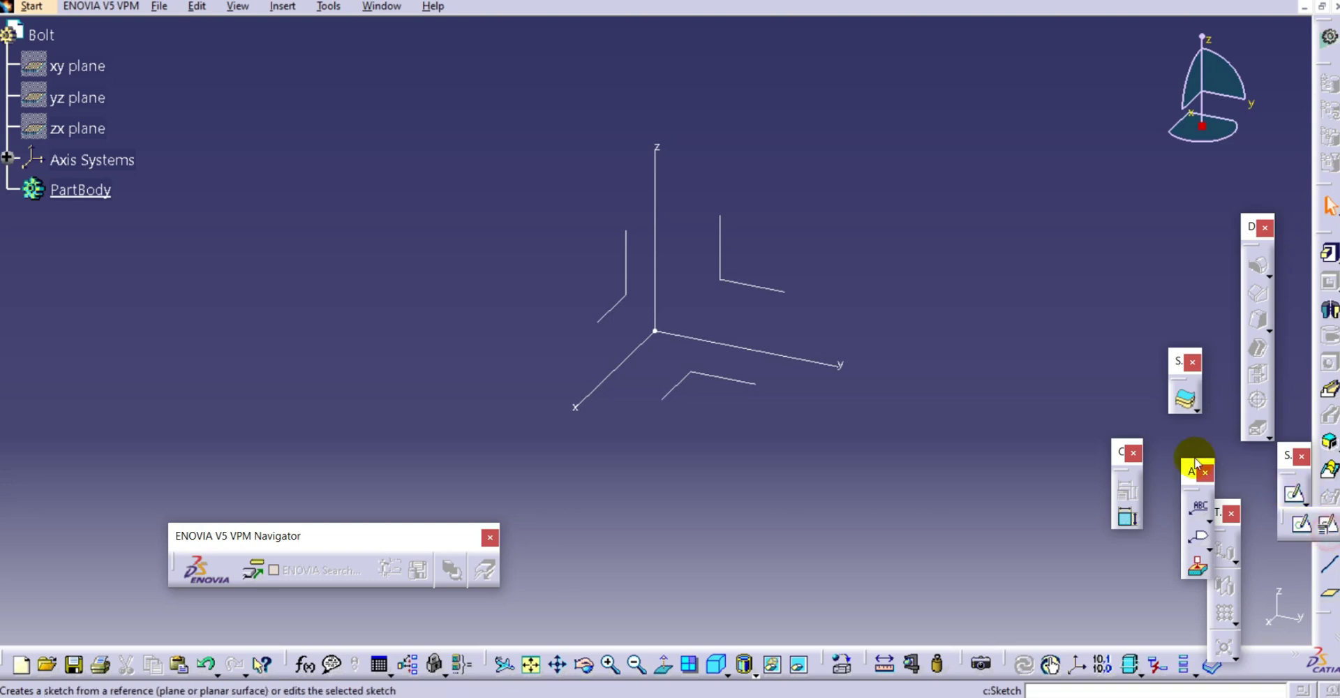
{"action": "left_click", "coordinate": [650, 395]}
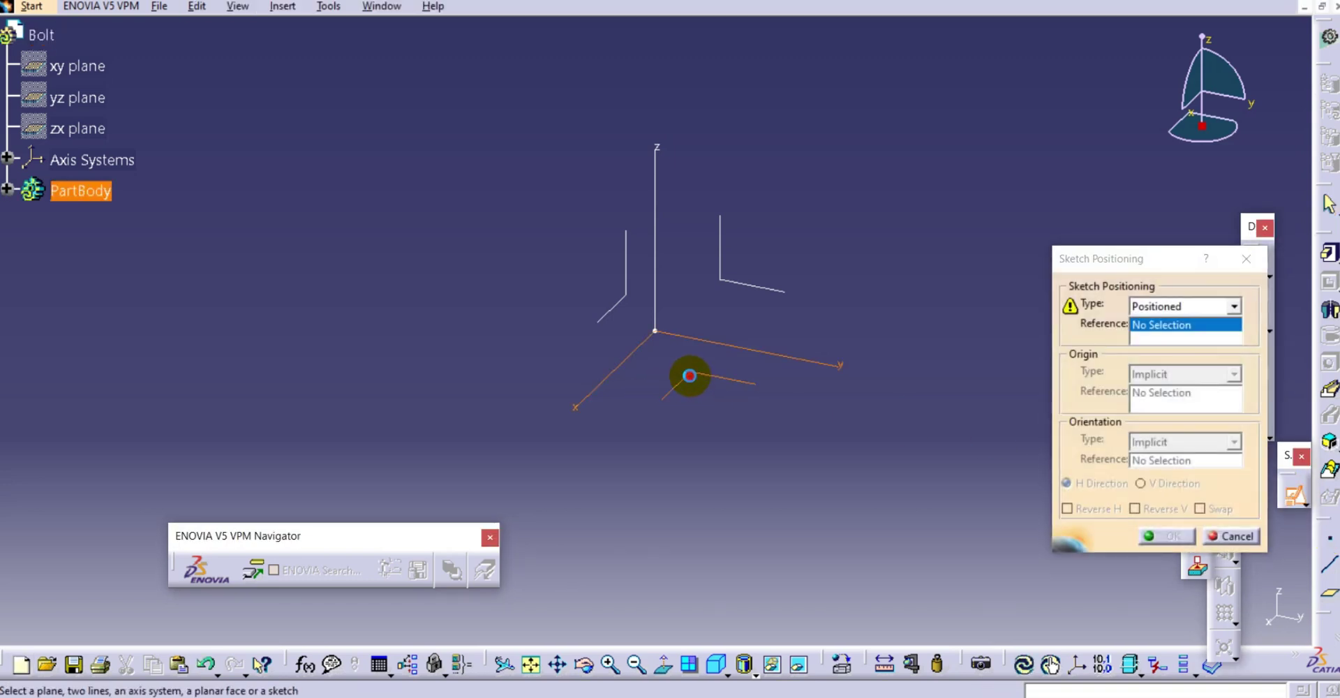
{"action": "left_click", "coordinate": [1078, 512]}
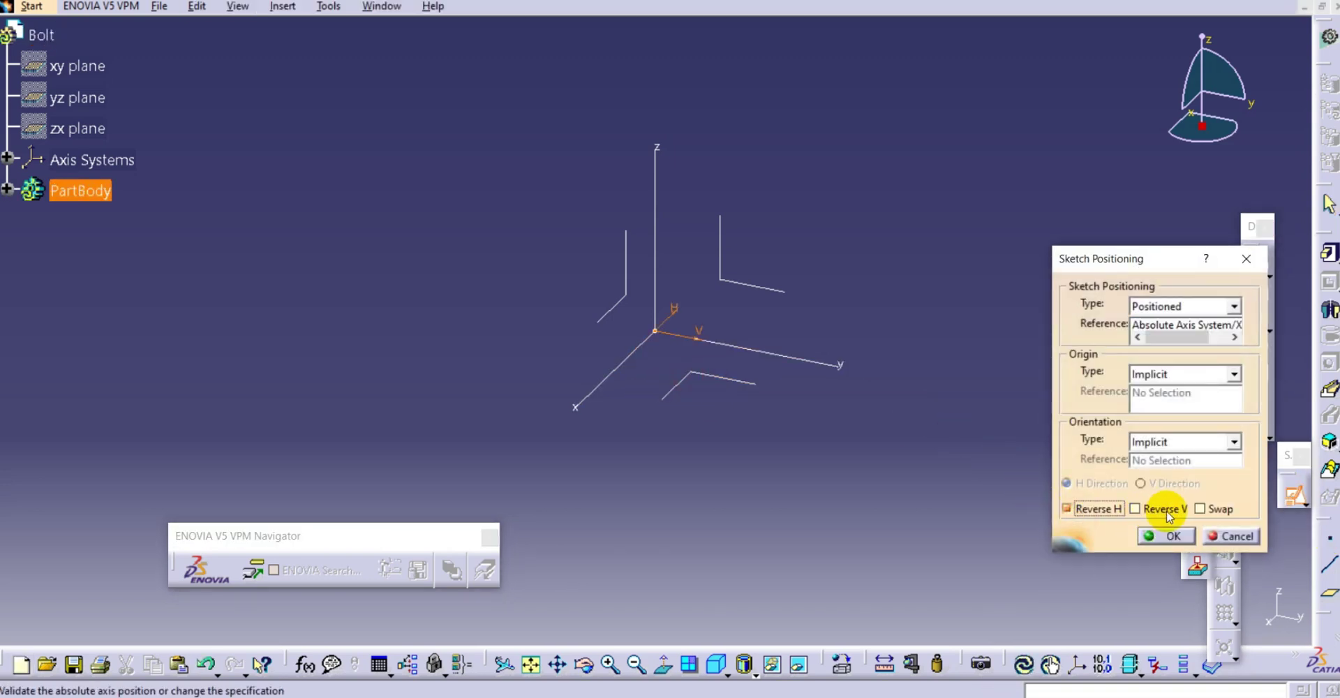
{"action": "left_click", "coordinate": [1200, 510]}
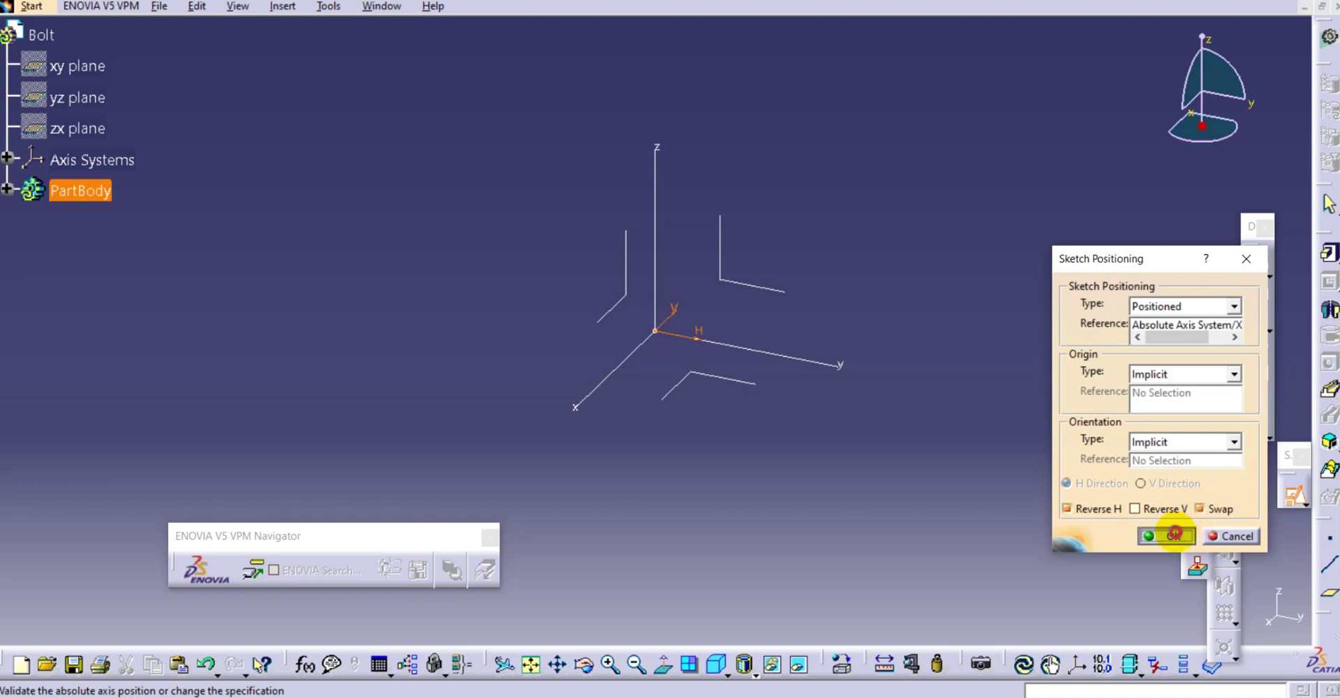
{"action": "left_click", "coordinate": [1177, 536]}
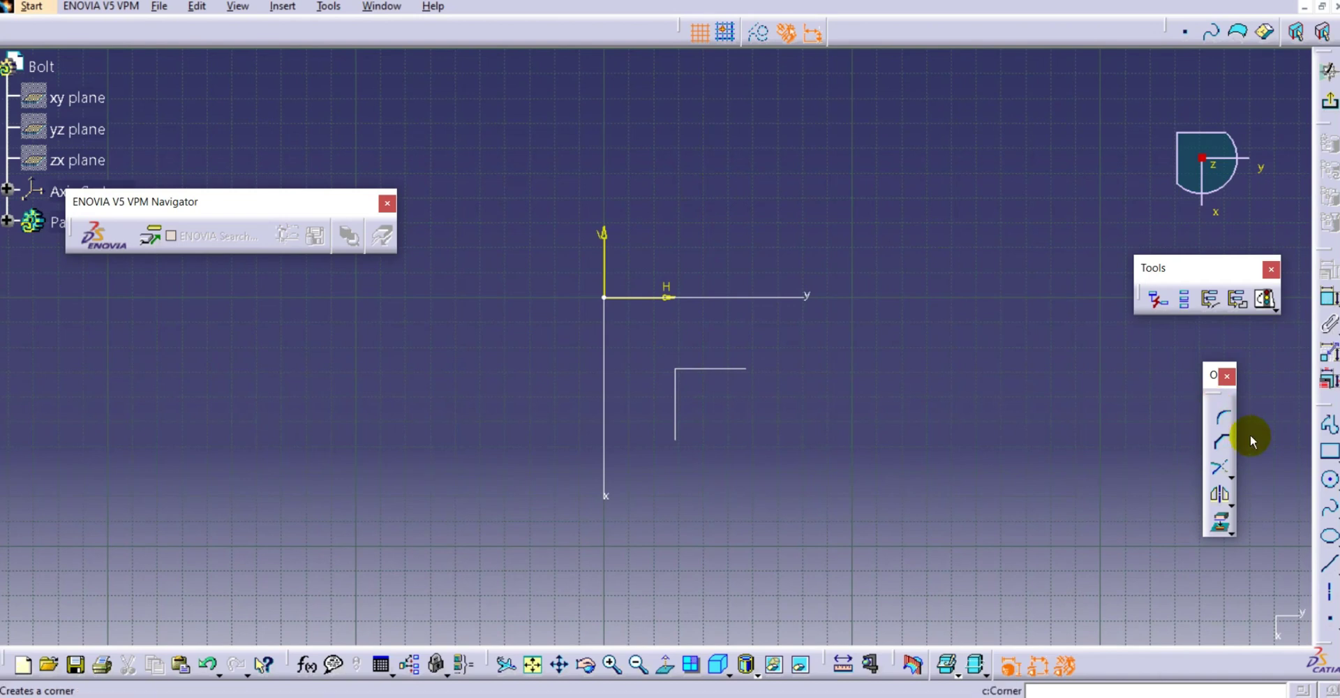
Step: Sketch a hexagon centred on the origin with horizontal upper and lower sides, about 113 mm across flats
{"action": "left_click", "coordinate": [1335, 489]}
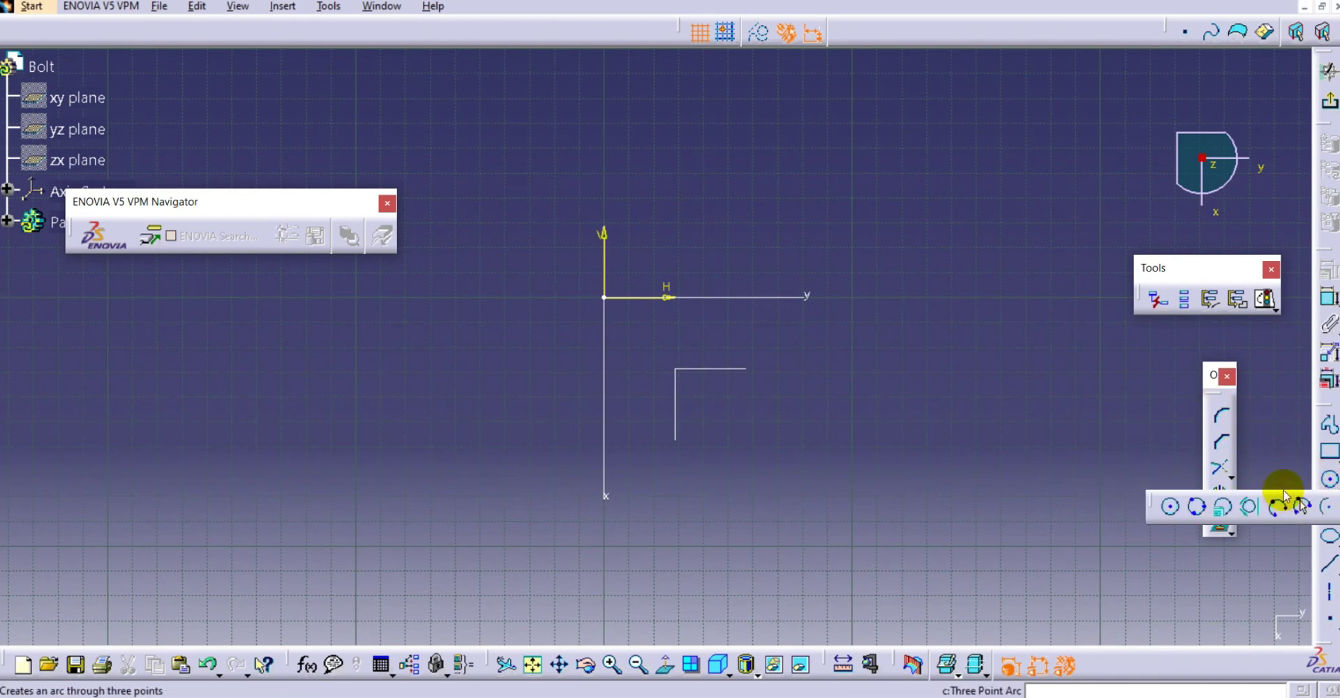
{"action": "left_click", "coordinate": [1335, 458]}
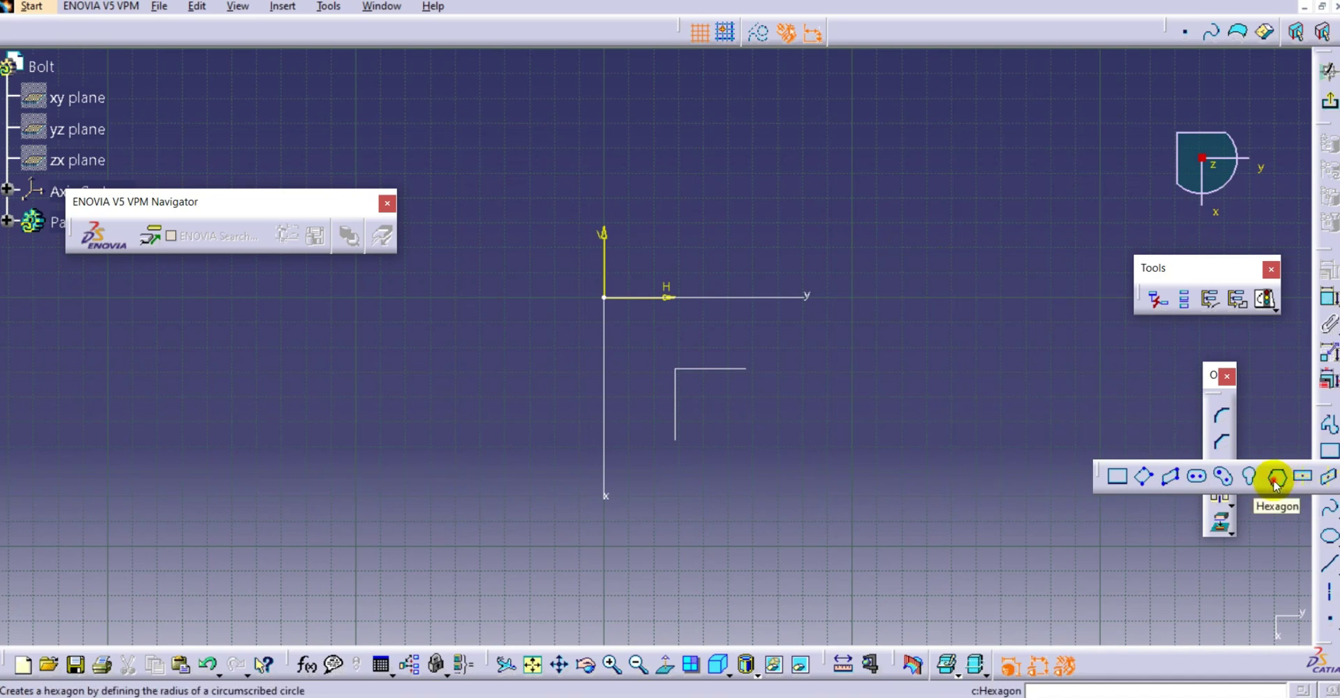
{"action": "left_click", "coordinate": [1275, 479]}
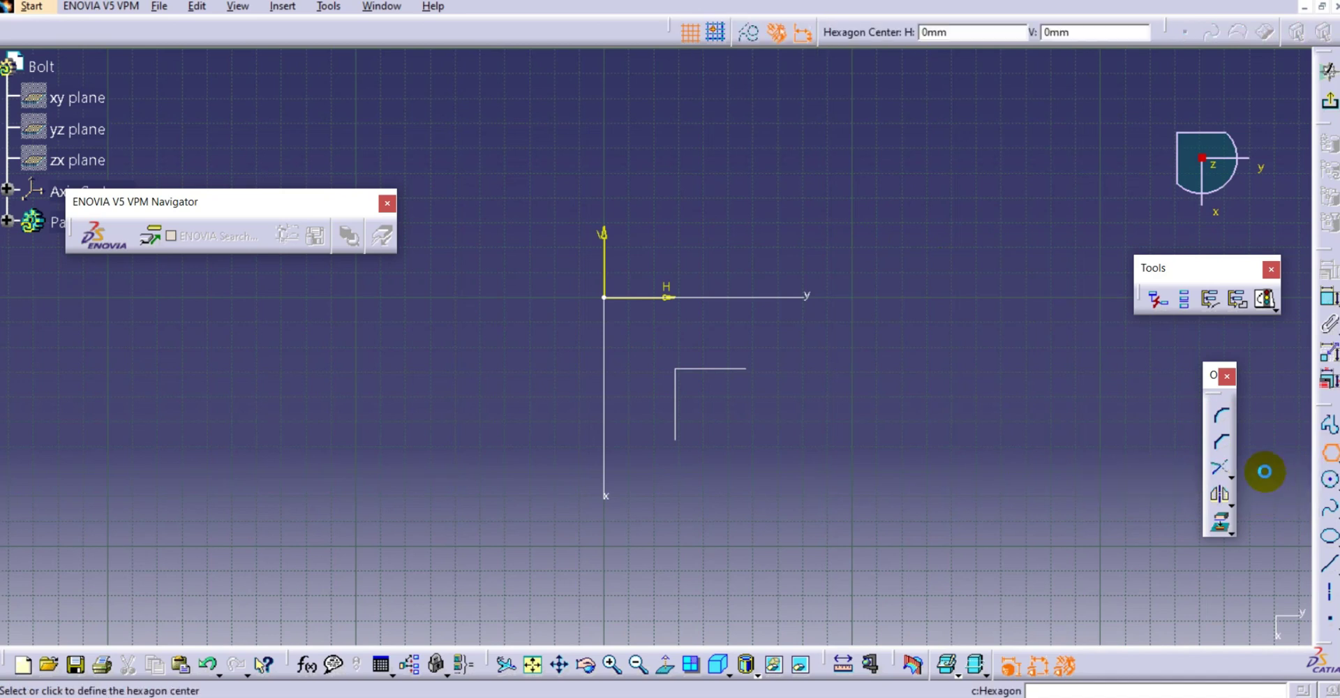
{"action": "left_click", "coordinate": [605, 299]}
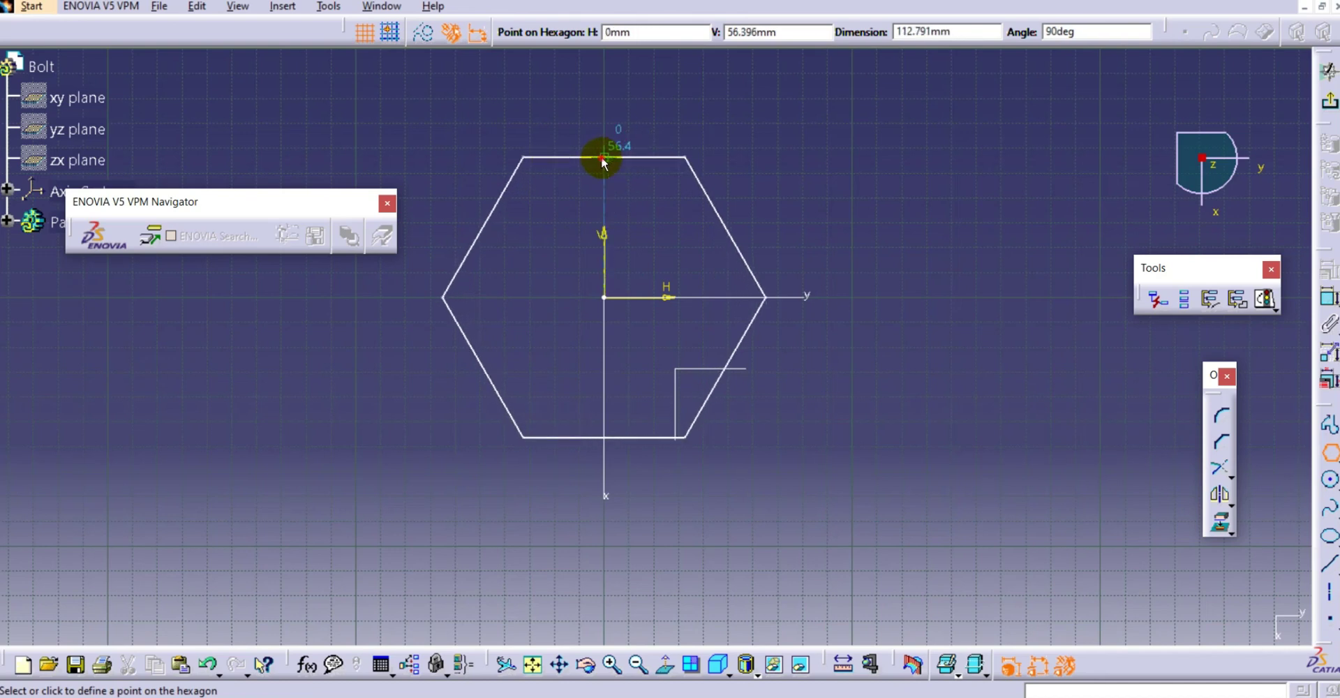
{"action": "left_click", "coordinate": [602, 160]}
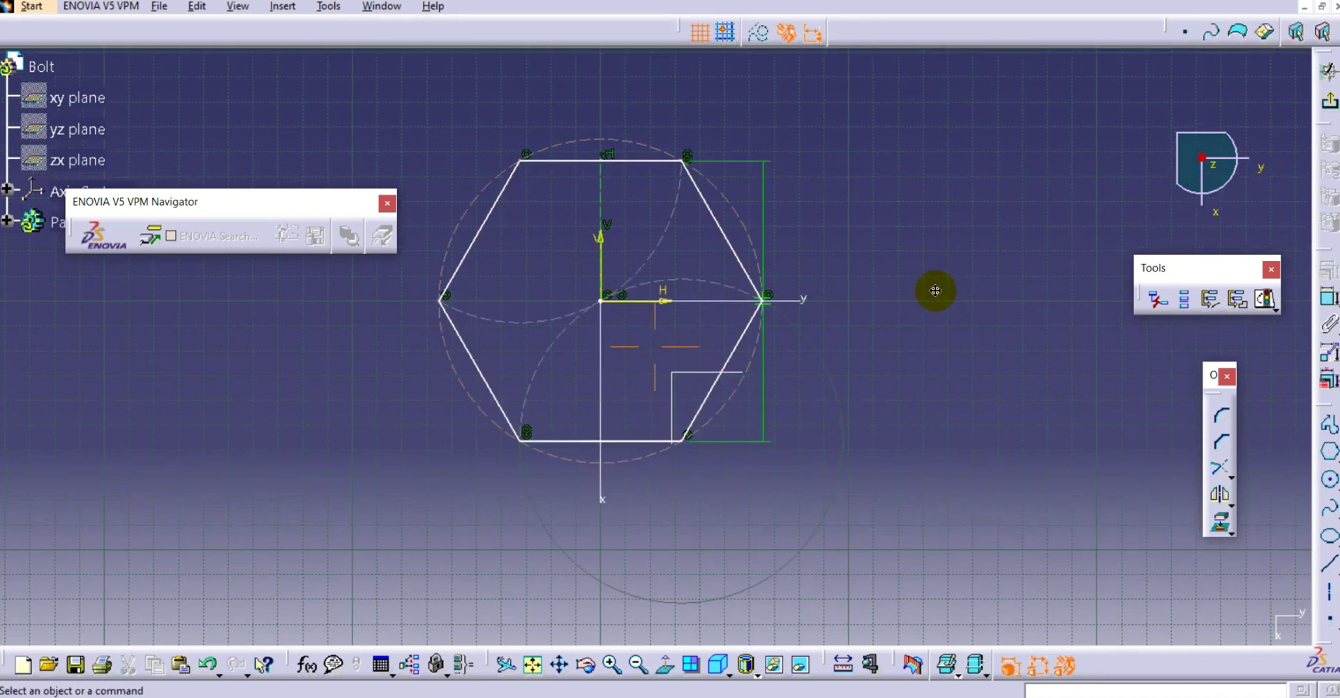
Step: Dimension one side of the hexagon and set its length to 30 mm
{"action": "left_click", "coordinate": [1329, 297]}
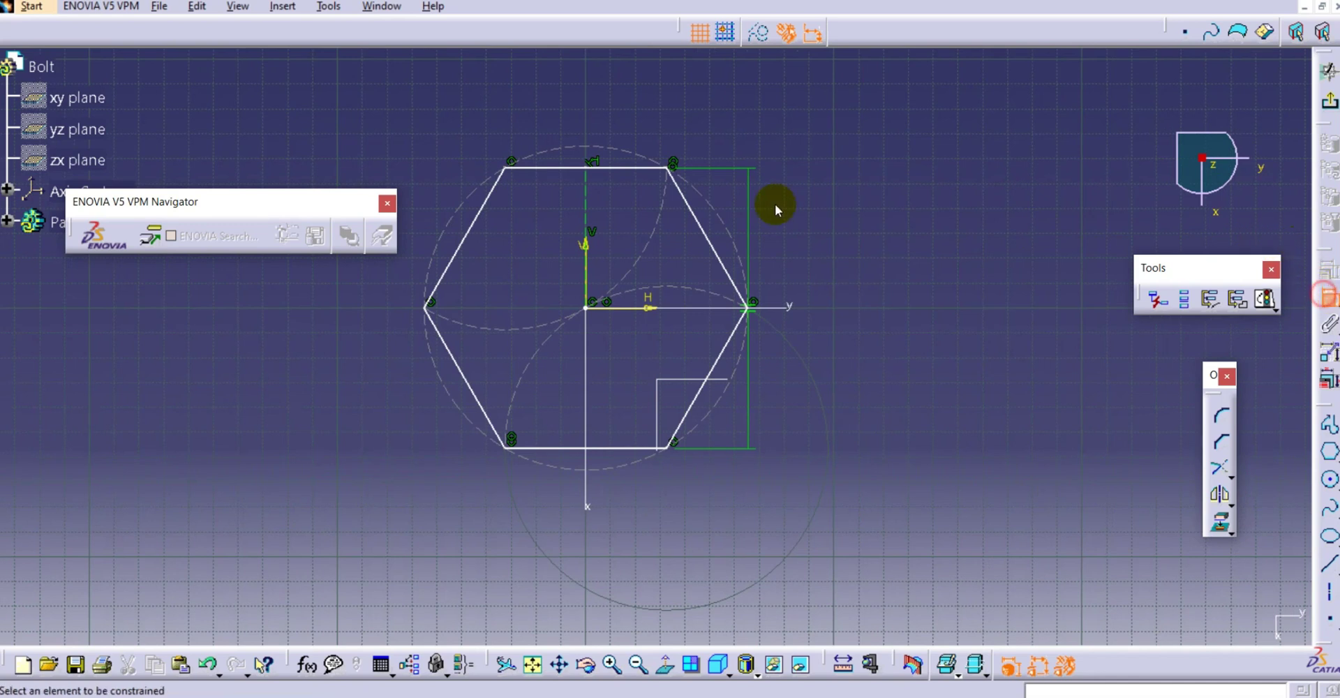
{"action": "left_click", "coordinate": [696, 216]}
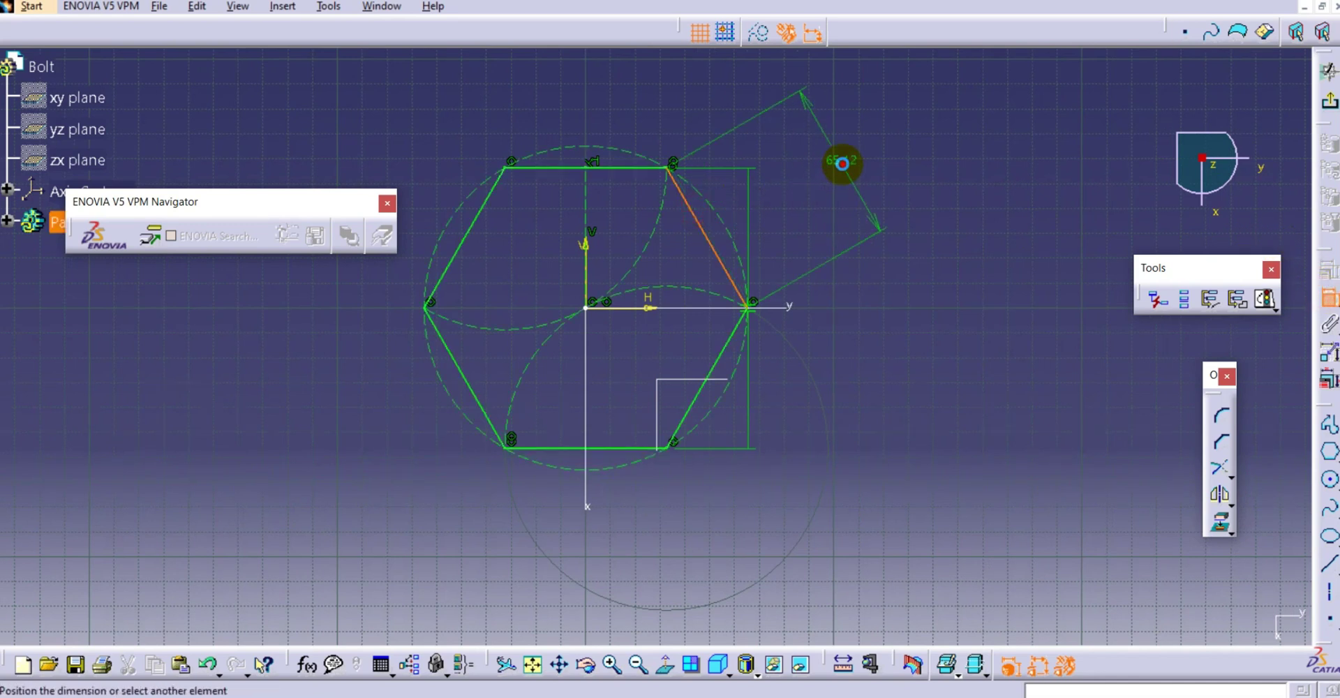
{"action": "left_click", "coordinate": [842, 163]}
{"action": "double_click", "coordinate": [845, 159]}
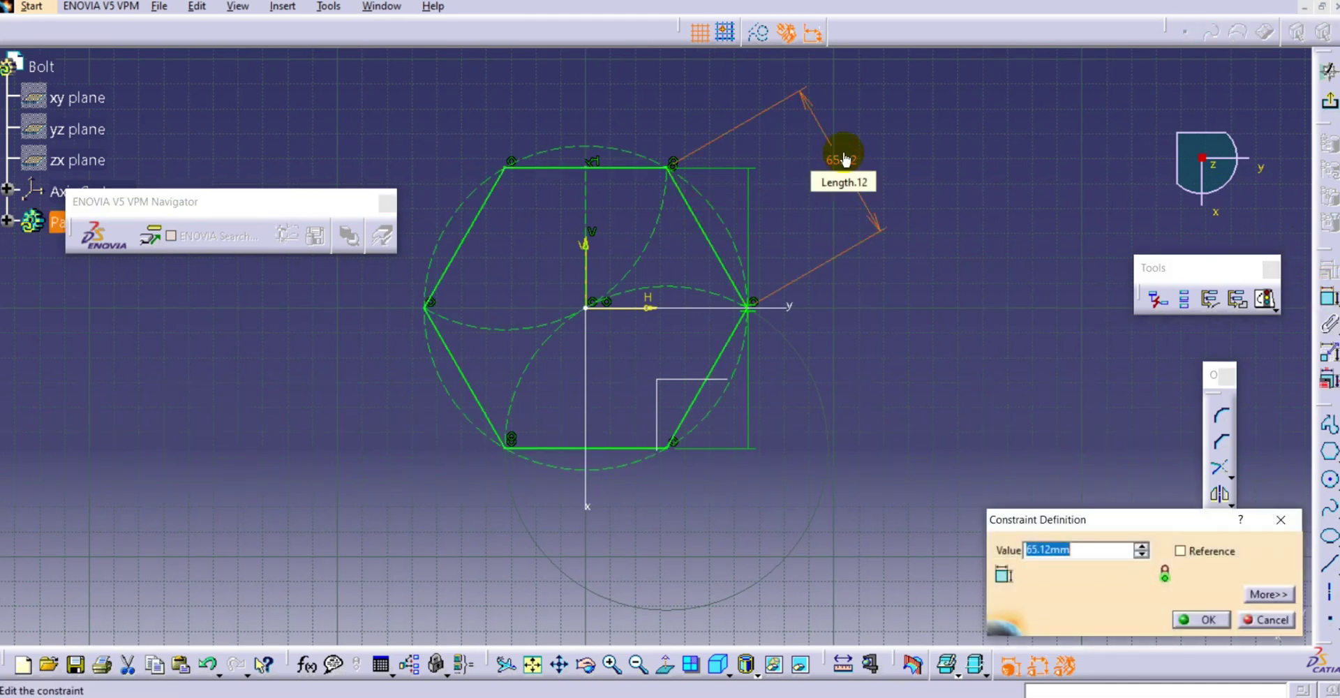
{"action": "key", "text": "Return"}
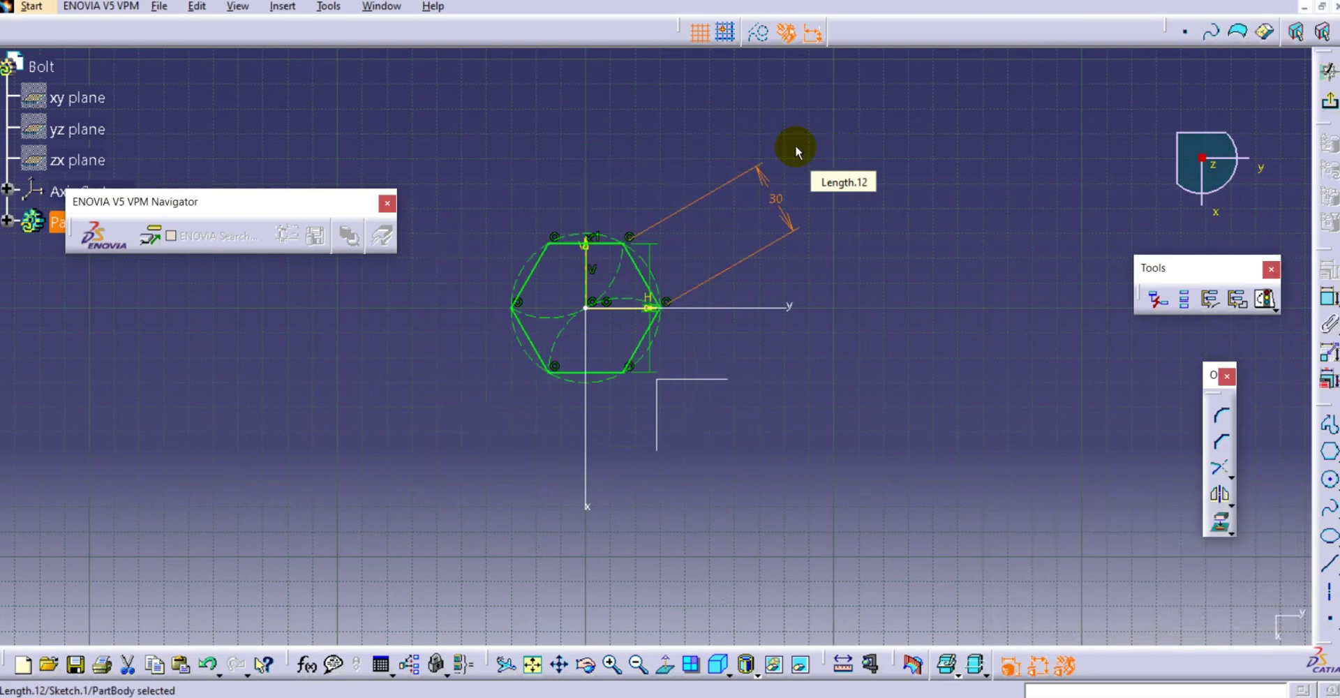
Step: Exit the sketch and pad the hexagon to a length of 25 mm
{"action": "middle_click_drag", "start_coordinate": [759, 325], "coordinate": [757, 258]}
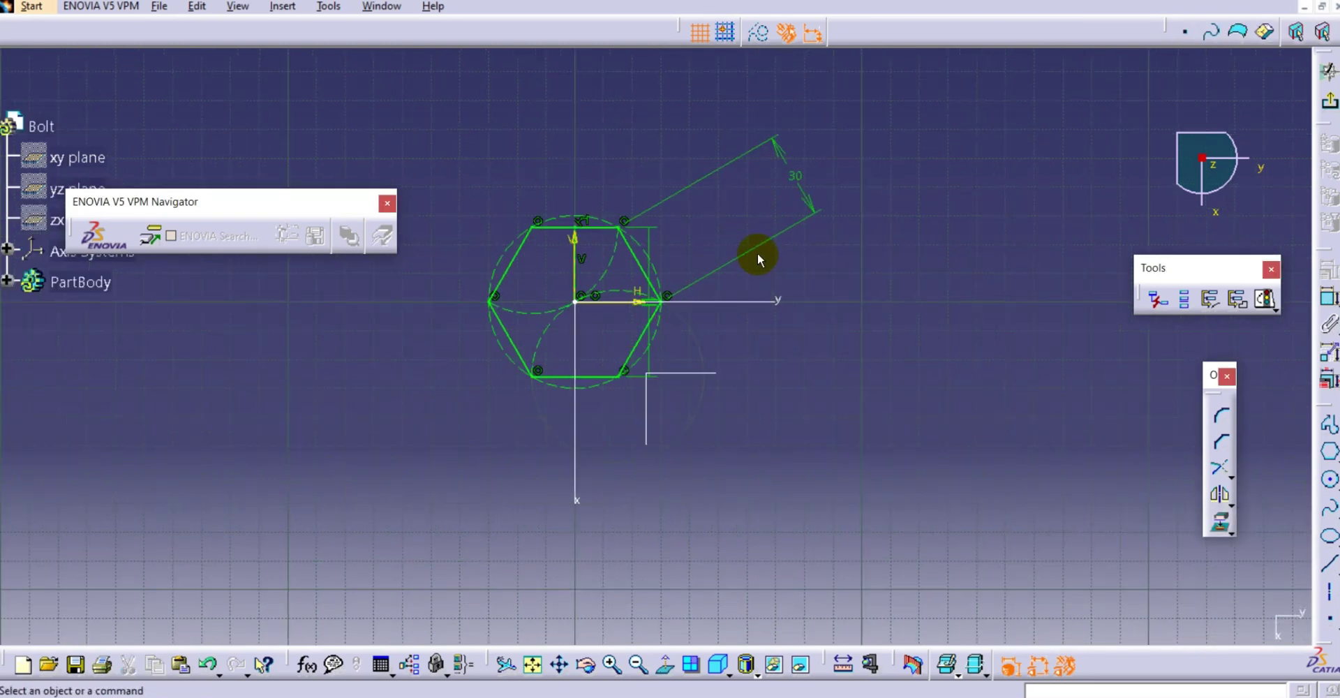
{"action": "left_click", "coordinate": [1329, 100]}
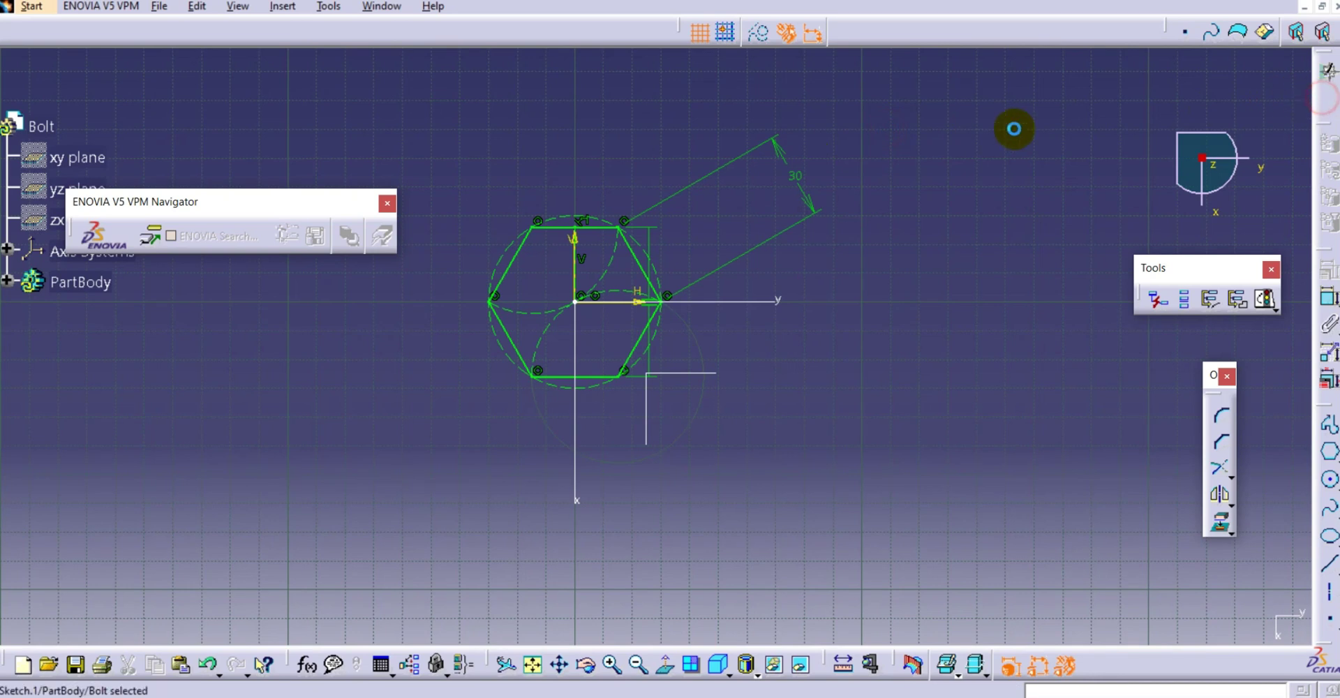
{"action": "left_click", "coordinate": [1330, 253]}
{"action": "type", "text": "25mm"}
{"action": "key", "text": "Return"}
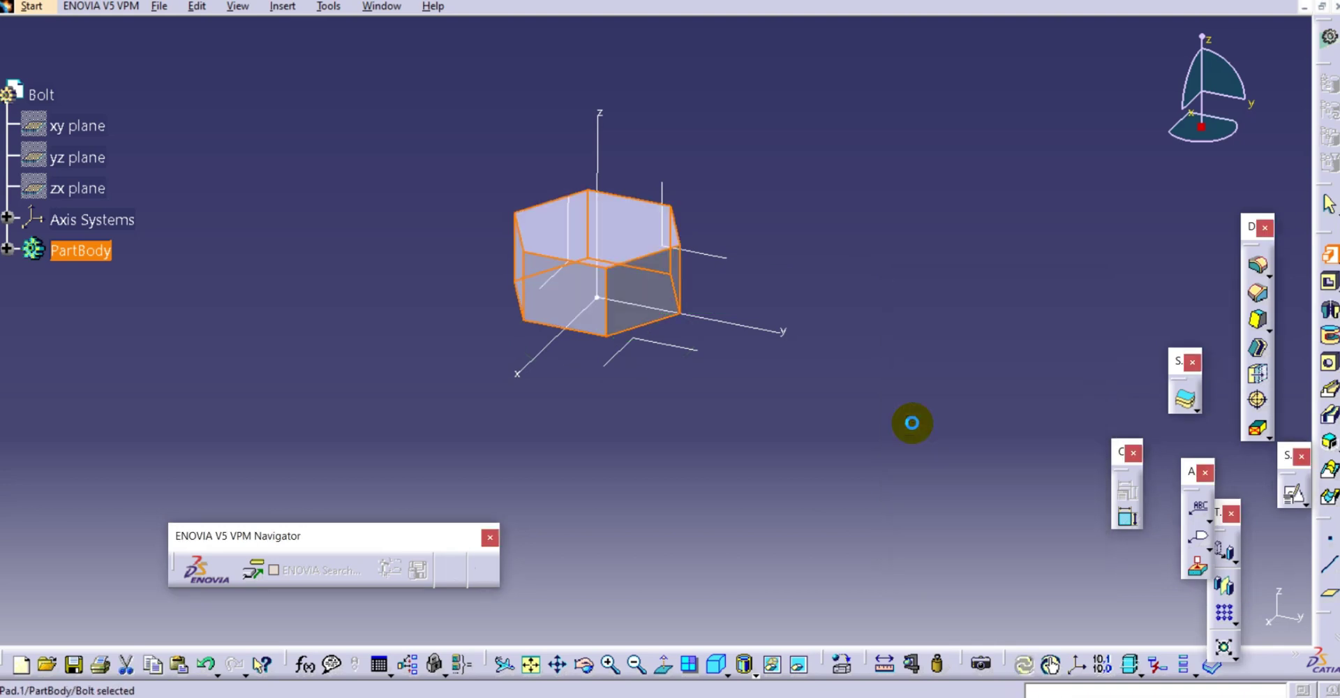
Step: Start a positioned sketch on the hexagonal head's upper face with H reversed and the axes swapped
{"action": "middle_click_drag", "start_coordinate": [752, 381], "coordinate": [619, 384]}
{"action": "middle_click_drag", "start_coordinate": [797, 331], "coordinate": [810, 328]}
{"action": "mouse_move", "coordinate": [877, 272]}
{"action": "middle_mouse_down"}
{"action": "mouse_move", "coordinate": [849, 250]}
{"action": "mouse_move", "coordinate": [861, 219]}
{"action": "middle_mouse_up"}
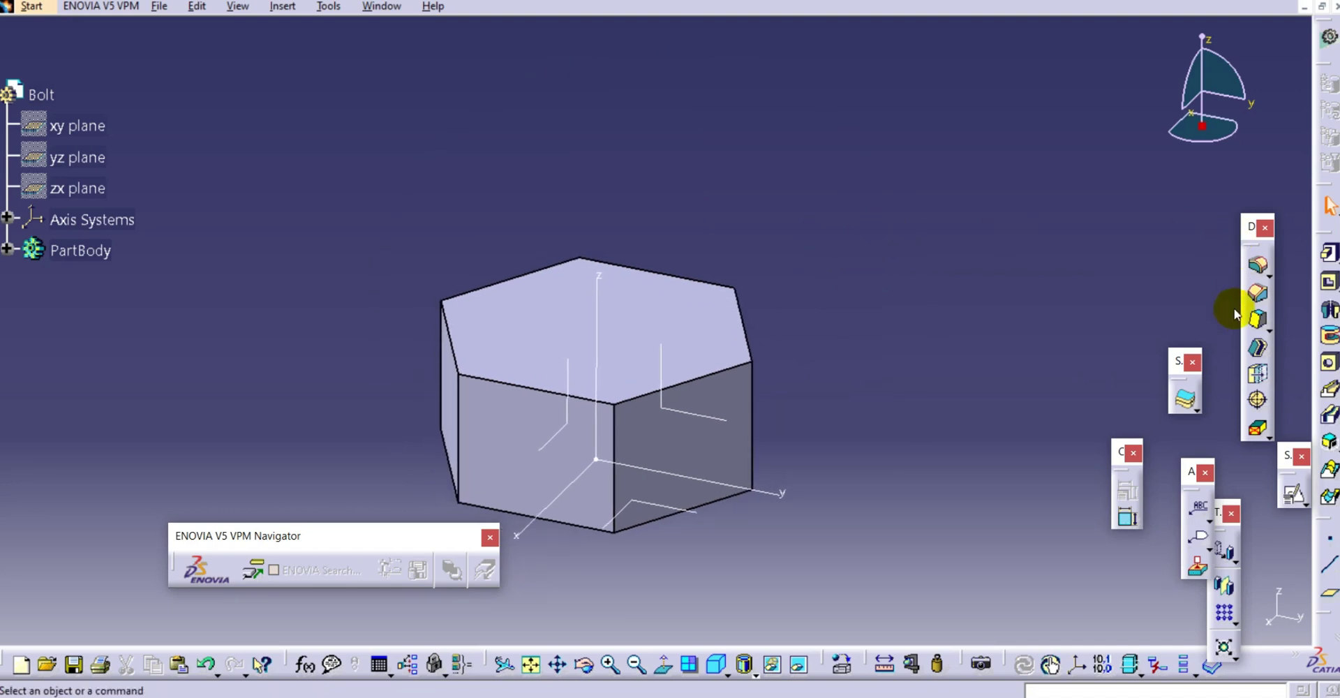
{"action": "left_click", "coordinate": [1293, 498]}
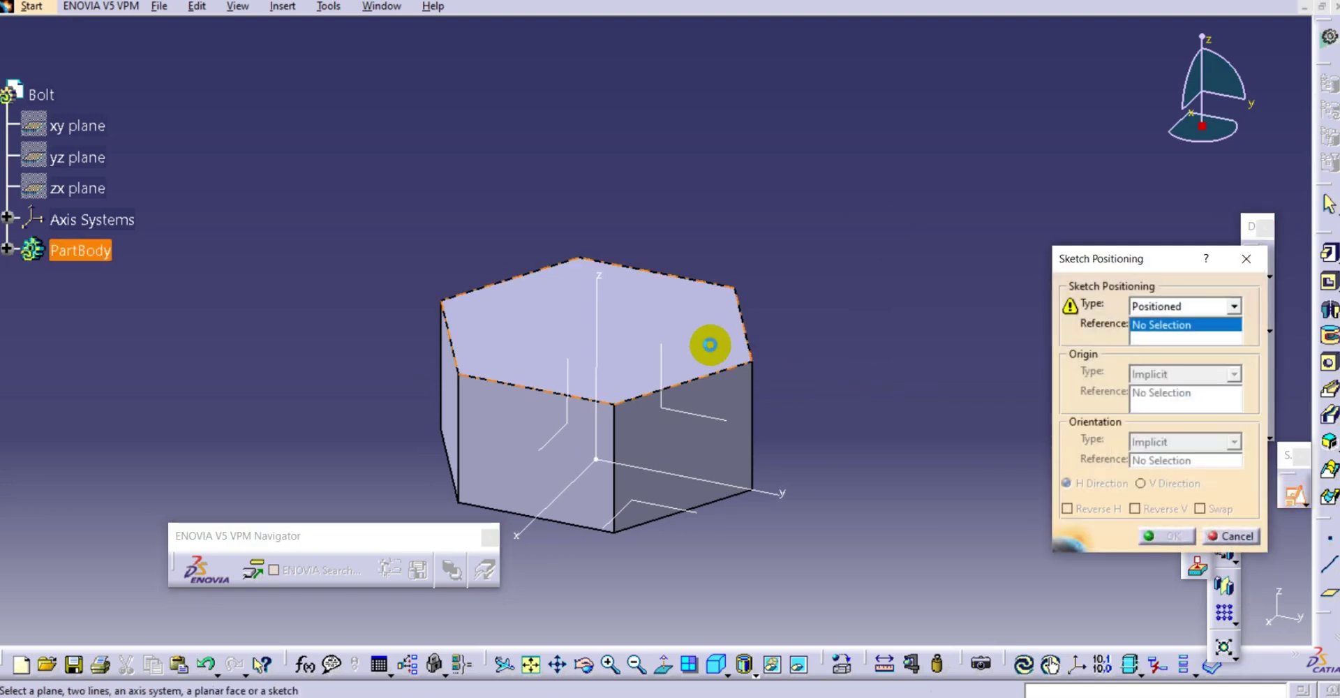
{"action": "left_click", "coordinate": [698, 337]}
{"action": "left_click", "coordinate": [1092, 509]}
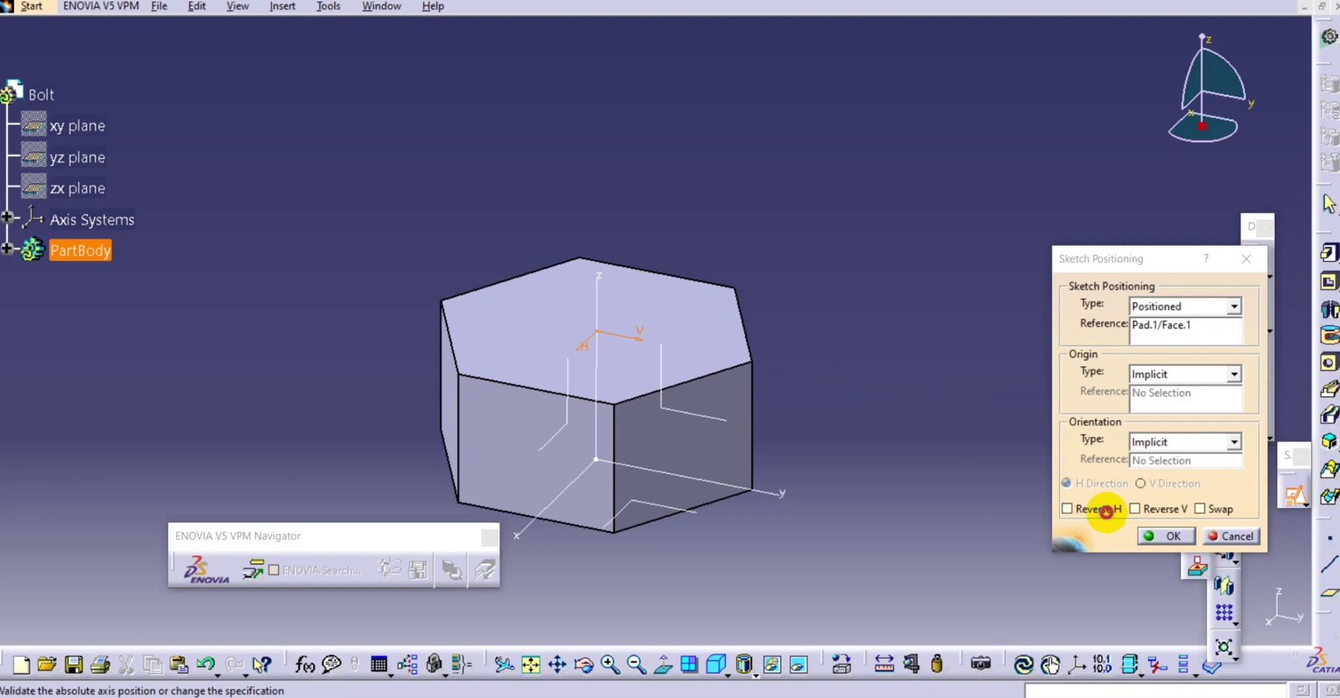
{"action": "left_click", "coordinate": [1199, 509]}
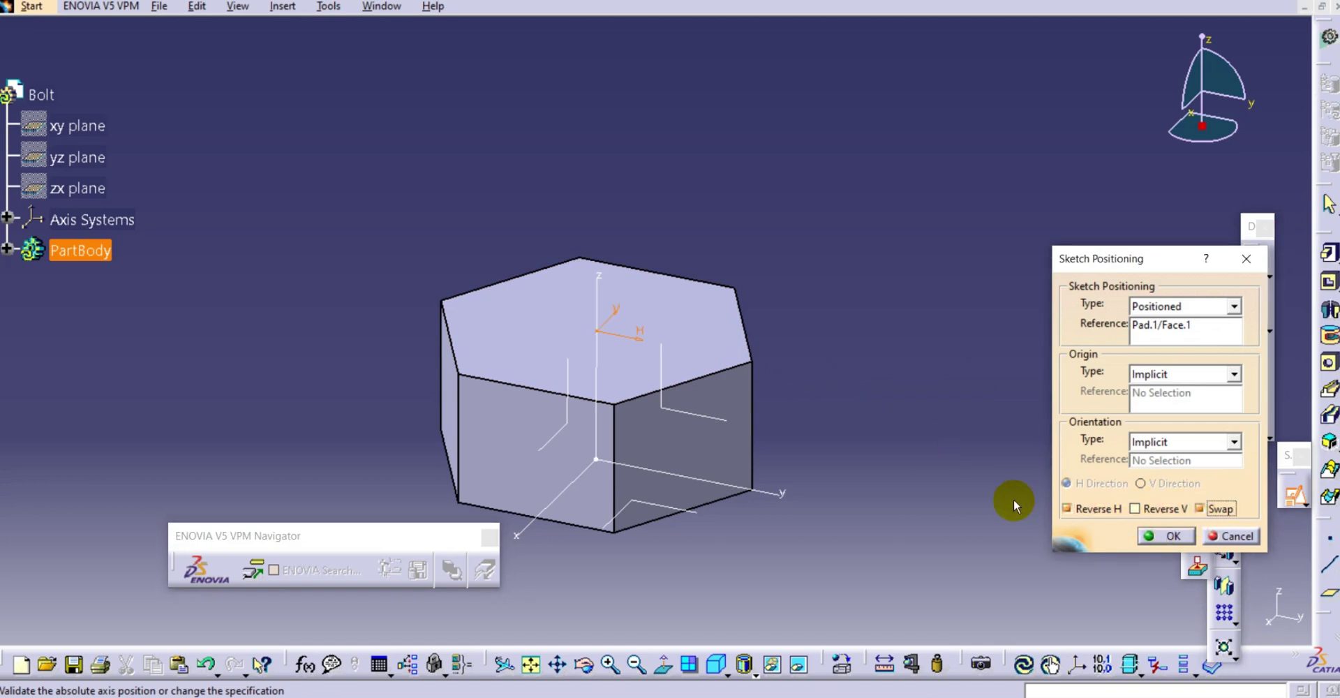
{"action": "left_click", "coordinate": [1163, 536]}
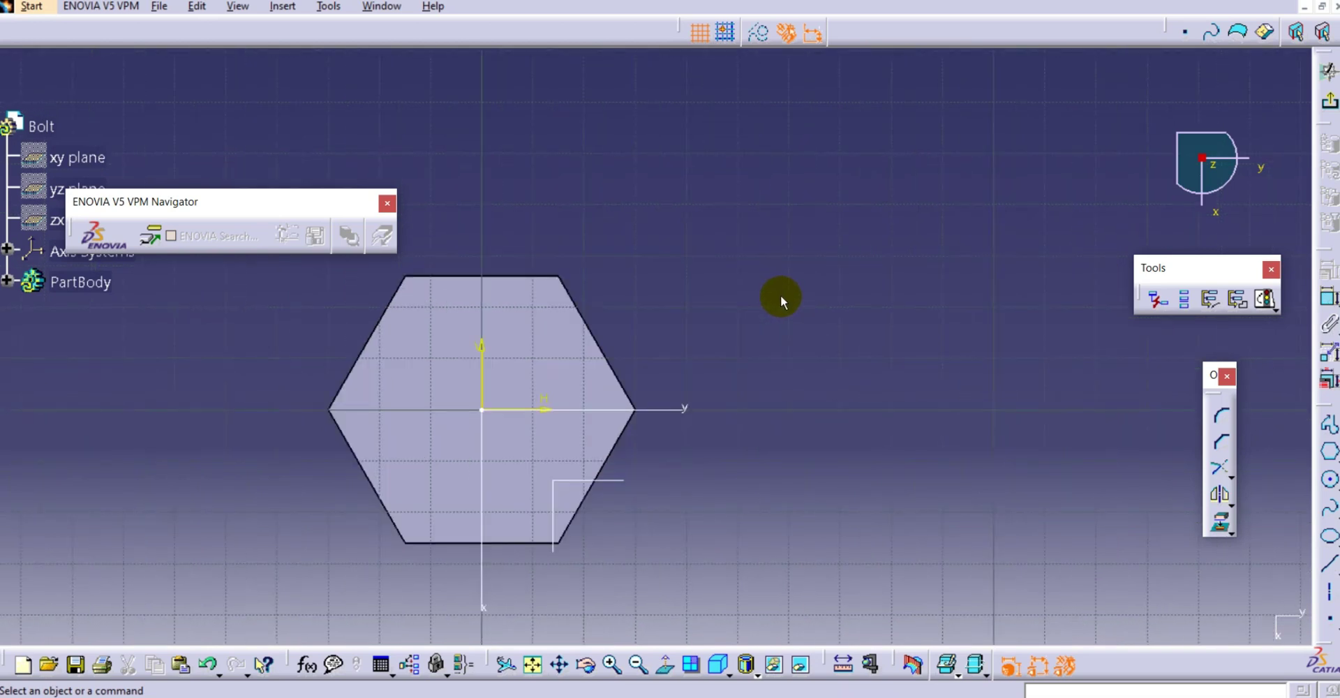
Step: Sketch a circle about 20 mm in diameter centred on the origin of the hexagonal face
{"action": "middle_click_drag", "start_coordinate": [784, 302], "coordinate": [850, 281]}
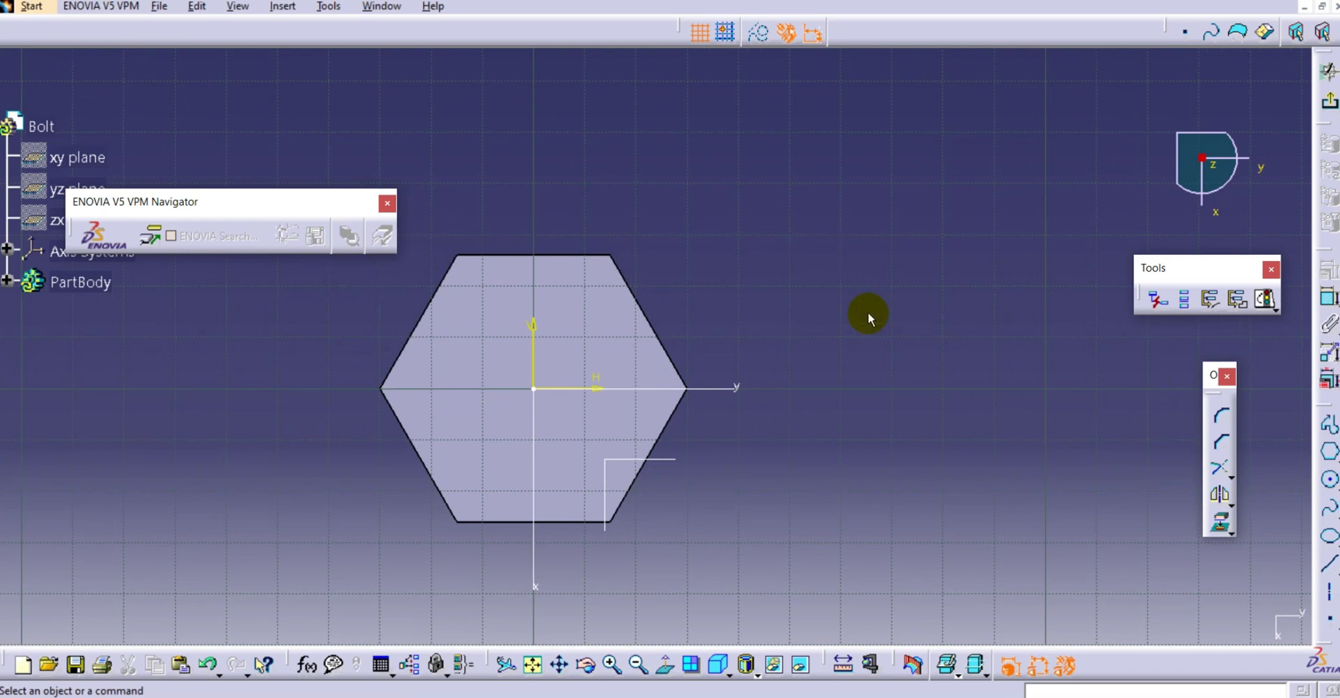
{"action": "left_click", "coordinate": [1330, 479]}
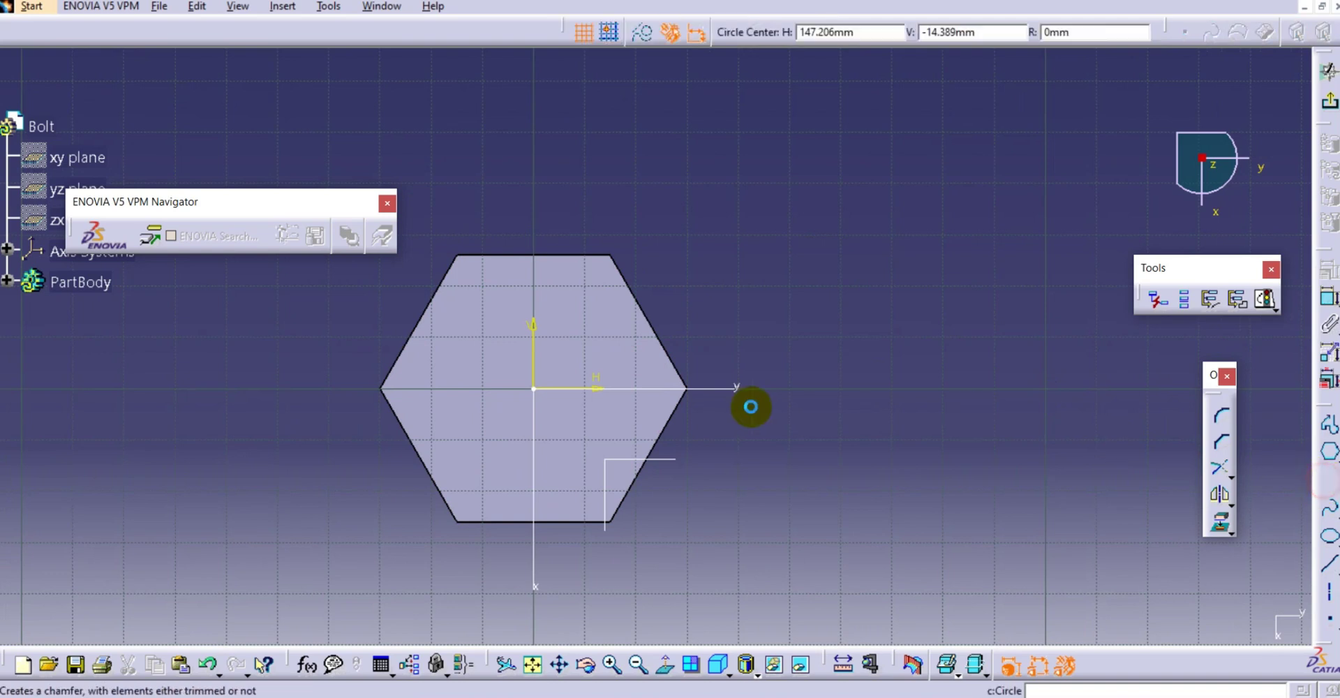
{"action": "left_click", "coordinate": [538, 388]}
{"action": "left_click", "coordinate": [563, 429]}
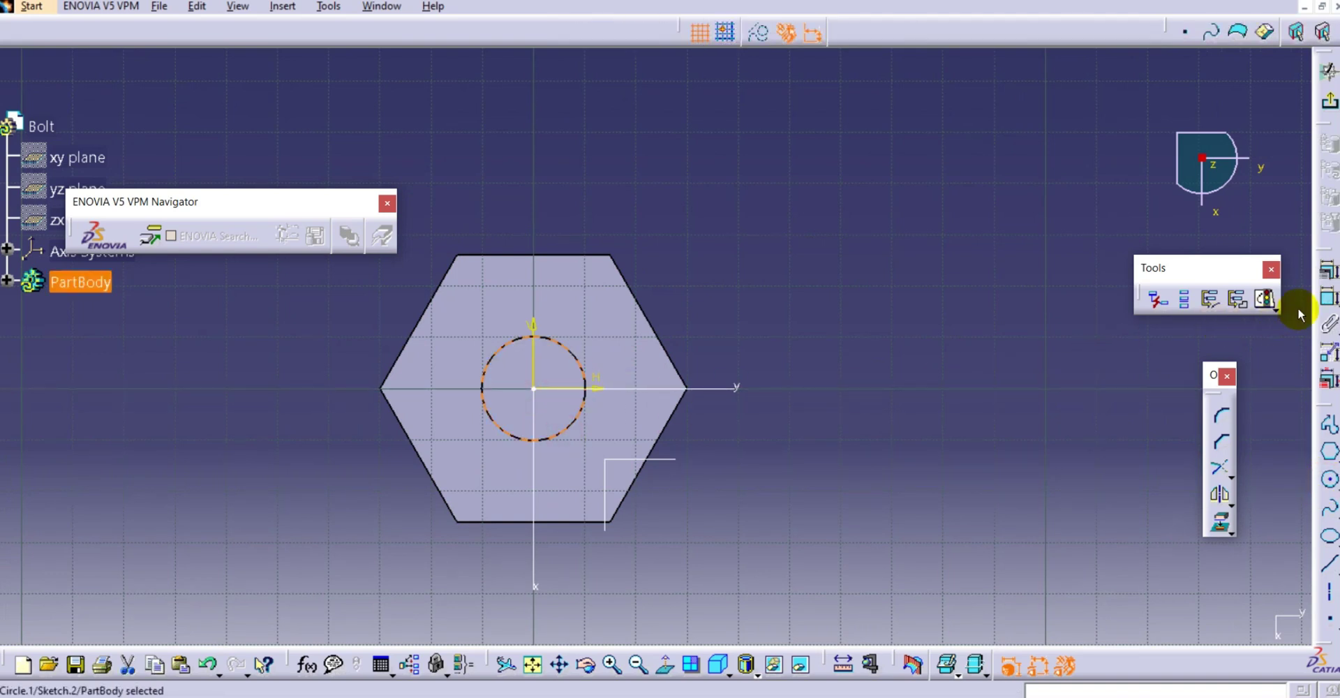
Step: Dimension the circle and set its diameter to 25 mm
{"action": "left_click", "coordinate": [1327, 298]}
{"action": "left_click", "coordinate": [826, 275]}
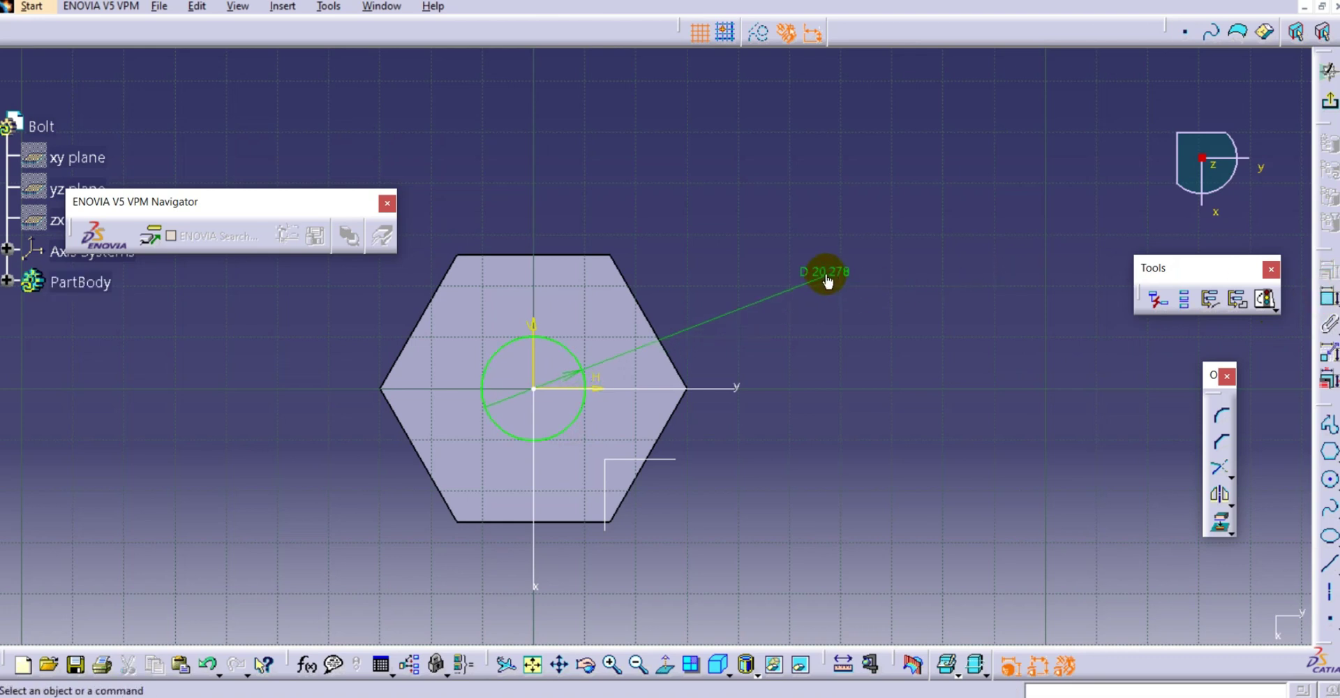
{"action": "double_click", "coordinate": [827, 272]}
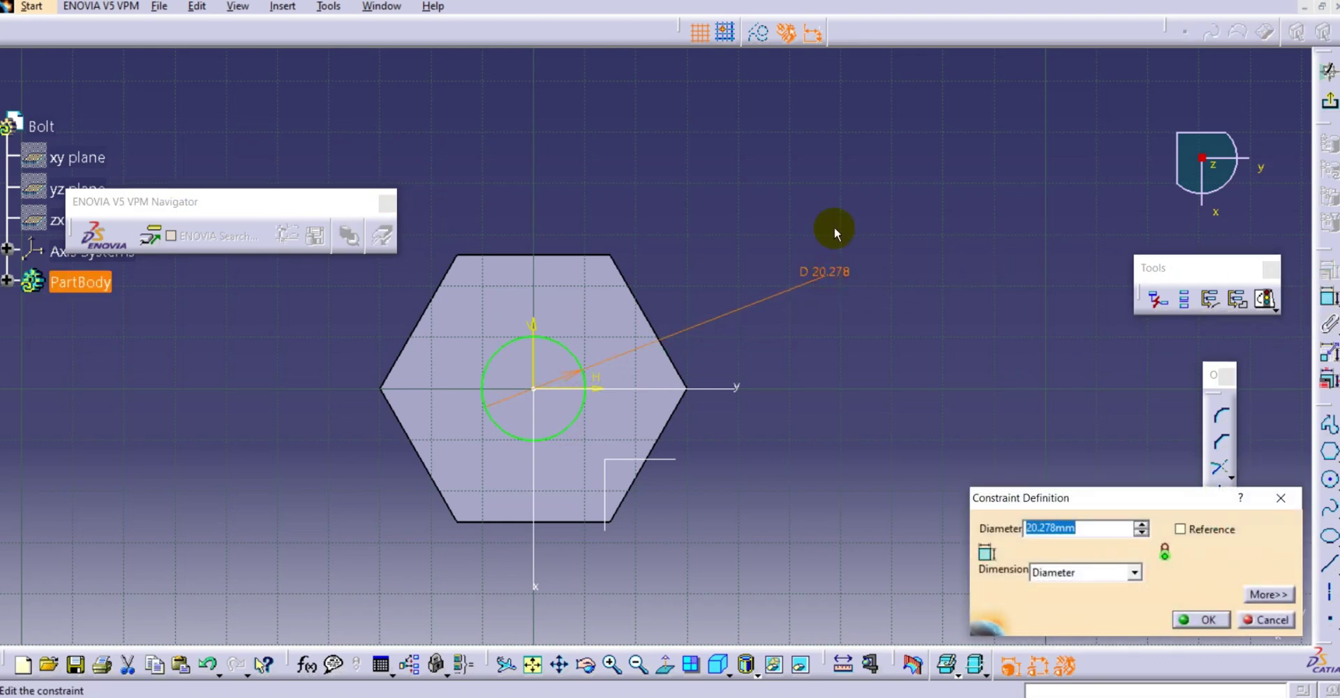
{"action": "type", "text": "10"}
{"action": "key", "text": "Return"}
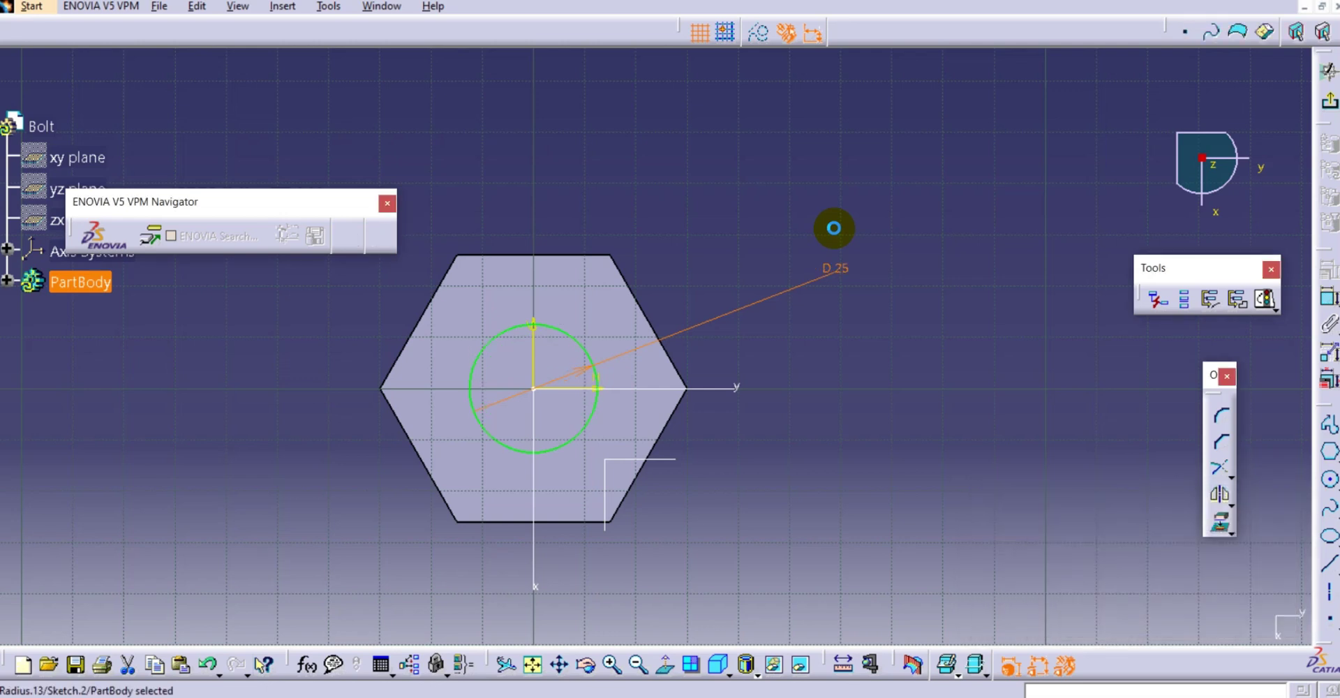
Step: Exit the sketch and pad the circle to a length of 100 mm
{"action": "left_click", "coordinate": [1329, 103]}
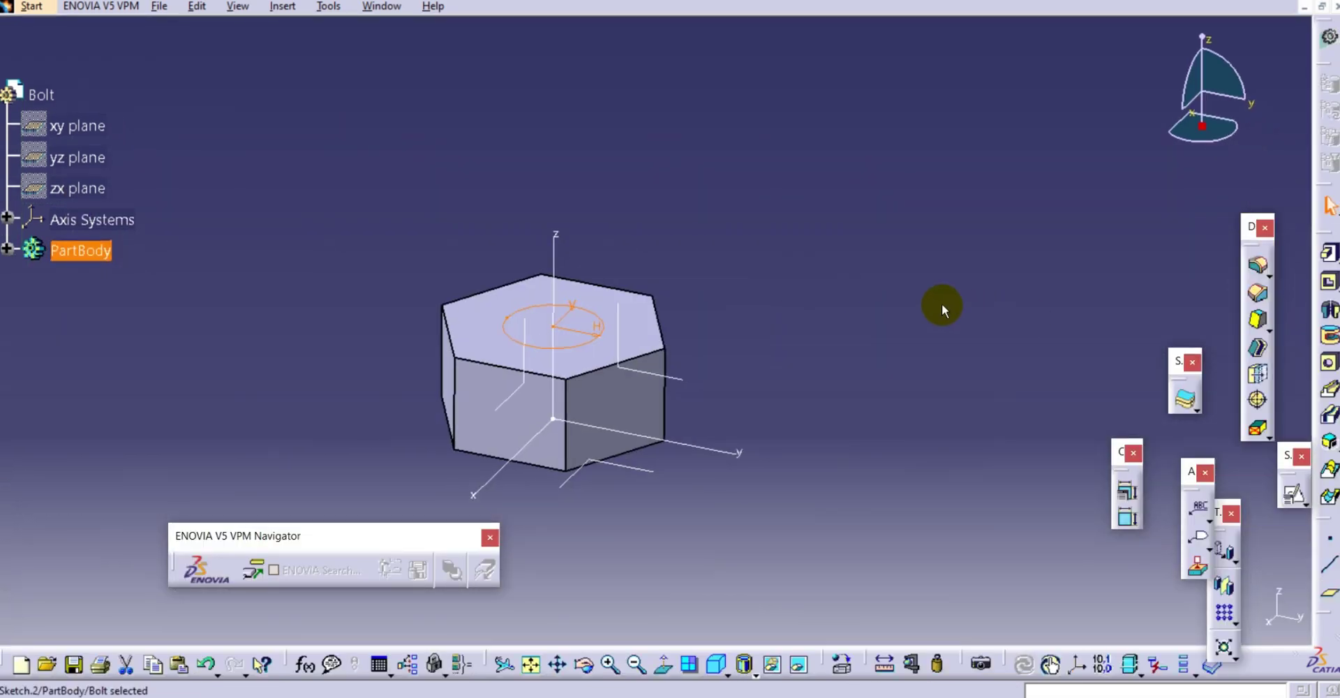
{"action": "left_click", "coordinate": [1329, 252]}
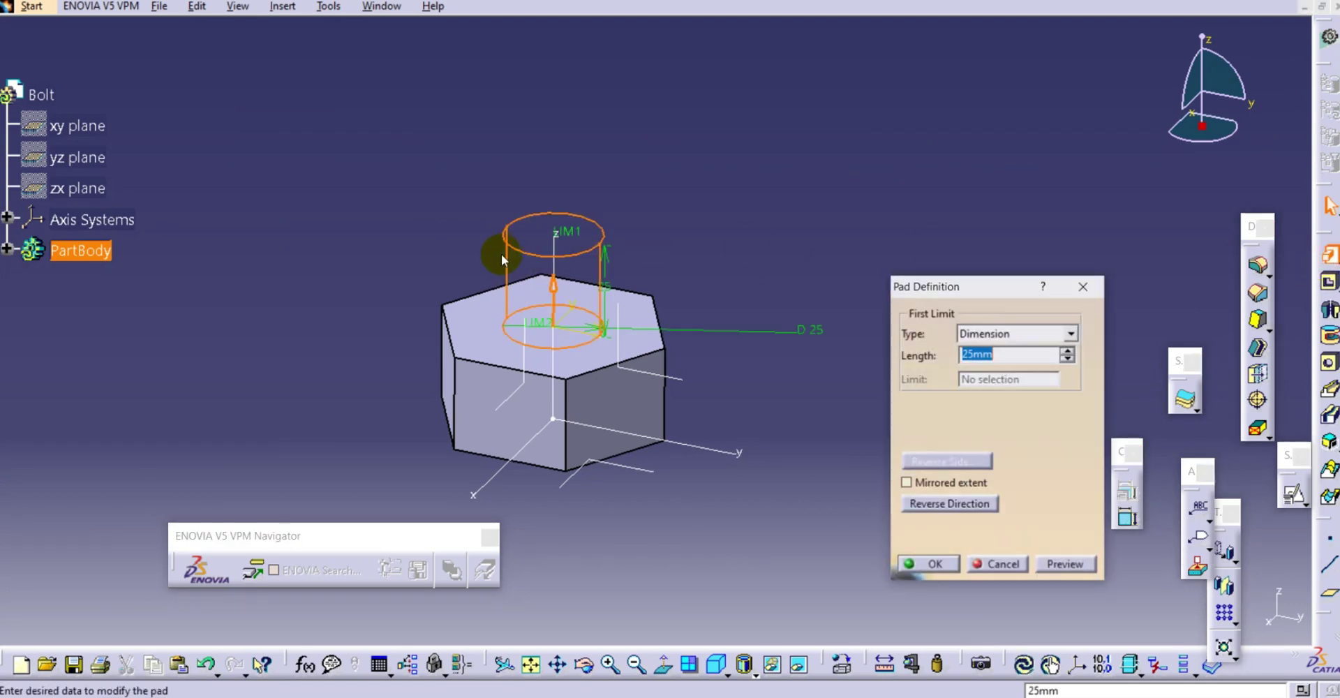
{"action": "middle_click_drag", "start_coordinate": [441, 183], "coordinate": [421, 228]}
{"action": "left_click", "coordinate": [1014, 354]}
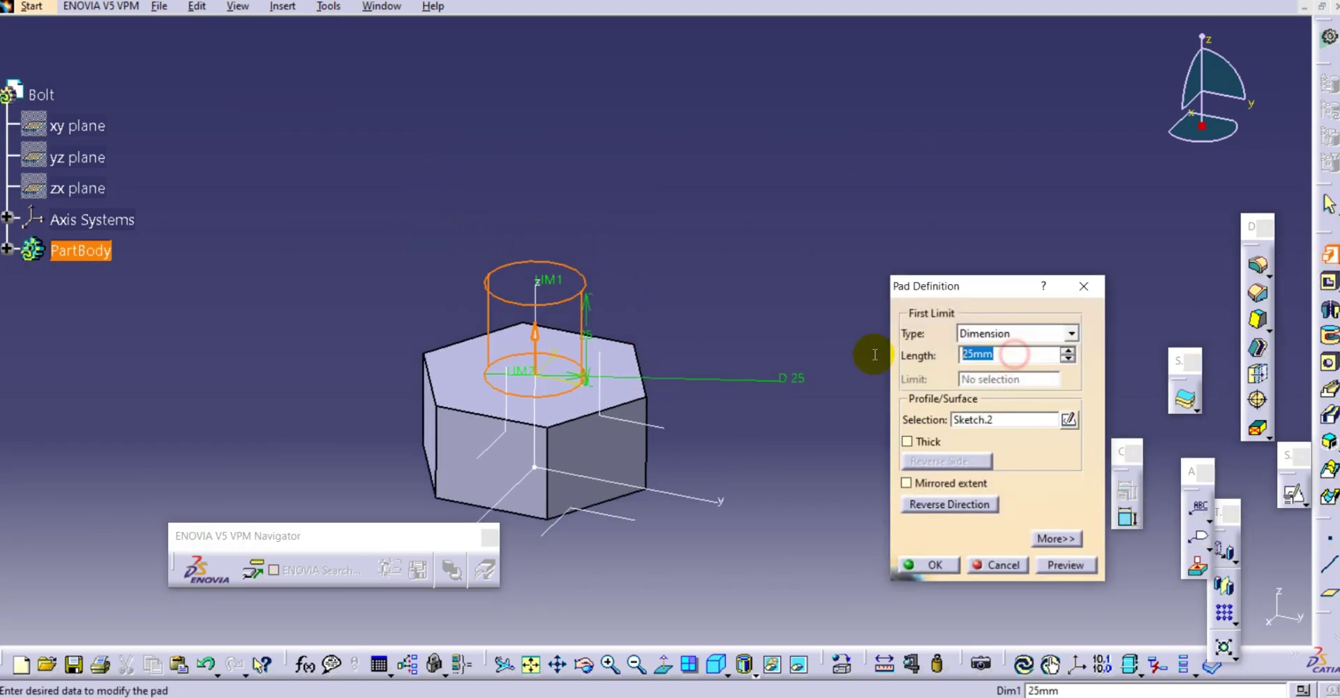
{"action": "type", "text": "100"}
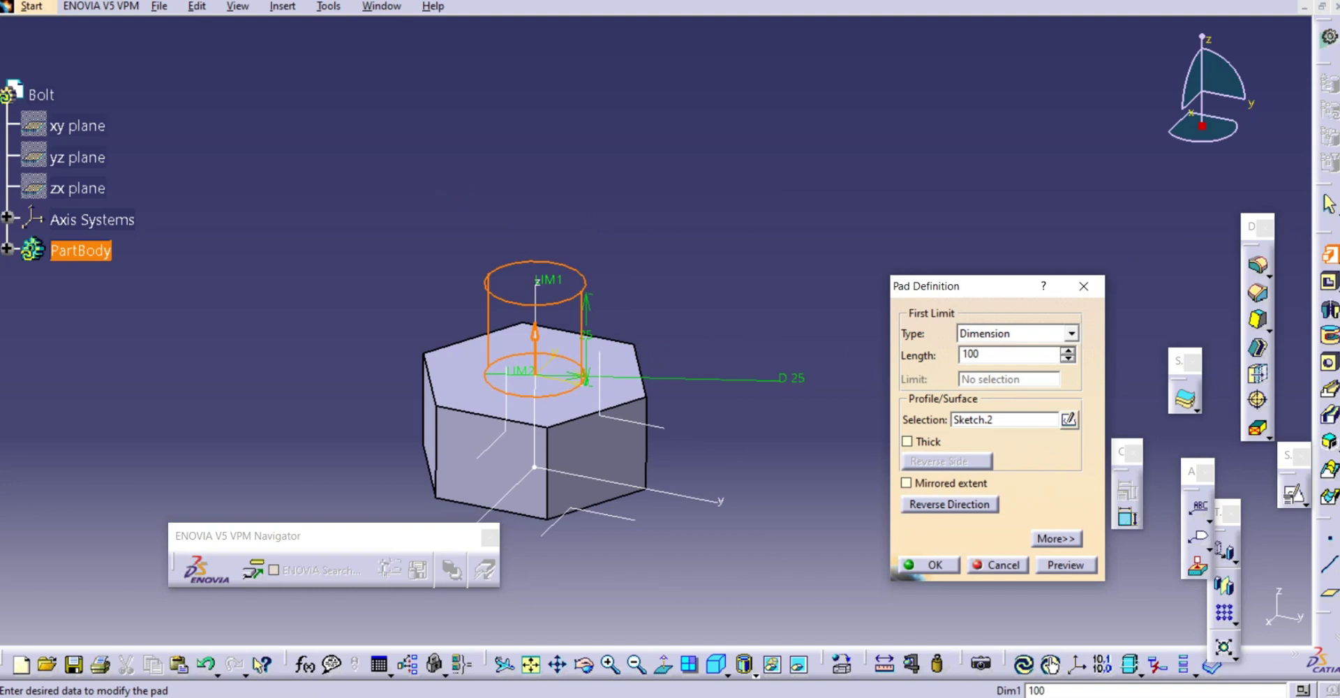
{"action": "key", "text": "Return"}
{"action": "mouse_move", "coordinate": [724, 278]}
{"action": "middle_mouse_down"}
{"action": "mouse_move", "coordinate": [730, 301]}
{"action": "mouse_move", "coordinate": [748, 273]}
{"action": "middle_mouse_up"}
{"action": "left_click", "coordinate": [455, 228]}
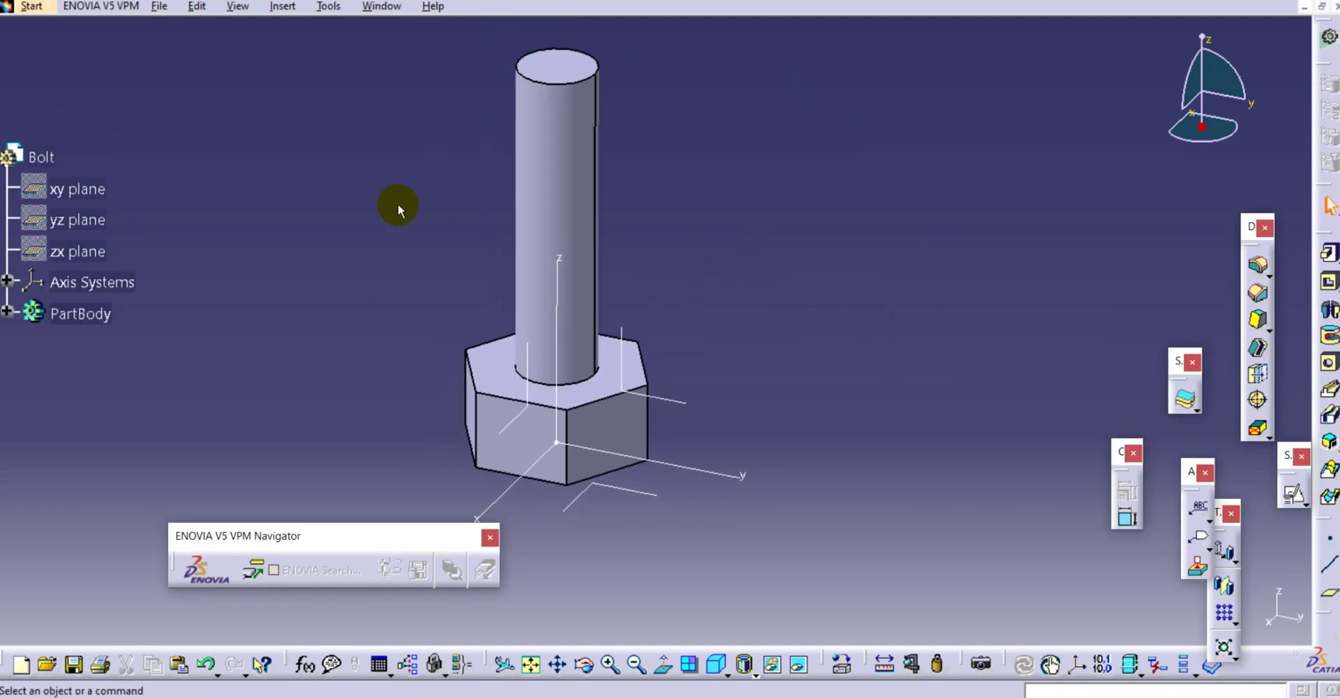
Step: Create an on-curve point on the circular edge of the shank's free end face
{"action": "middle_click_drag", "start_coordinate": [429, 233], "coordinate": [436, 257]}
{"action": "scroll", "coordinate": [433, 203], "scroll_direction": "down", "scroll_amount": 2}
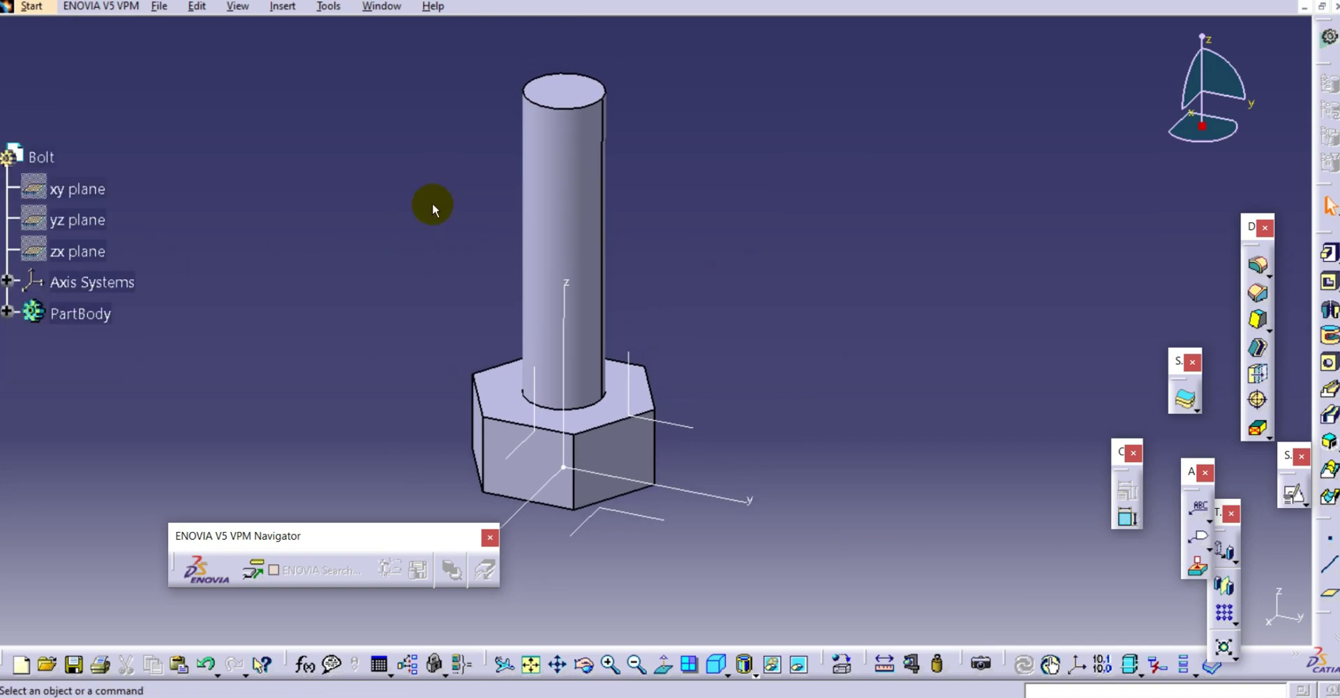
{"action": "middle_click_drag", "start_coordinate": [391, 213], "coordinate": [439, 233]}
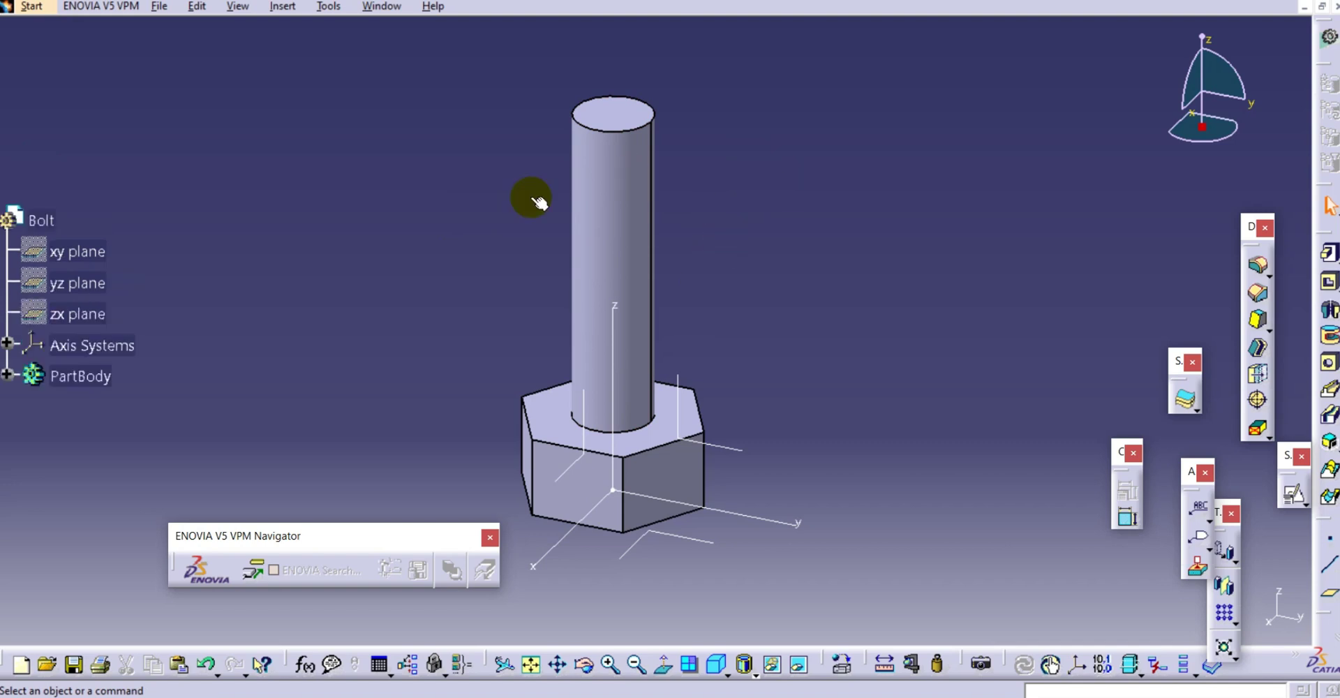
{"action": "middle_click_drag", "start_coordinate": [433, 224], "coordinate": [453, 233]}
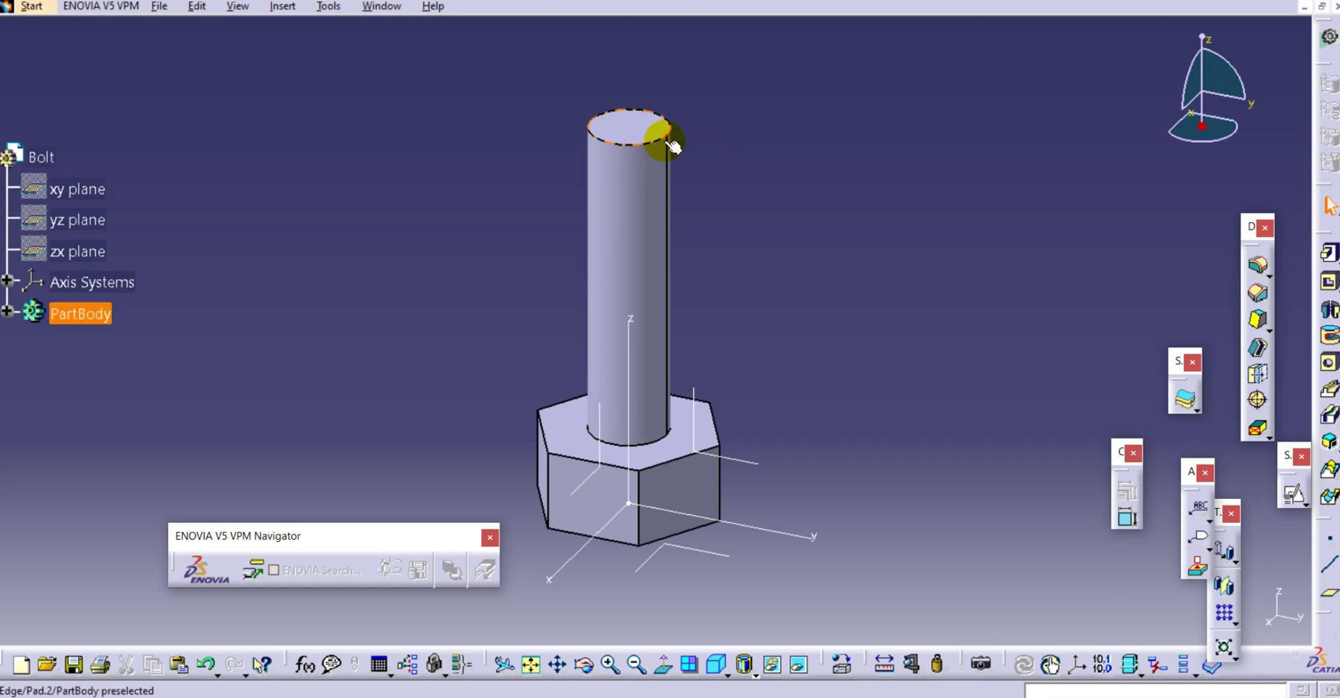
{"action": "left_click", "coordinate": [1330, 537]}
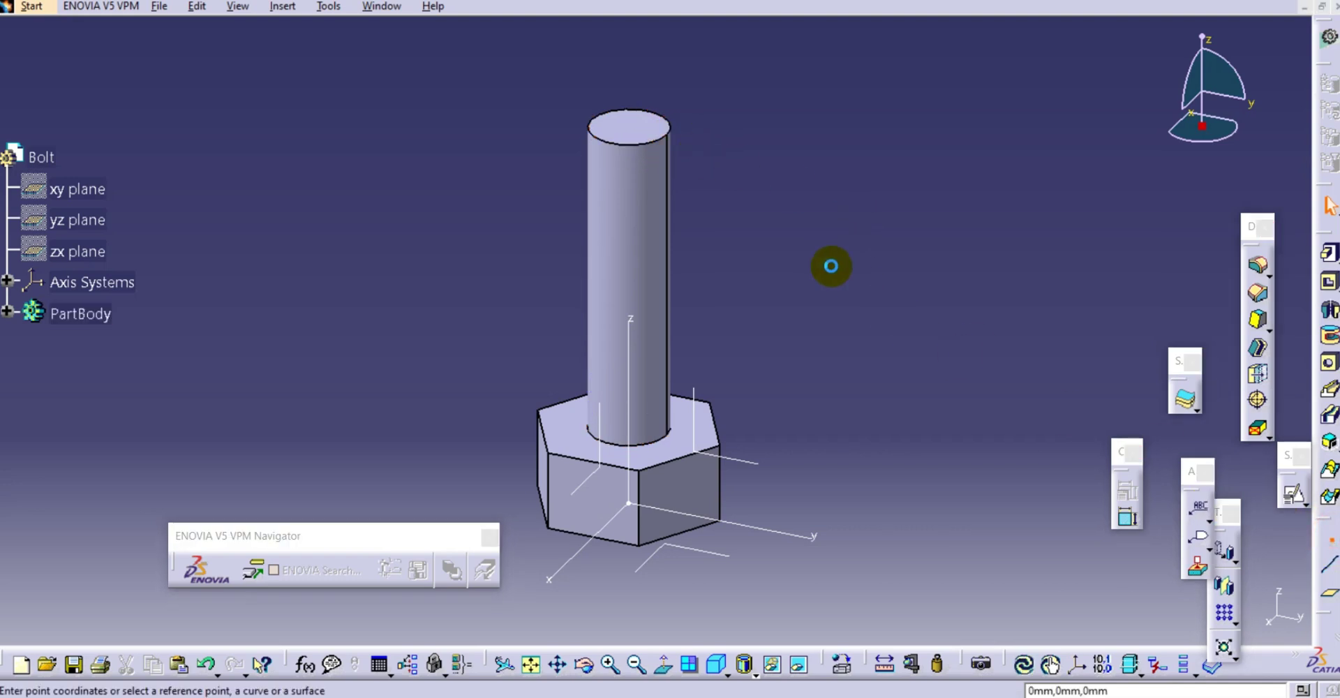
{"action": "left_click", "coordinate": [660, 145]}
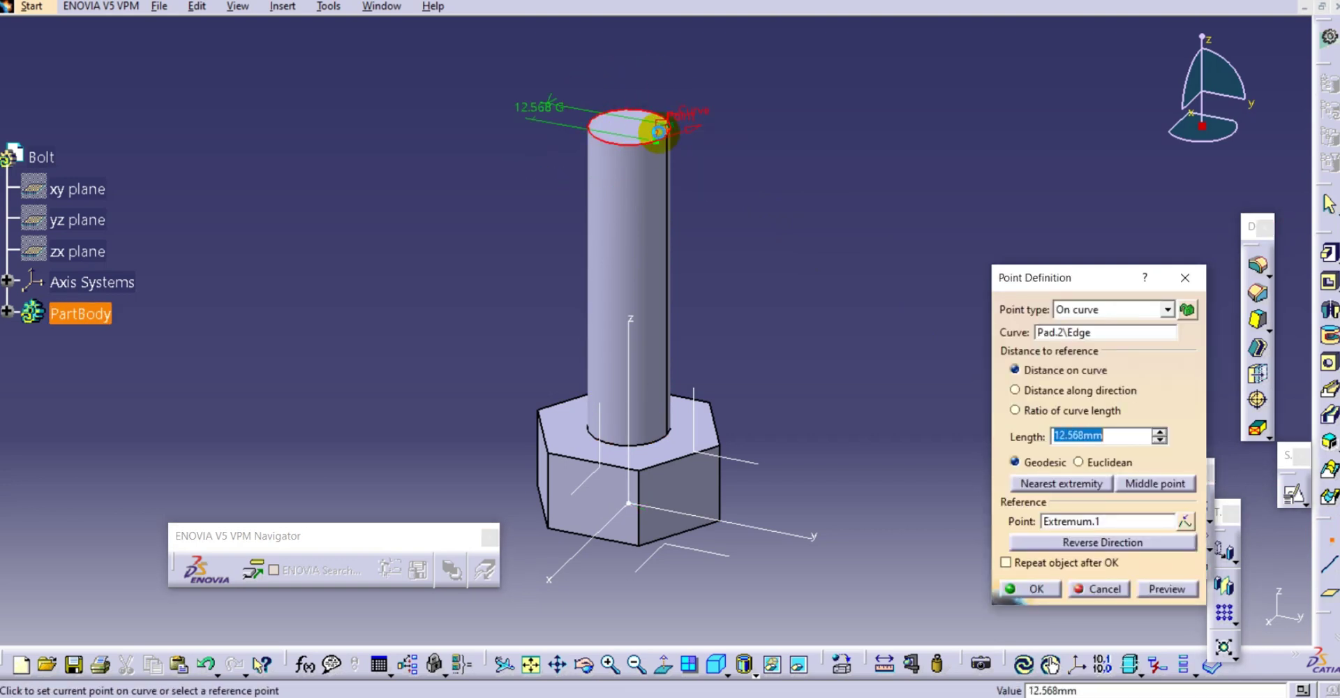
{"action": "left_click", "coordinate": [1037, 590]}
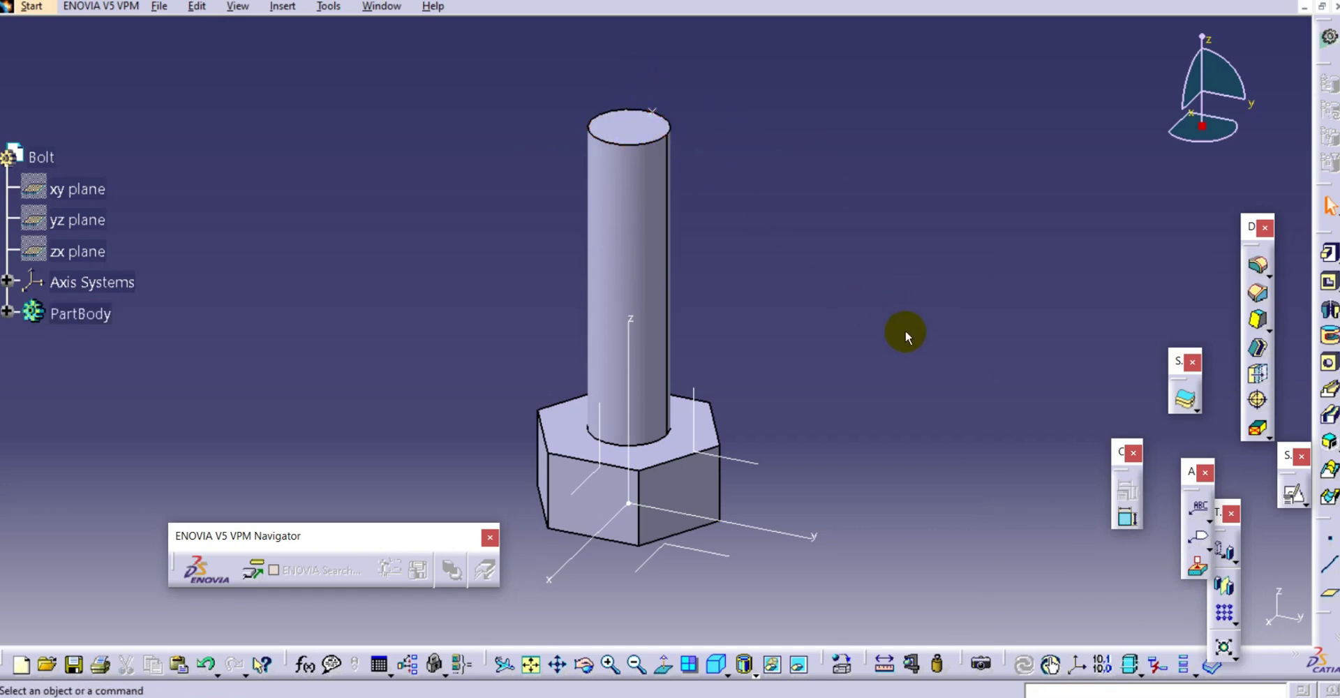
Step: Switch to the Generative Shape Design workbench
{"action": "middle_click_drag", "start_coordinate": [918, 324], "coordinate": [905, 325]}
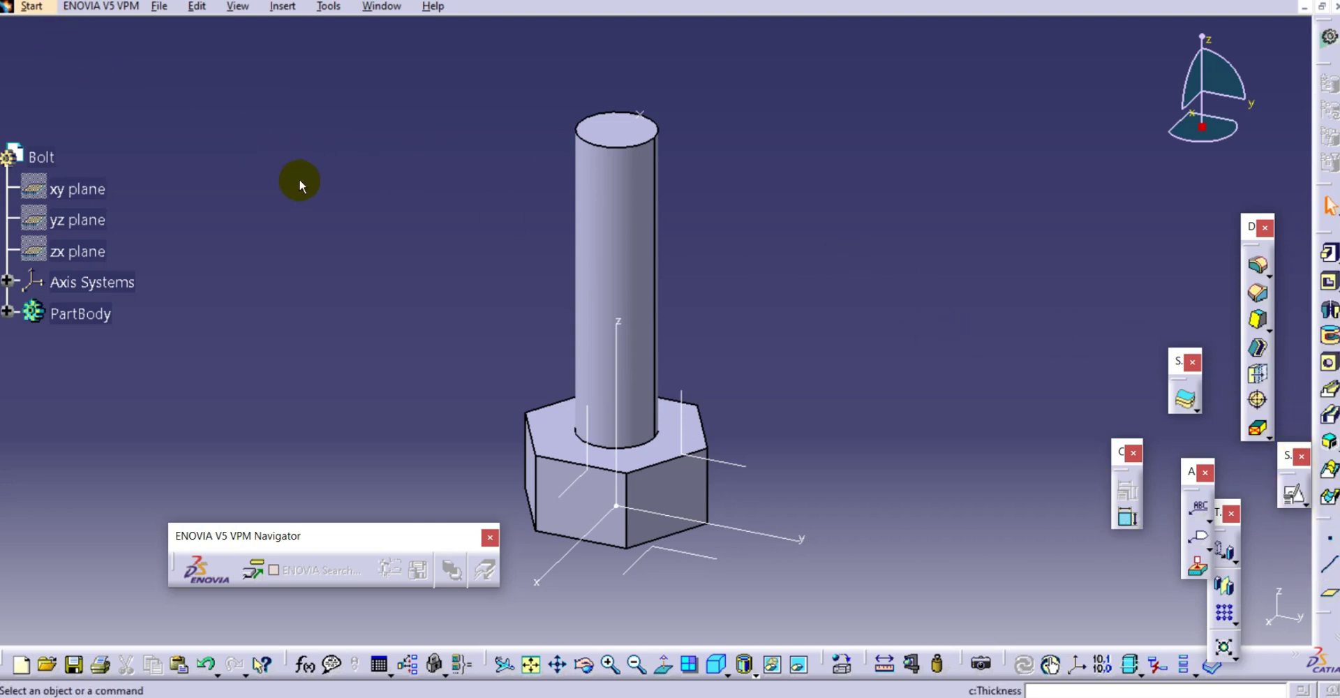
{"action": "left_click", "coordinate": [35, 9]}
{"action": "mouse_move", "coordinate": [61, 73]}
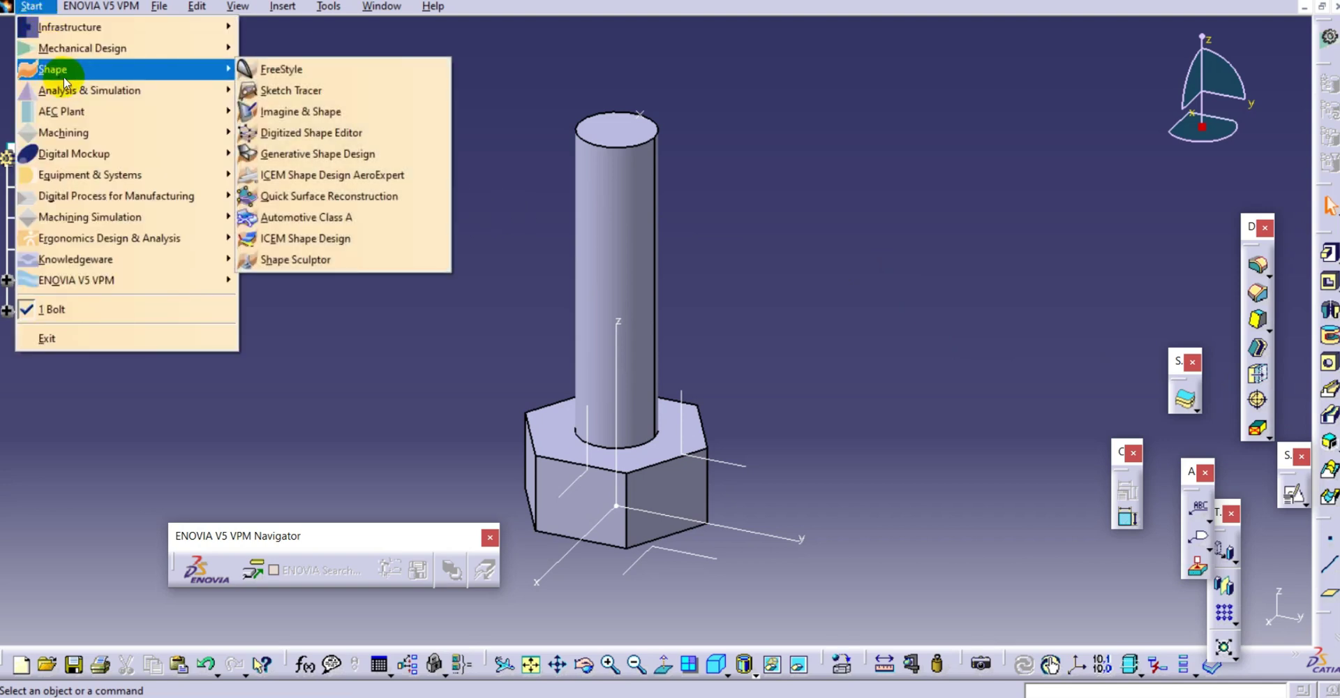
{"action": "left_click", "coordinate": [320, 152]}
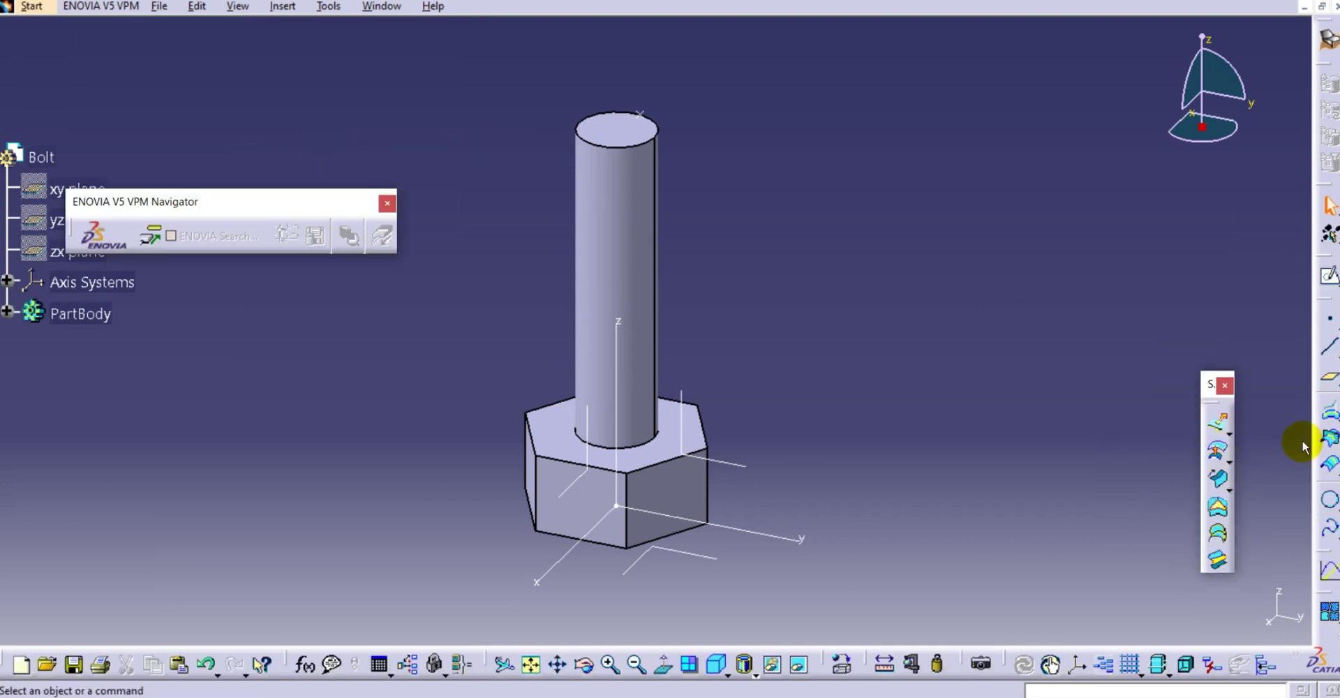
Step: Start a helix curve with the point on the shank's end edge as starting point and the Z axis as its axis
{"action": "left_click", "coordinate": [1331, 532]}
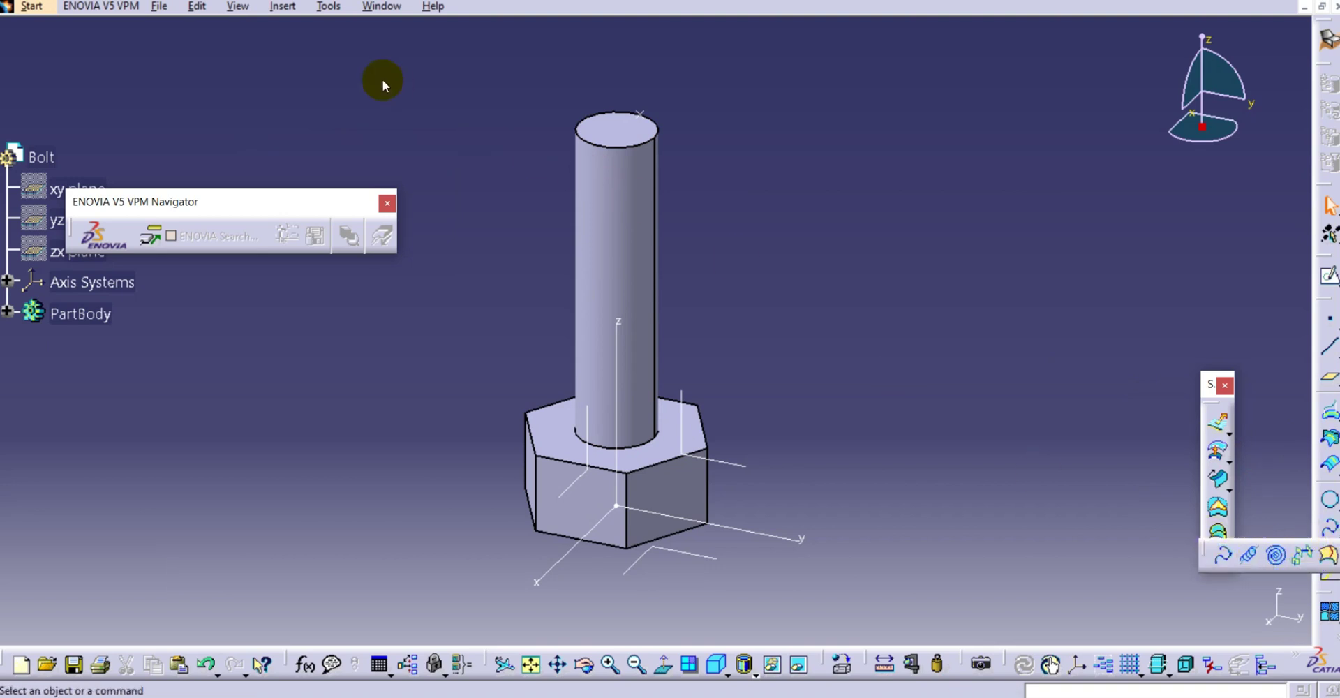
{"action": "left_click", "coordinate": [283, 6]}
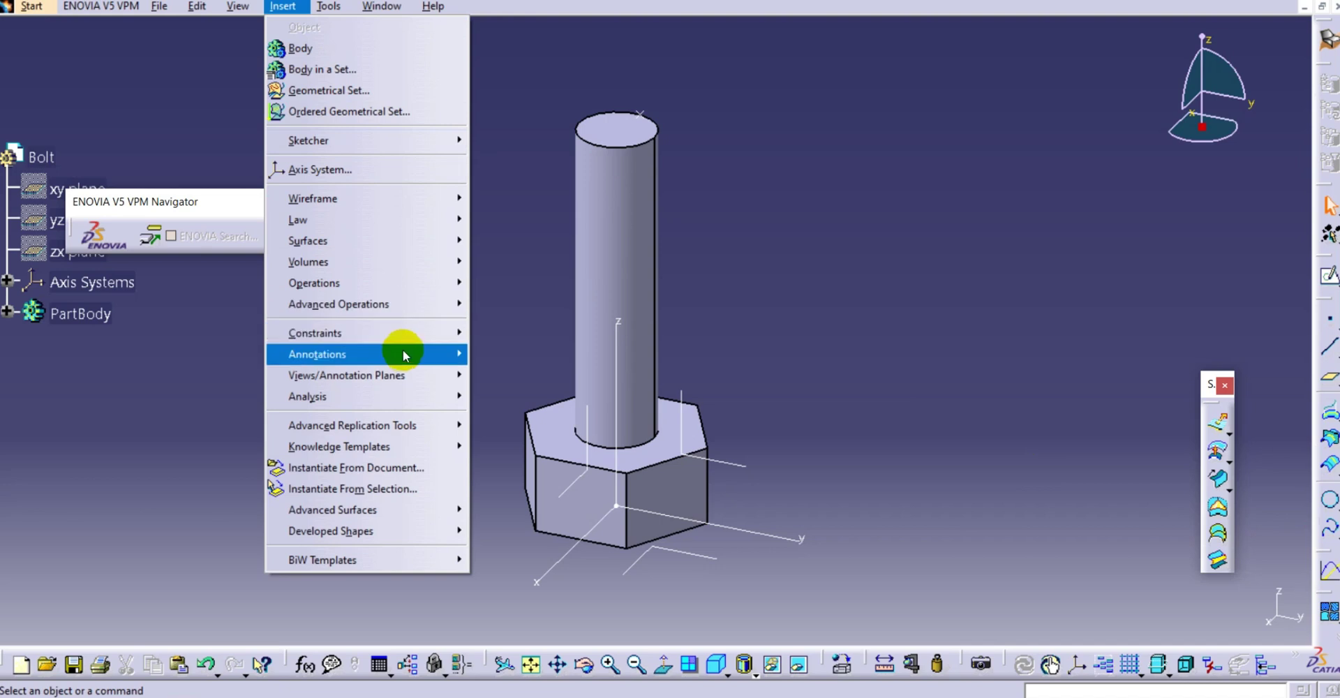
{"action": "mouse_move", "coordinate": [392, 280]}
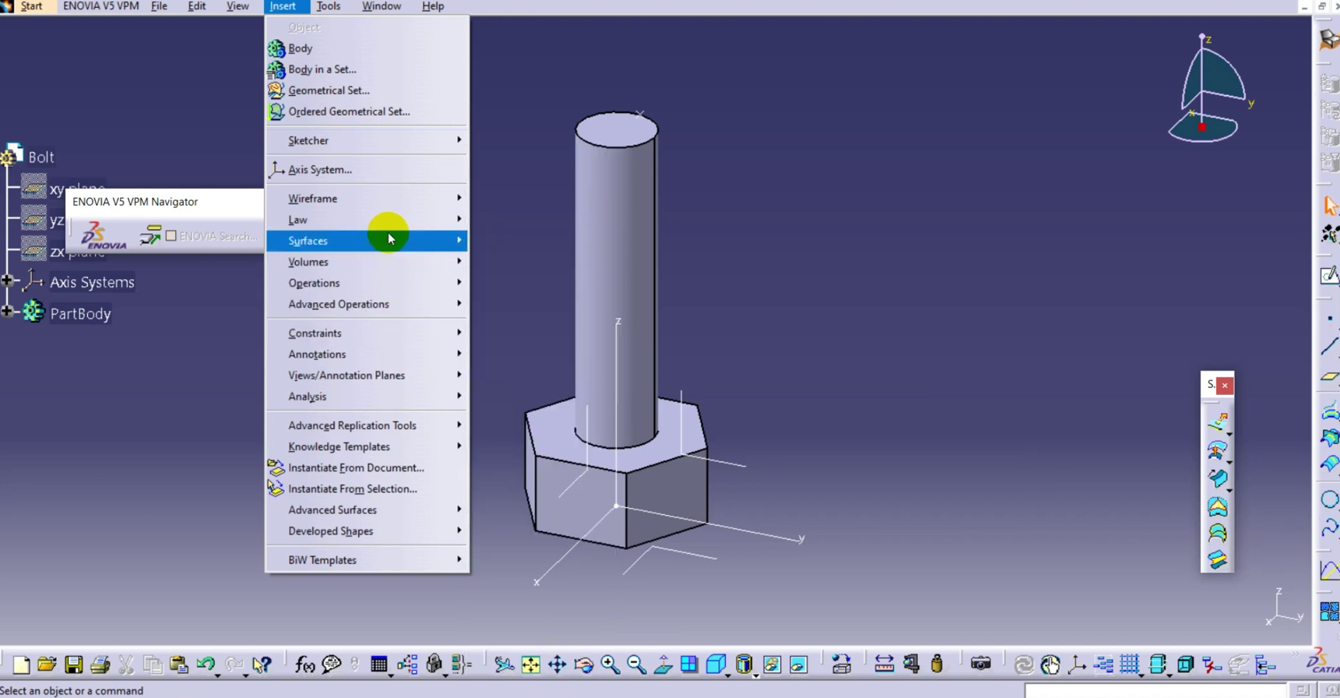
{"action": "mouse_move", "coordinate": [383, 199]}
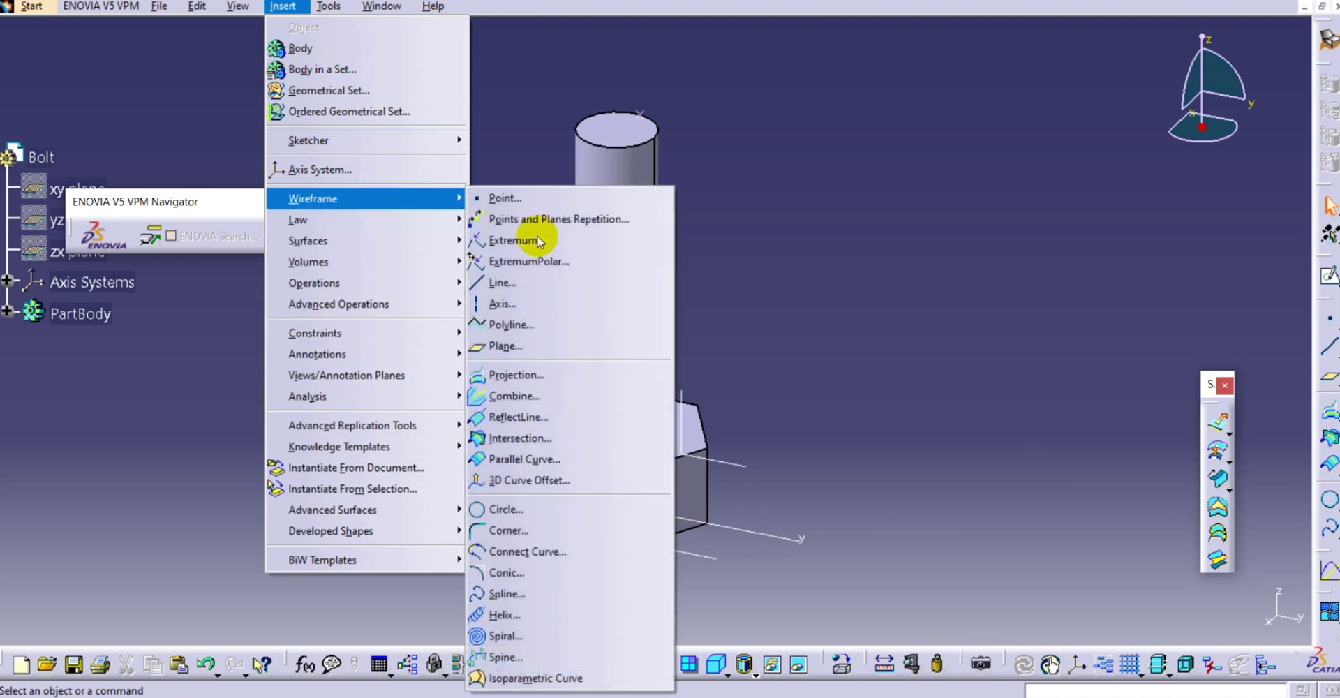
{"action": "left_click", "coordinate": [567, 613]}
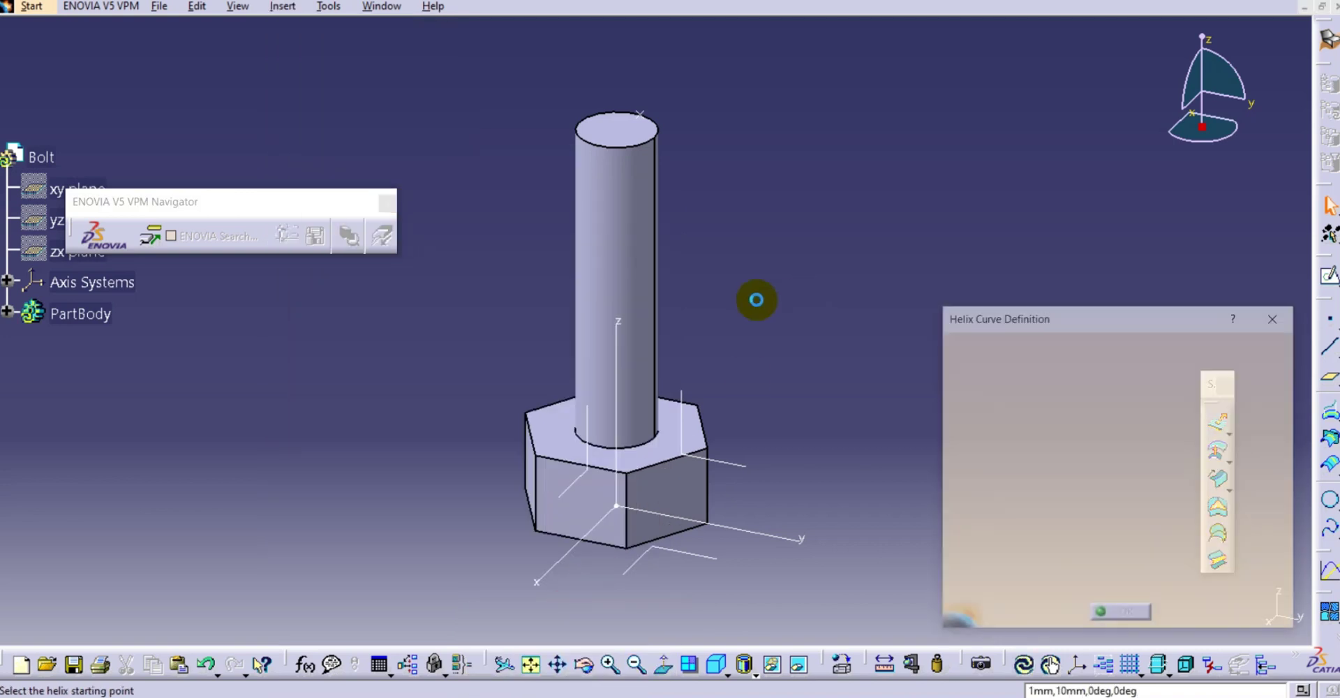
{"action": "middle_click_drag", "start_coordinate": [765, 240], "coordinate": [719, 250]}
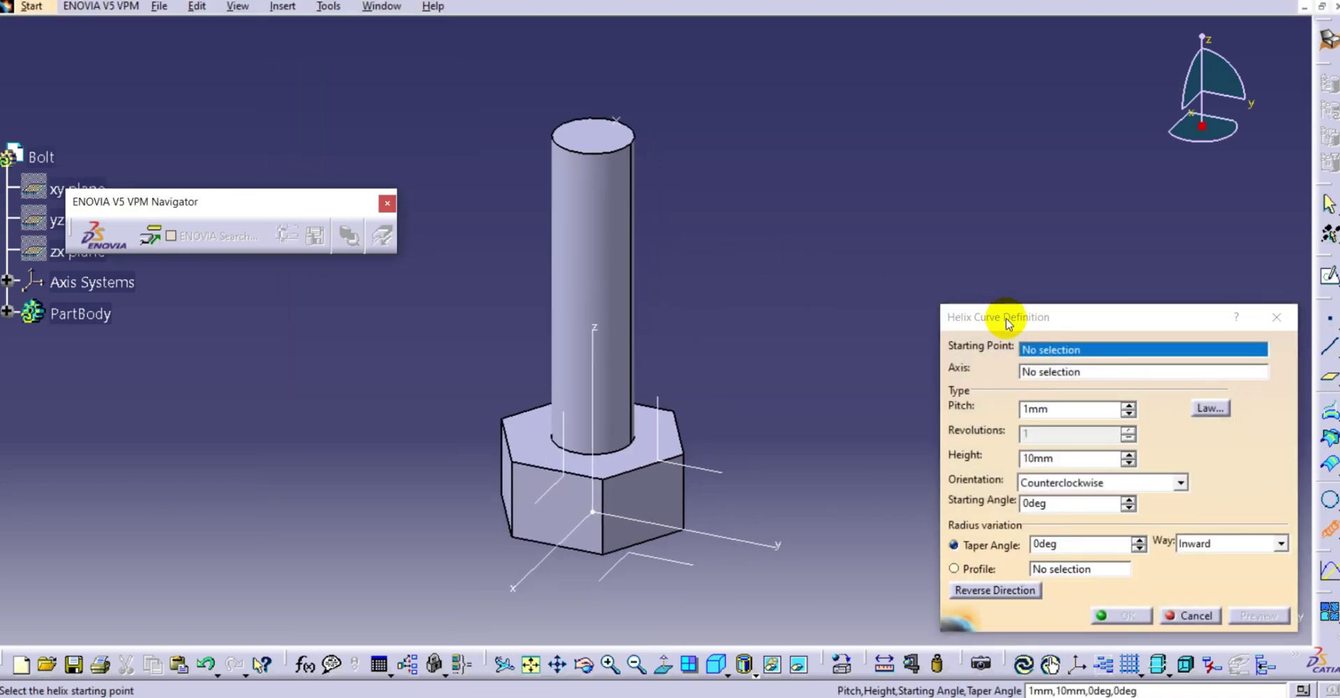
{"action": "left_click", "coordinate": [623, 123]}
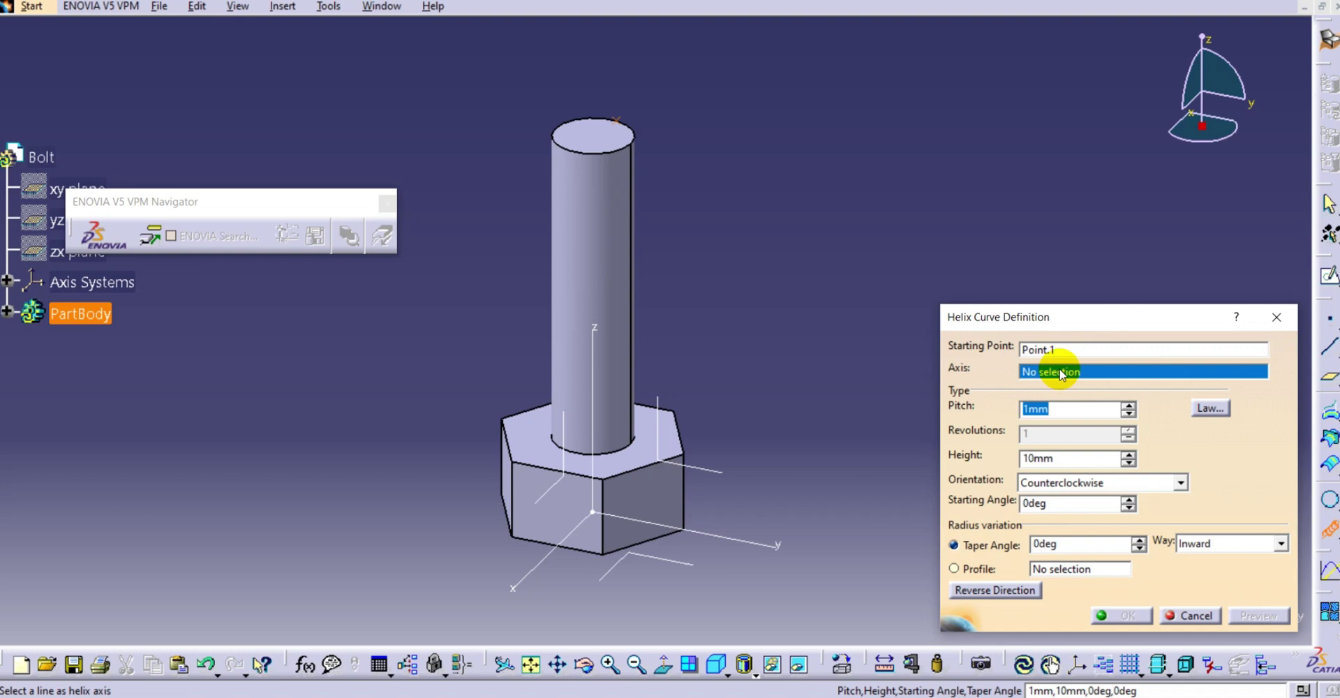
{"action": "left_click_drag", "start_coordinate": [1000, 318], "coordinate": [975, 282]}
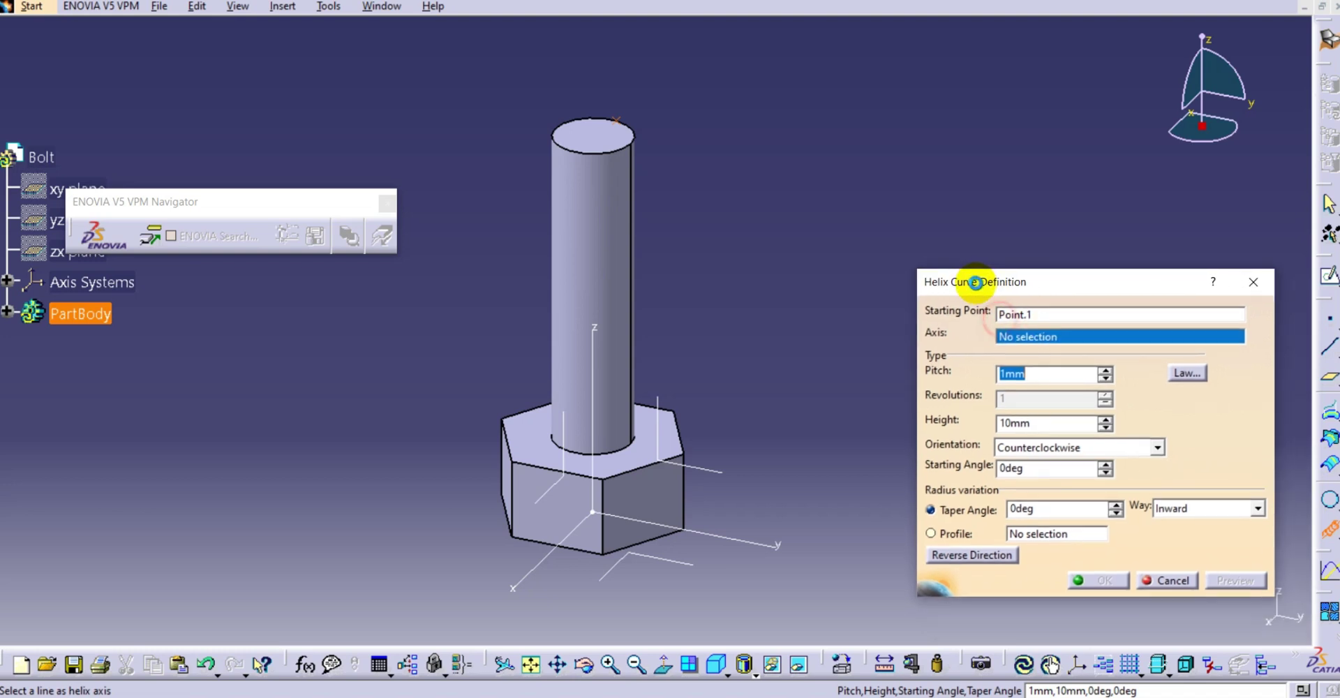
{"action": "right_click", "coordinate": [1023, 336]}
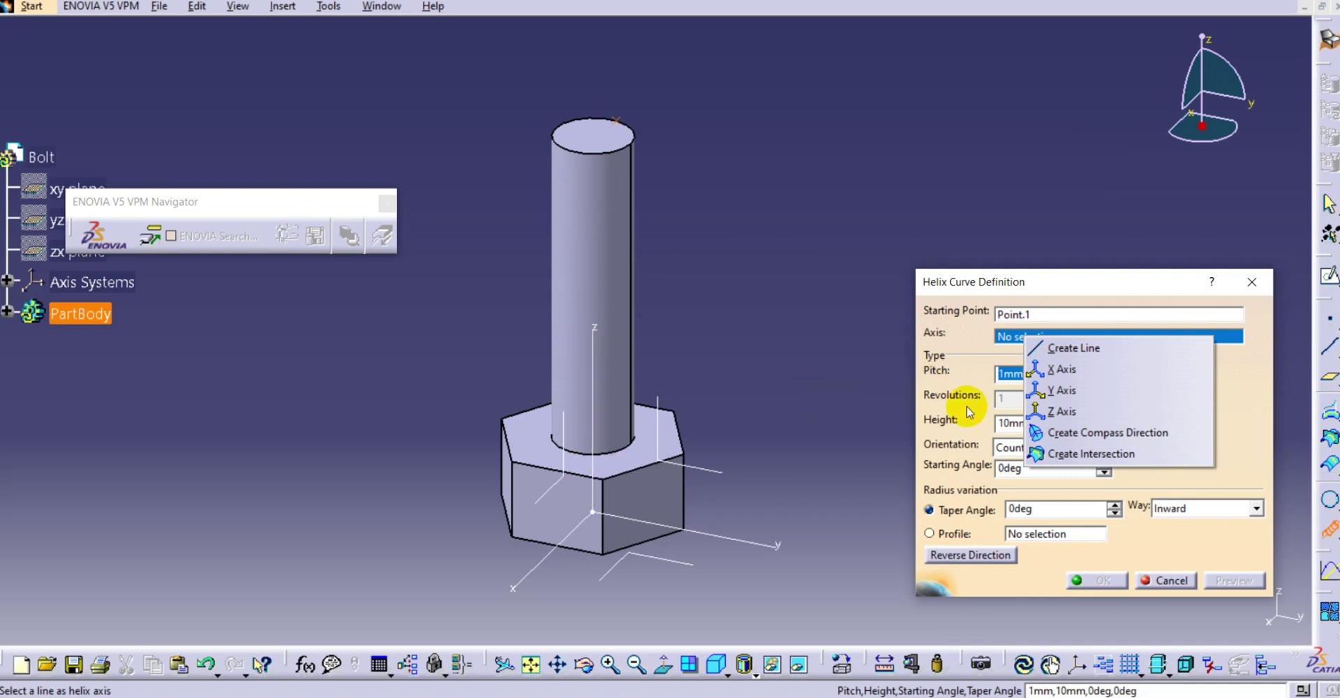
{"action": "left_click", "coordinate": [1040, 411]}
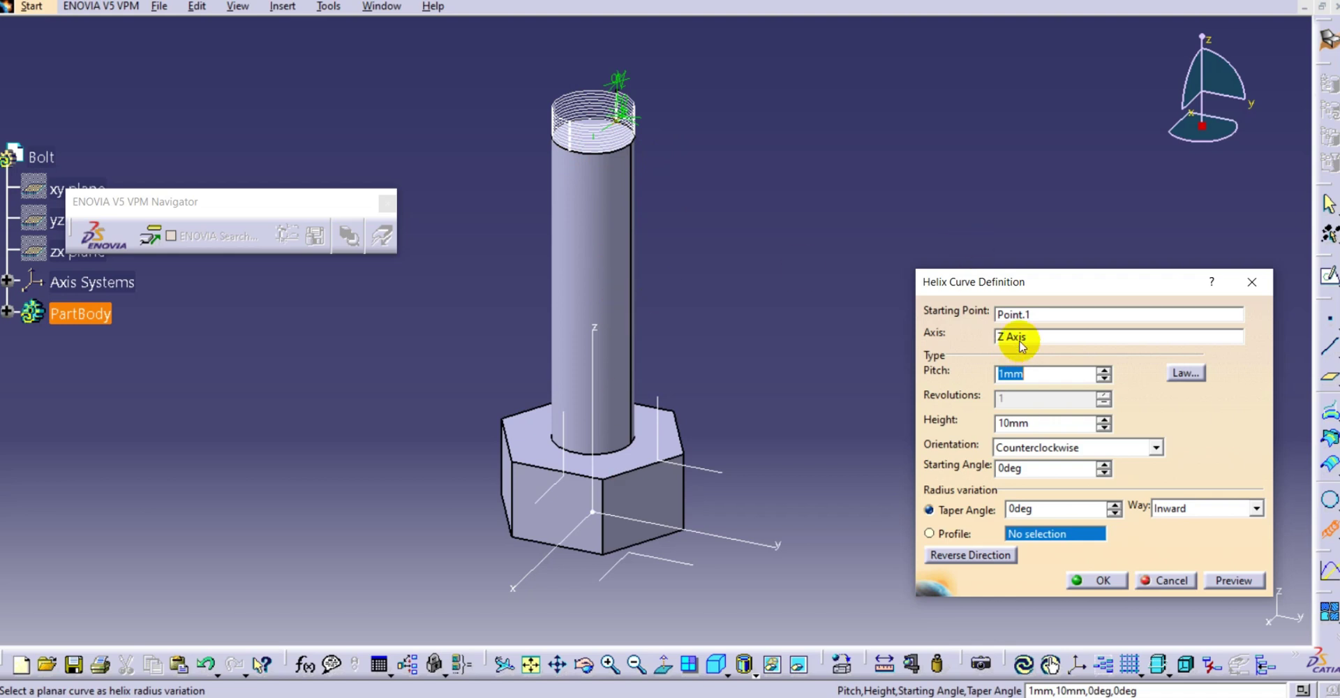
Step: Try the Y axis as the helix axis and restore the Z axis
{"action": "right_click", "coordinate": [1022, 342]}
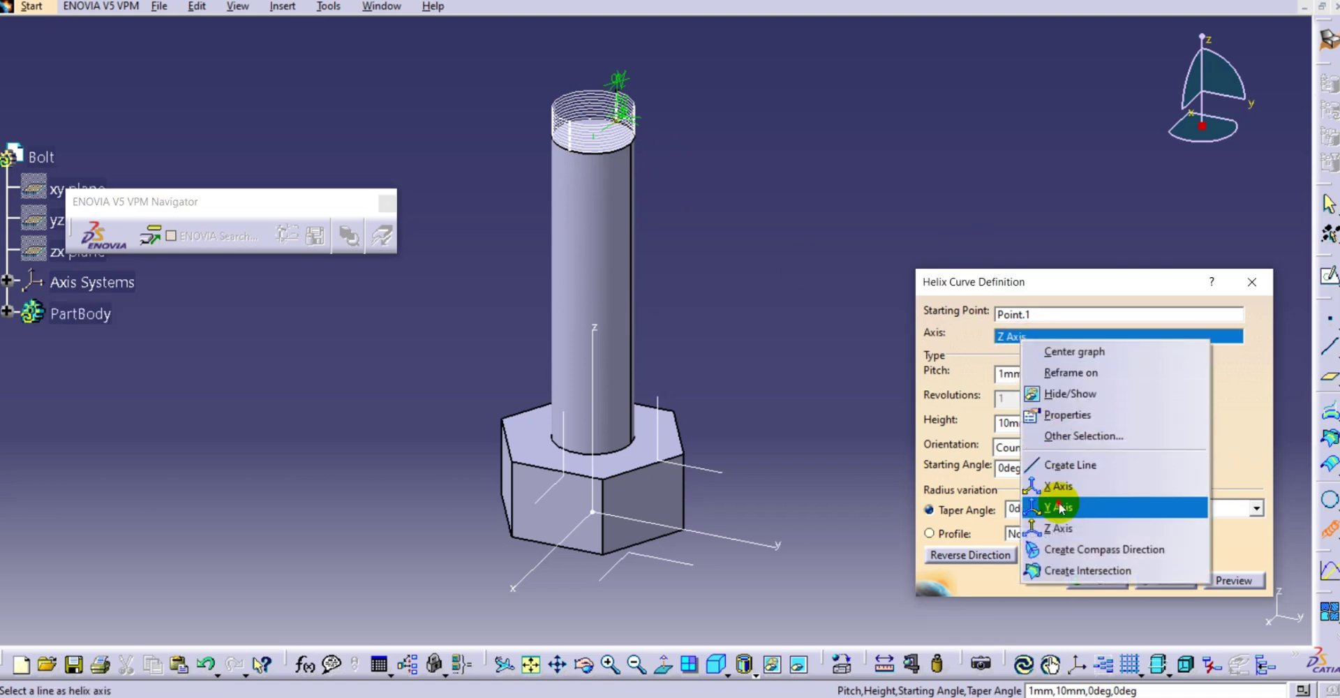
{"action": "left_click", "coordinate": [1059, 507]}
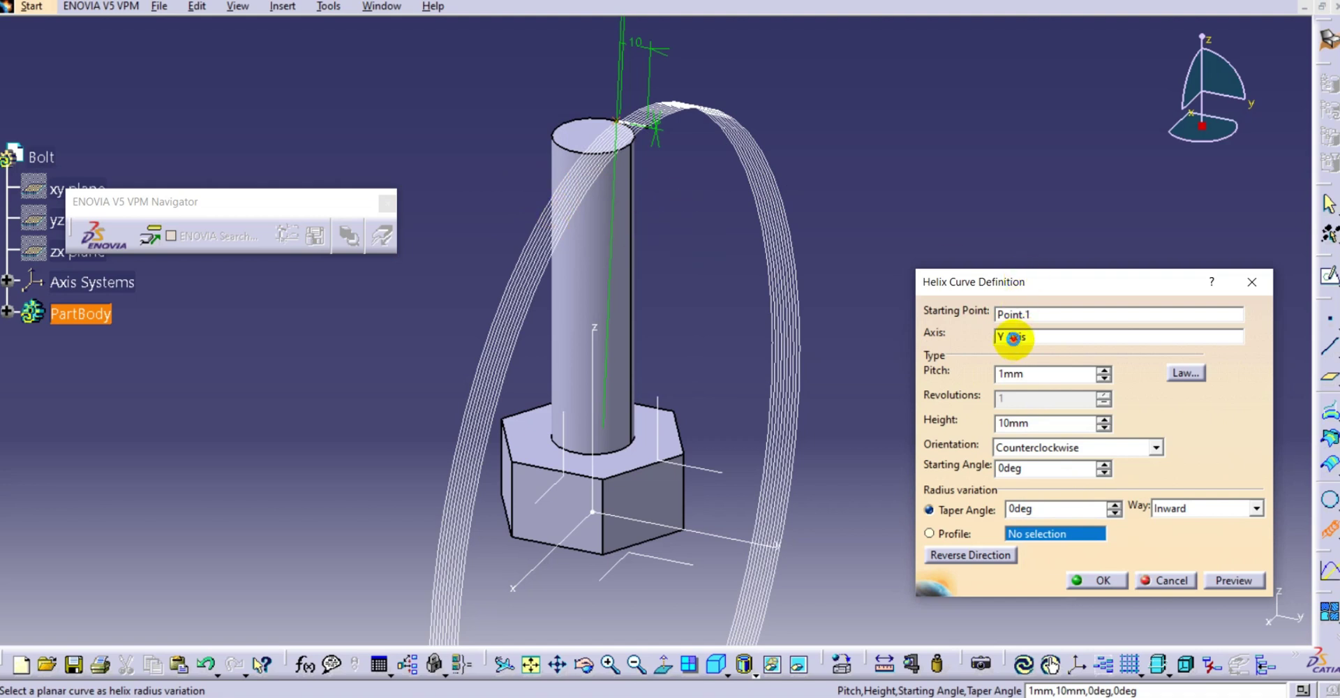
{"action": "right_click", "coordinate": [1016, 338]}
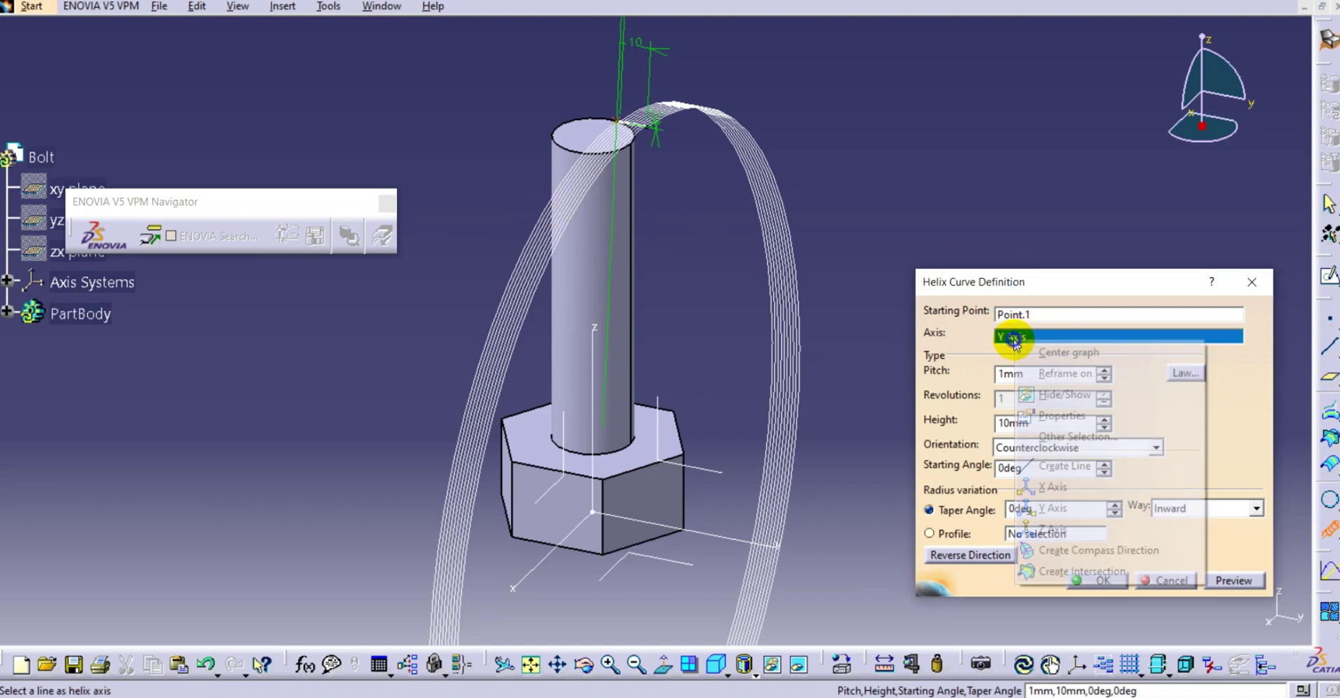
{"action": "left_click", "coordinate": [1055, 528]}
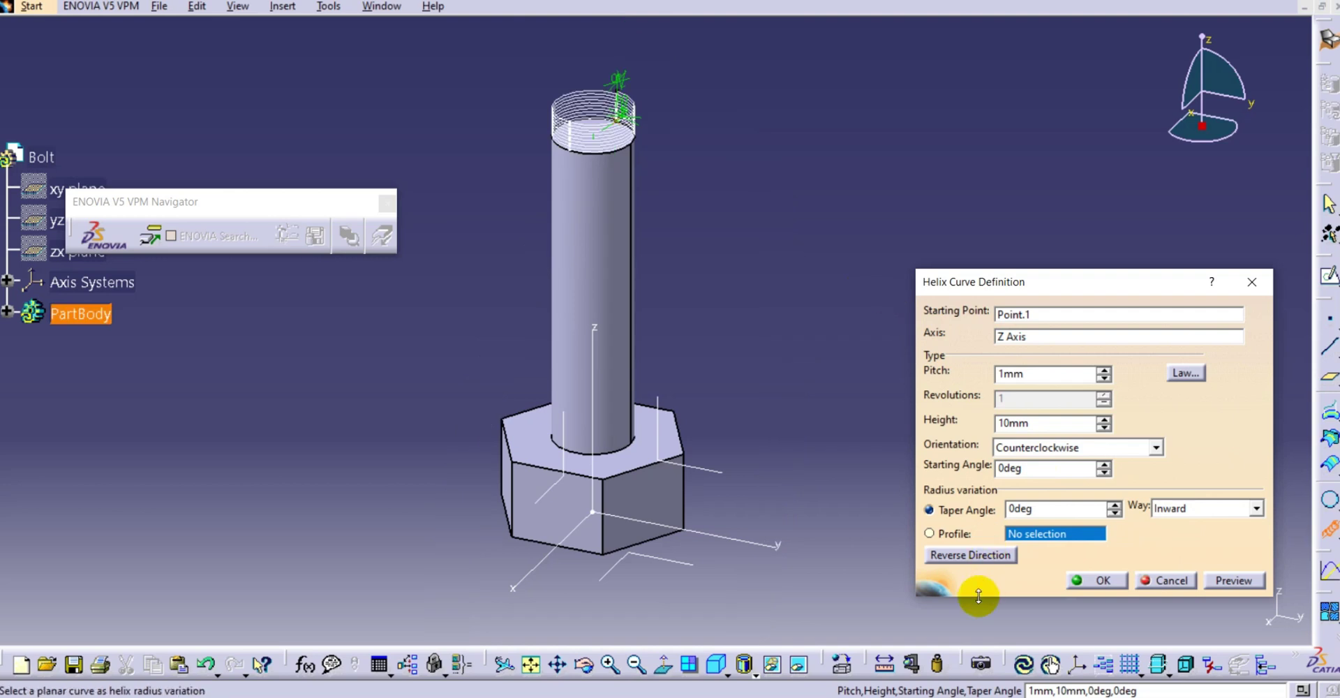
Step: Reverse the helix direction so it runs down the shank and set its height to 80 mm
{"action": "left_click", "coordinate": [970, 555]}
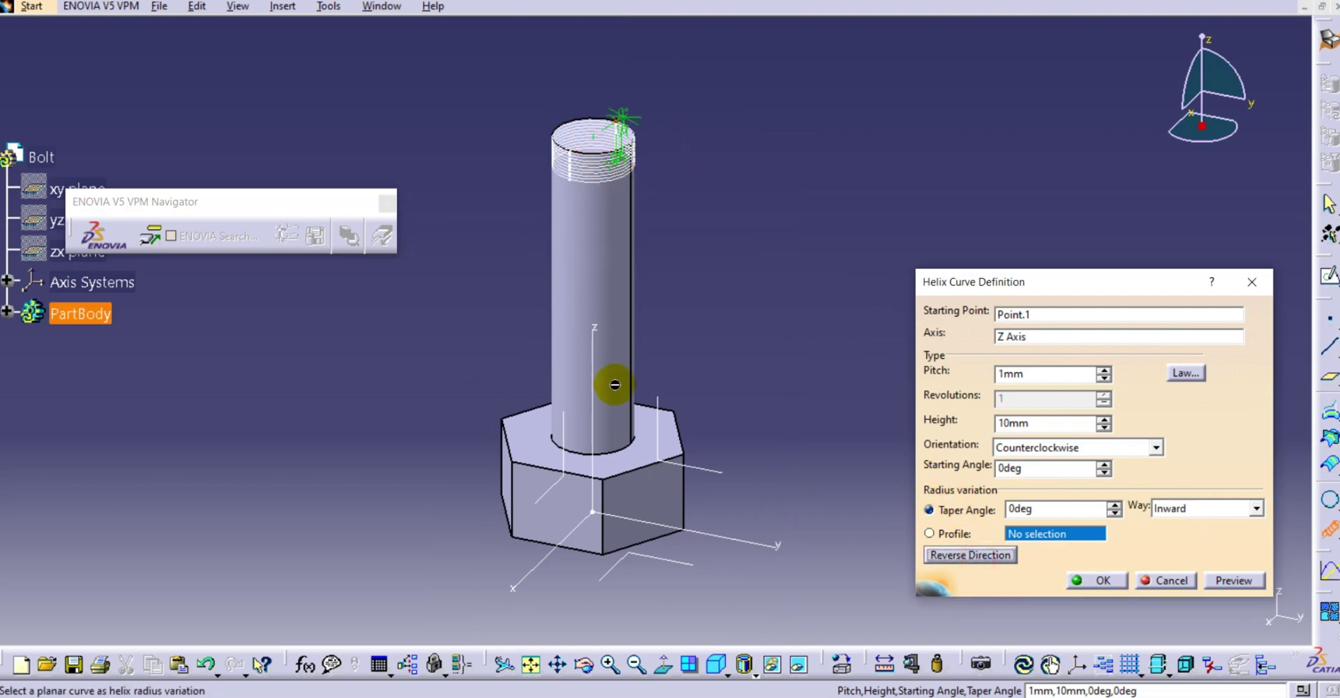
{"action": "left_click", "coordinate": [1046, 425]}
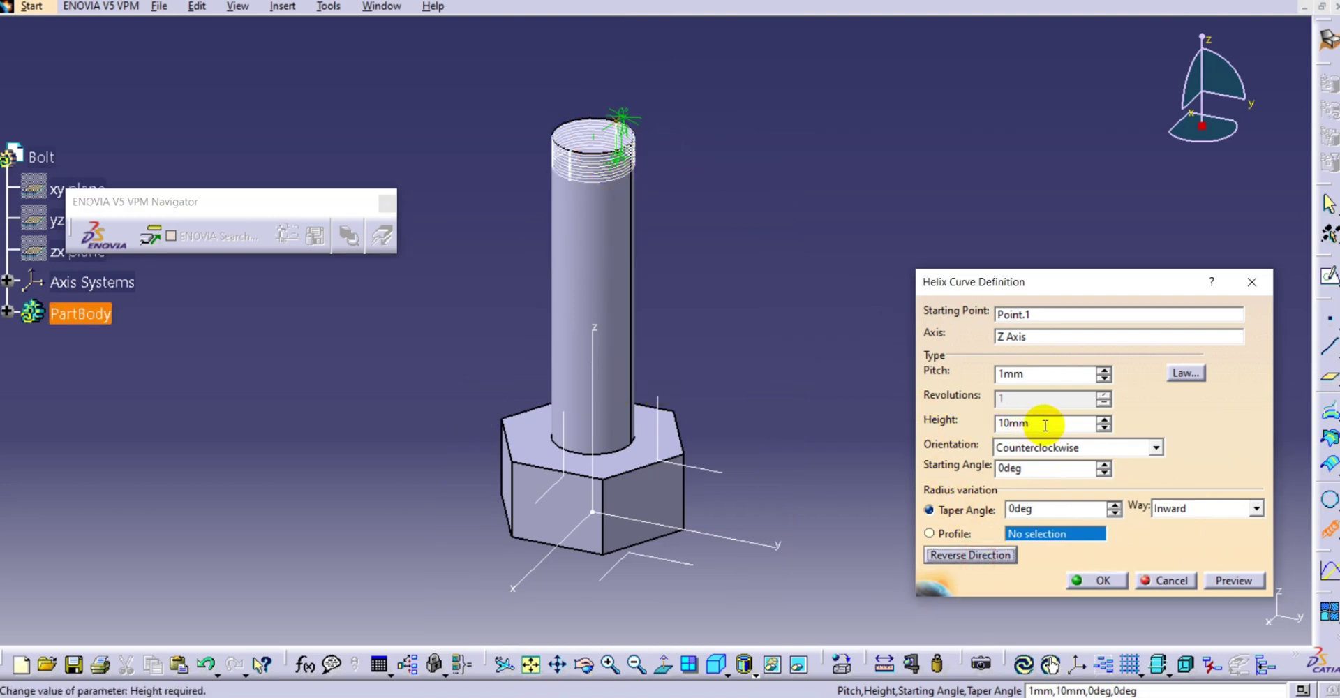
{"action": "double_click", "coordinate": [1076, 428]}
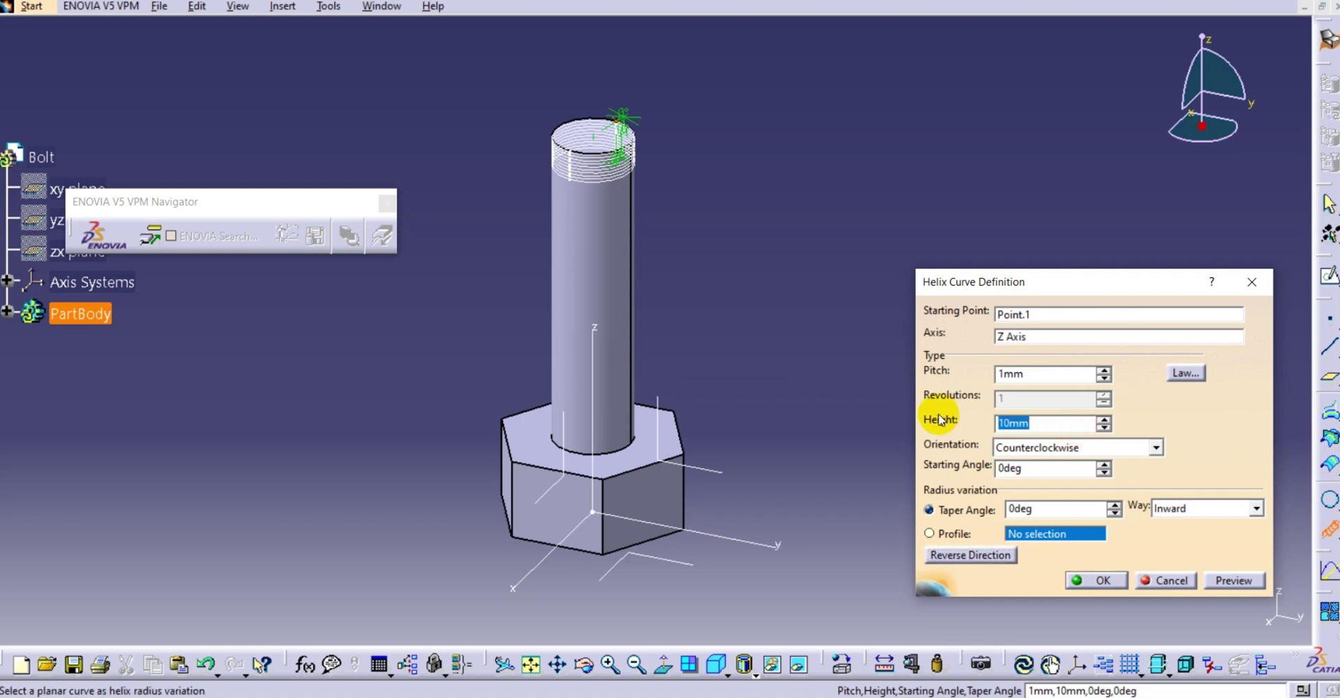
Step: Set the helix pitch to 7 mm and create the curve
{"action": "left_click", "coordinate": [1022, 377]}
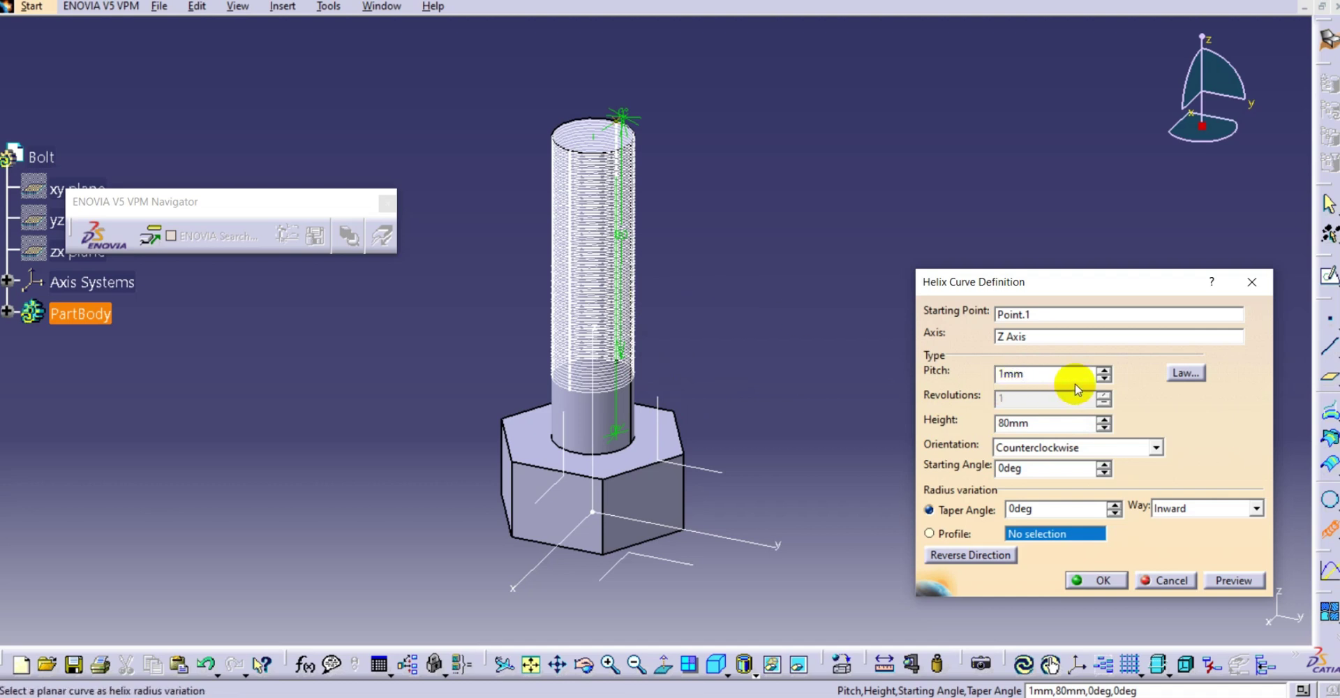
{"action": "double_click", "coordinate": [1009, 375]}
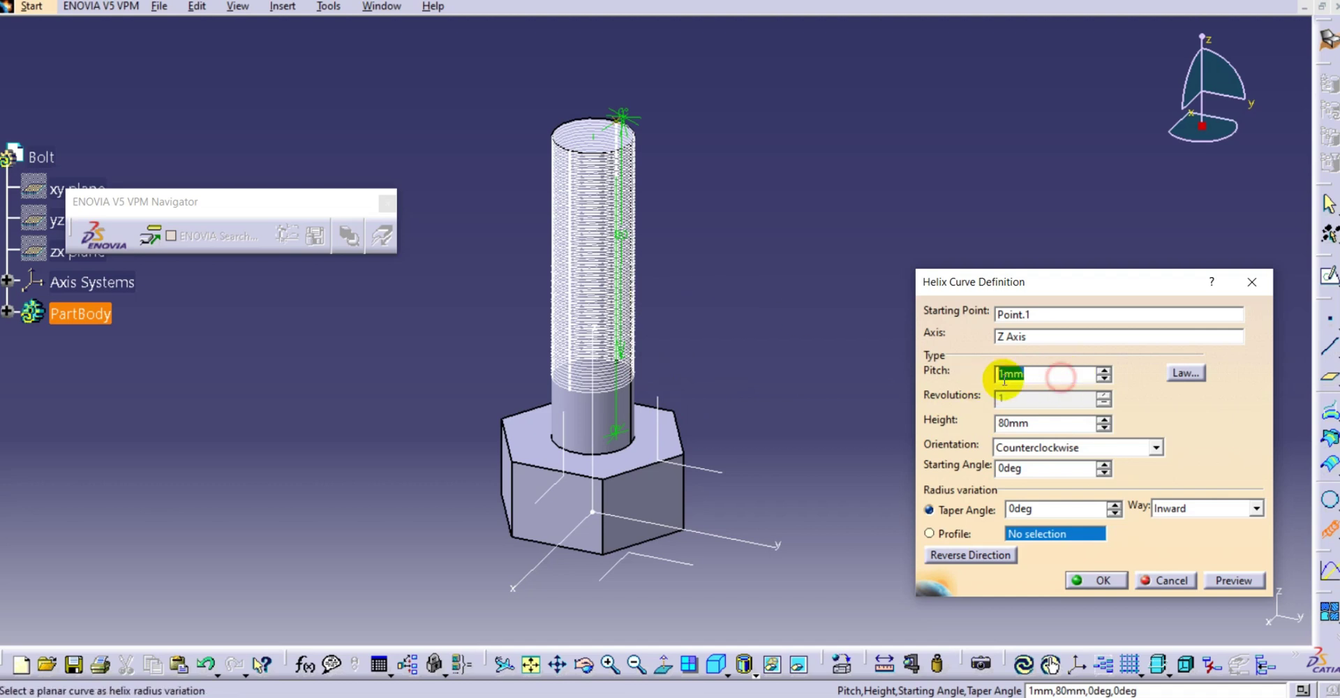
{"action": "left_click", "coordinate": [1104, 370]}
{"action": "left_click", "coordinate": [1104, 370]}
{"action": "left_click", "coordinate": [1103, 370]}
{"action": "left_click", "coordinate": [1104, 370]}
{"action": "left_click", "coordinate": [1104, 370]}
{"action": "left_click", "coordinate": [1103, 370]}
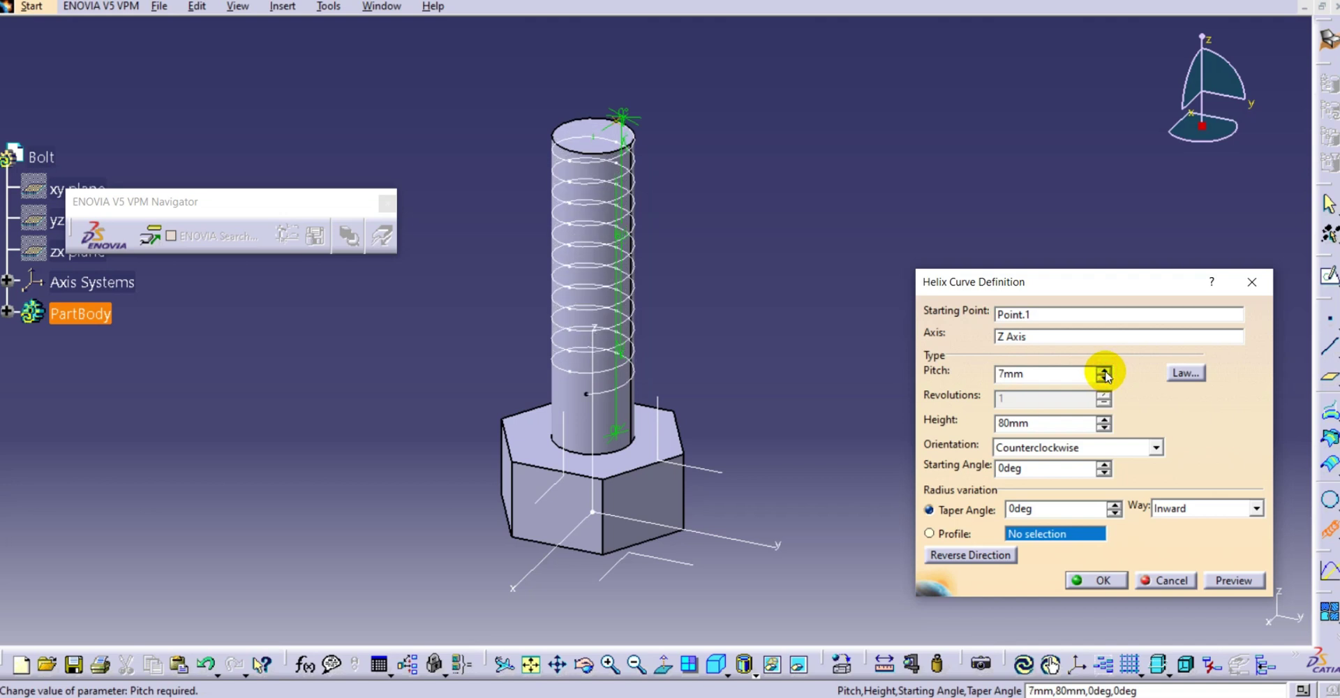
{"action": "left_click", "coordinate": [1103, 580]}
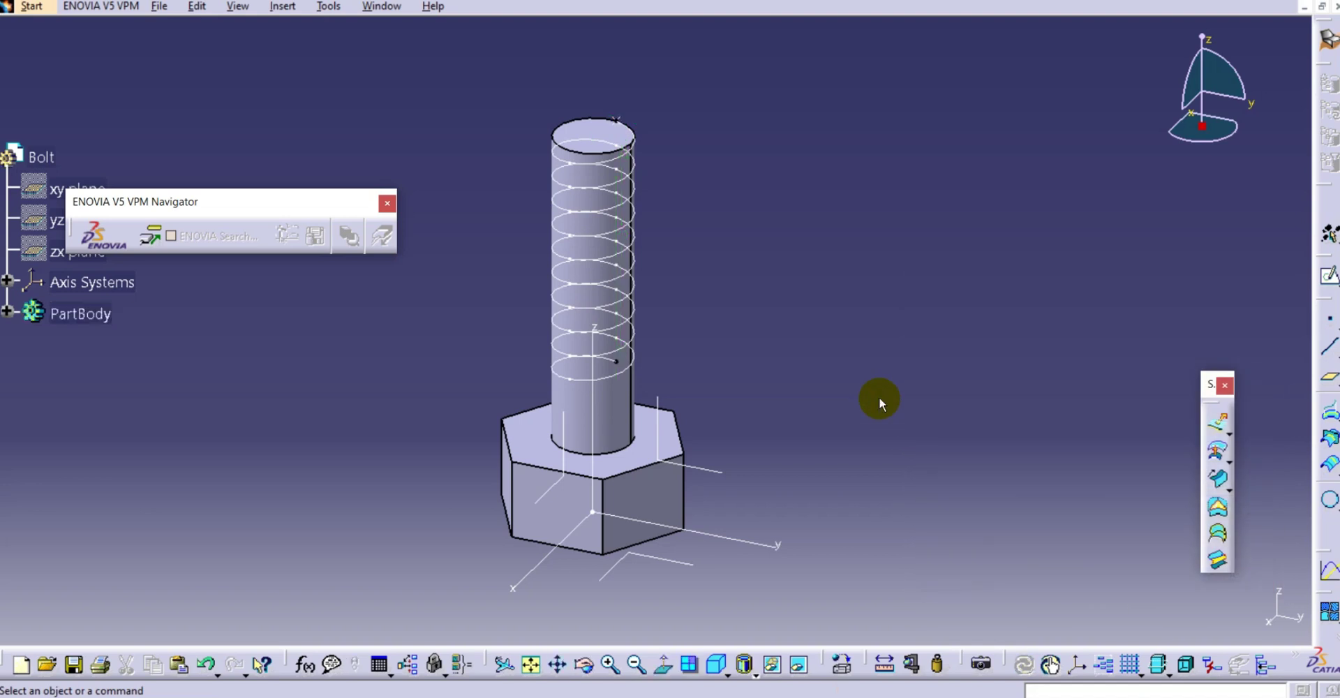
Step: Switch to the Part Design workbench
{"action": "middle_click_drag", "start_coordinate": [589, 296], "coordinate": [563, 312]}
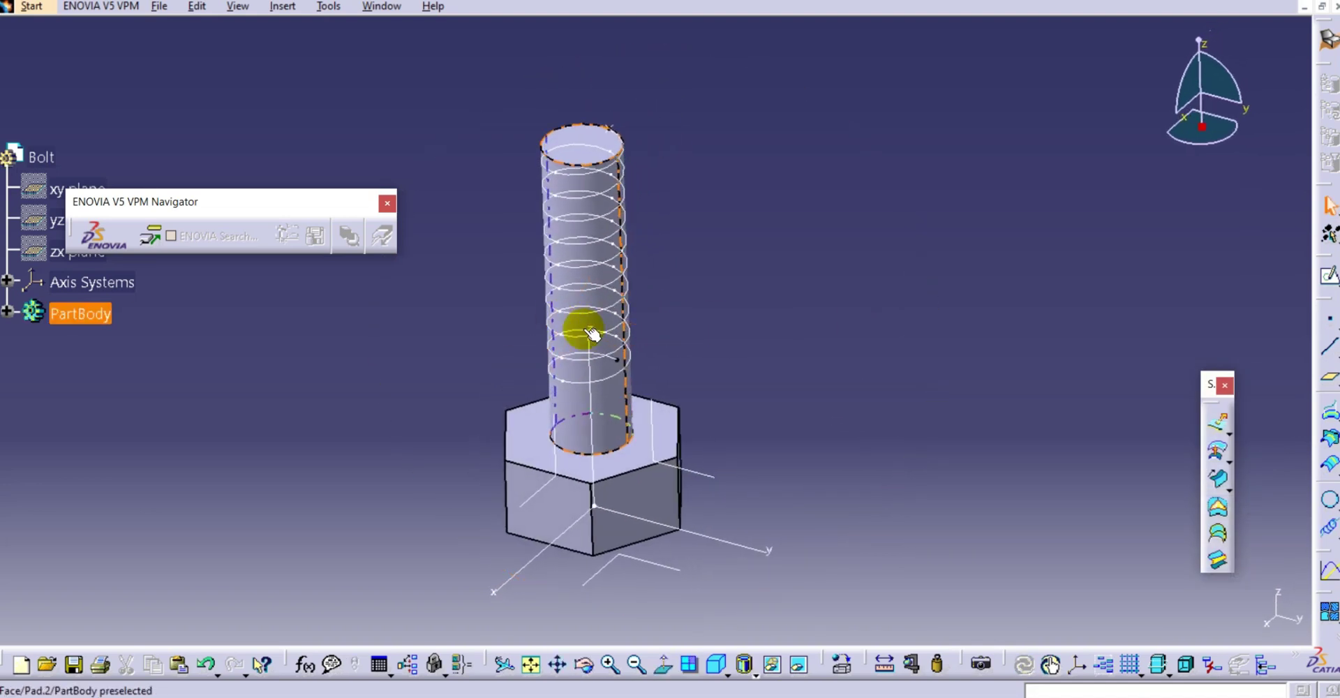
{"action": "middle_click_drag", "start_coordinate": [487, 227], "coordinate": [509, 236]}
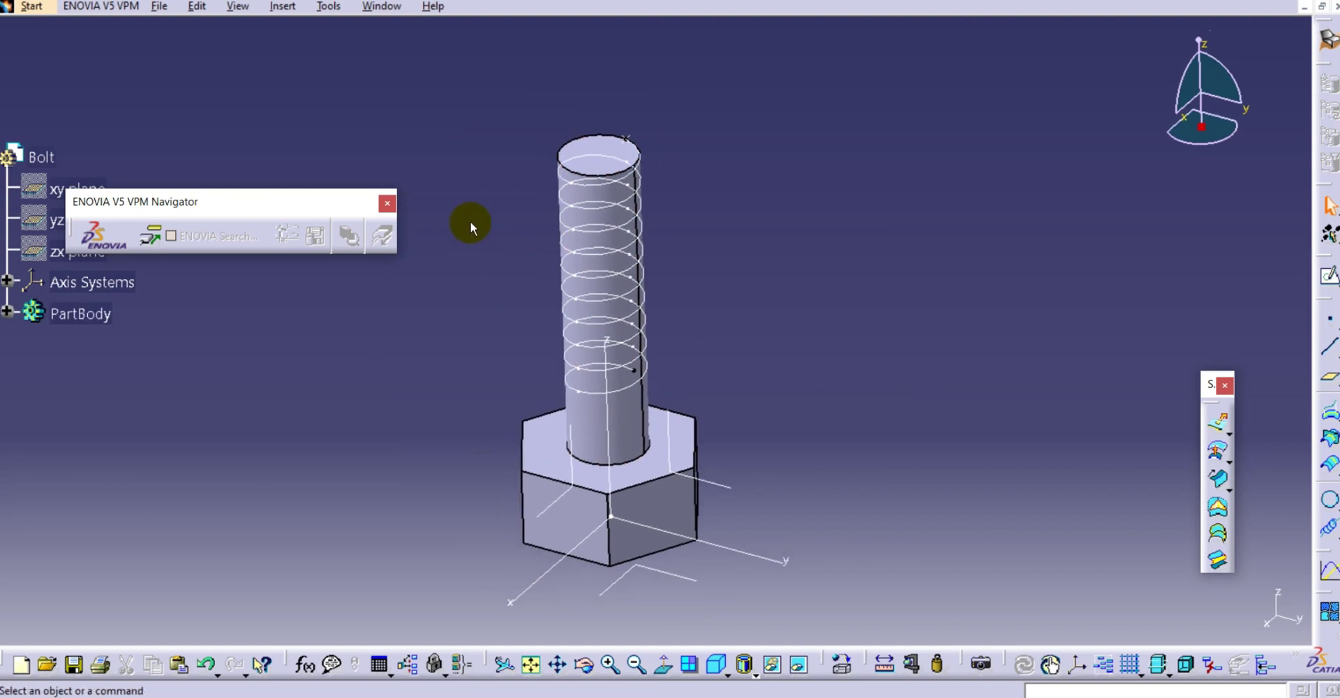
{"action": "left_click", "coordinate": [46, 11]}
{"action": "mouse_move", "coordinate": [103, 47]}
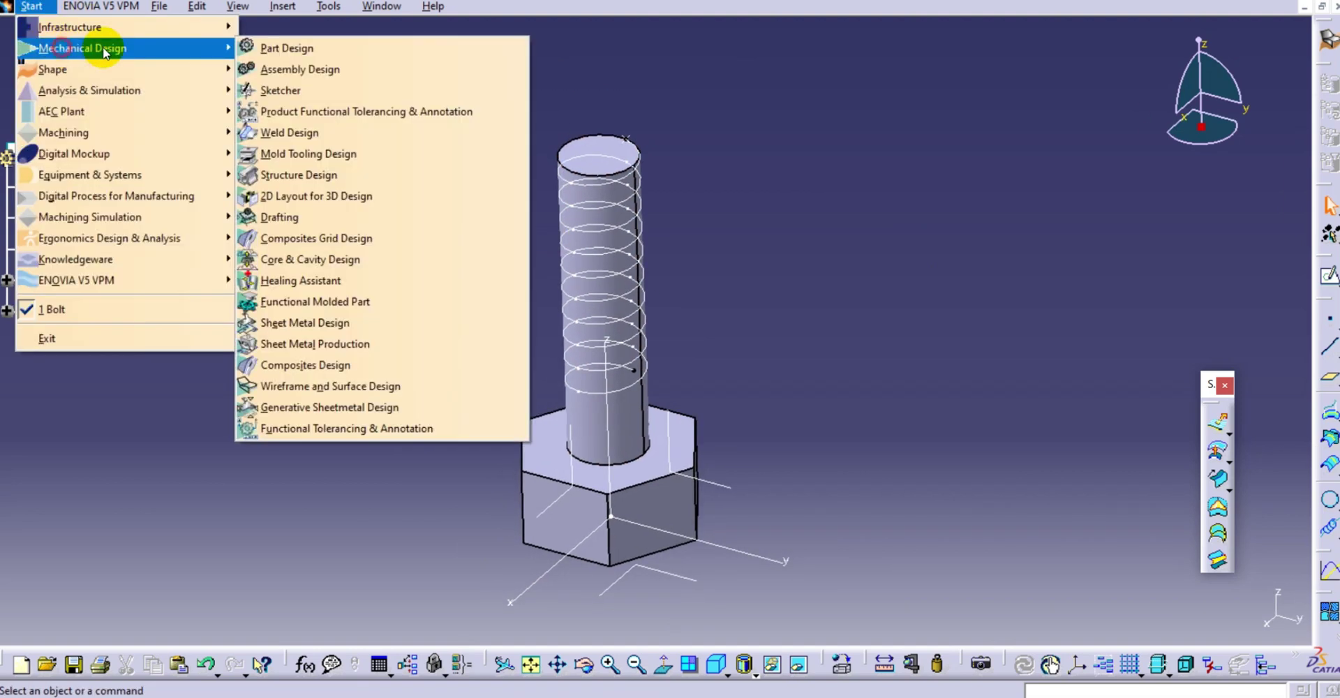
{"action": "left_click", "coordinate": [256, 47]}
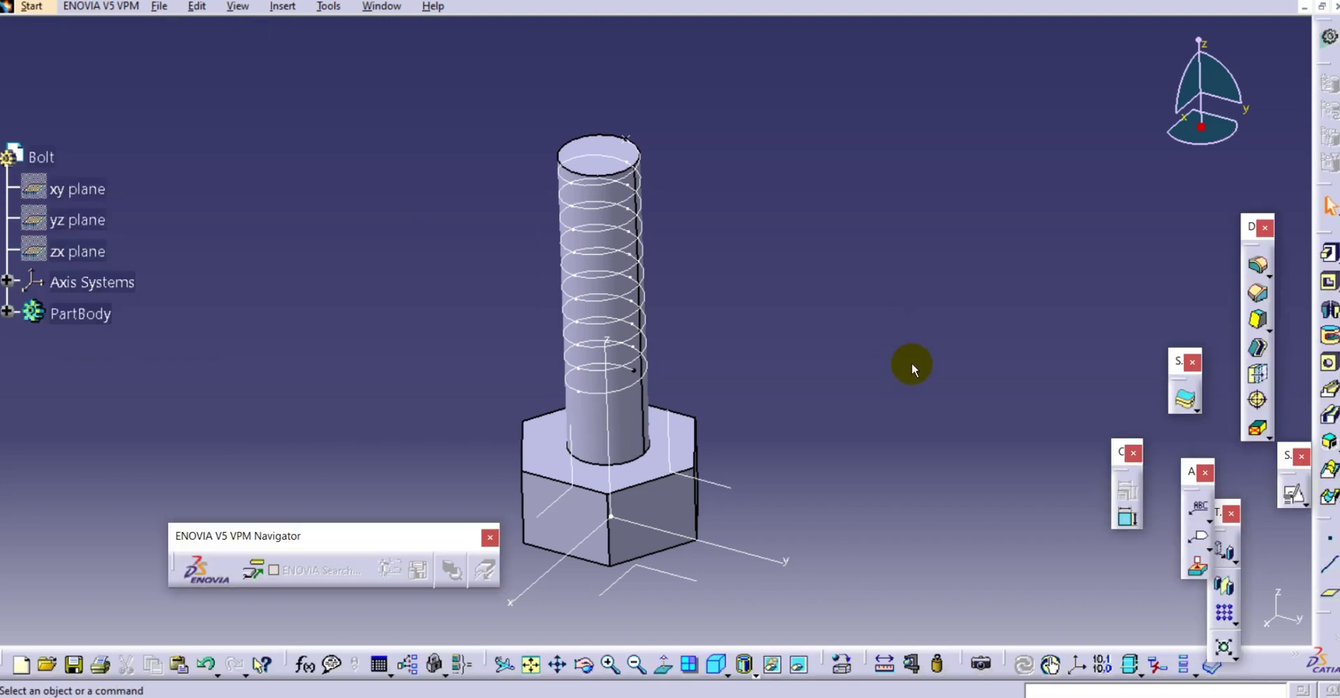
Step: Create a plane normal to the helix curve through the helix's starting point on the shank's end edge
{"action": "middle_click_drag", "start_coordinate": [878, 381], "coordinate": [903, 361]}
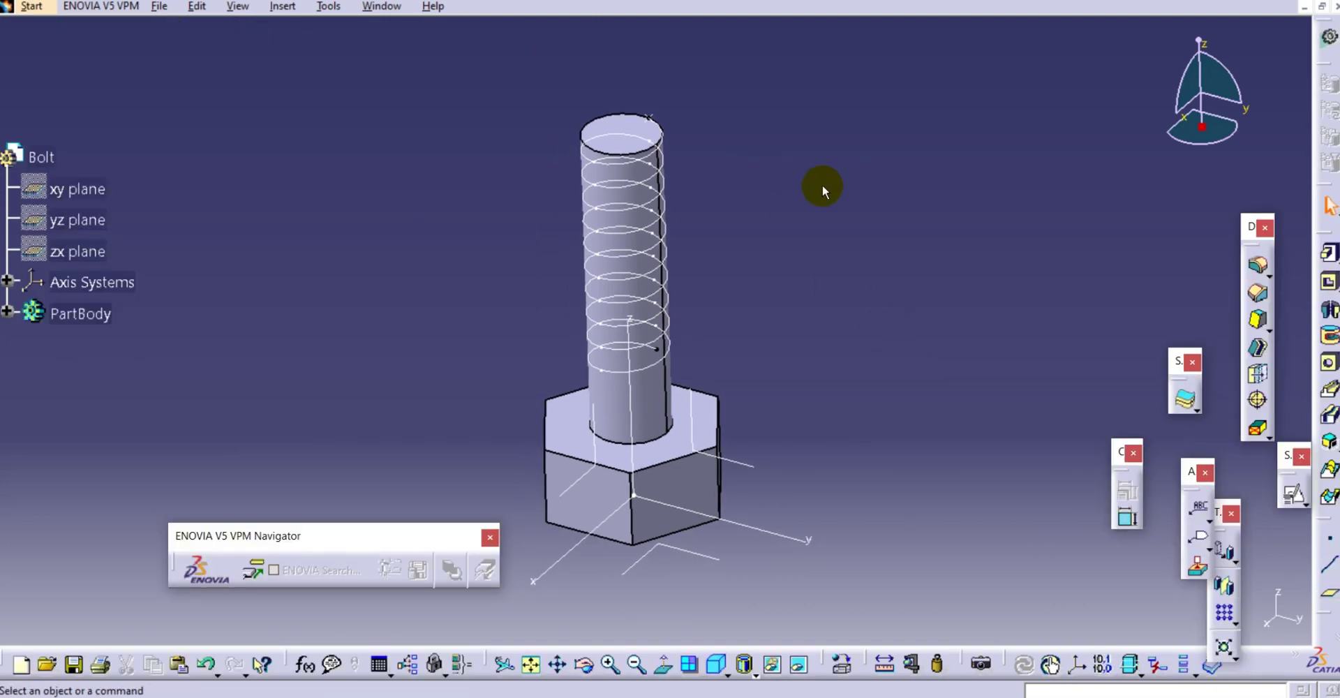
{"action": "middle_click_drag", "start_coordinate": [823, 184], "coordinate": [822, 231]}
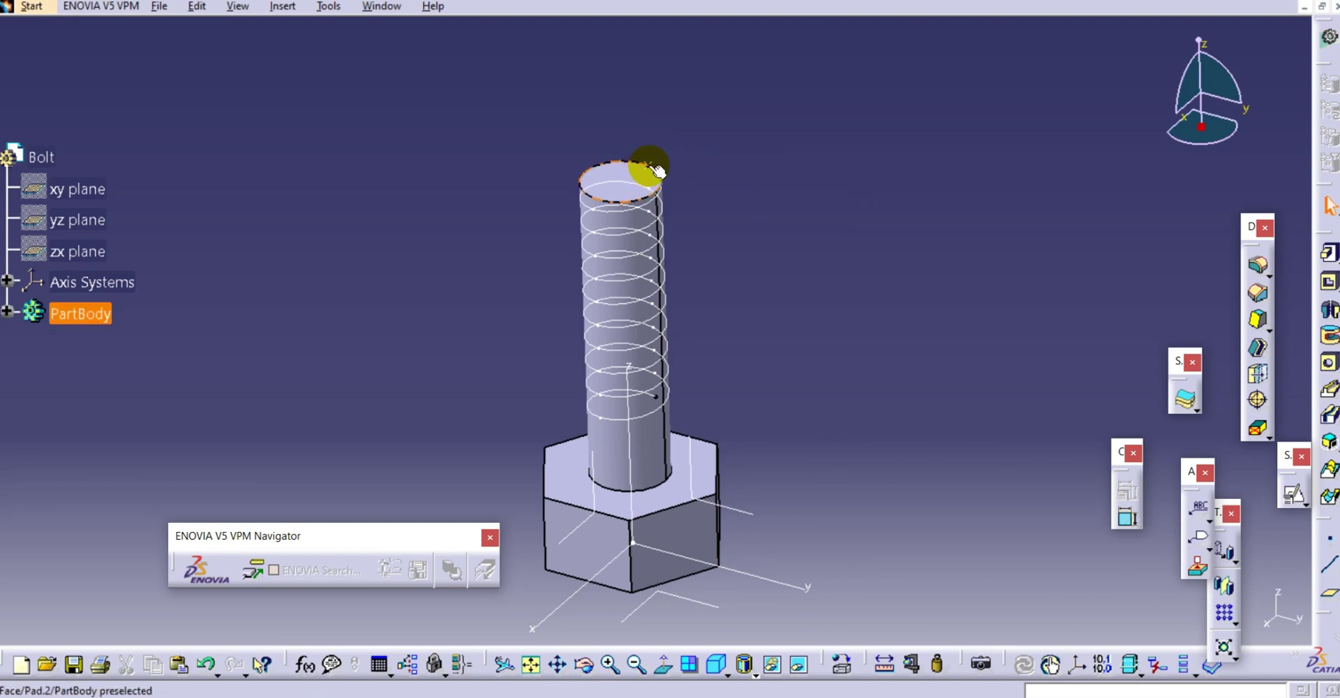
{"action": "left_click", "coordinate": [1327, 595]}
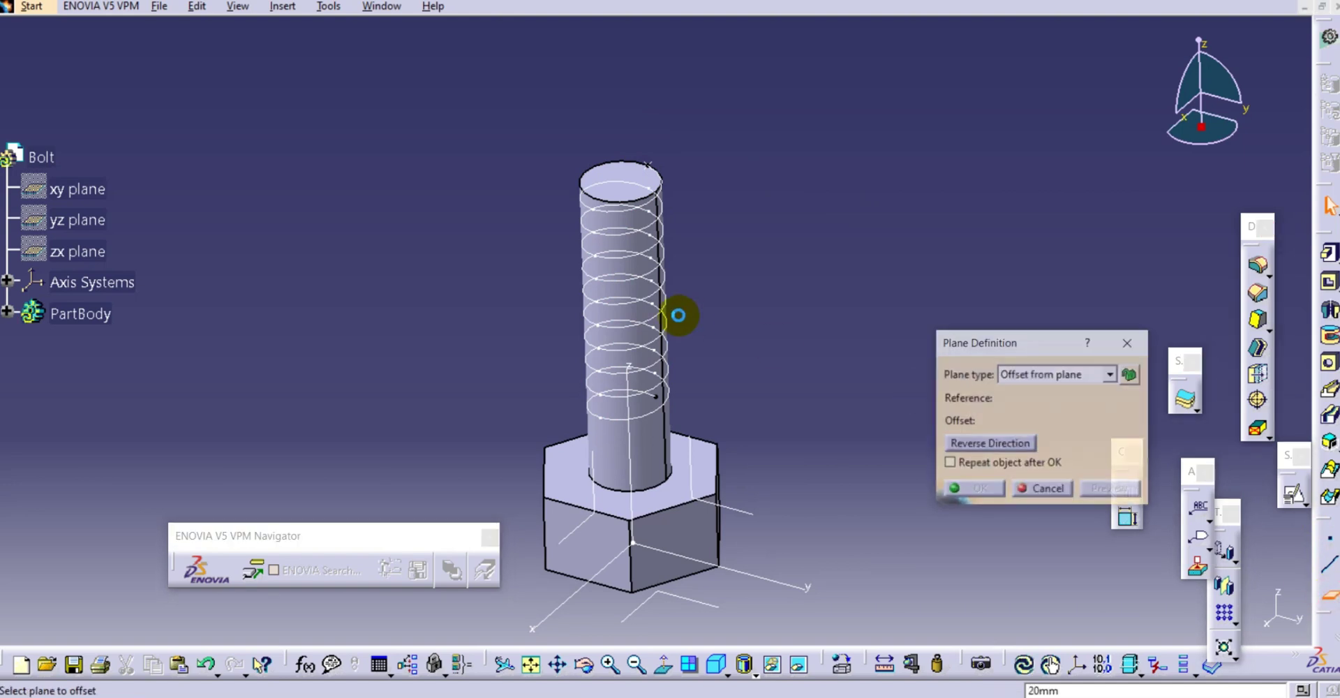
{"action": "left_click", "coordinate": [651, 243]}
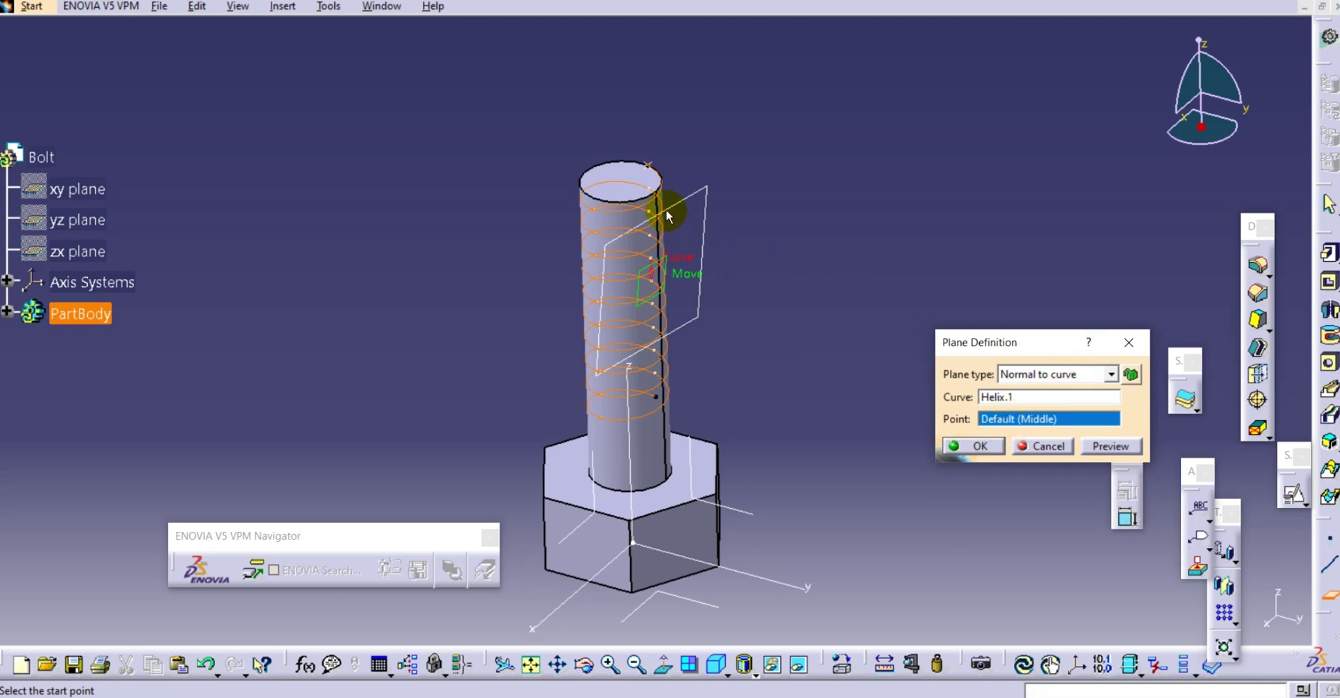
{"action": "left_click", "coordinate": [659, 170]}
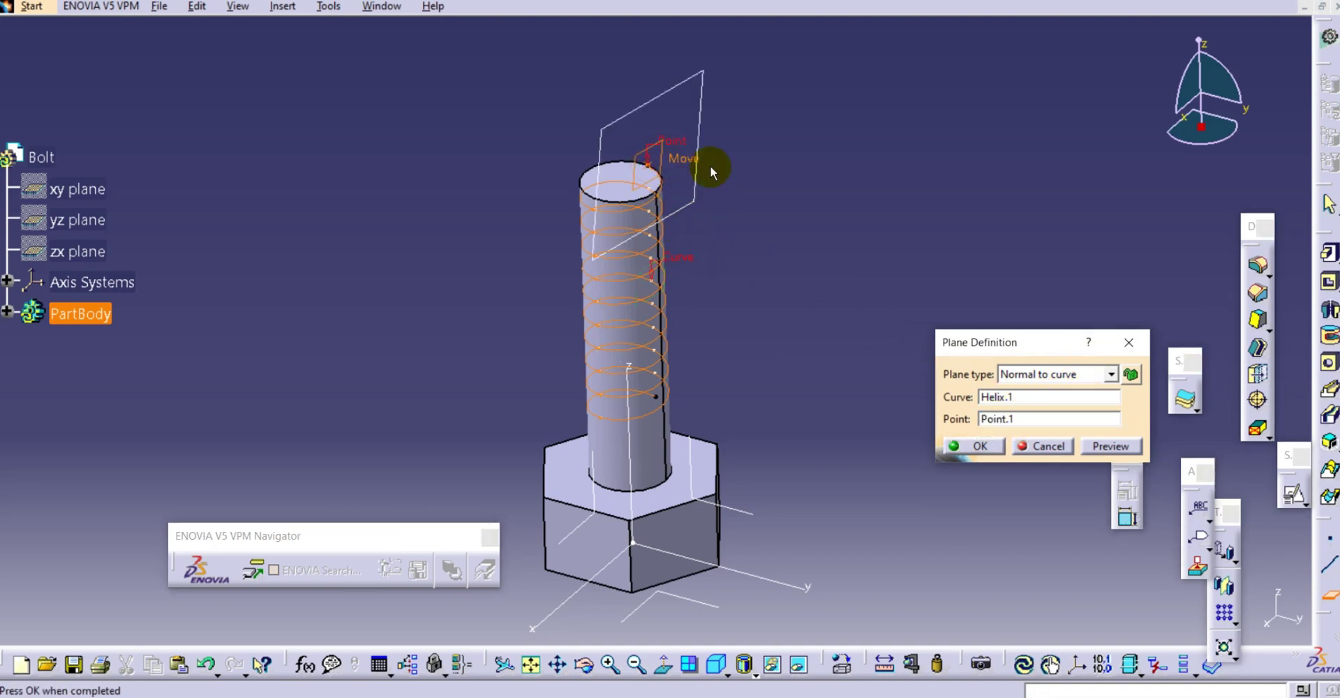
{"action": "left_click", "coordinate": [977, 446]}
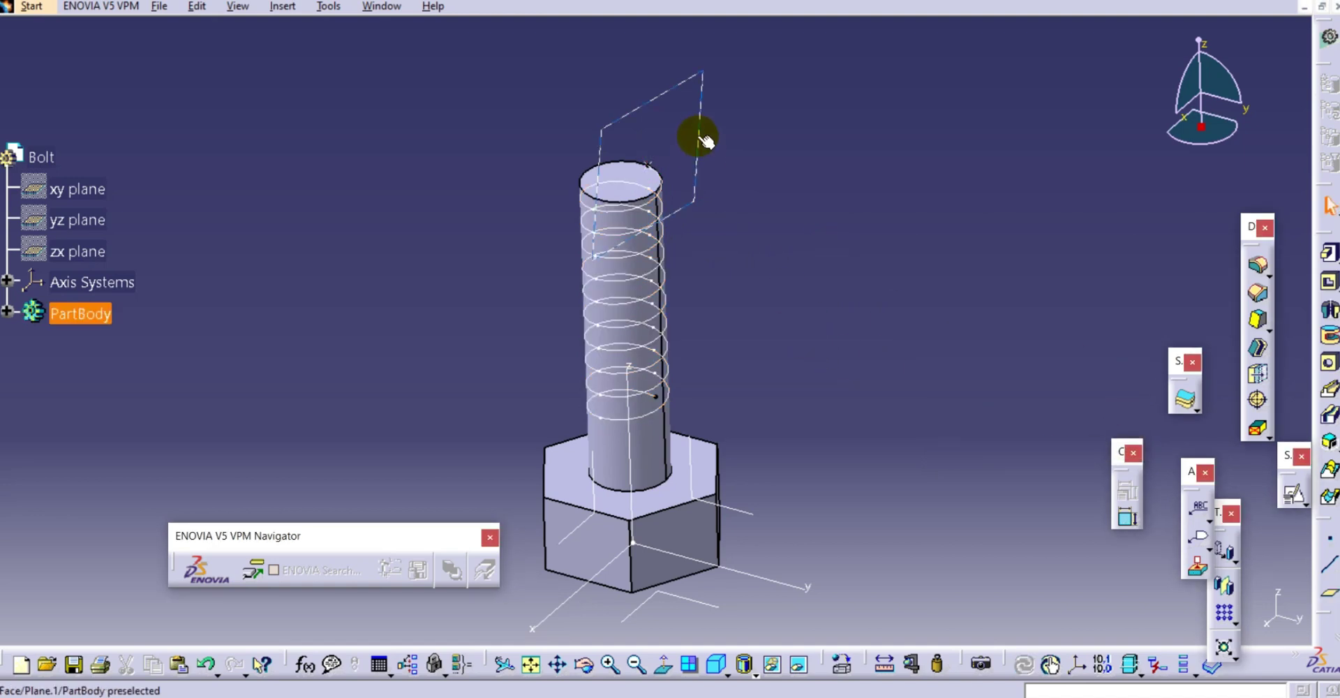
Step: Start a positioned sketch on the plane normal to the helix, with its origin set as Projection point on the helix's starting point
{"action": "left_click", "coordinate": [1294, 494]}
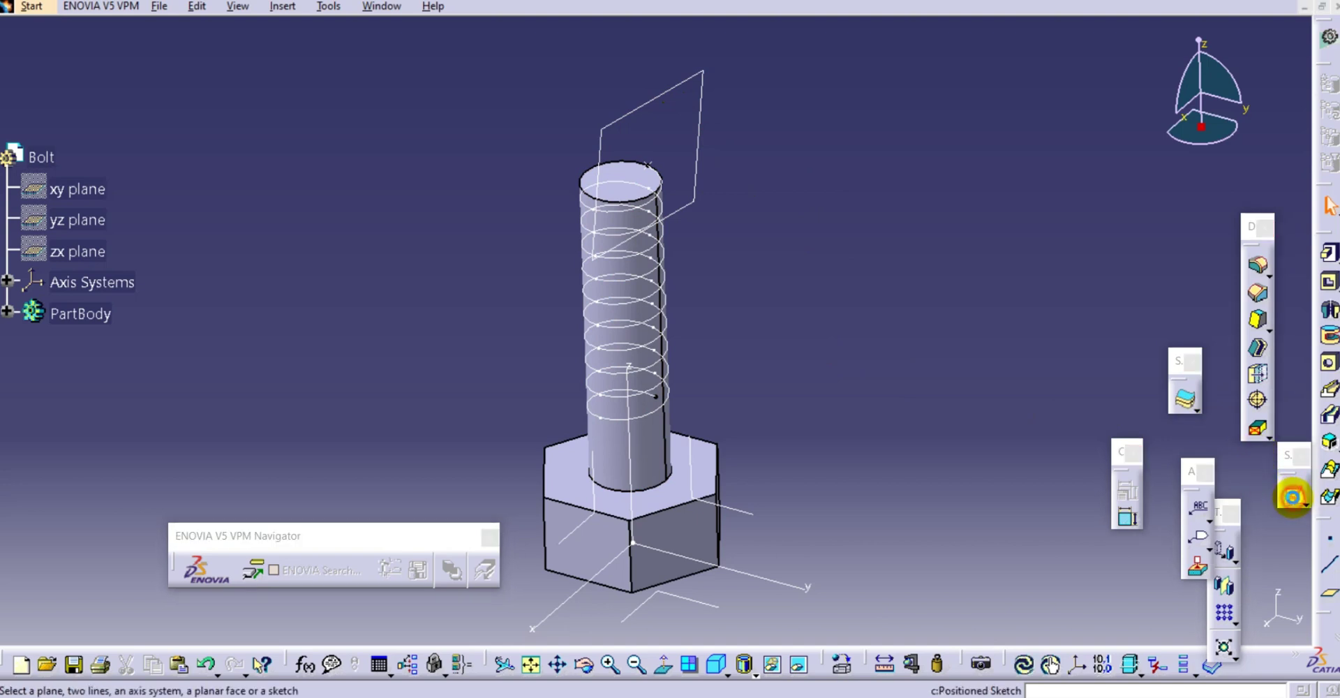
{"action": "left_click", "coordinate": [691, 81]}
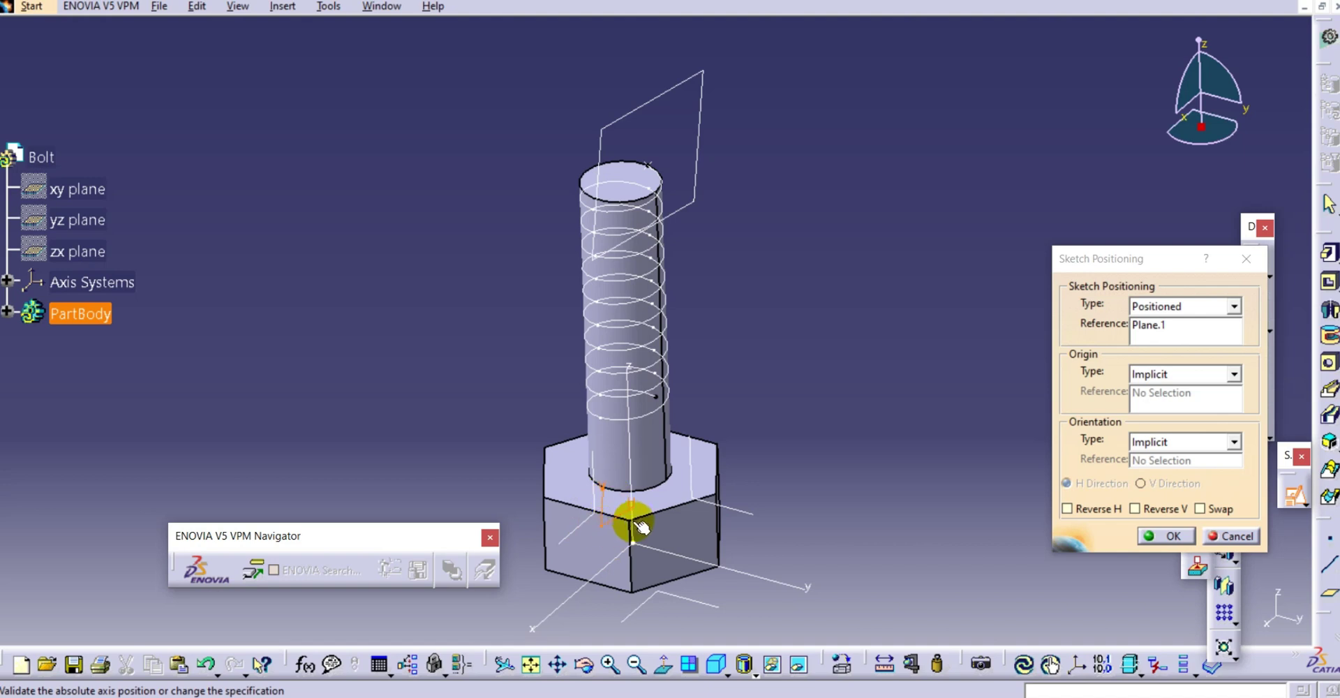
{"action": "left_click", "coordinate": [1190, 375]}
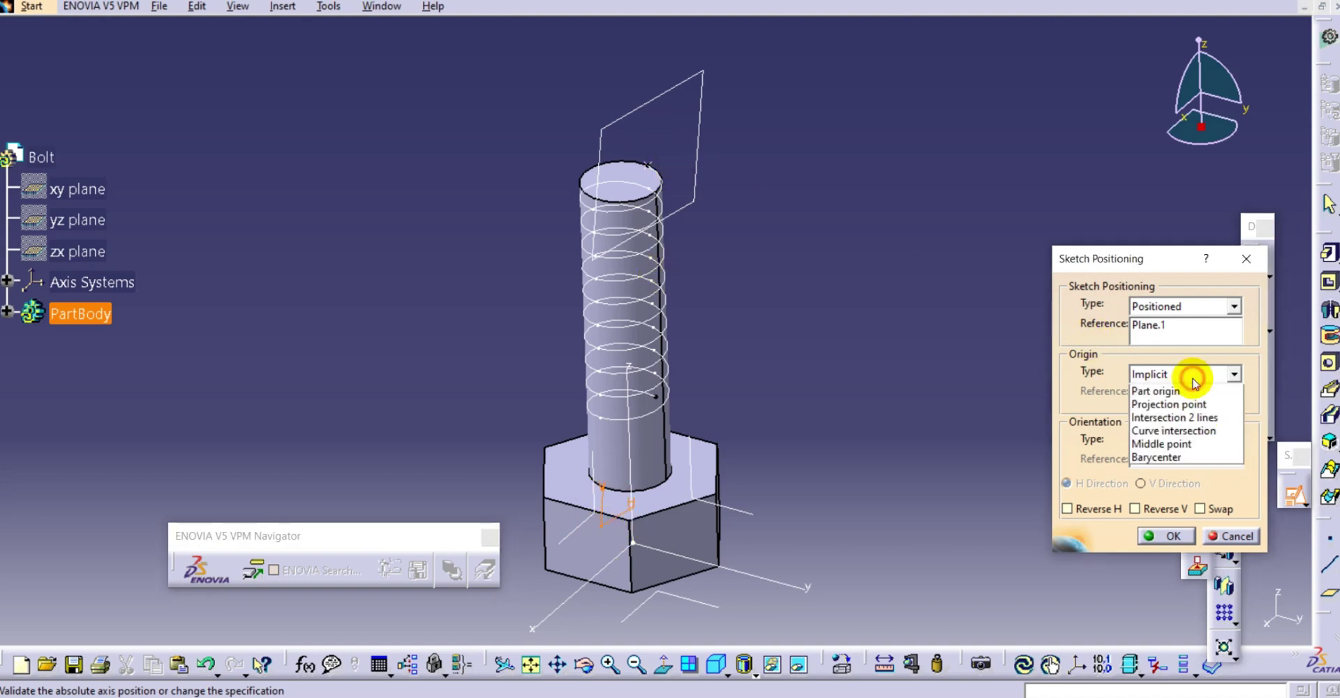
{"action": "left_click", "coordinate": [1191, 418]}
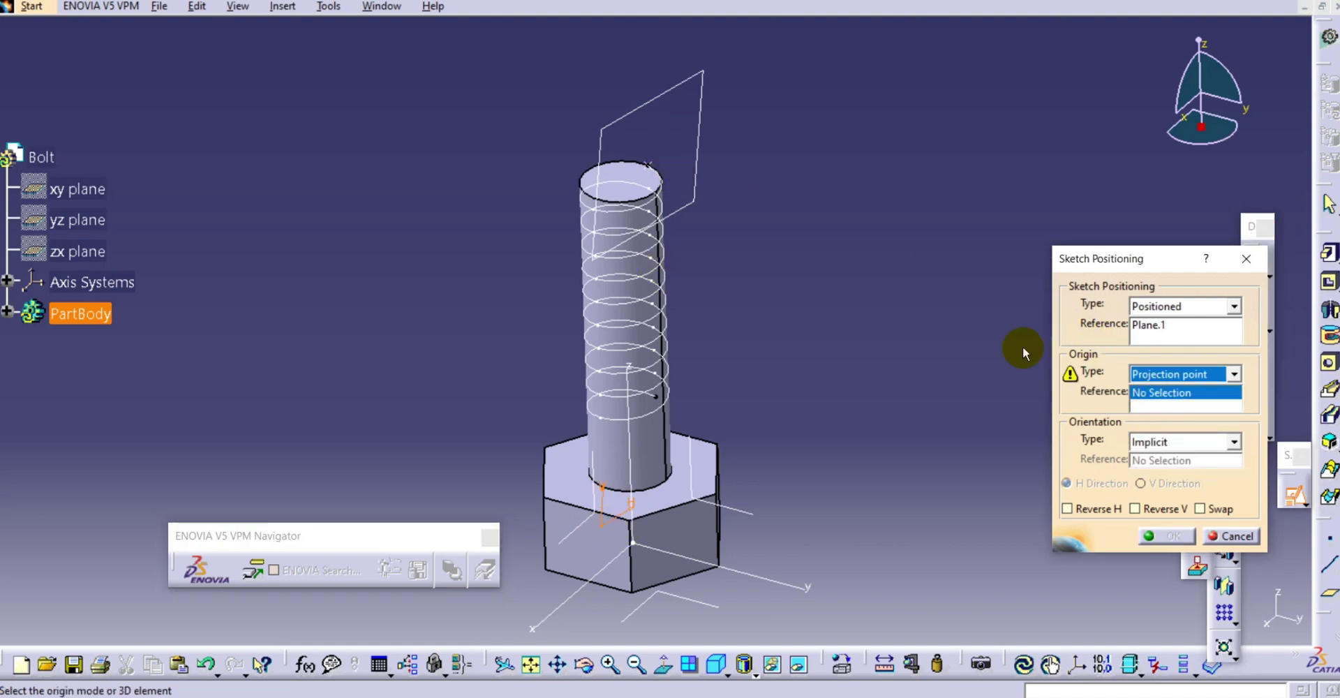
{"action": "left_click", "coordinate": [649, 166]}
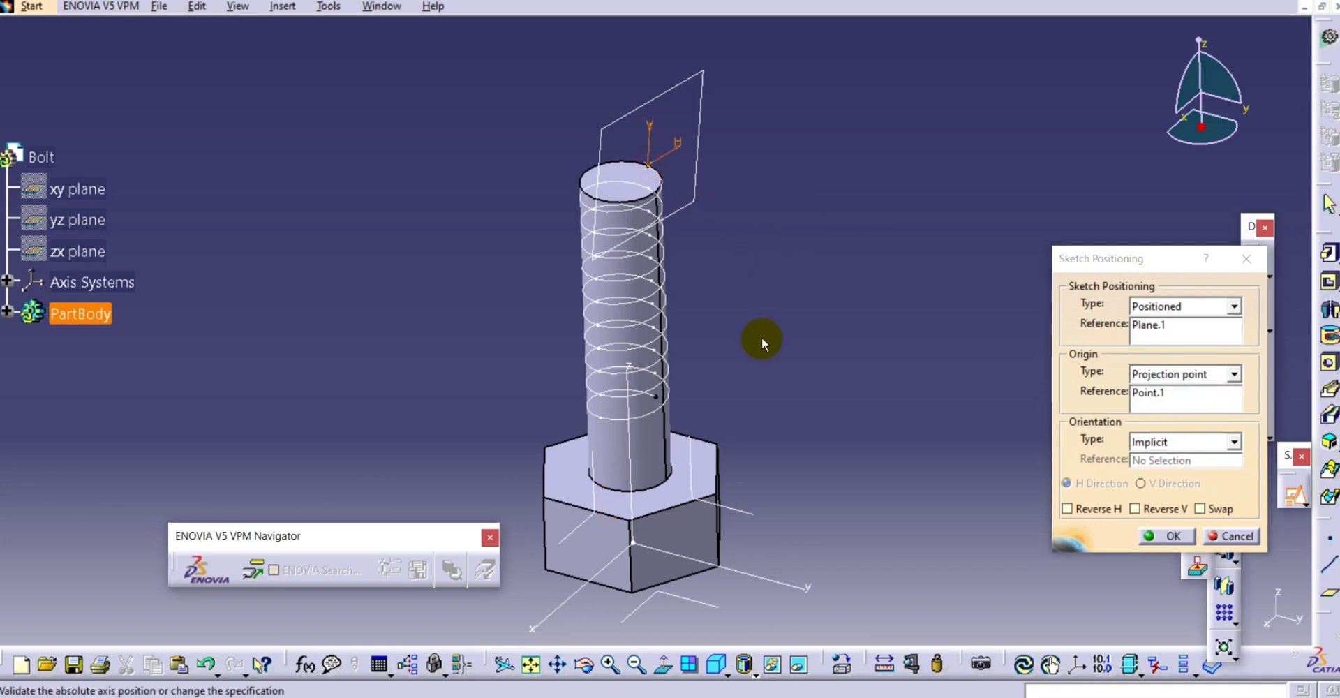
{"action": "left_click", "coordinate": [660, 187]}
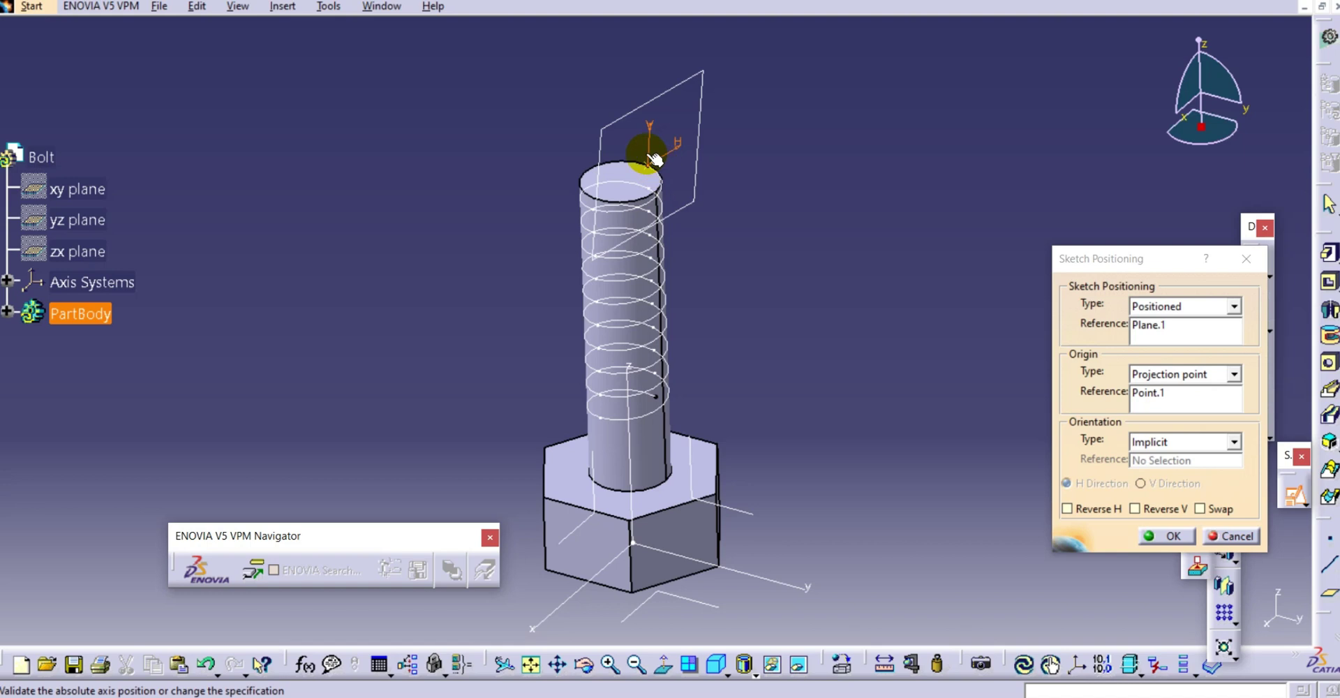
{"action": "left_click", "coordinate": [1146, 536]}
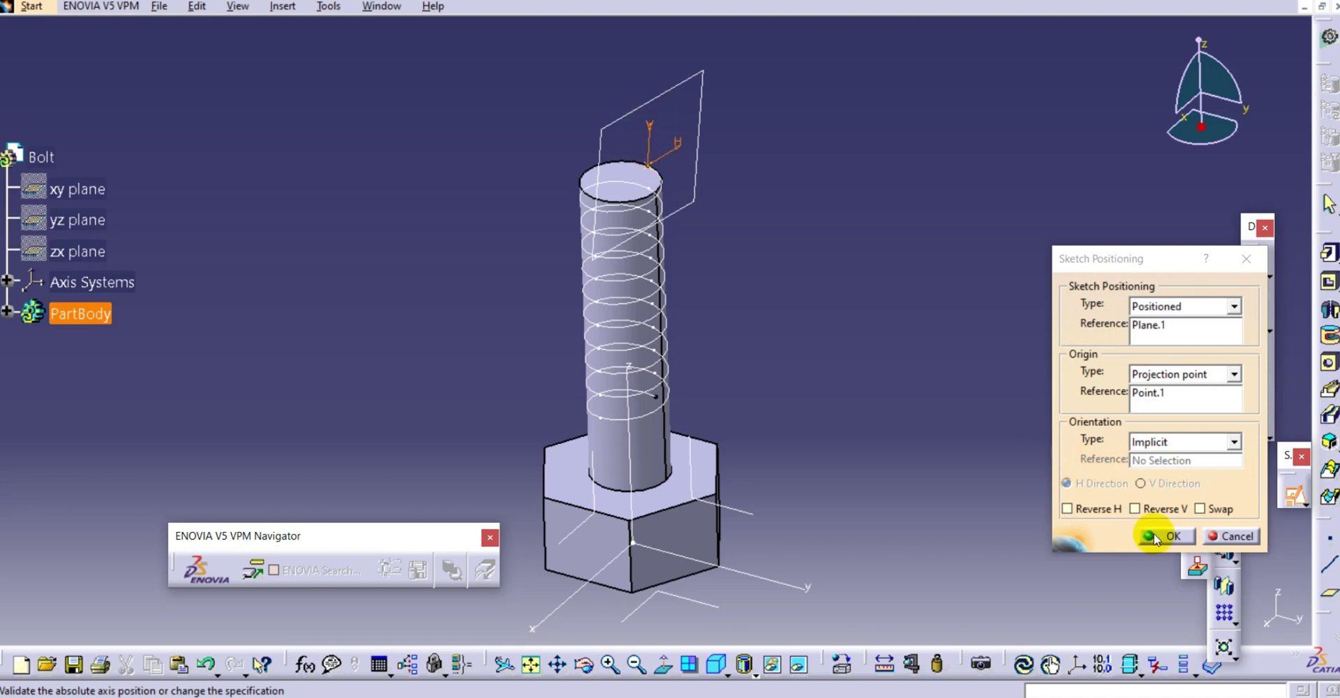
{"action": "left_click", "coordinate": [1168, 536]}
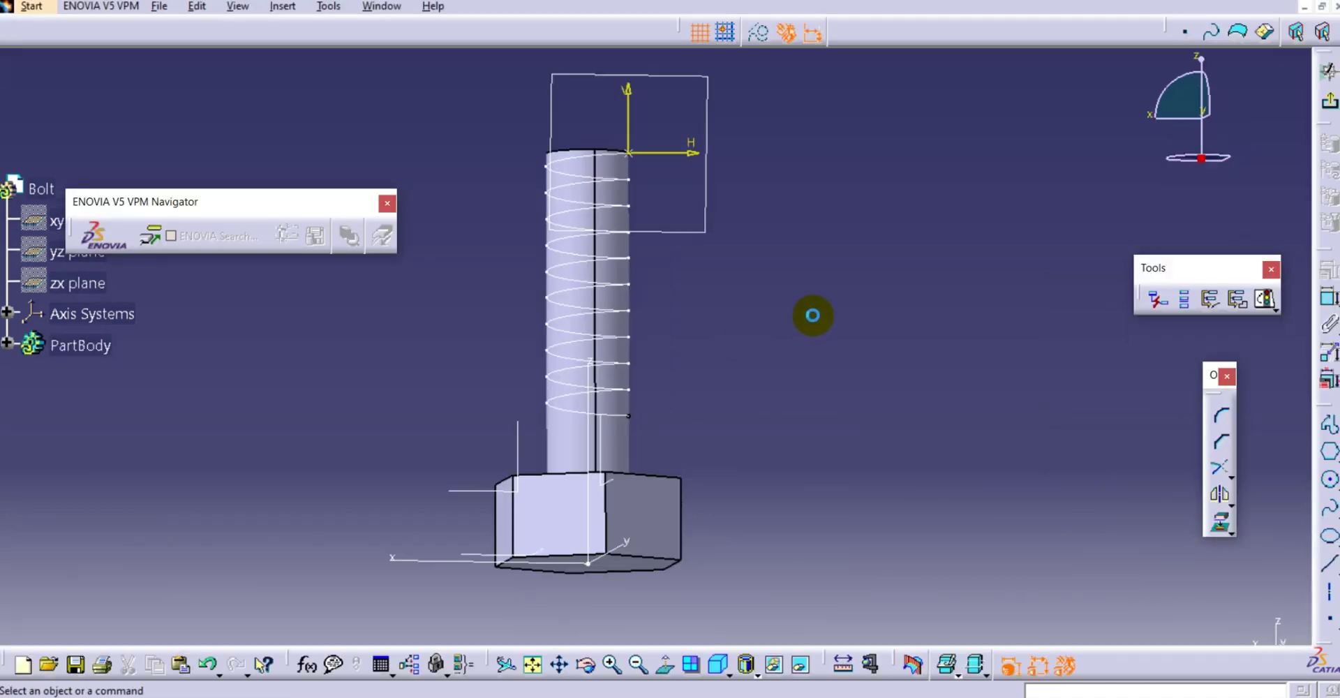
Step: Sketch a circle about 7.3 mm in diameter centred on the sketch origin
{"action": "middle_click_drag", "start_coordinate": [782, 176], "coordinate": [802, 273]}
{"action": "left_click", "coordinate": [1330, 480]}
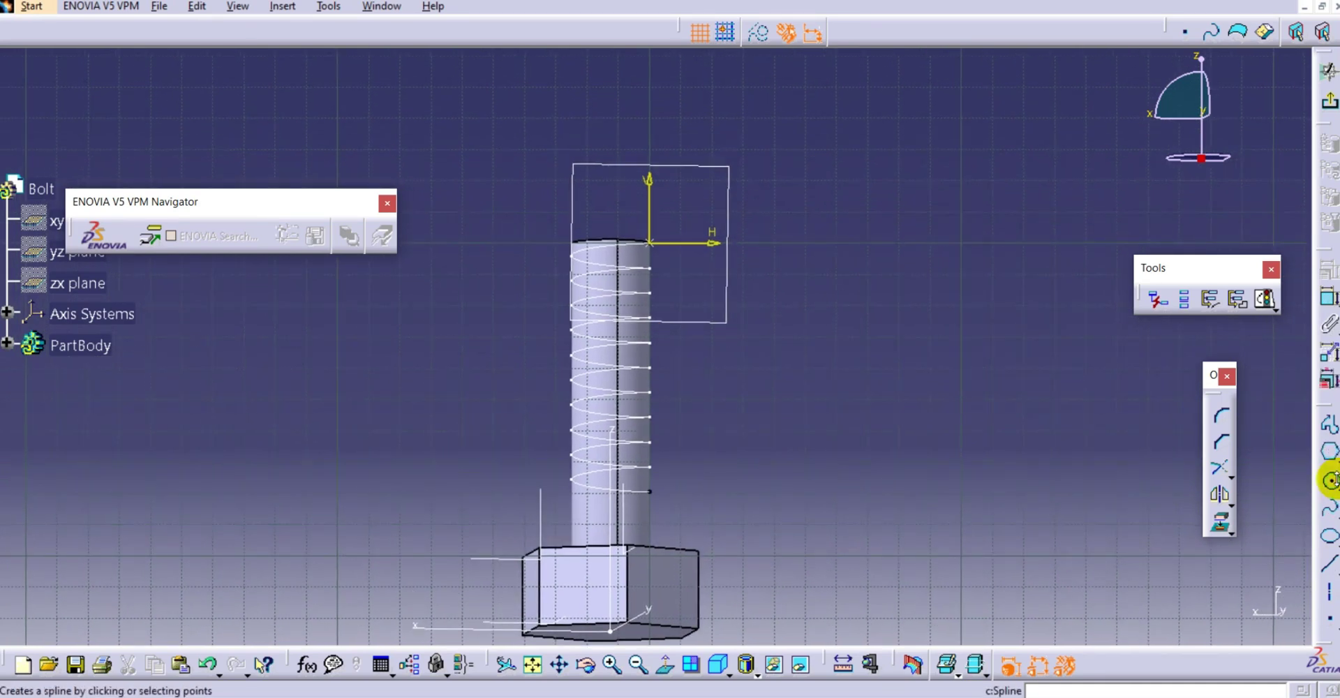
{"action": "left_click", "coordinate": [650, 242]}
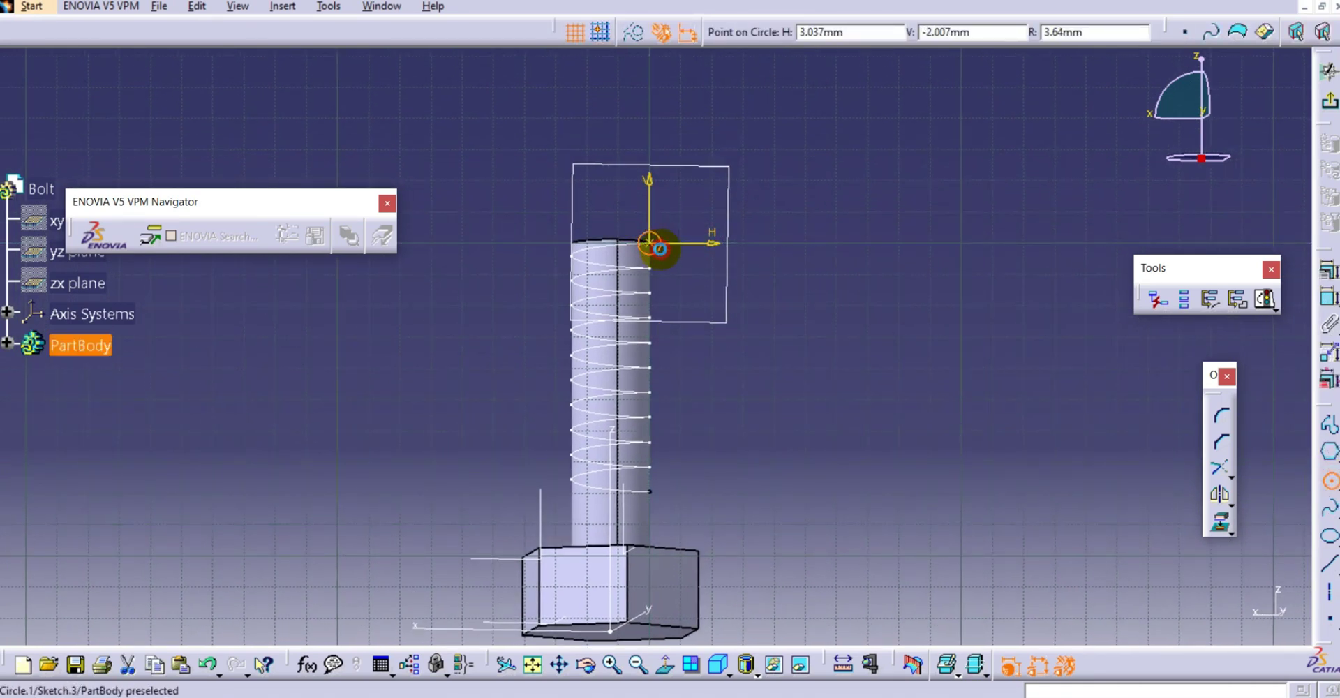
{"action": "left_click", "coordinate": [656, 248]}
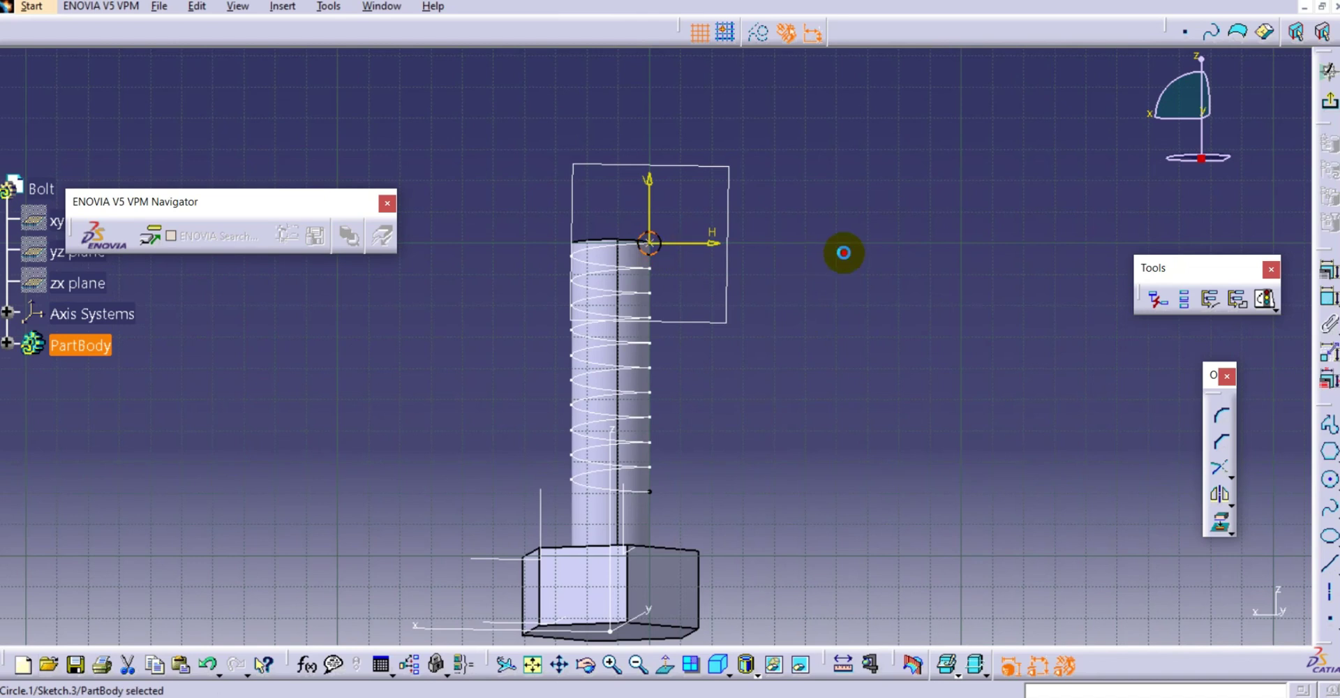
Step: Dimension the circle's diameter, set it to 5 mm and exit the sketch
{"action": "left_click", "coordinate": [1330, 300]}
{"action": "left_click", "coordinate": [668, 239]}
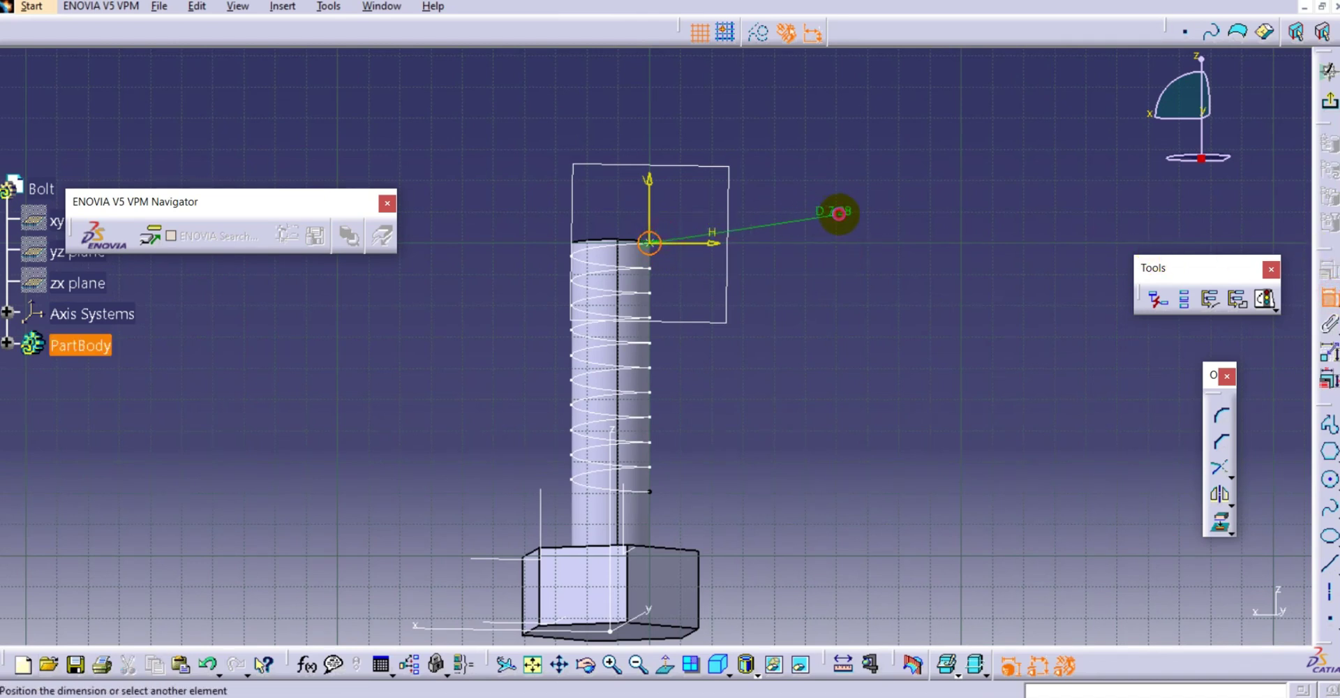
{"action": "left_click", "coordinate": [838, 209]}
{"action": "double_click", "coordinate": [852, 262]}
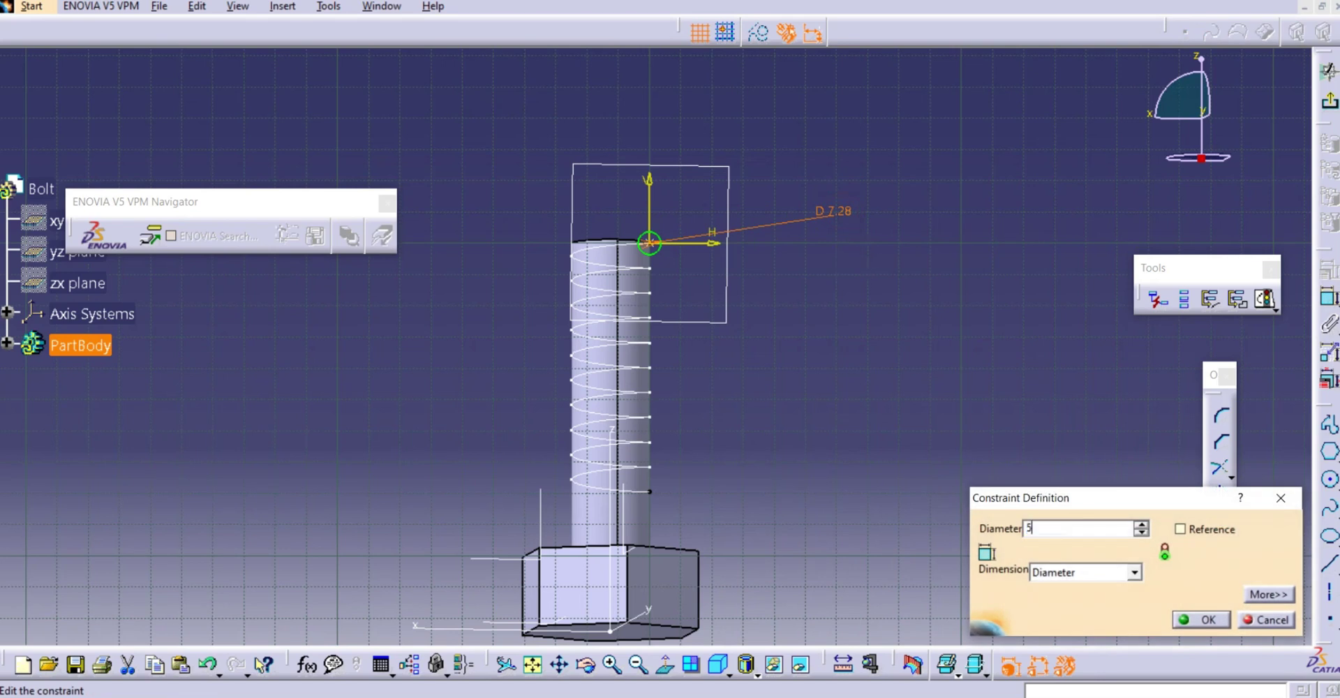
{"action": "key", "text": "Return"}
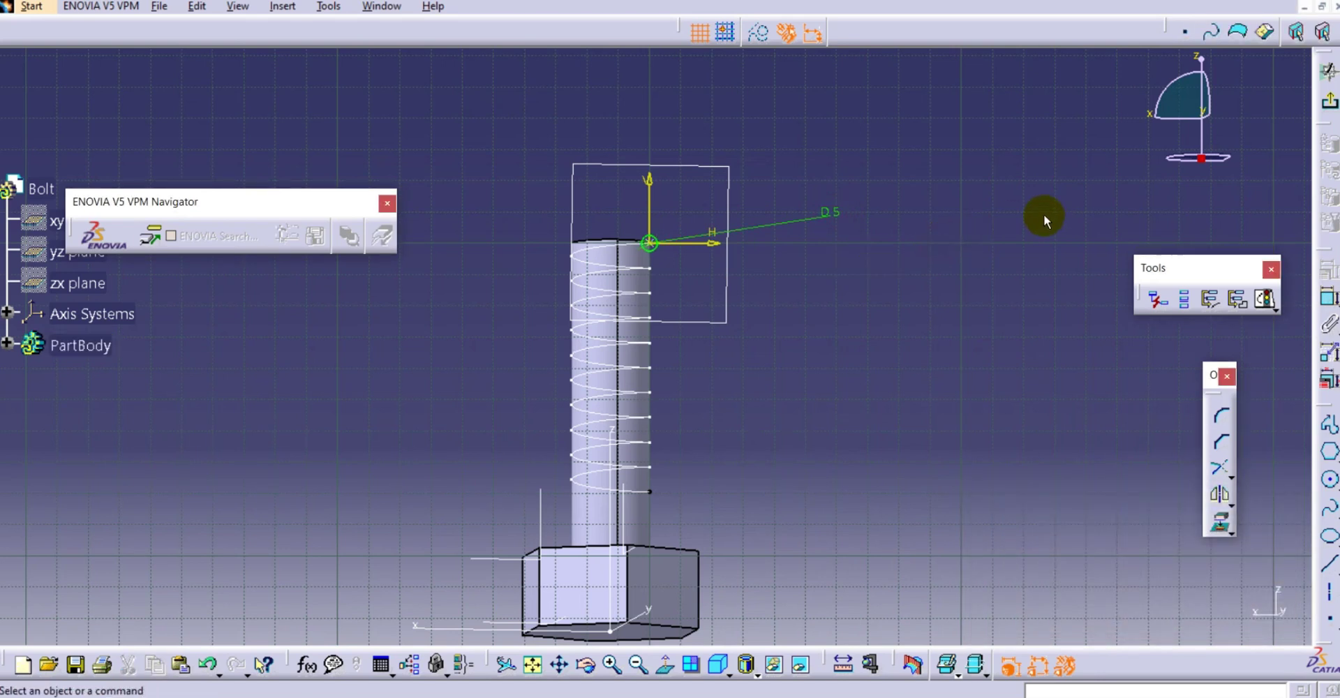
{"action": "left_click", "coordinate": [1330, 103]}
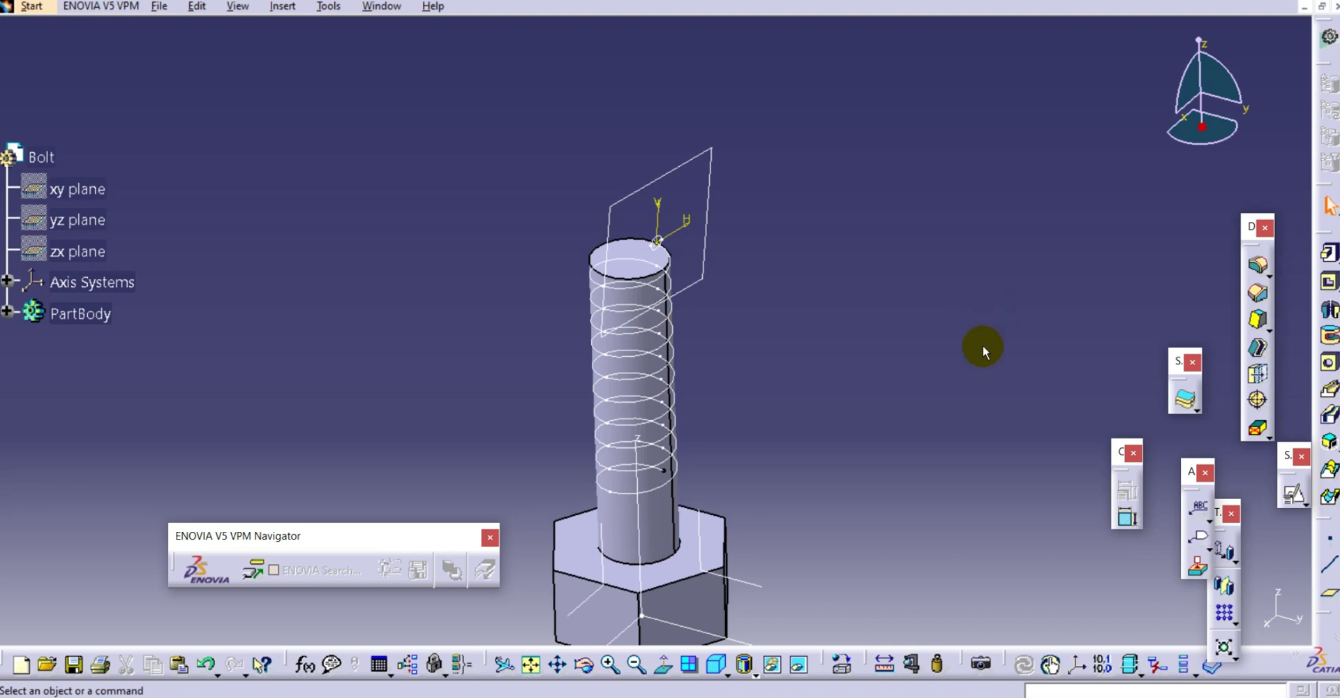
Step: Cut the thread with a Slot, using the circle sketch as profile, the helix as center curve and Keep angle control
{"action": "left_click", "coordinate": [1328, 419]}
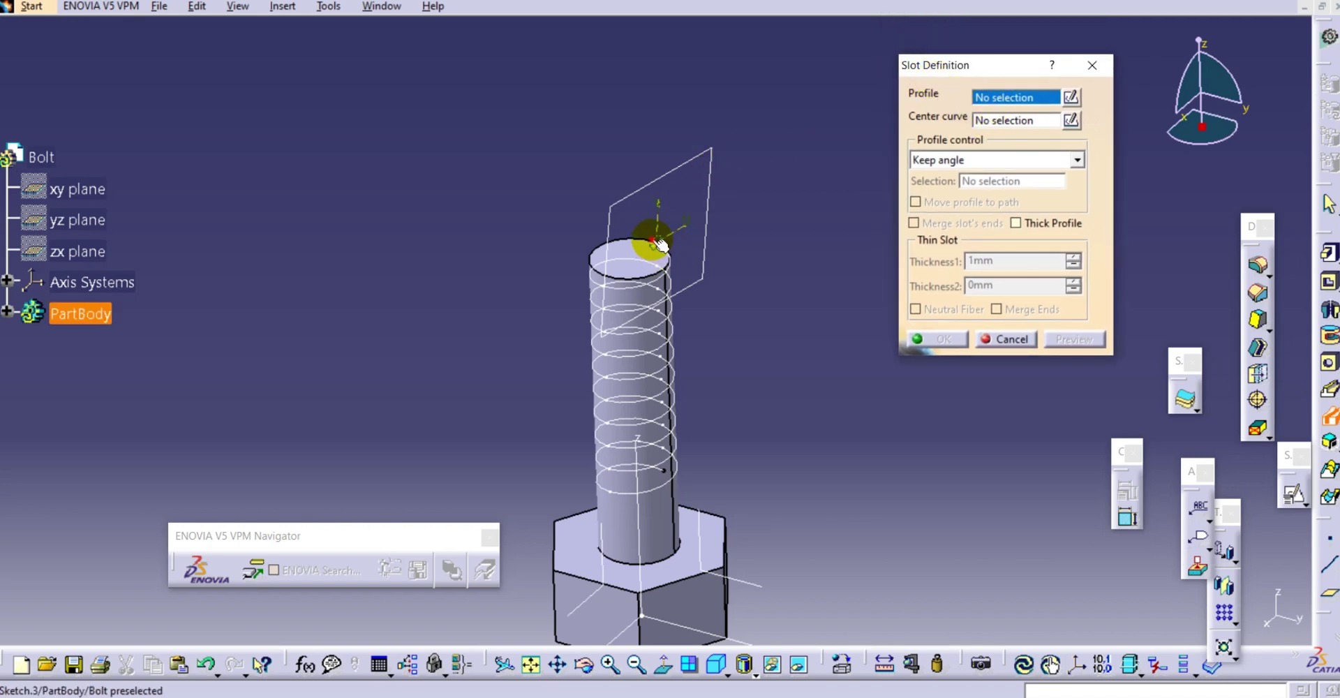
{"action": "left_click", "coordinate": [660, 243]}
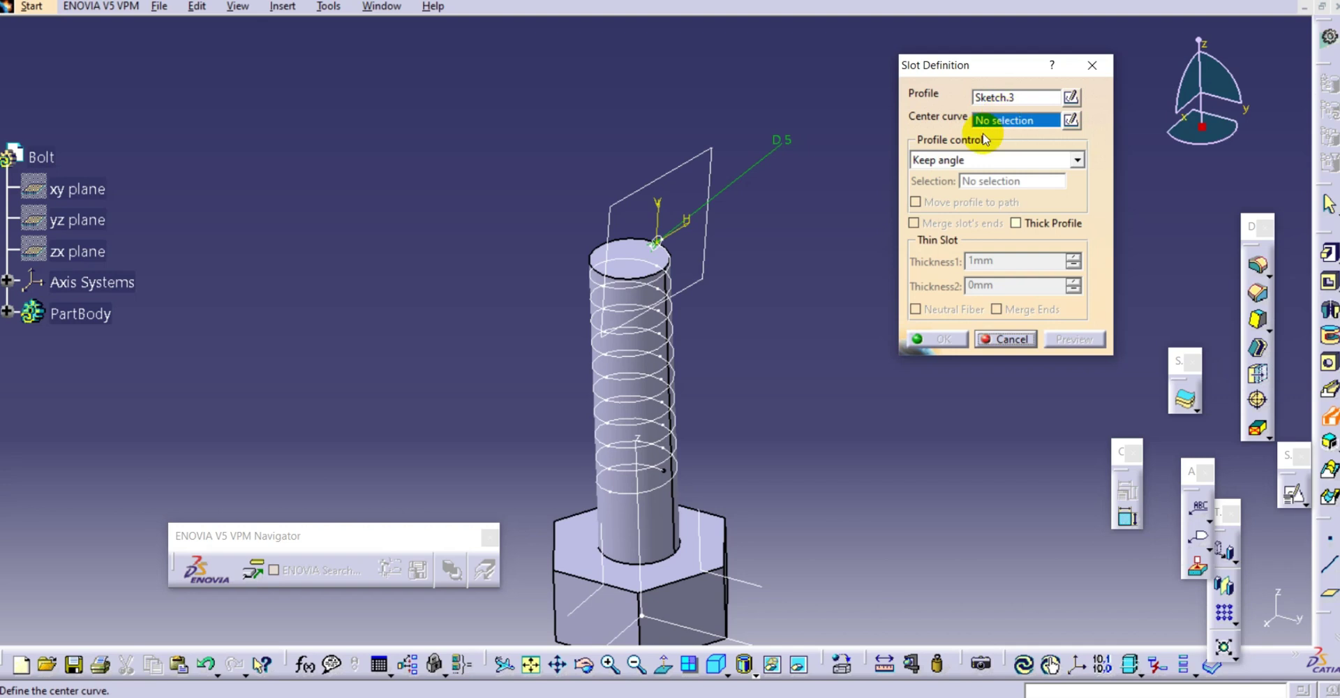
{"action": "left_click", "coordinate": [679, 341]}
{"action": "middle_click_drag", "start_coordinate": [624, 370], "coordinate": [516, 332]}
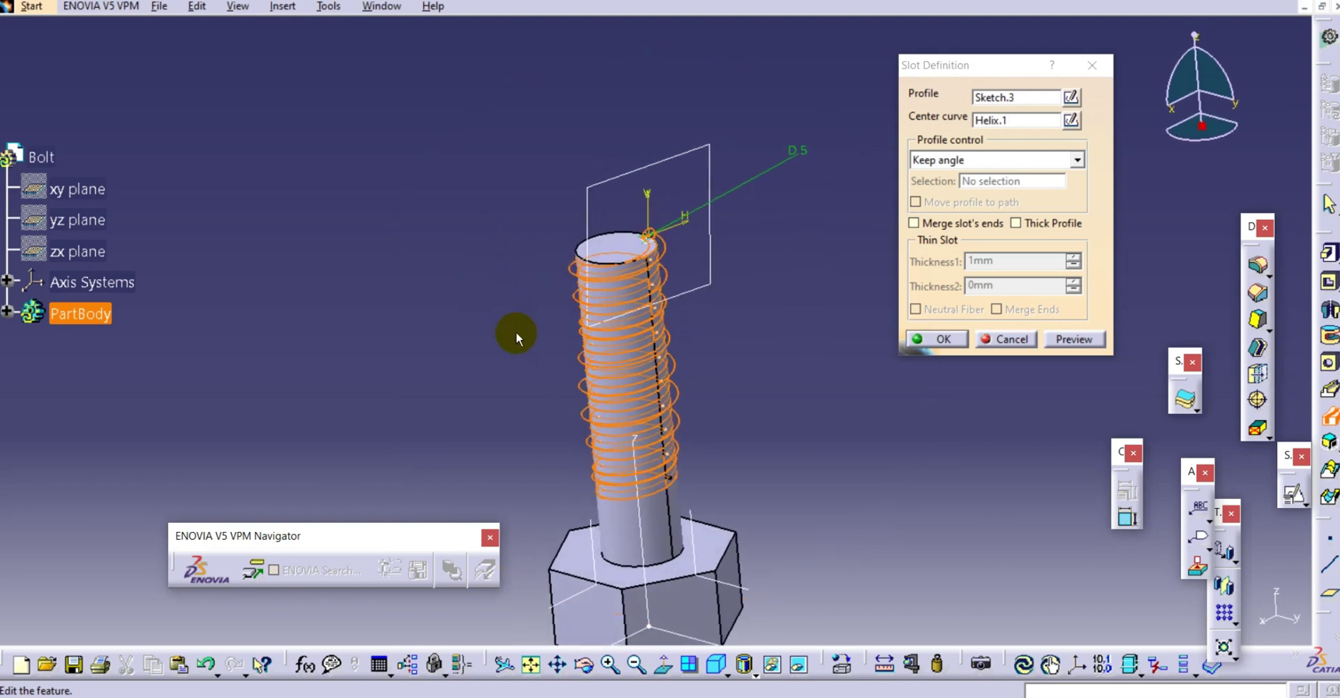
{"action": "left_click", "coordinate": [1066, 338]}
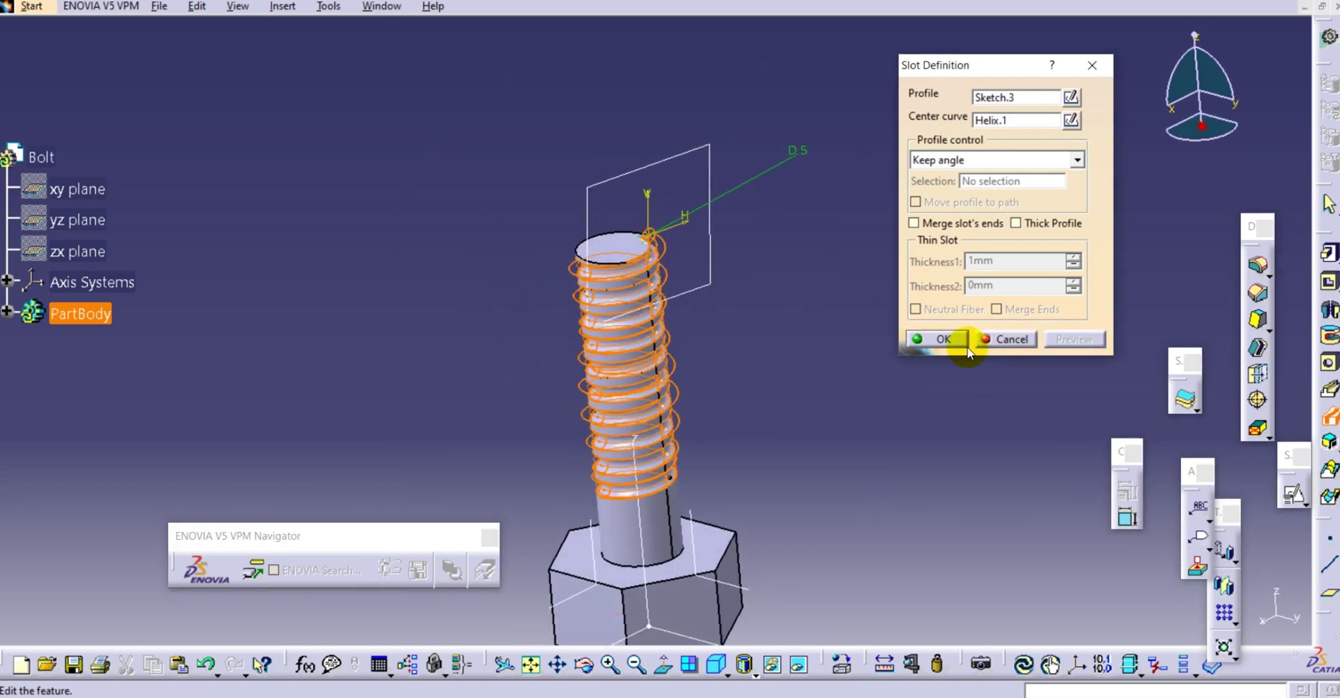
{"action": "left_click", "coordinate": [939, 342]}
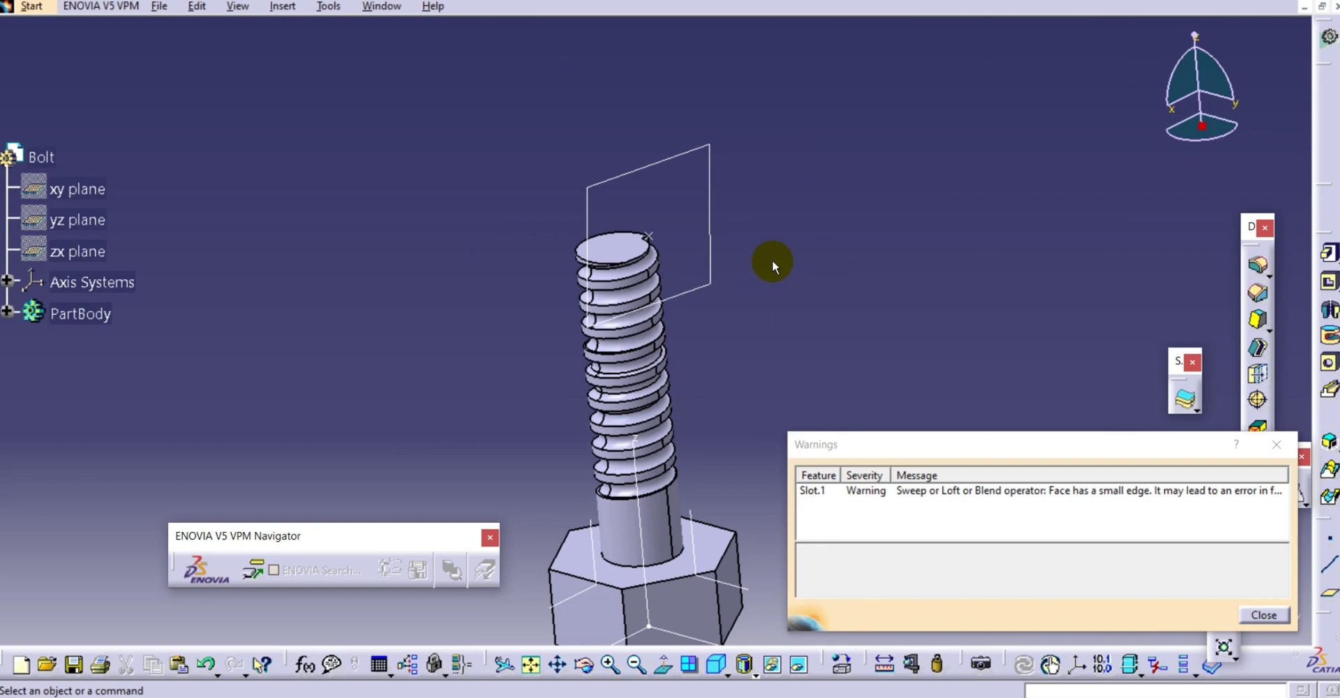
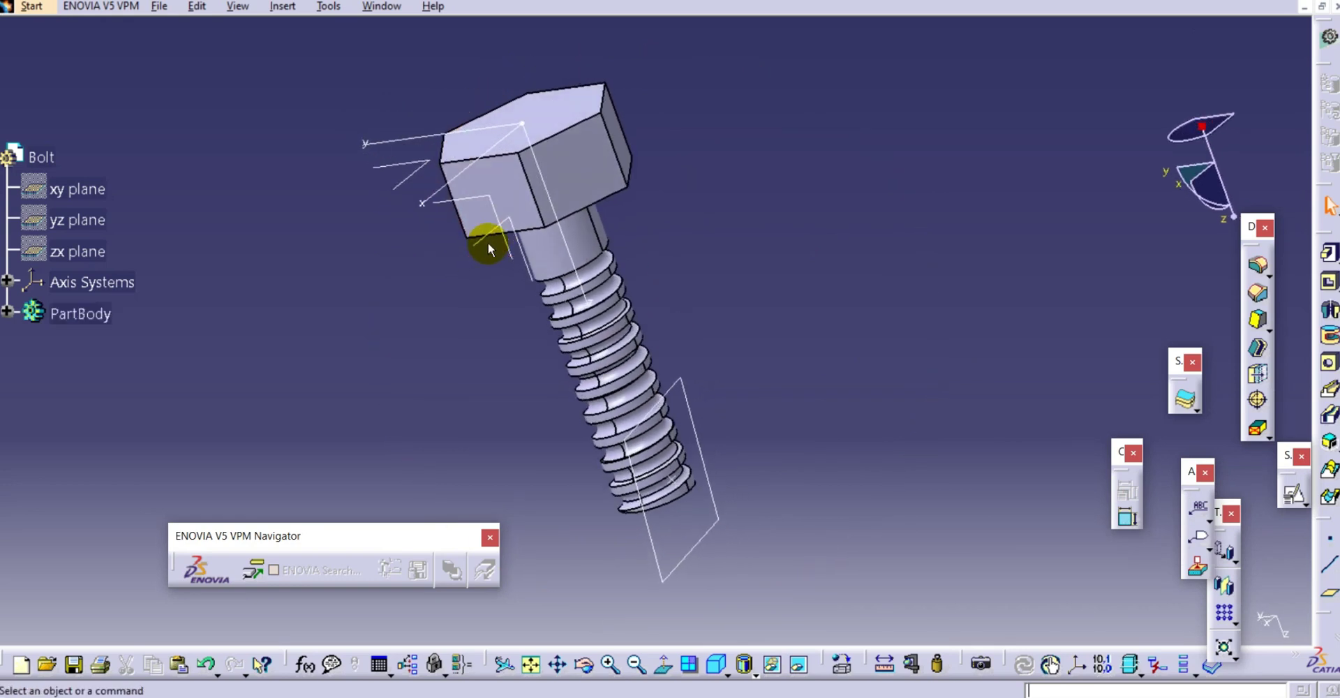
Step: Edit the slot's profile sketch, set the circle's diameter to 4.5 mm and exit the sketch
{"action": "scroll", "coordinate": [488, 248], "scroll_direction": "down", "scroll_amount": 2}
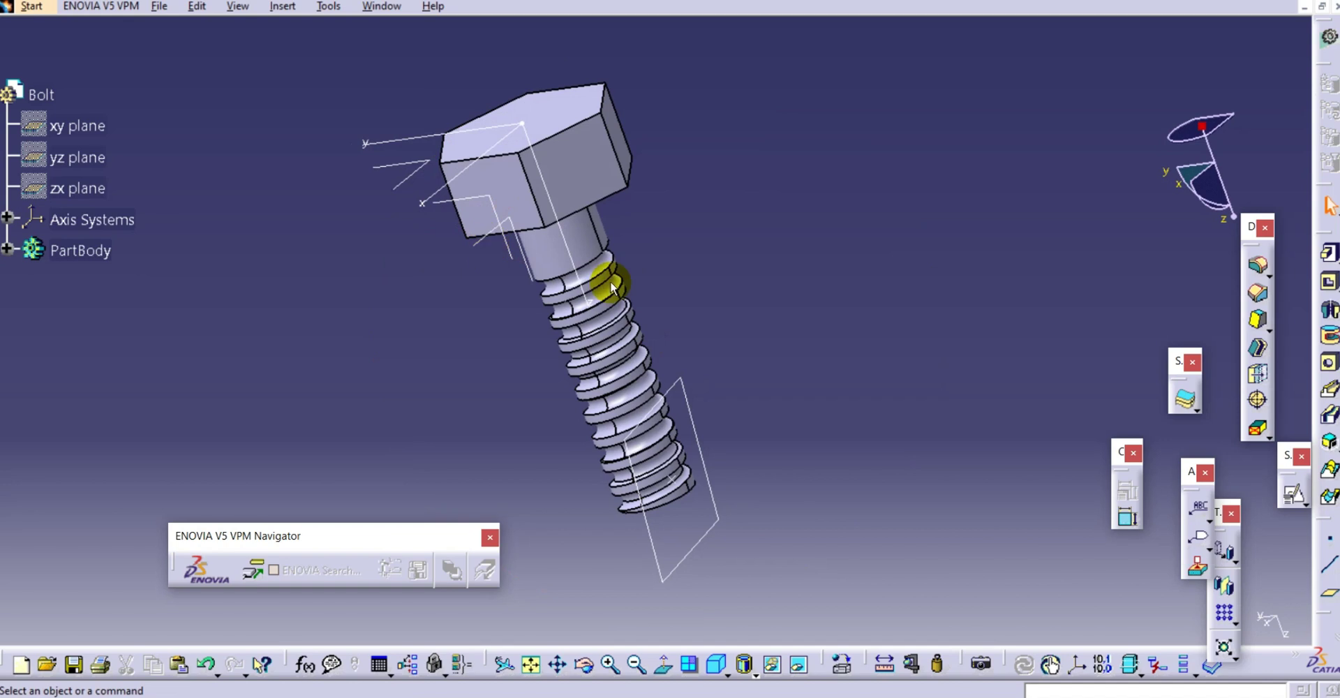
{"action": "middle_click_drag", "start_coordinate": [542, 360], "coordinate": [614, 293]}
{"action": "left_click", "coordinate": [8, 257]}
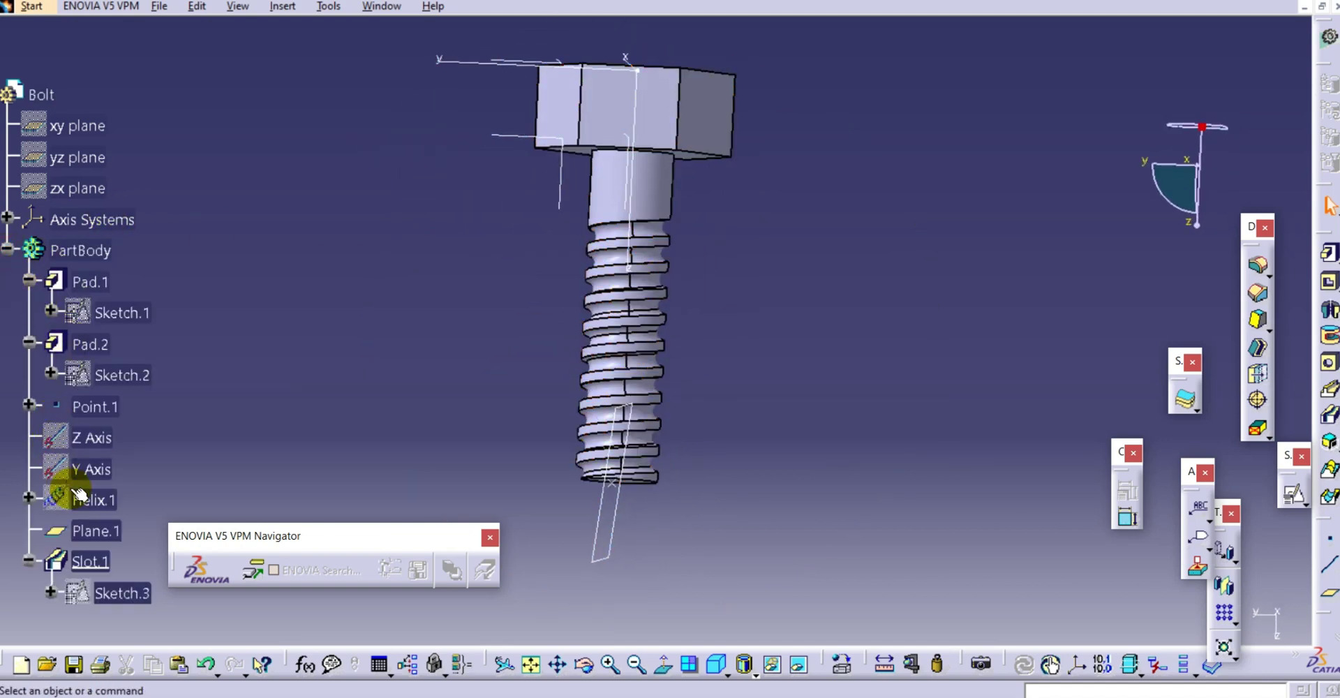
{"action": "scroll", "coordinate": [66, 578], "scroll_direction": "down", "scroll_amount": 4}
{"action": "double_click", "coordinate": [148, 466]}
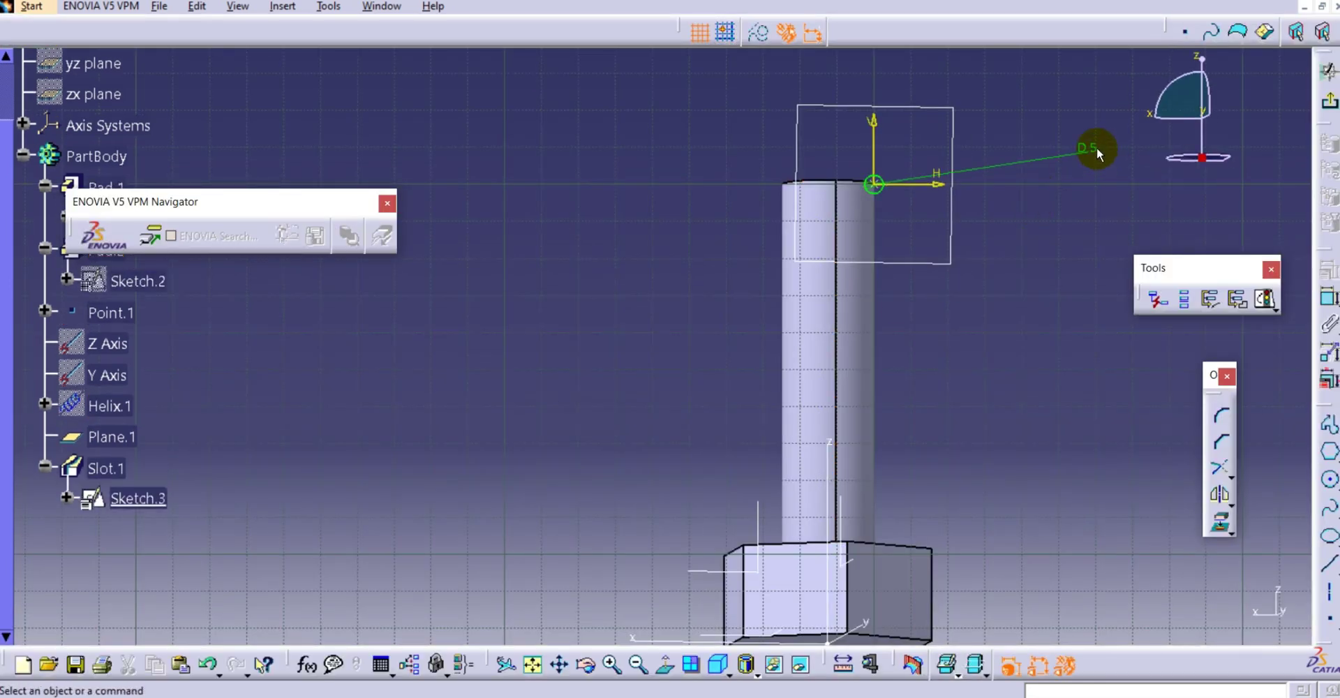
{"action": "double_click", "coordinate": [1094, 147]}
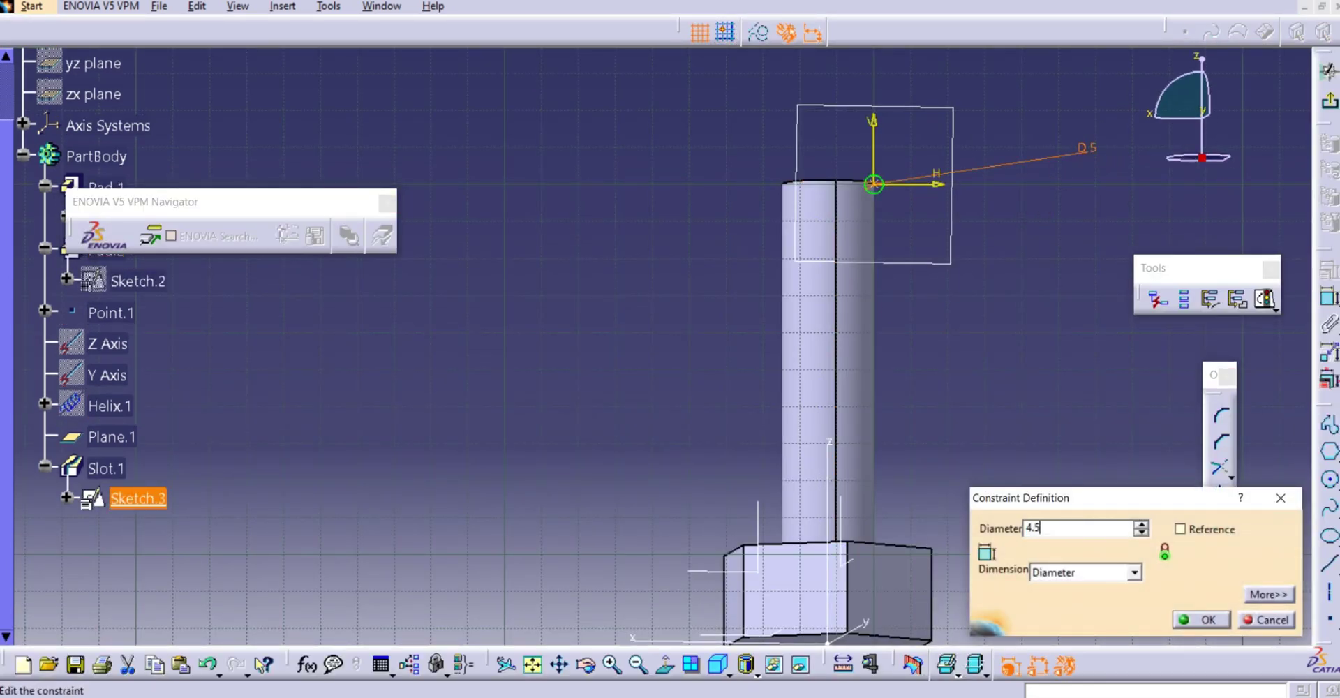
{"action": "type", "text": "4.5"}
{"action": "key", "text": "Return"}
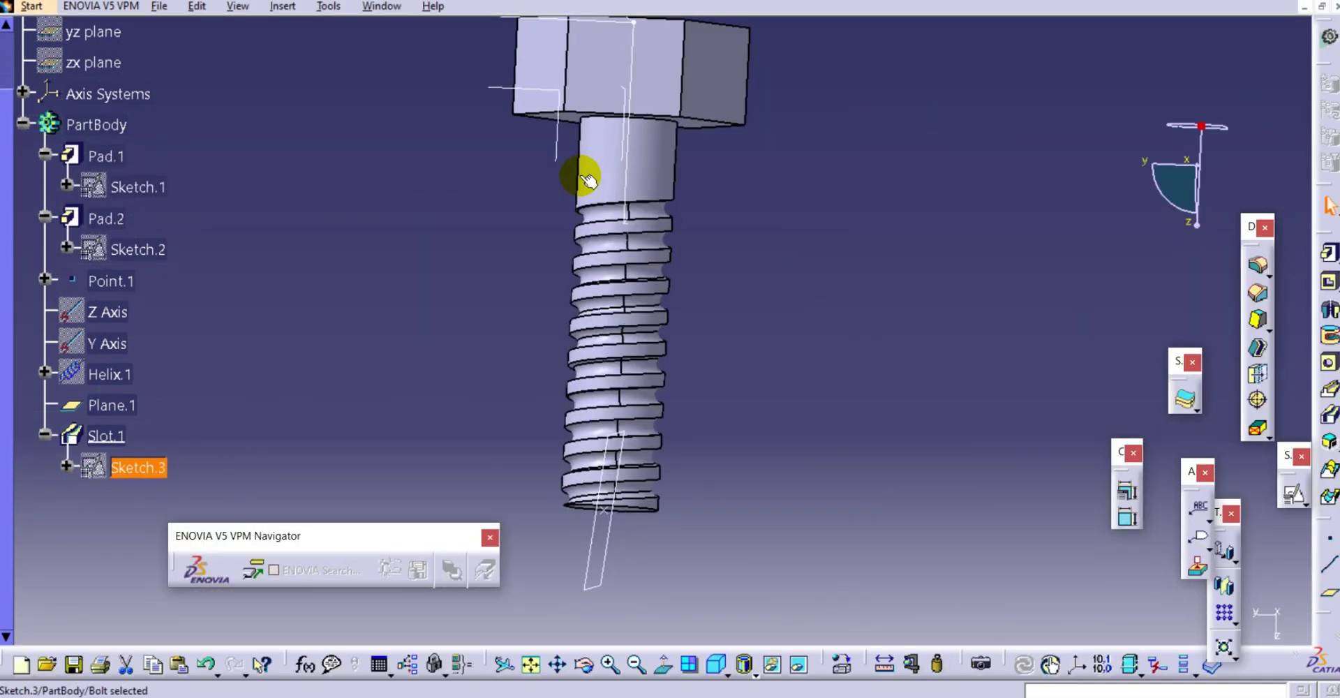
Step: Save the part as Bolt, type CATPart, in the Nut Bolt Simulation folder and close it
{"action": "middle_click_drag", "start_coordinate": [480, 162], "coordinate": [578, 213]}
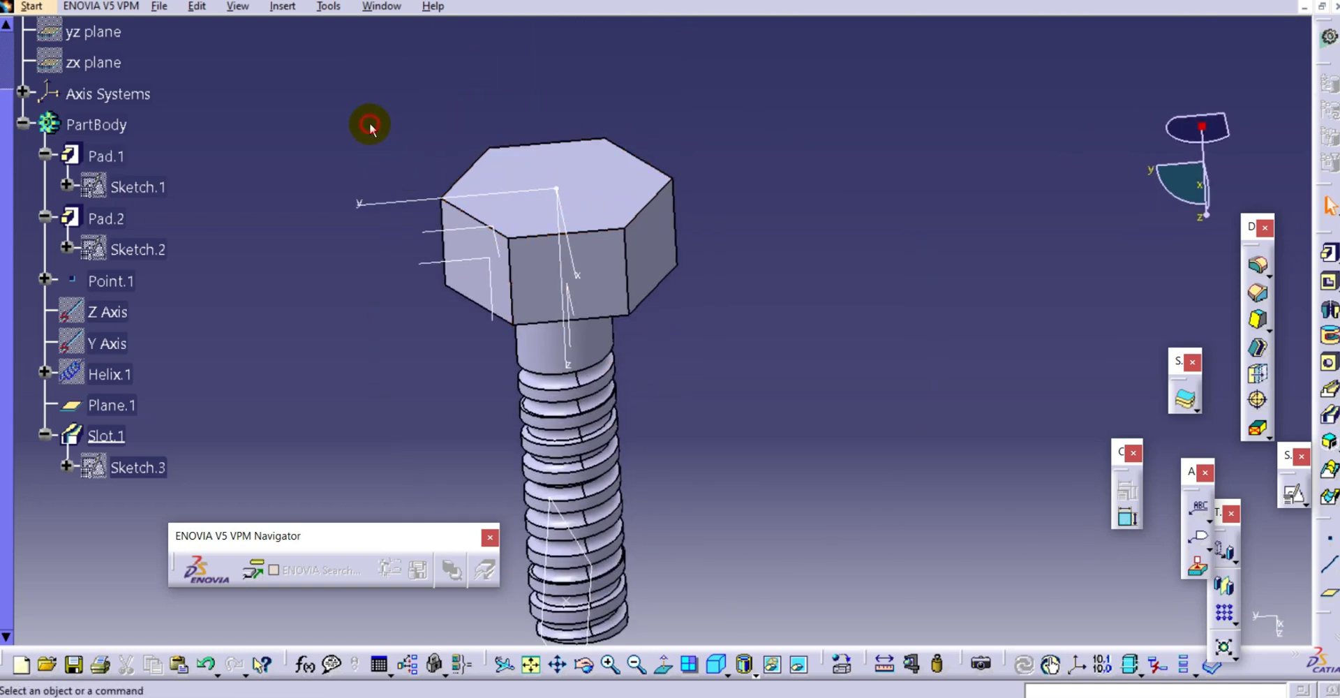
{"action": "scroll", "coordinate": [268, 193], "scroll_direction": "up", "scroll_amount": 4}
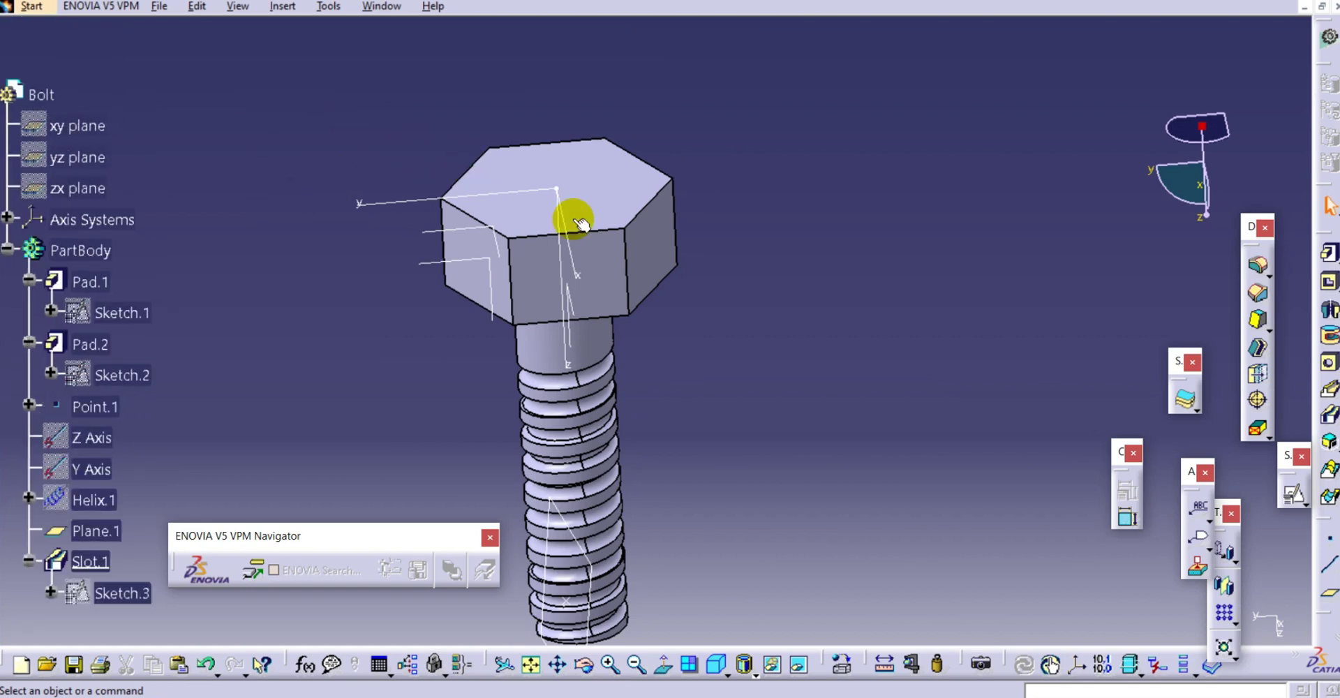
{"action": "middle_click_drag", "start_coordinate": [584, 263], "coordinate": [559, 189]}
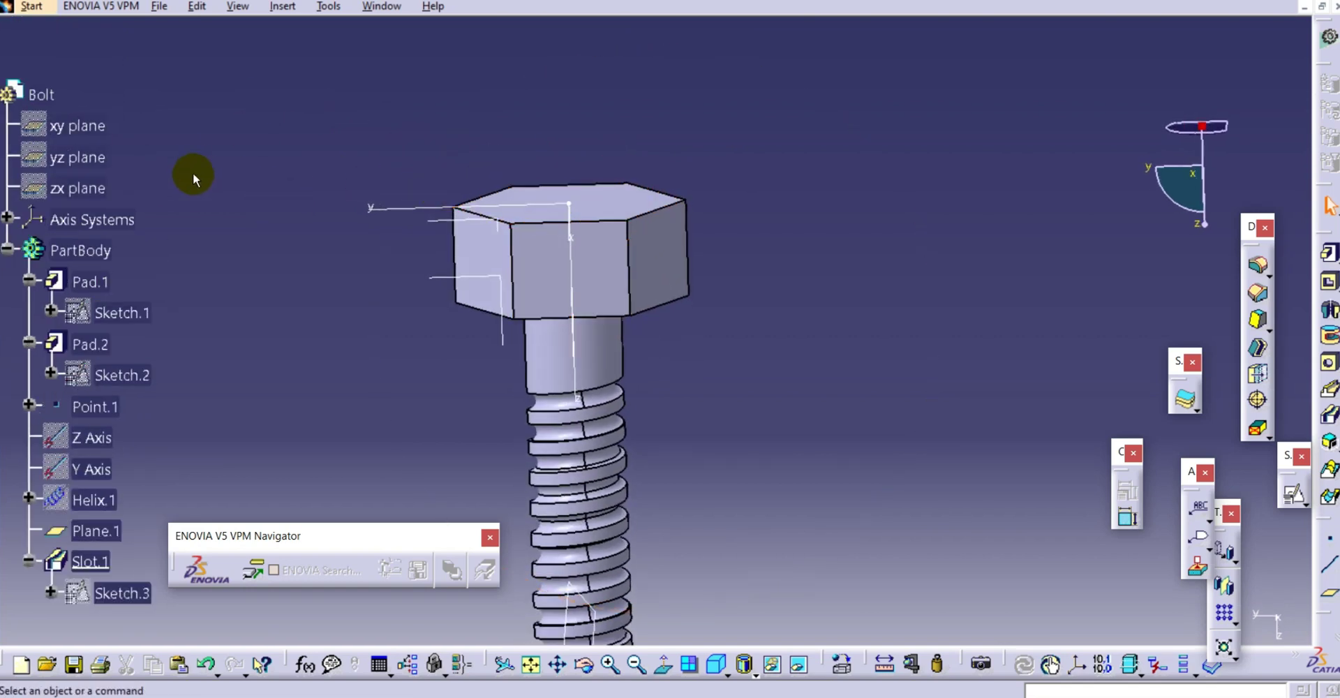
{"action": "middle_click_drag", "start_coordinate": [340, 182], "coordinate": [329, 105]}
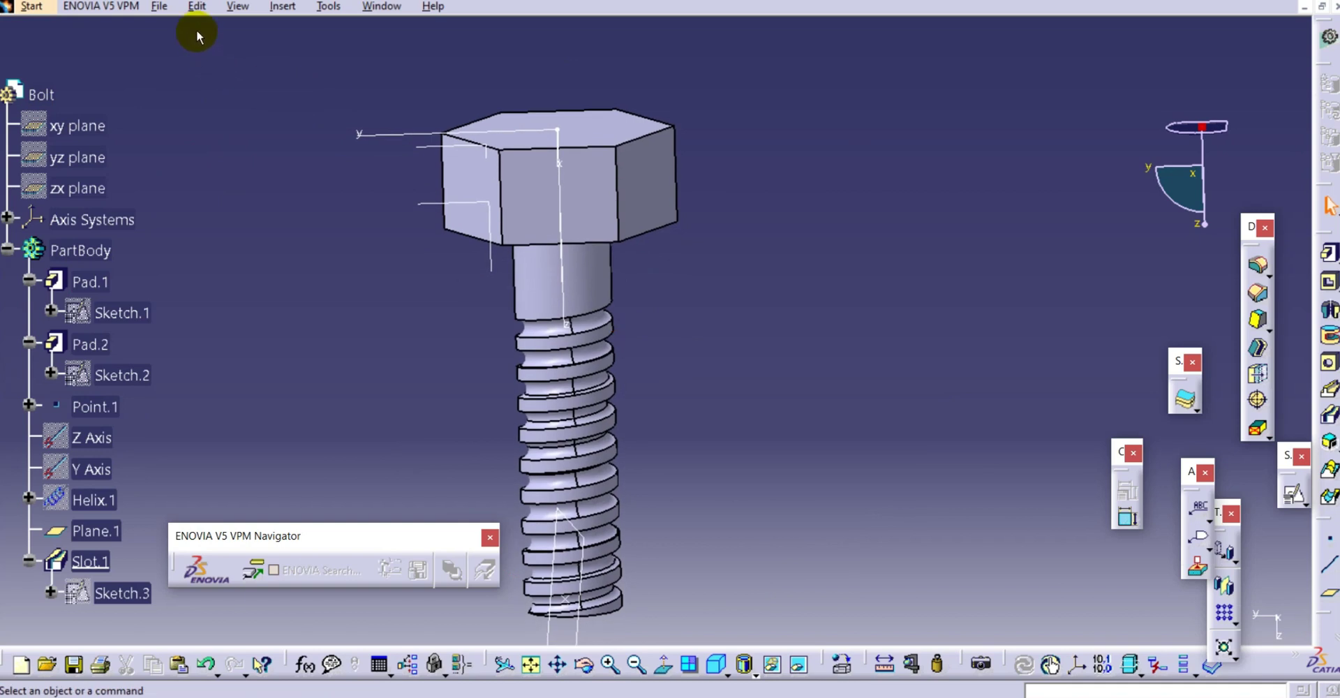
{"action": "left_click", "coordinate": [159, 6]}
{"action": "left_click", "coordinate": [204, 138]}
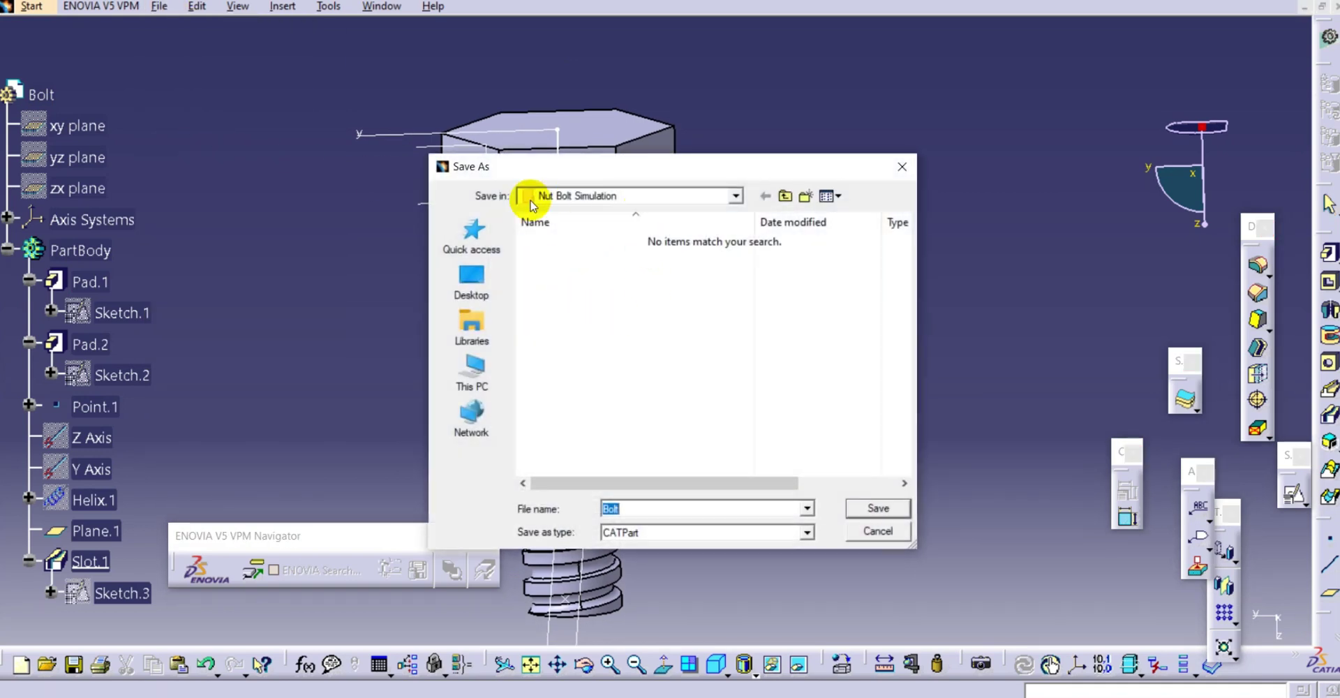
{"action": "left_click", "coordinate": [869, 511]}
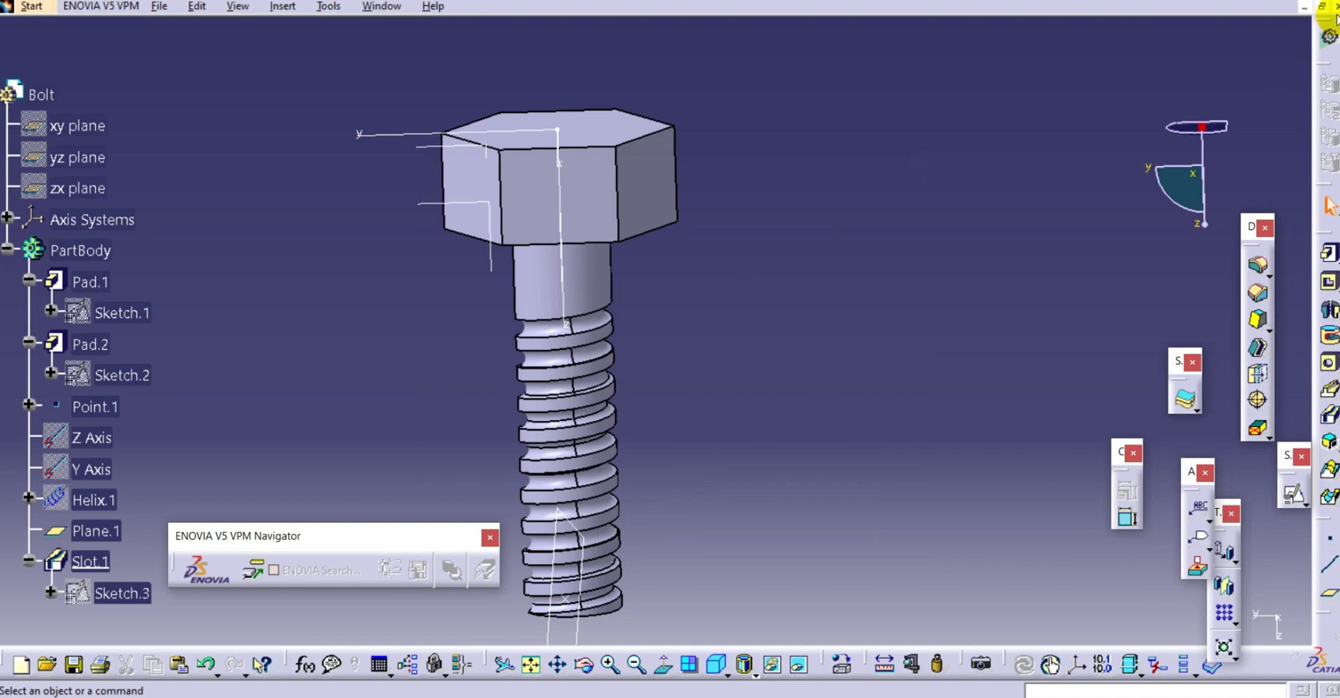
{"action": "key", "text": "ctrl+w"}
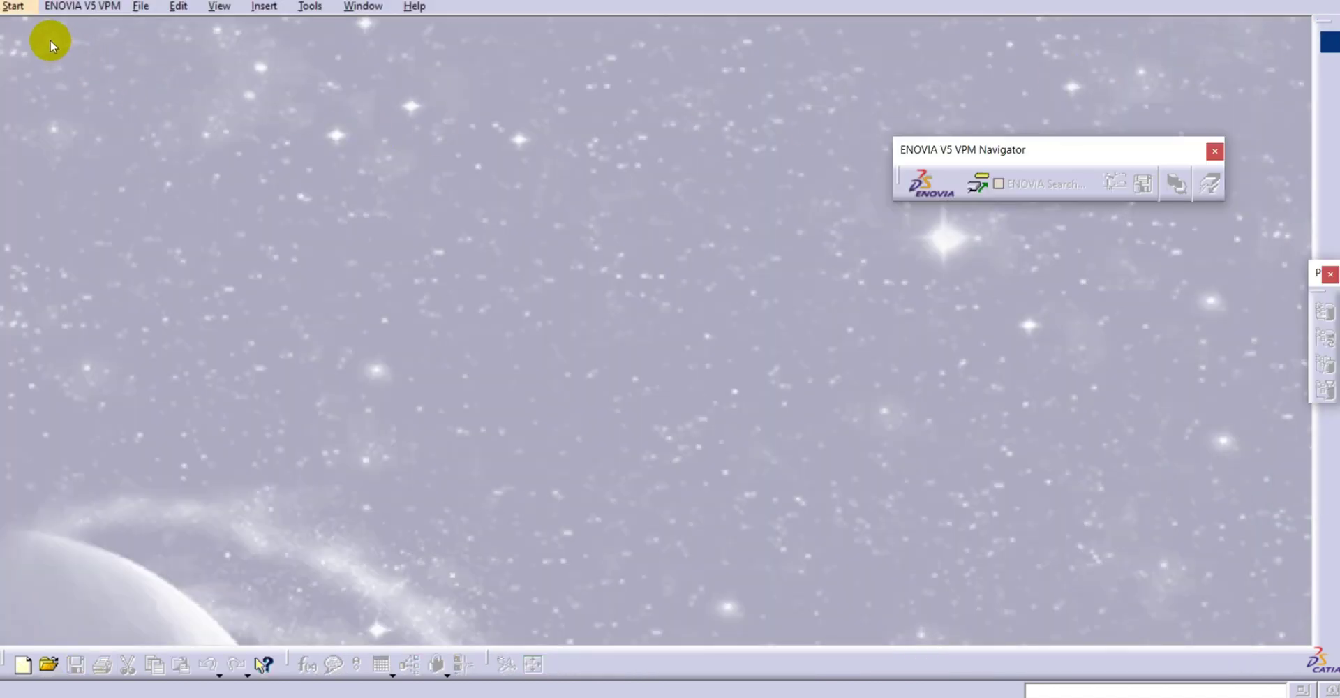
Step: Create a new Part Design part named Nut with hybrid design enabled
{"action": "left_click", "coordinate": [26, 9]}
{"action": "mouse_move", "coordinate": [36, 48]}
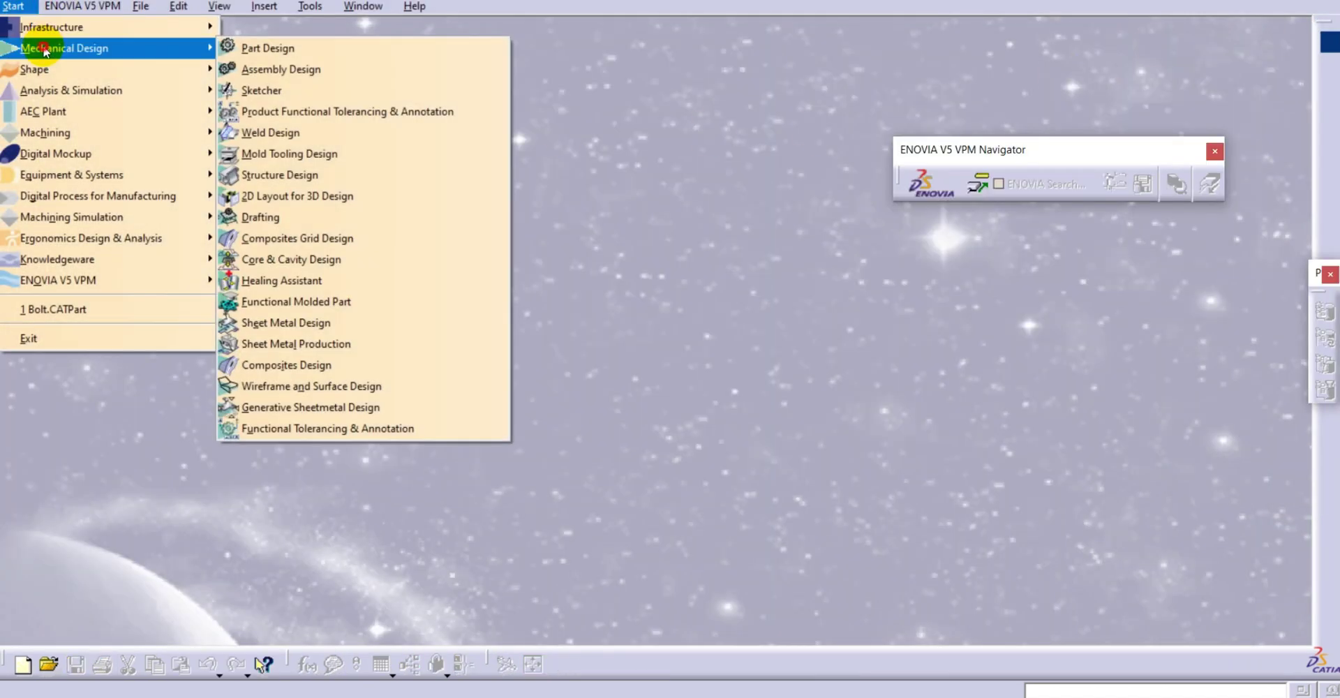
{"action": "left_click", "coordinate": [281, 50]}
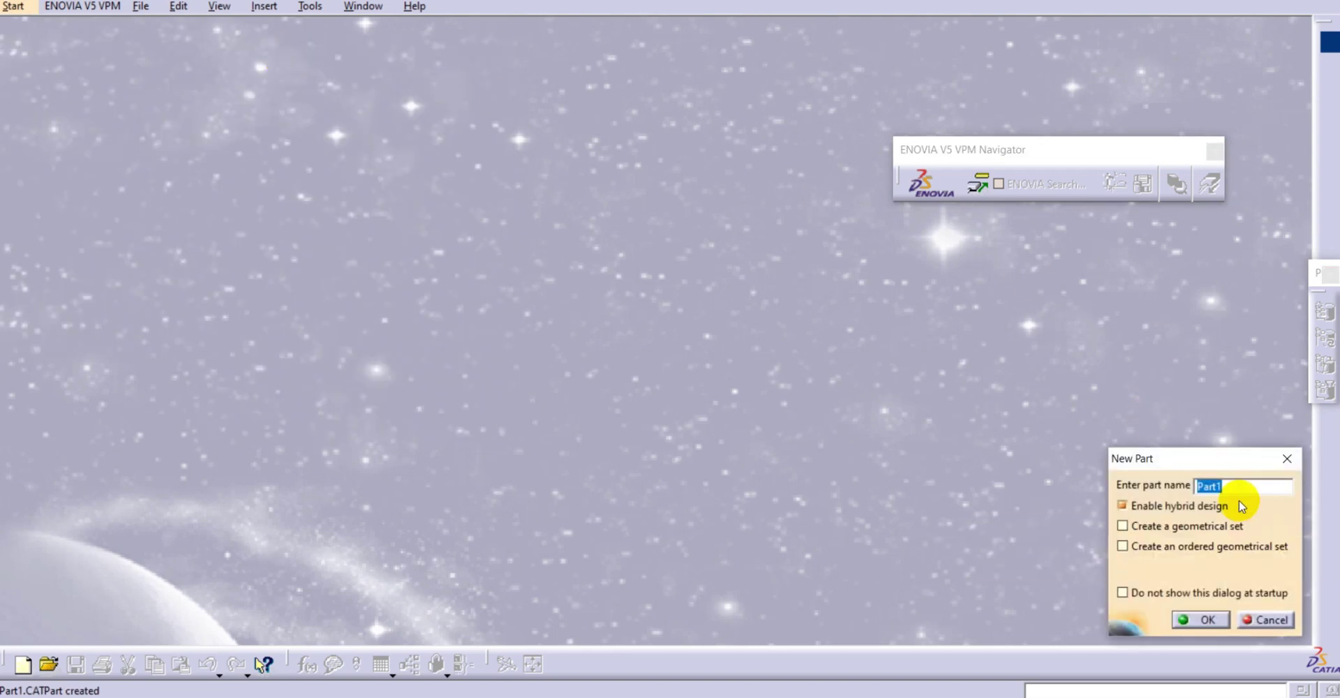
{"action": "type", "text": "Nut"}
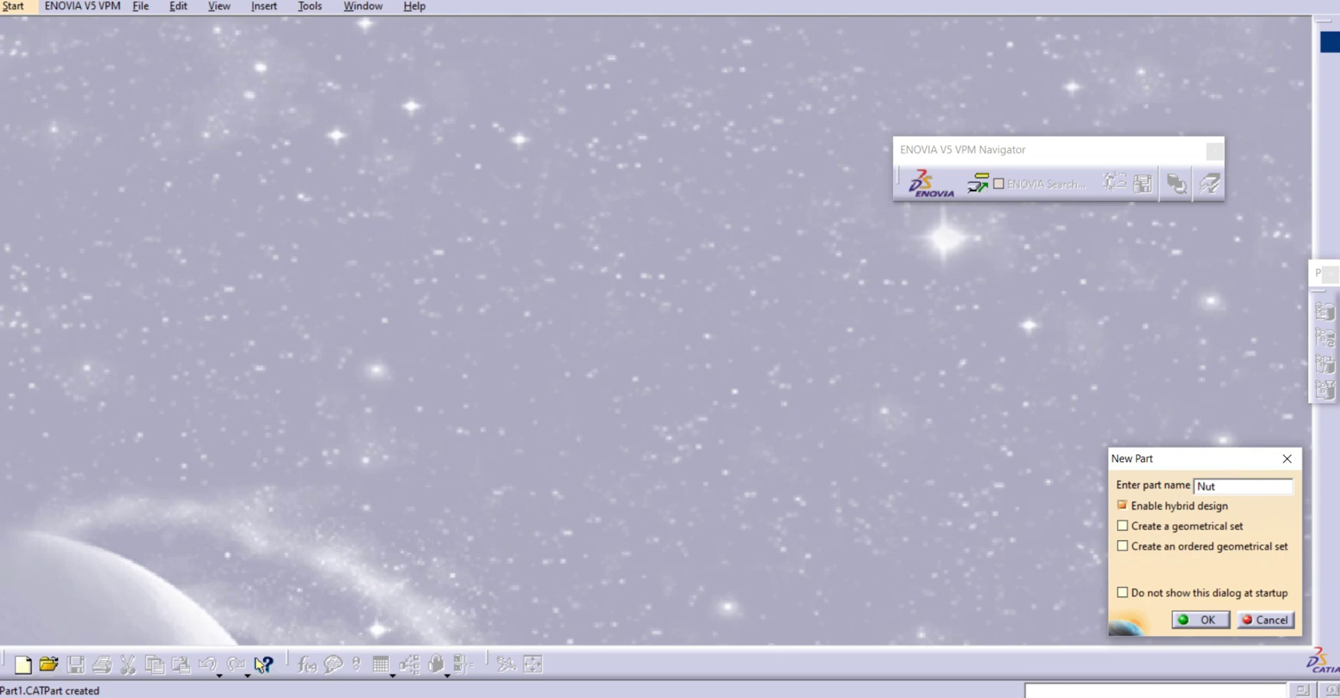
{"action": "left_click", "coordinate": [1202, 619]}
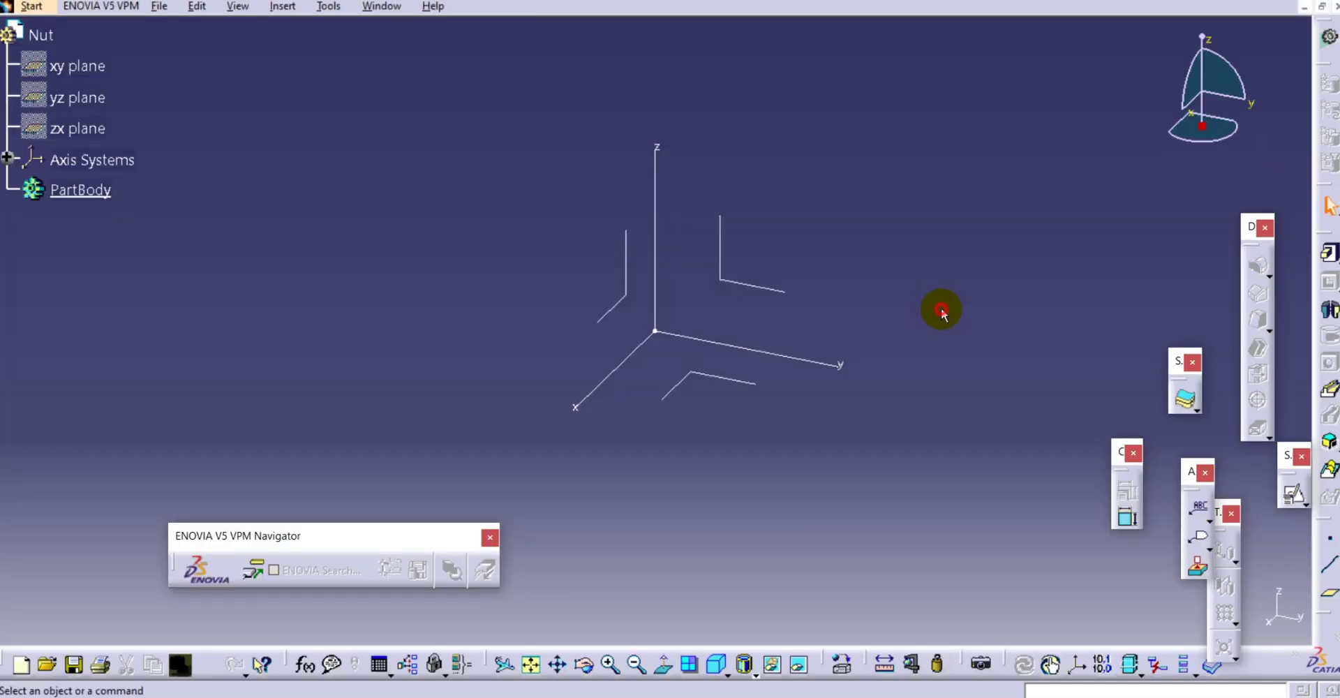
Step: Start a positioned sketch on the xy plane with Reverse H and Swap enabled
{"action": "middle_click_drag", "start_coordinate": [945, 347], "coordinate": [936, 374]}
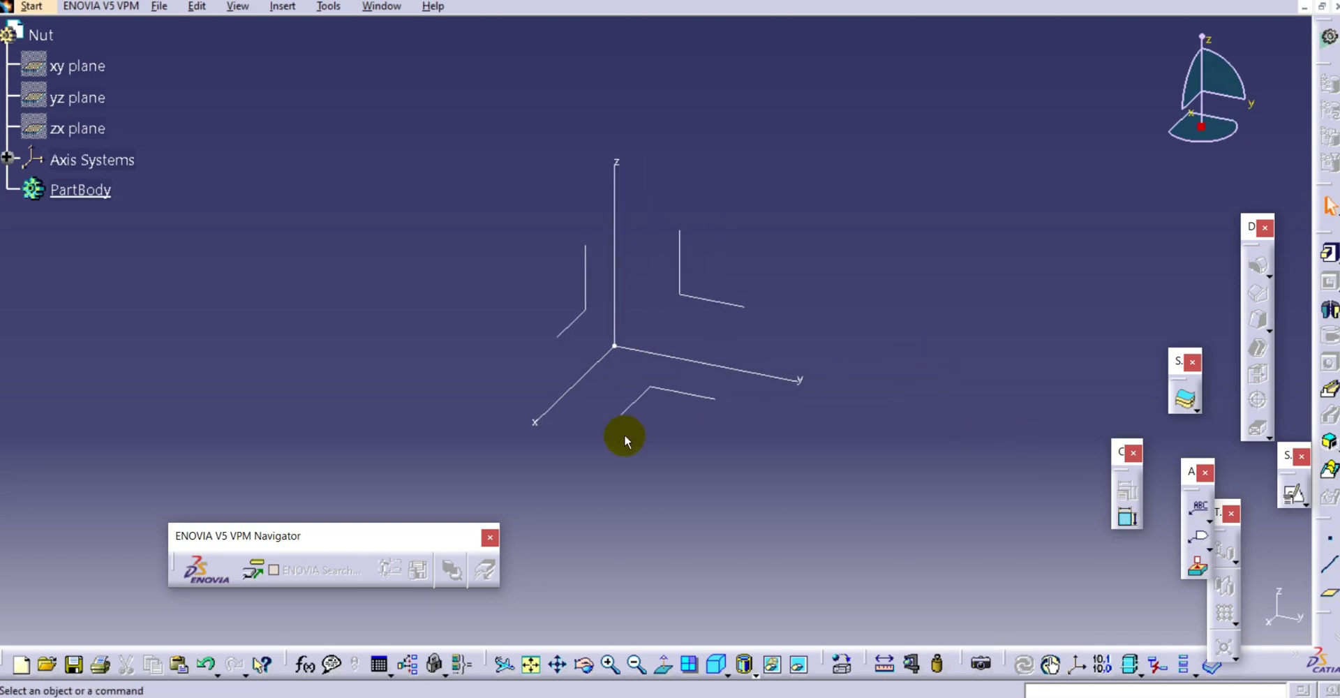
{"action": "left_click", "coordinate": [1293, 492]}
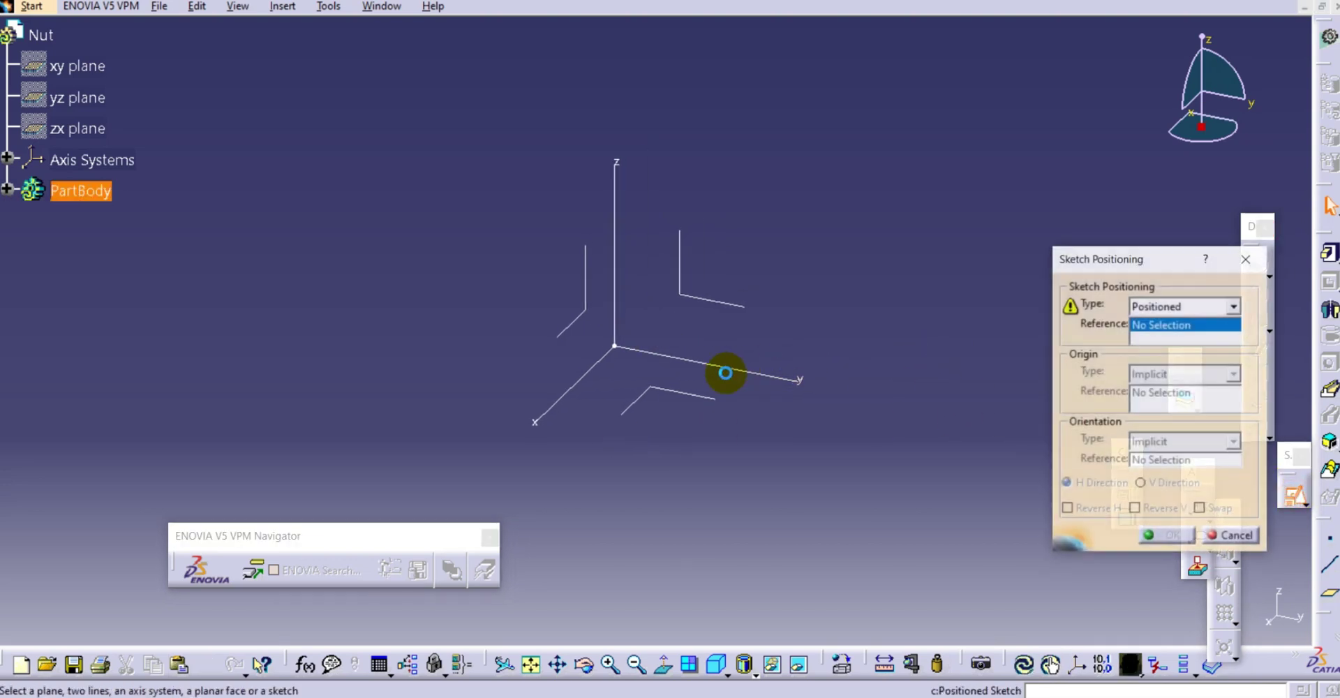
{"action": "left_click", "coordinate": [648, 389]}
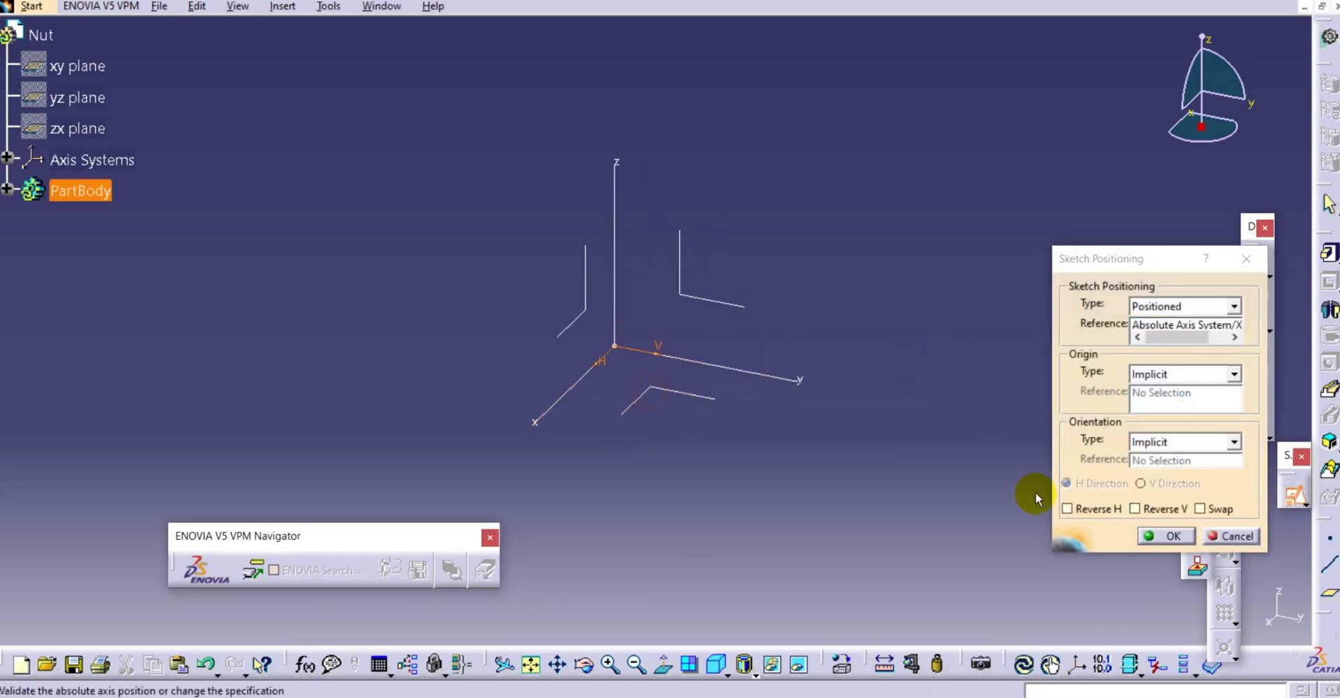
{"action": "left_click", "coordinate": [1095, 509]}
{"action": "left_click", "coordinate": [1200, 509]}
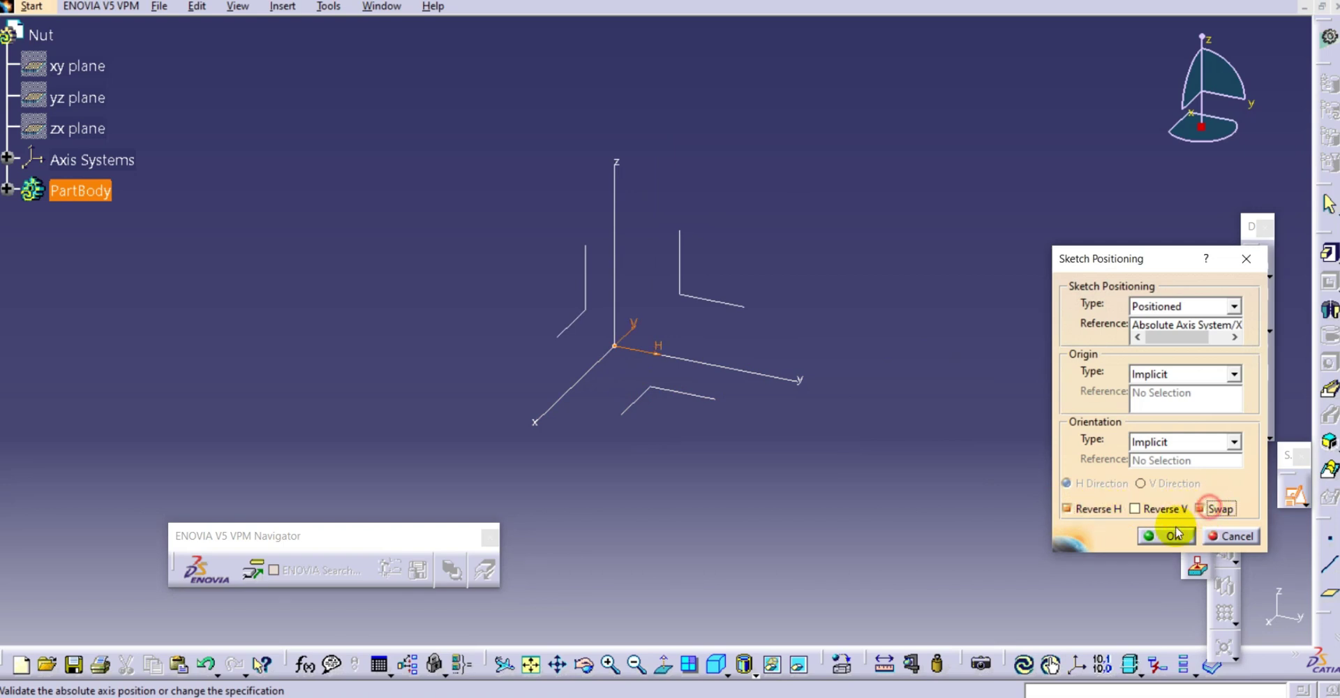
{"action": "key", "text": "Return"}
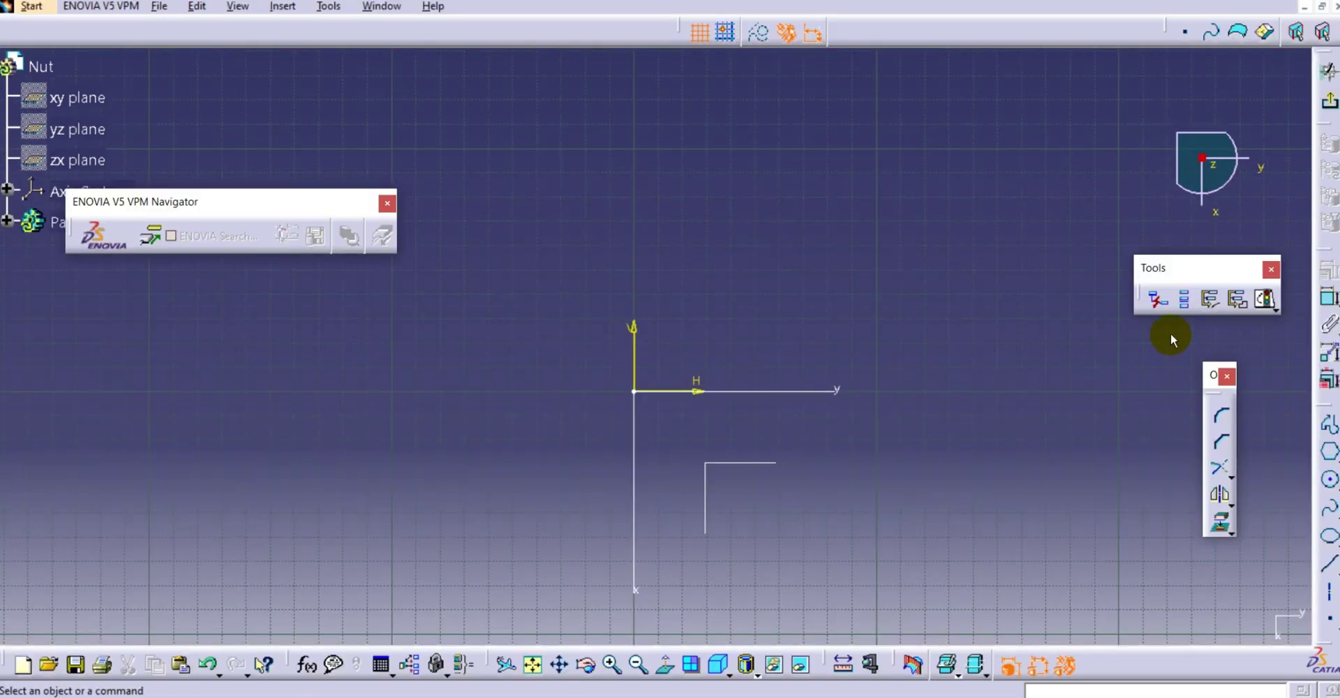
Step: Sketch a hexagon with sides about 76 mm long, centred on the sketch origin, with its horizontal upper edge crossing the vertical axis
{"action": "left_click", "coordinate": [1330, 452]}
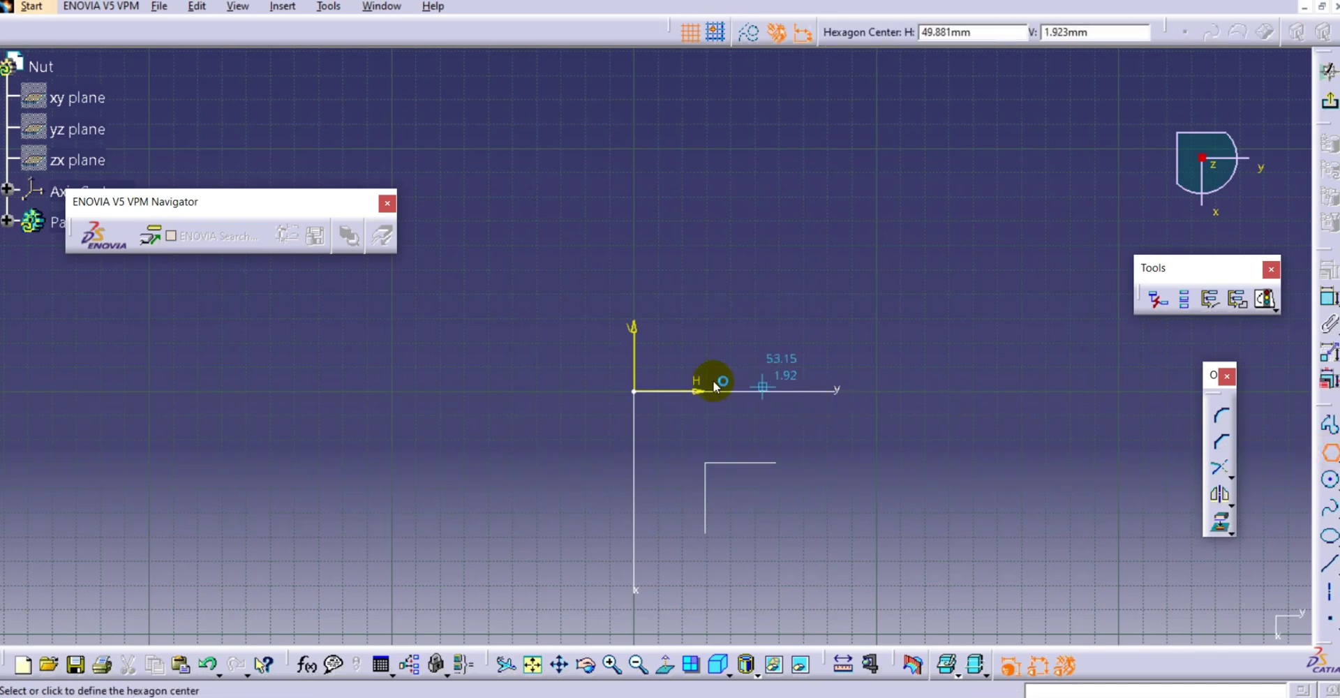
{"action": "left_click", "coordinate": [636, 395]}
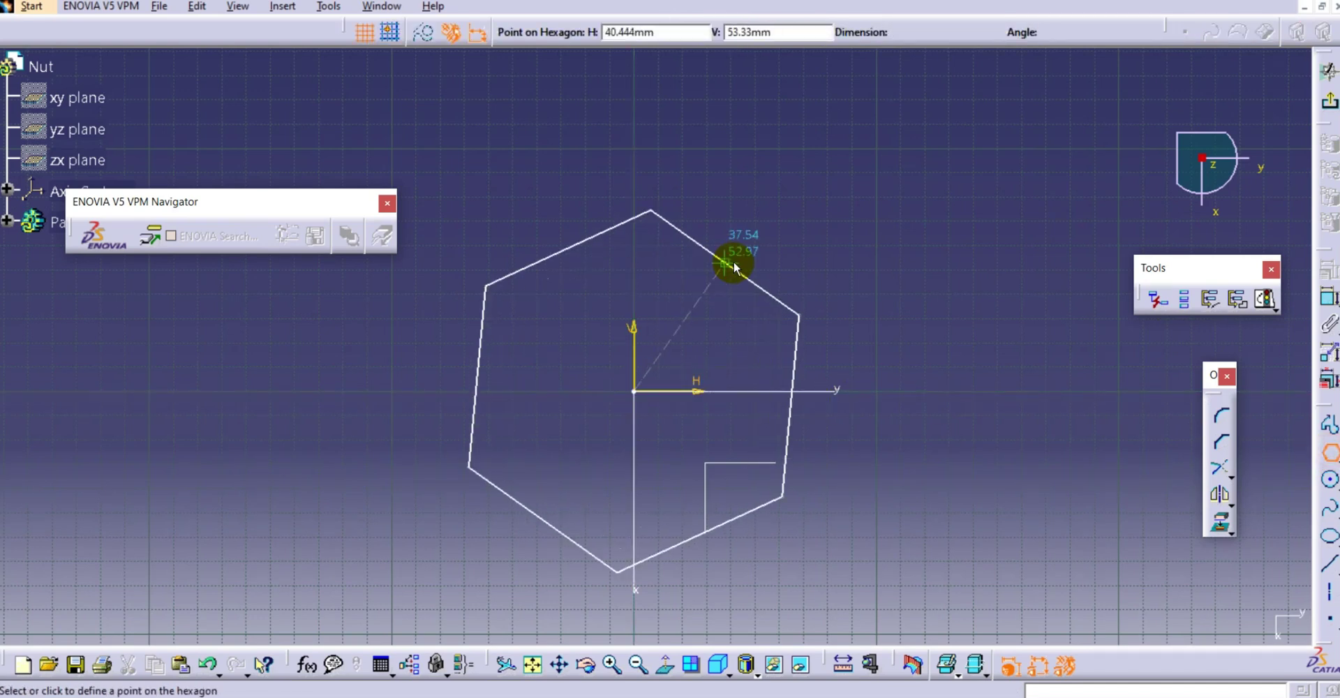
{"action": "left_click", "coordinate": [635, 228]}
Step: Dimension one slanted side of the hexagon, set its length to 30 mm and exit the sketch
{"action": "left_click", "coordinate": [1327, 298]}
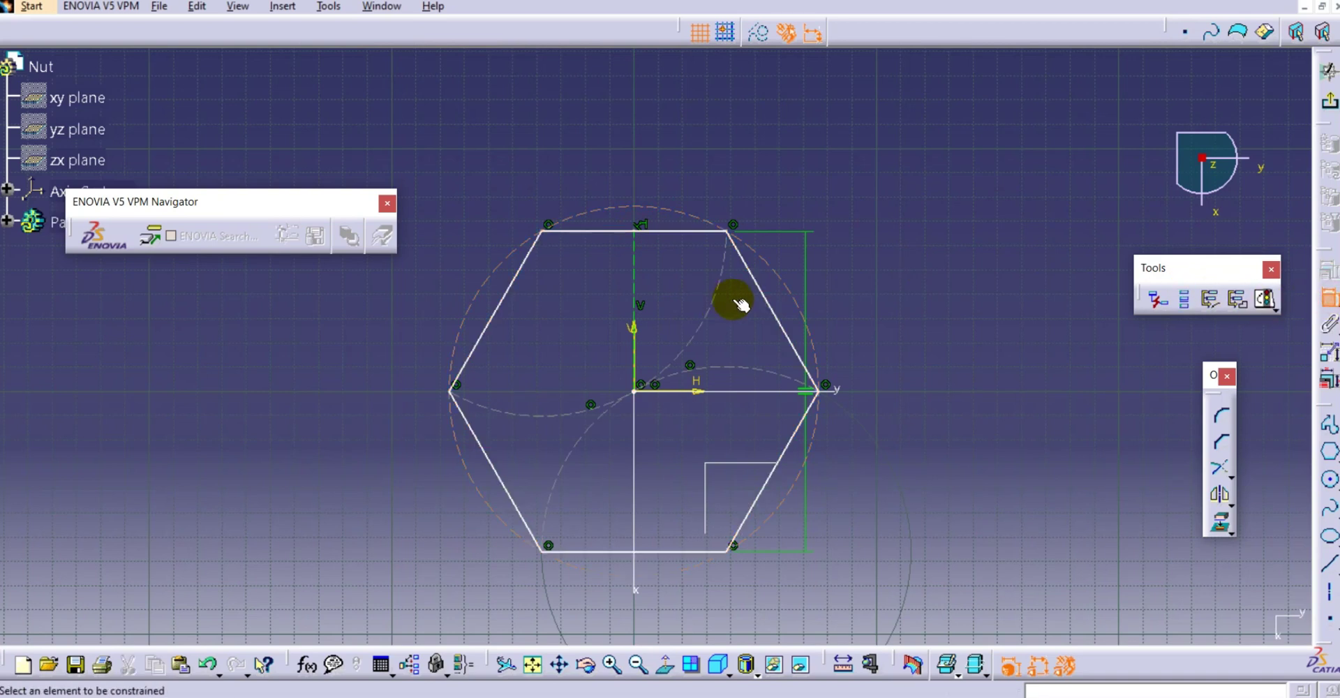
{"action": "left_click", "coordinate": [760, 286]}
{"action": "left_click", "coordinate": [908, 230]}
{"action": "double_click", "coordinate": [907, 230]}
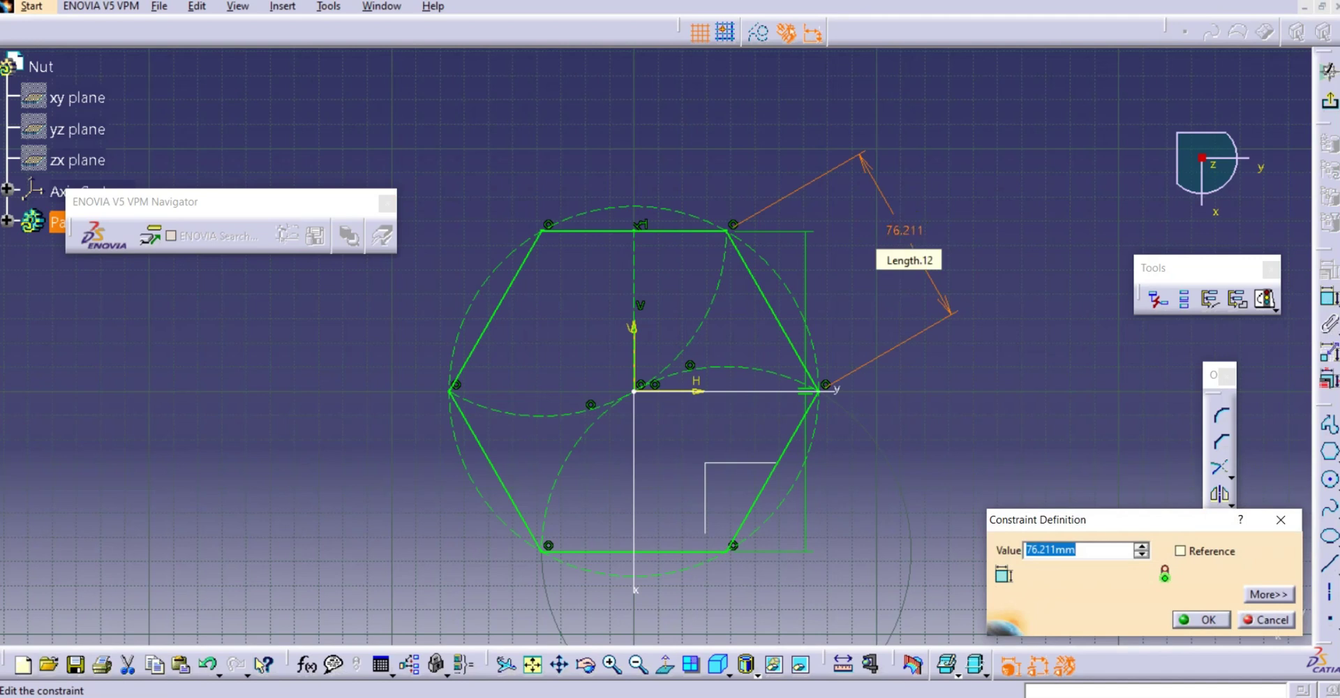
{"action": "key", "text": "Return"}
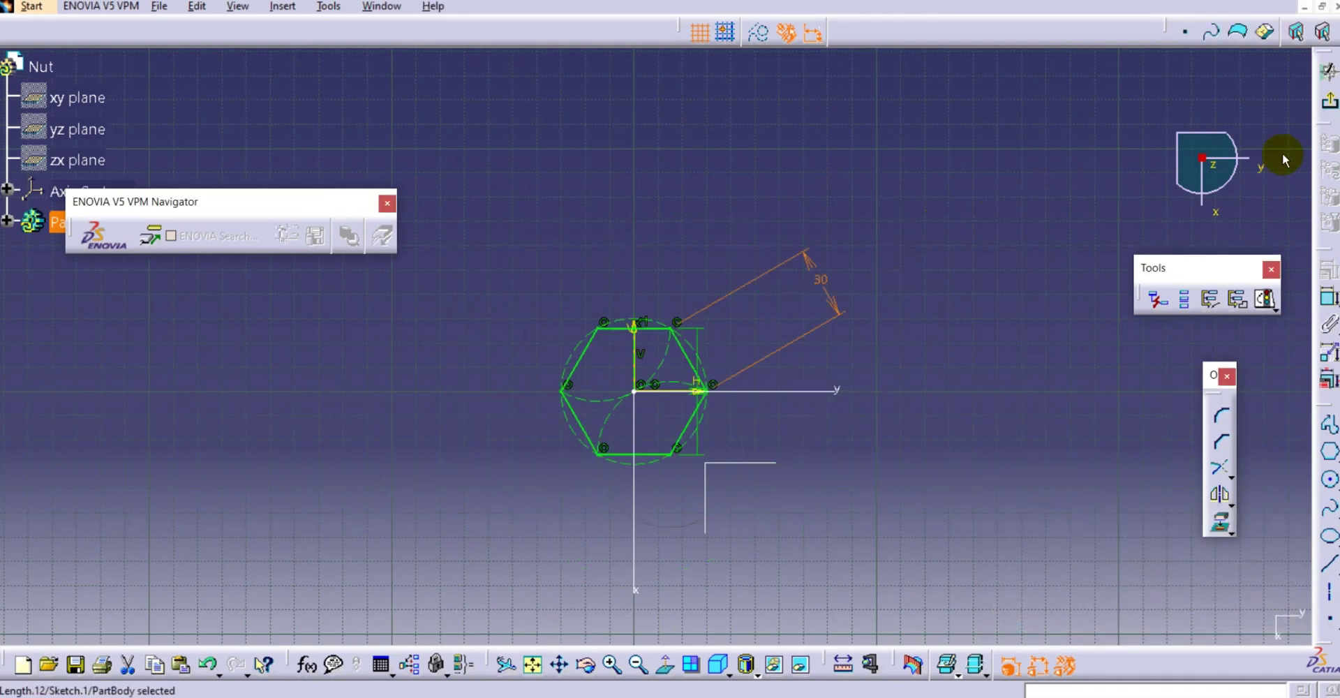
{"action": "left_click", "coordinate": [1327, 114]}
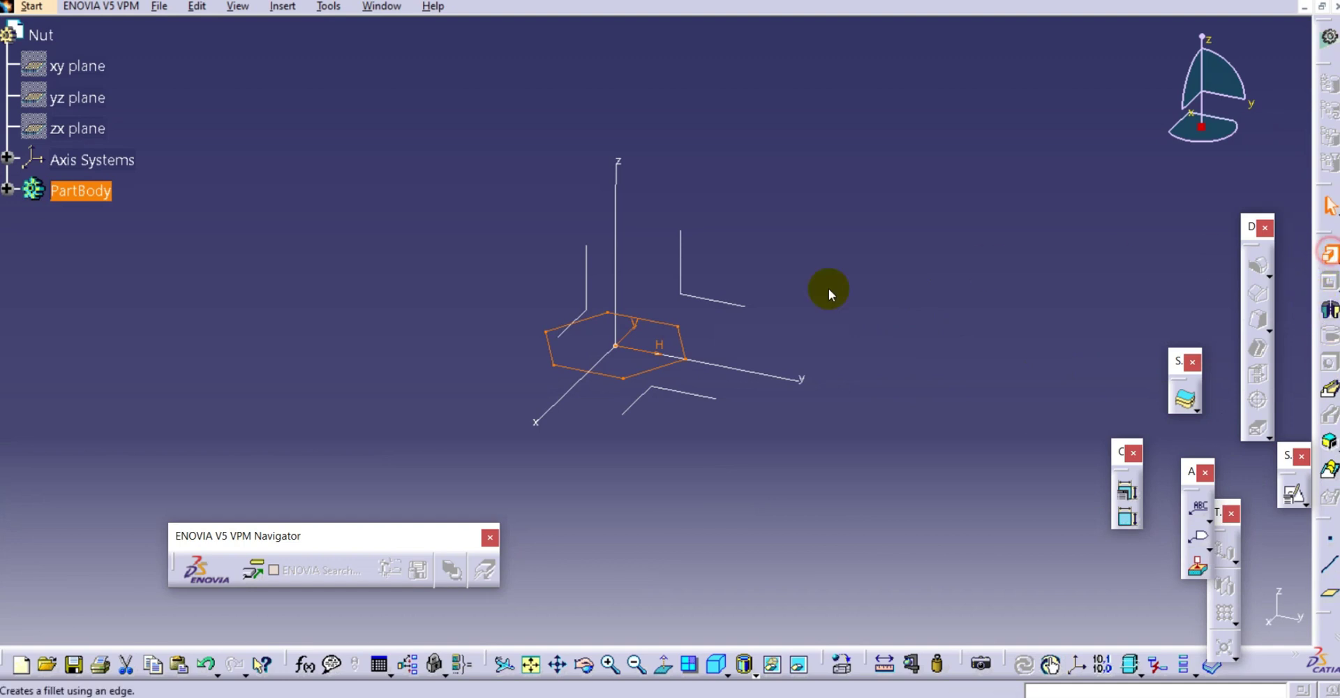
Step: Pad the hexagon sketch with a length of 25 mm
{"action": "left_click", "coordinate": [673, 358]}
{"action": "key", "text": "Return"}
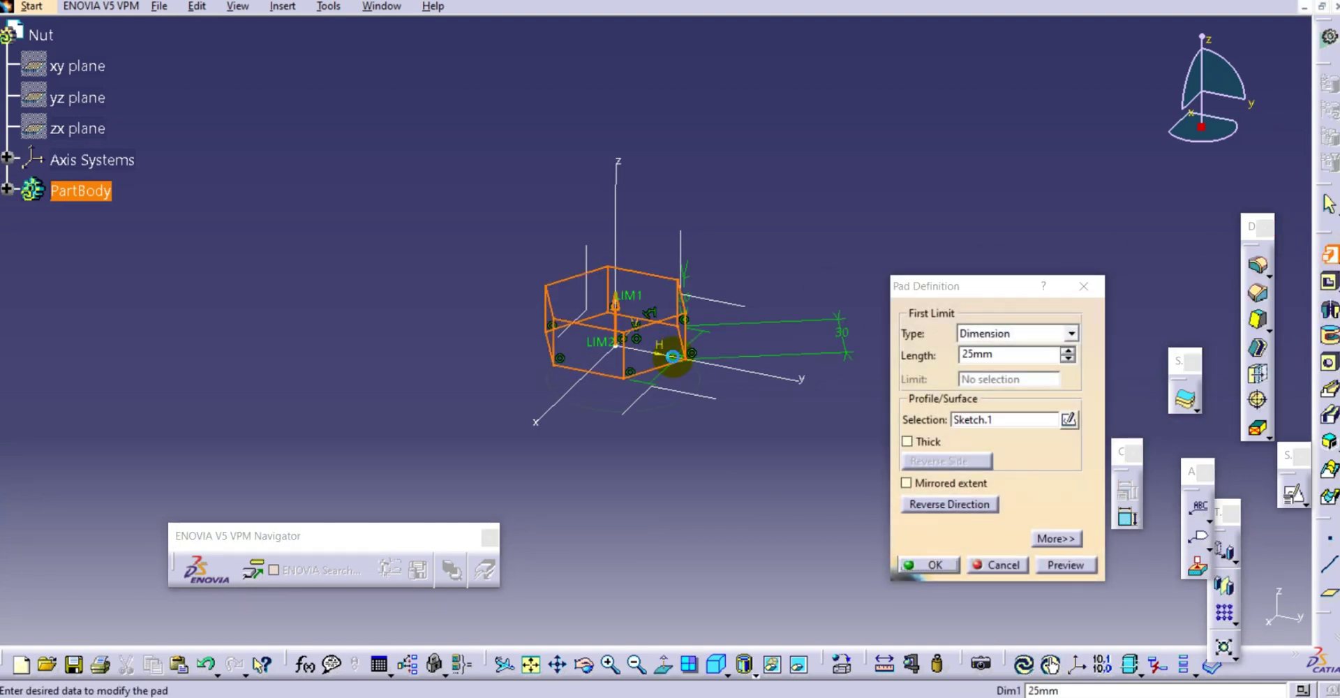
{"action": "middle_click_drag", "start_coordinate": [776, 389], "coordinate": [837, 245]}
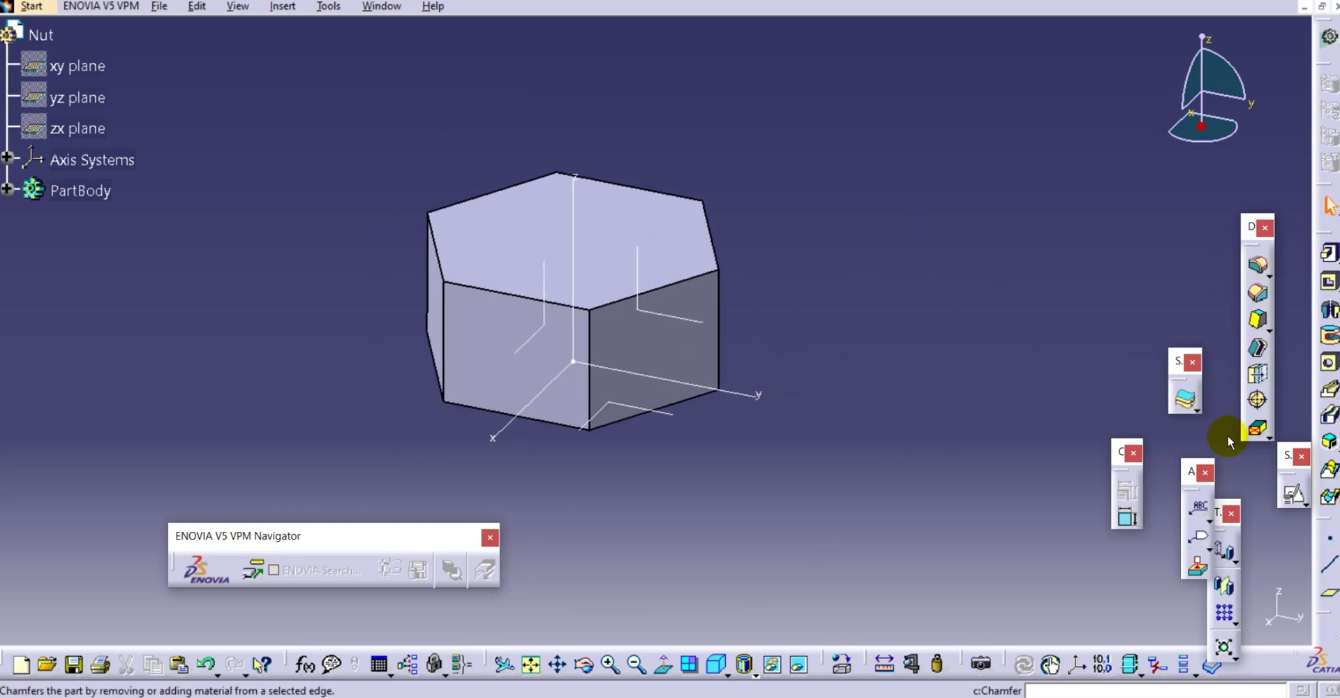
Step: Start a positioned sketch on the pad's upper hexagonal face with Reverse H and Swap enabled
{"action": "left_click", "coordinate": [1294, 495]}
{"action": "left_click", "coordinate": [592, 213]}
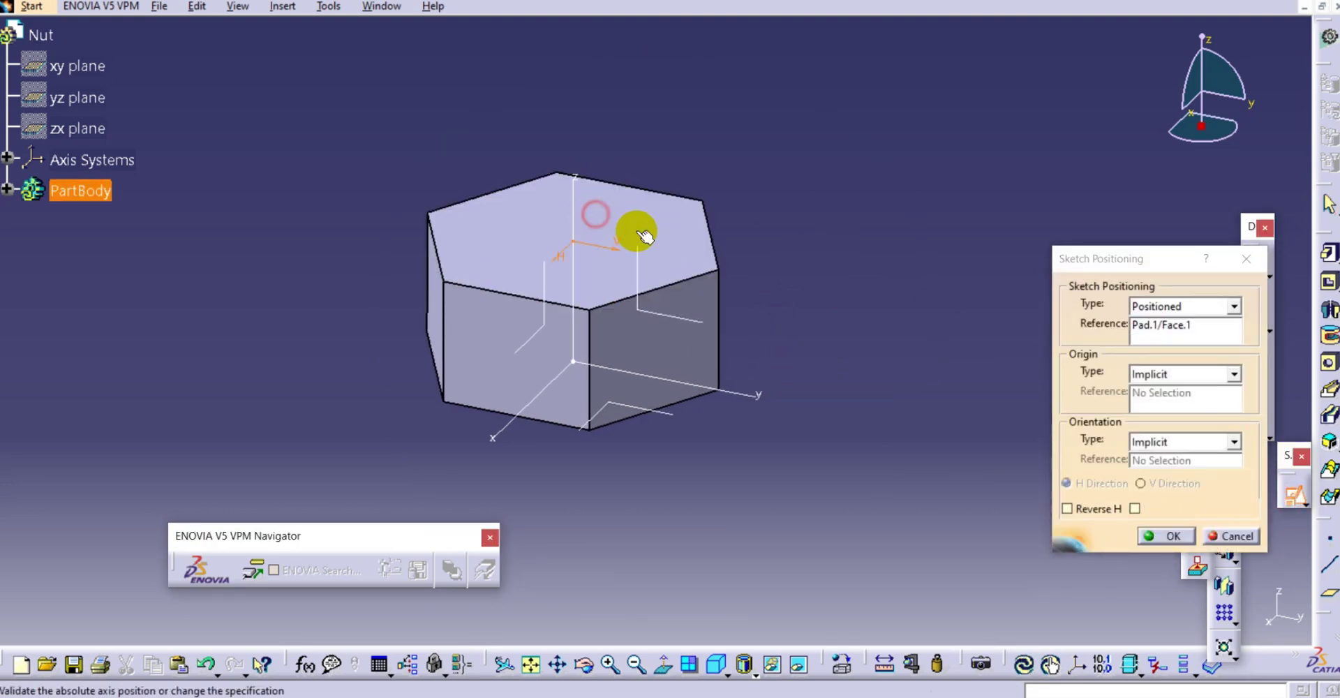
{"action": "left_click", "coordinate": [1114, 510]}
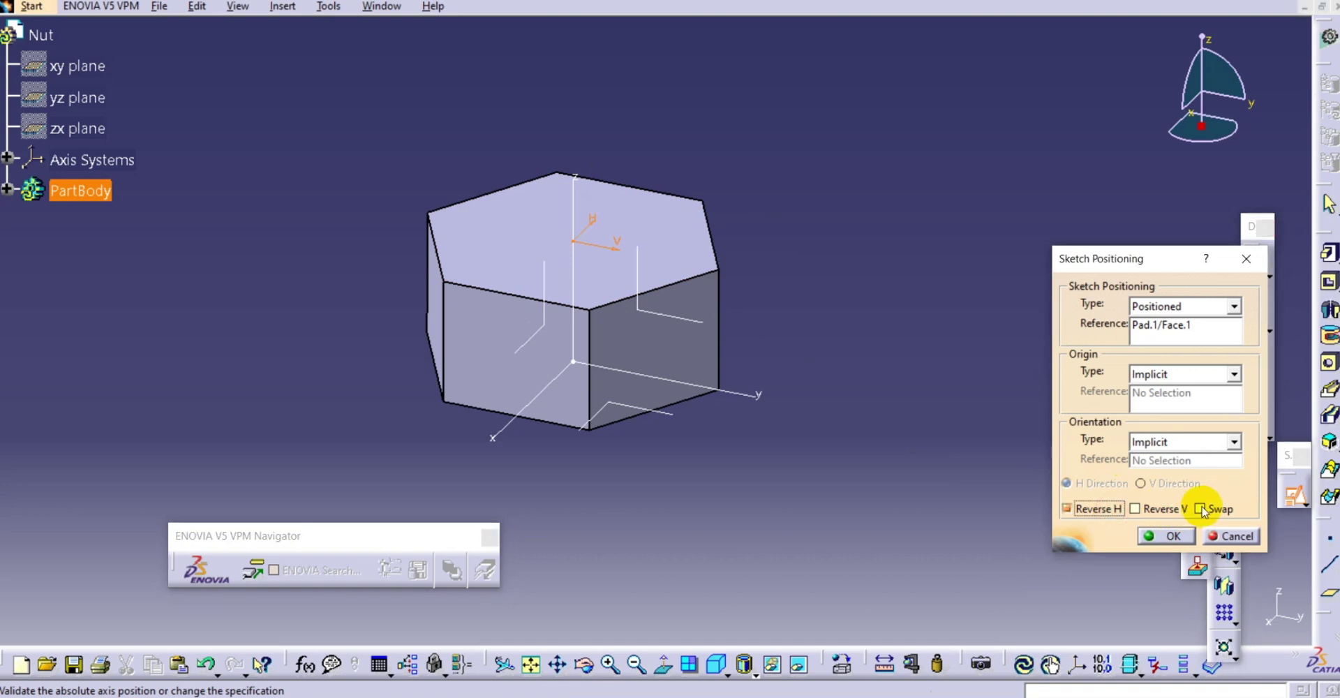
{"action": "left_click", "coordinate": [1179, 536]}
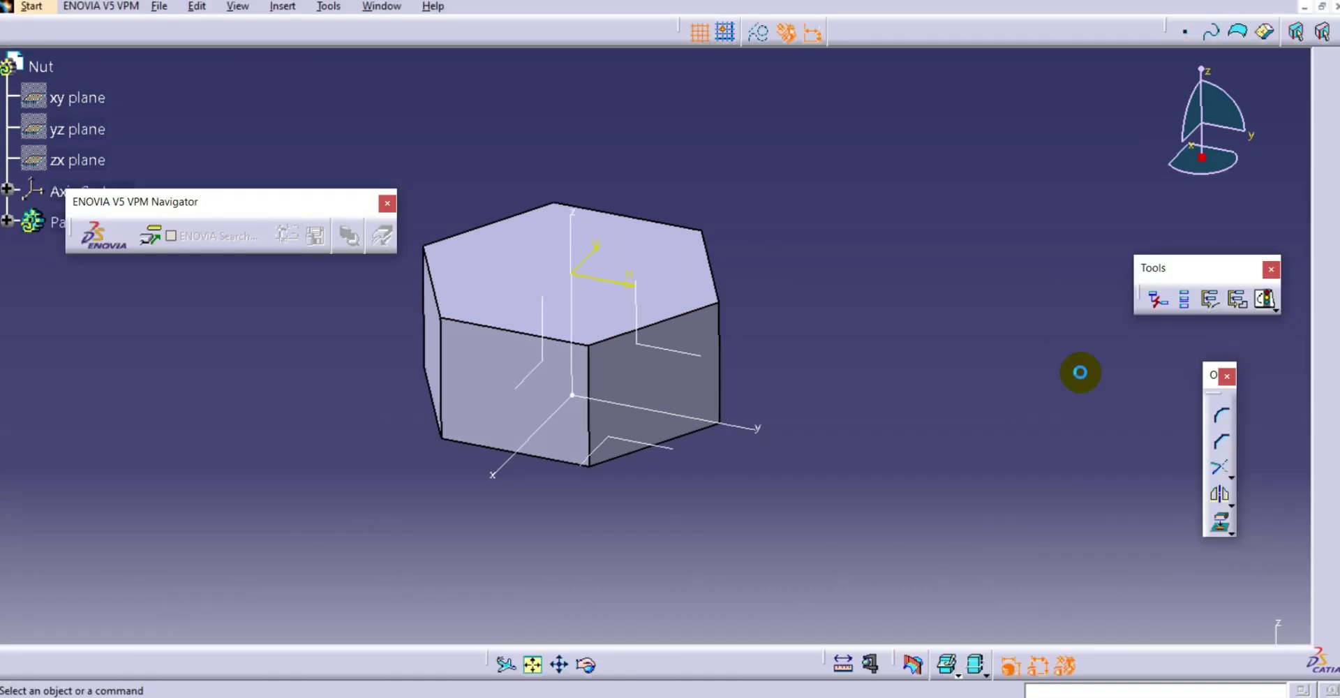
Step: Sketch a circle about 22 mm in diameter, centred on the sketch origin of the nut's upper hexagonal face
{"action": "middle_click_drag", "start_coordinate": [777, 293], "coordinate": [995, 473]}
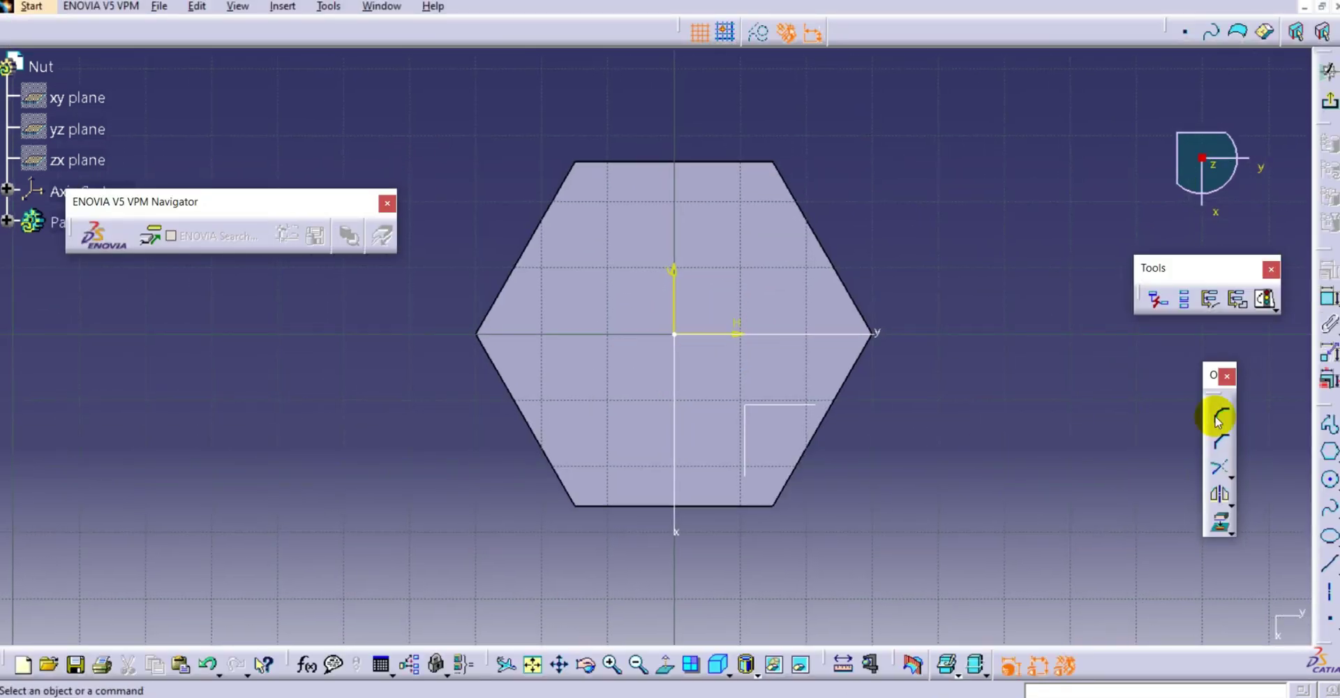
{"action": "left_click", "coordinate": [1330, 481]}
{"action": "left_click", "coordinate": [1254, 454]}
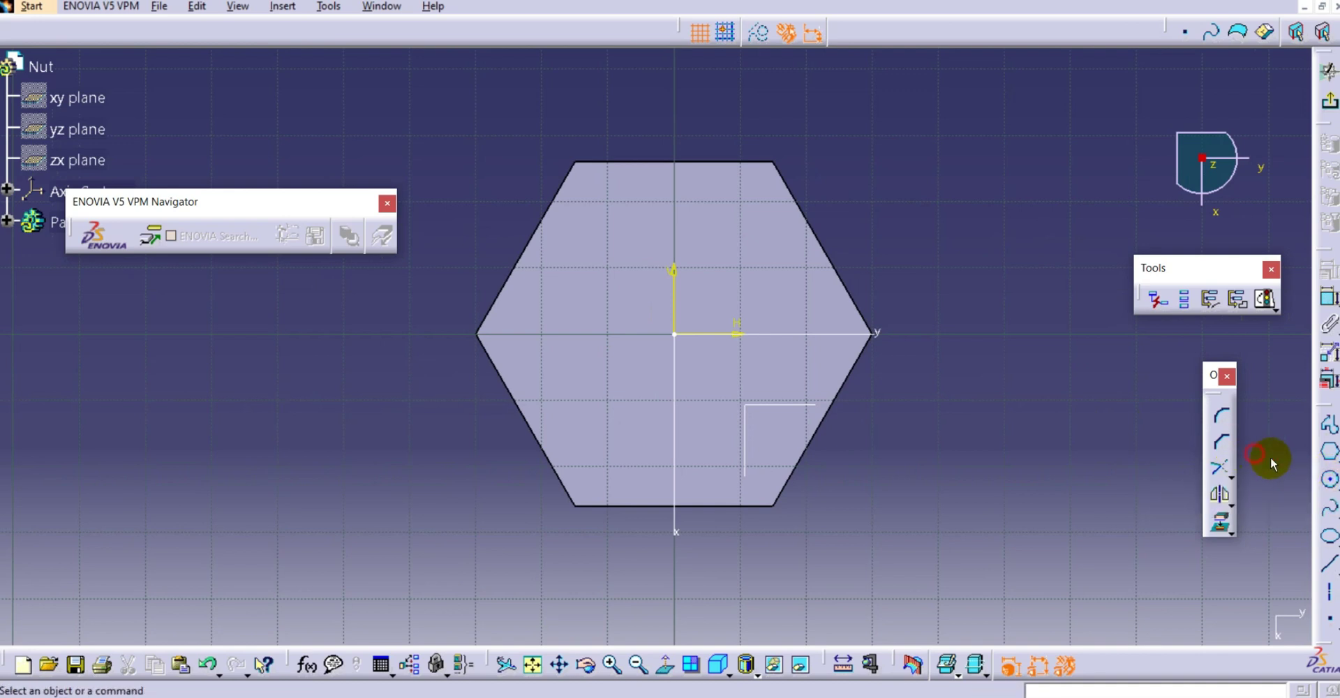
{"action": "left_click", "coordinate": [1329, 481]}
{"action": "left_click", "coordinate": [675, 334]}
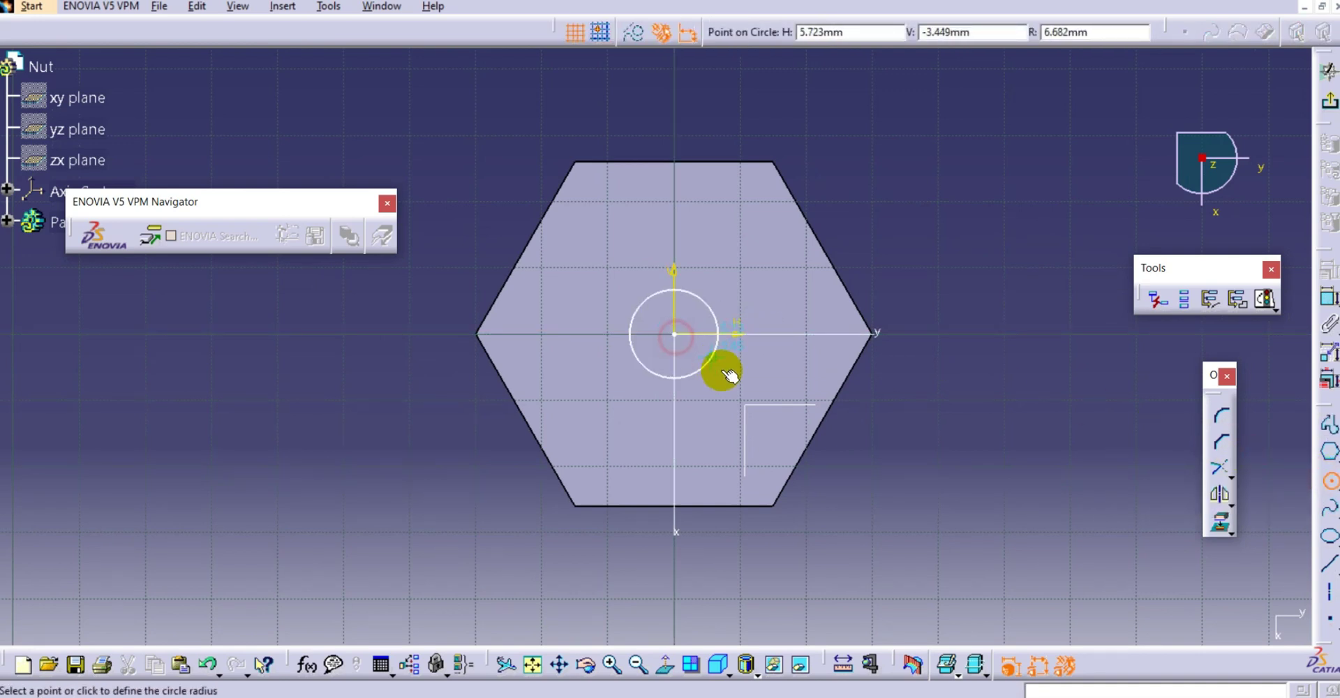
{"action": "left_click", "coordinate": [729, 377]}
Step: Dimension the circle's diameter, set it to 25 mm and exit the sketch
{"action": "left_click", "coordinate": [1328, 297]}
{"action": "left_click", "coordinate": [982, 236]}
{"action": "double_click", "coordinate": [989, 238]}
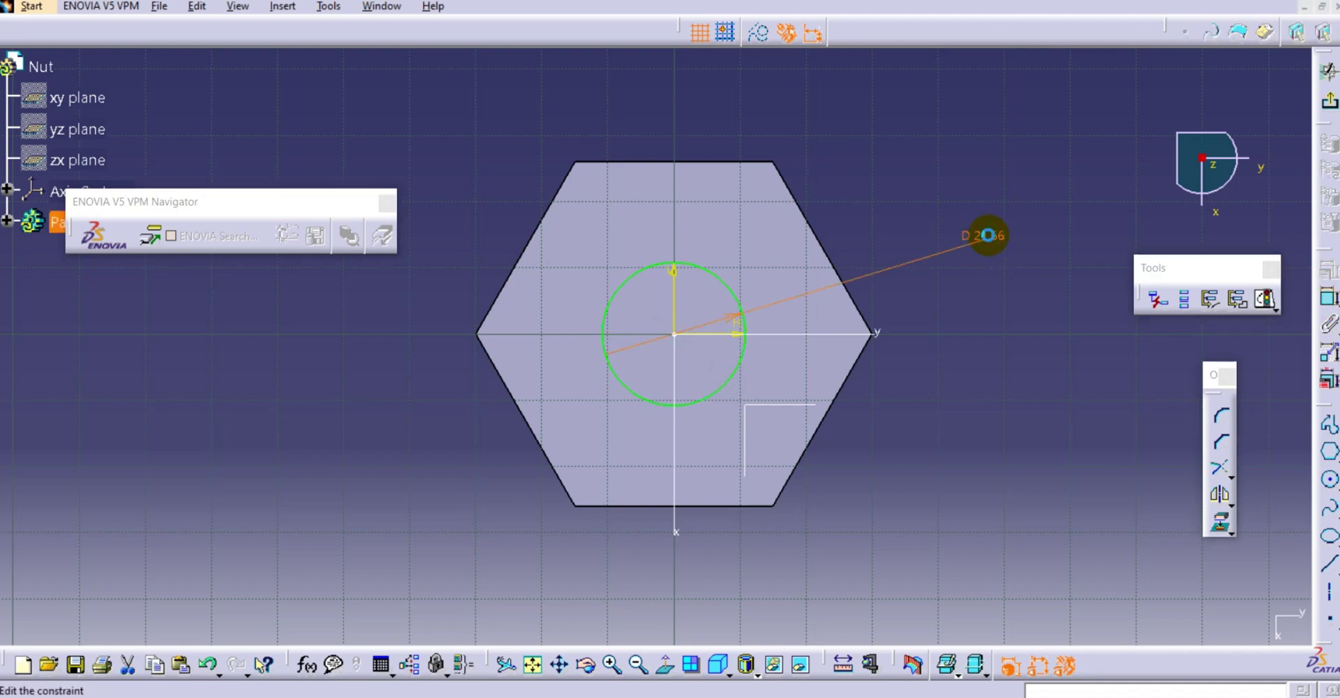
{"action": "type", "text": "25"}
{"action": "key", "text": "Return"}
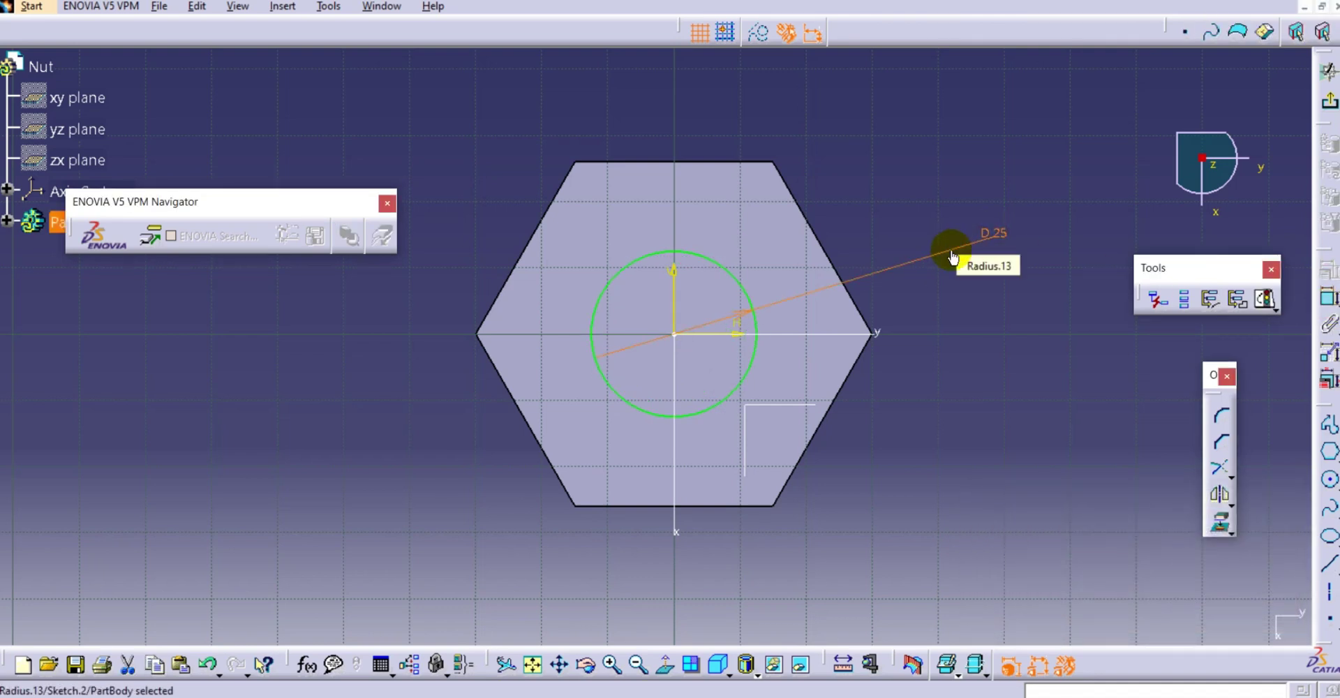
{"action": "left_click", "coordinate": [1330, 105]}
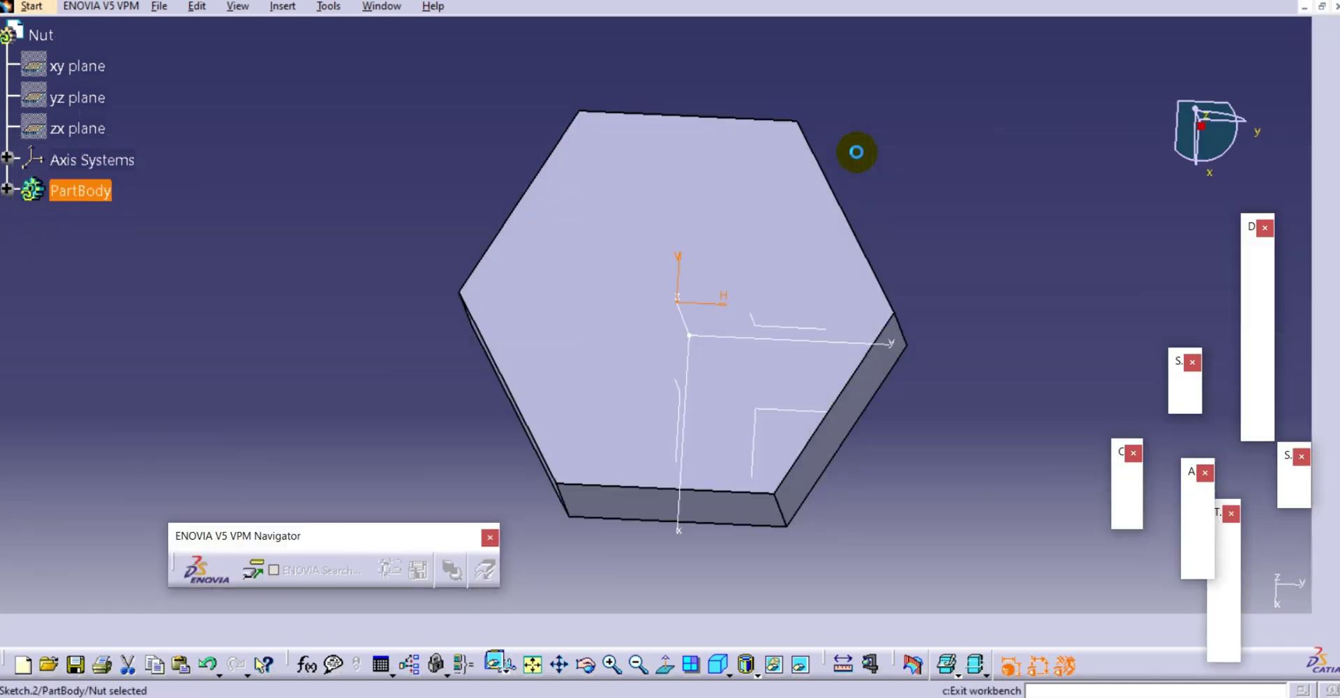
Step: Pocket the circle sketch down through the hexagonal body with a depth of 25 mm
{"action": "mouse_move", "coordinate": [870, 266]}
{"action": "middle_mouse_down"}
{"action": "mouse_move", "coordinate": [827, 258]}
{"action": "mouse_move", "coordinate": [867, 277]}
{"action": "middle_mouse_up"}
{"action": "middle_click_drag", "start_coordinate": [877, 356], "coordinate": [899, 356]}
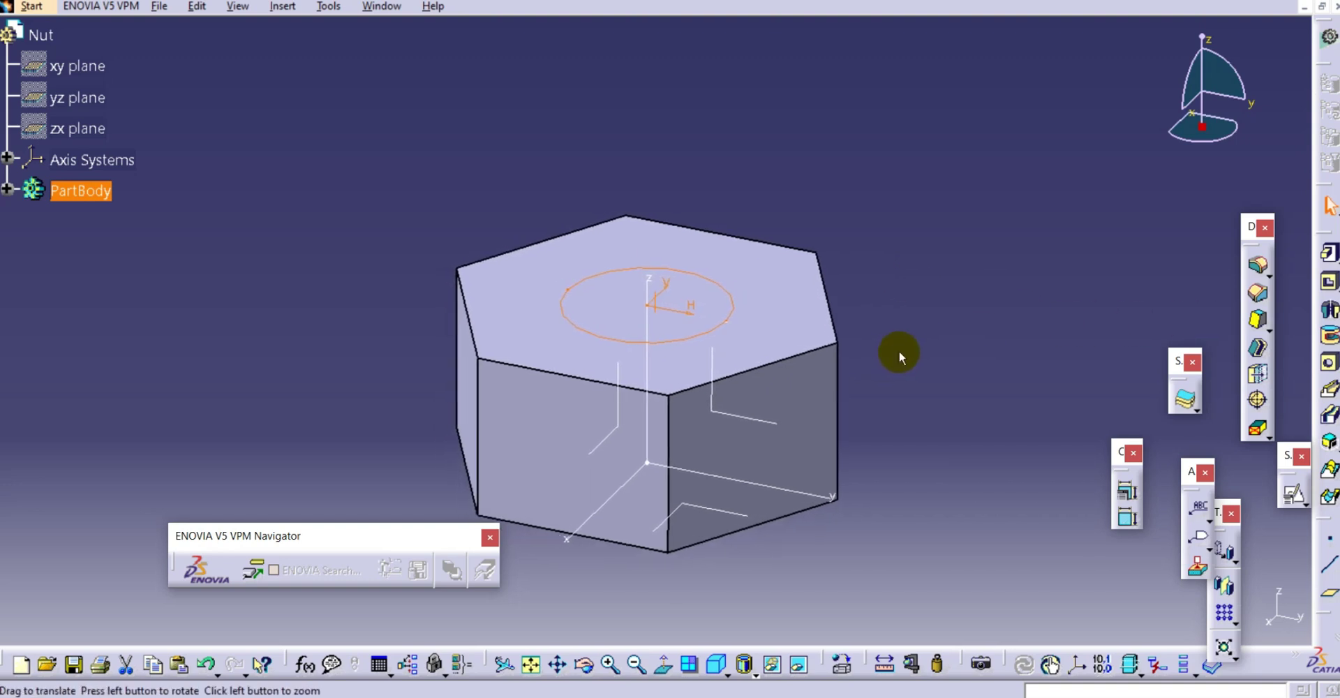
{"action": "left_click", "coordinate": [1329, 282]}
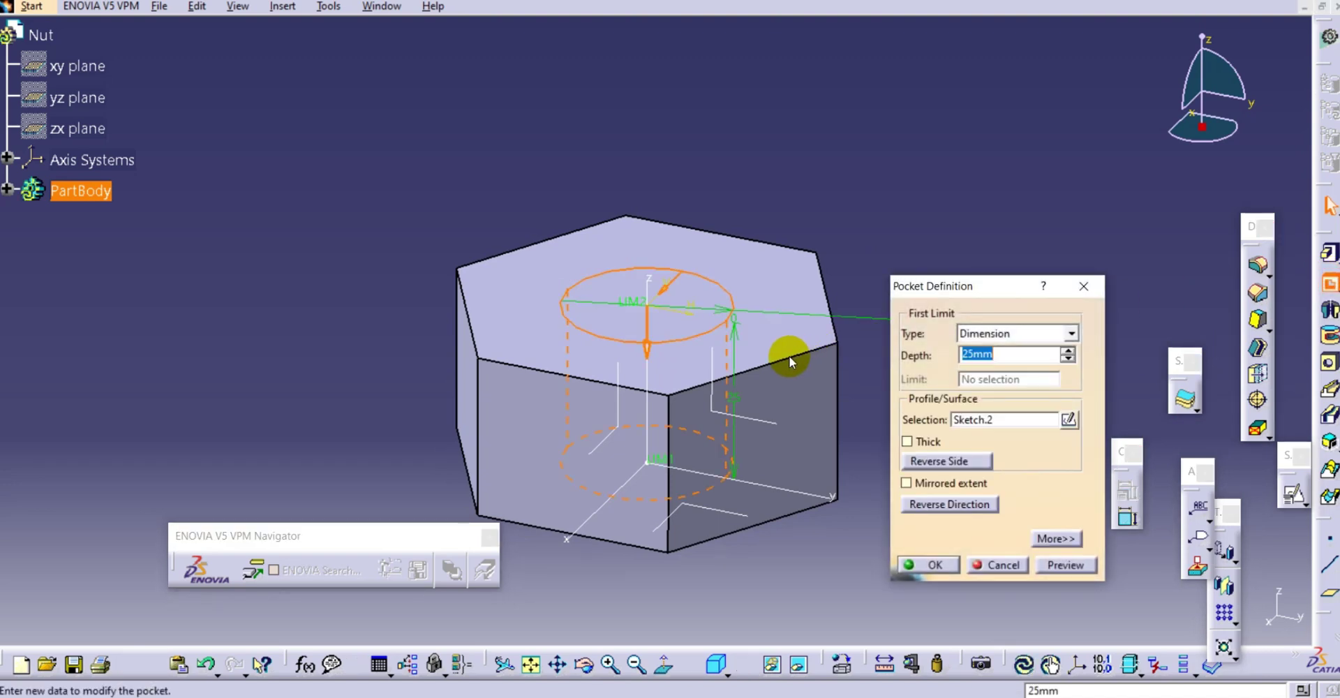
{"action": "left_click", "coordinate": [935, 566]}
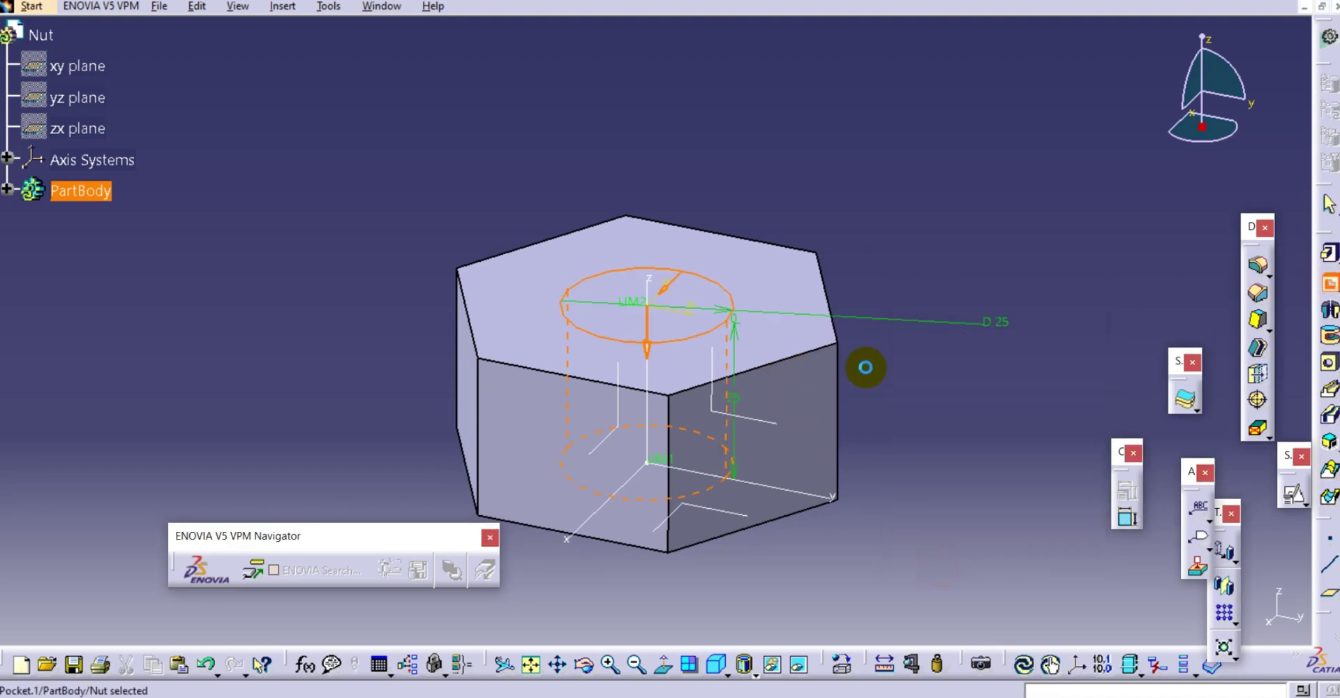
{"action": "middle_click_drag", "start_coordinate": [766, 413], "coordinate": [354, 223]}
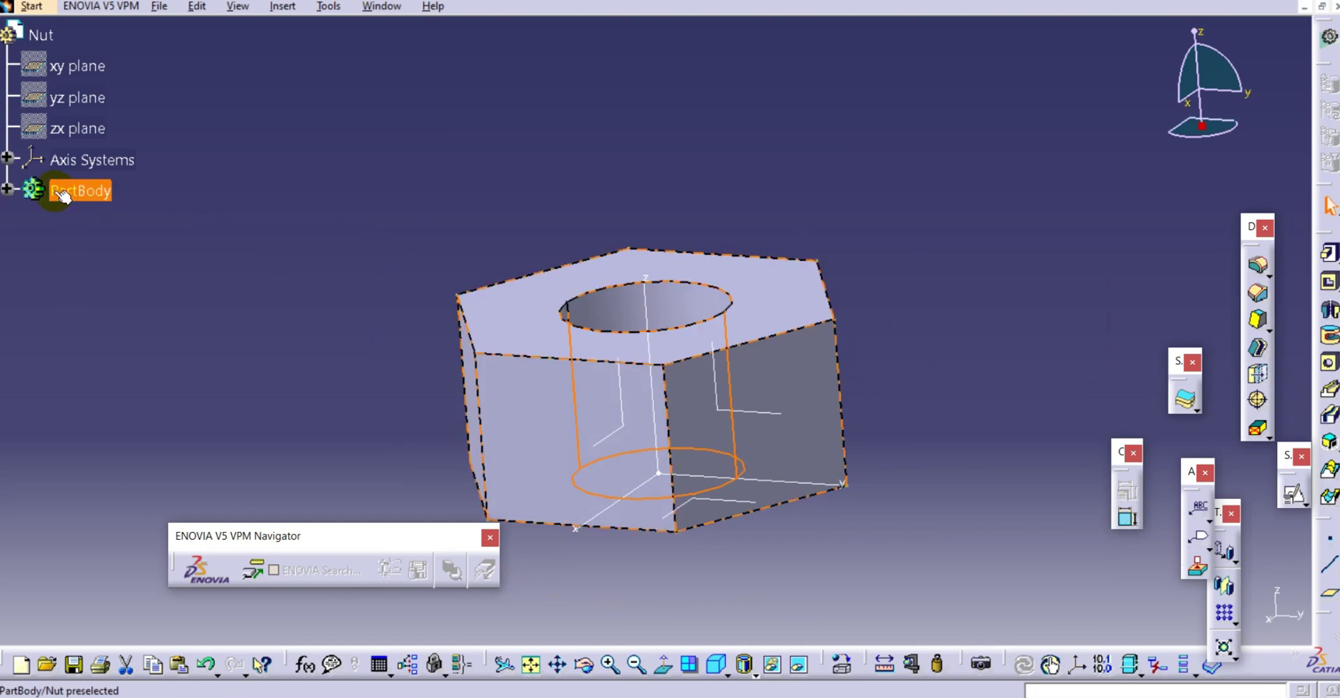
Step: Change the length of the nut's hexagonal pad to 20 mm
{"action": "left_click", "coordinate": [9, 189]}
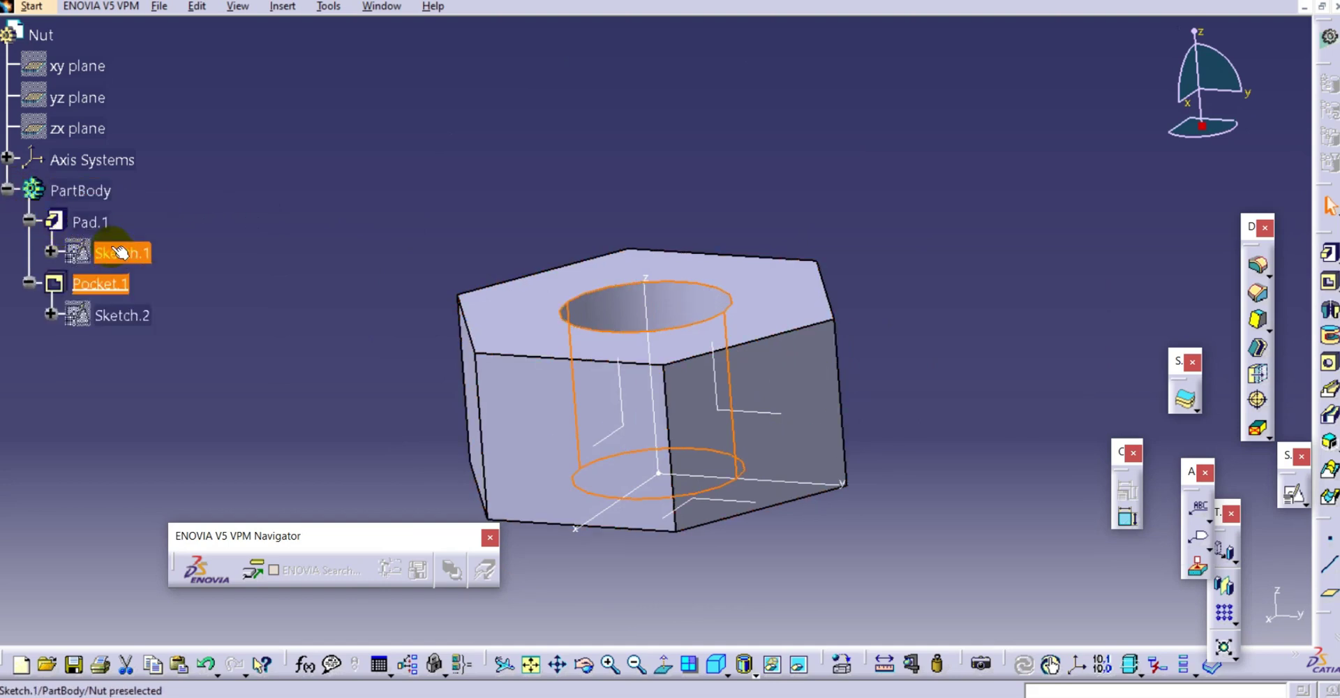
{"action": "double_click", "coordinate": [96, 222]}
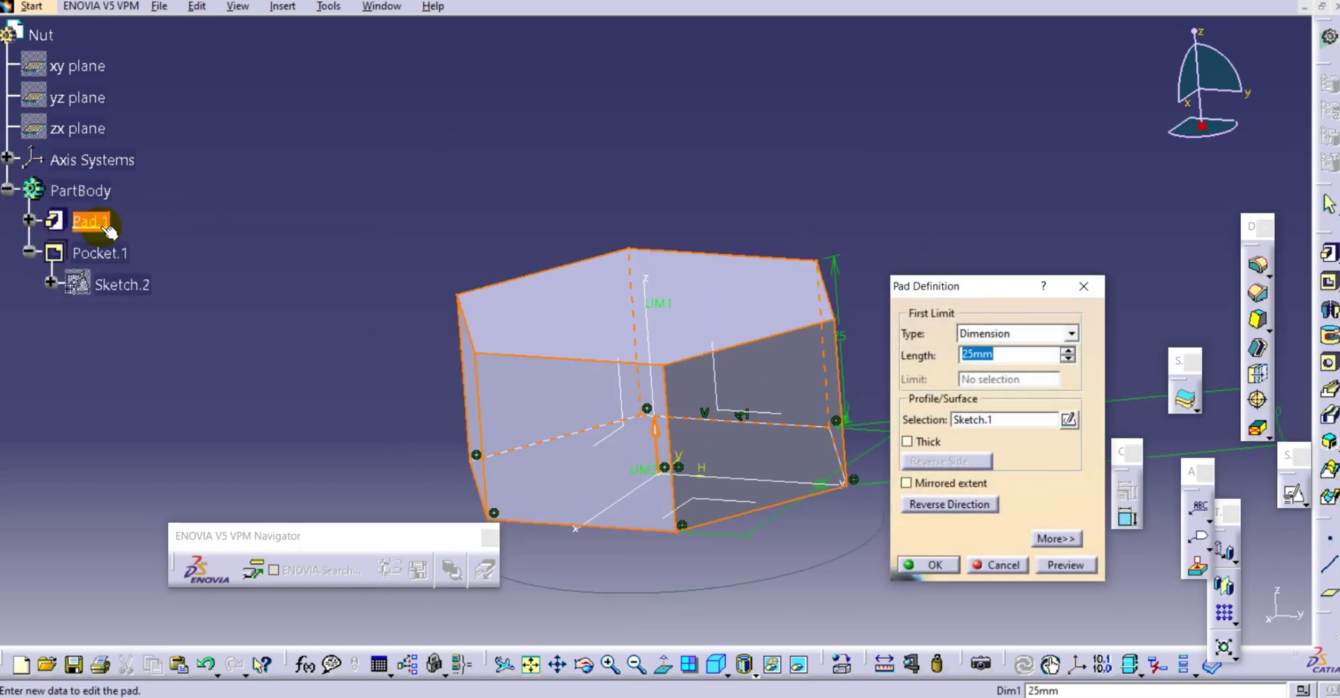
{"action": "type", "text": "20"}
{"action": "key", "text": "Return"}
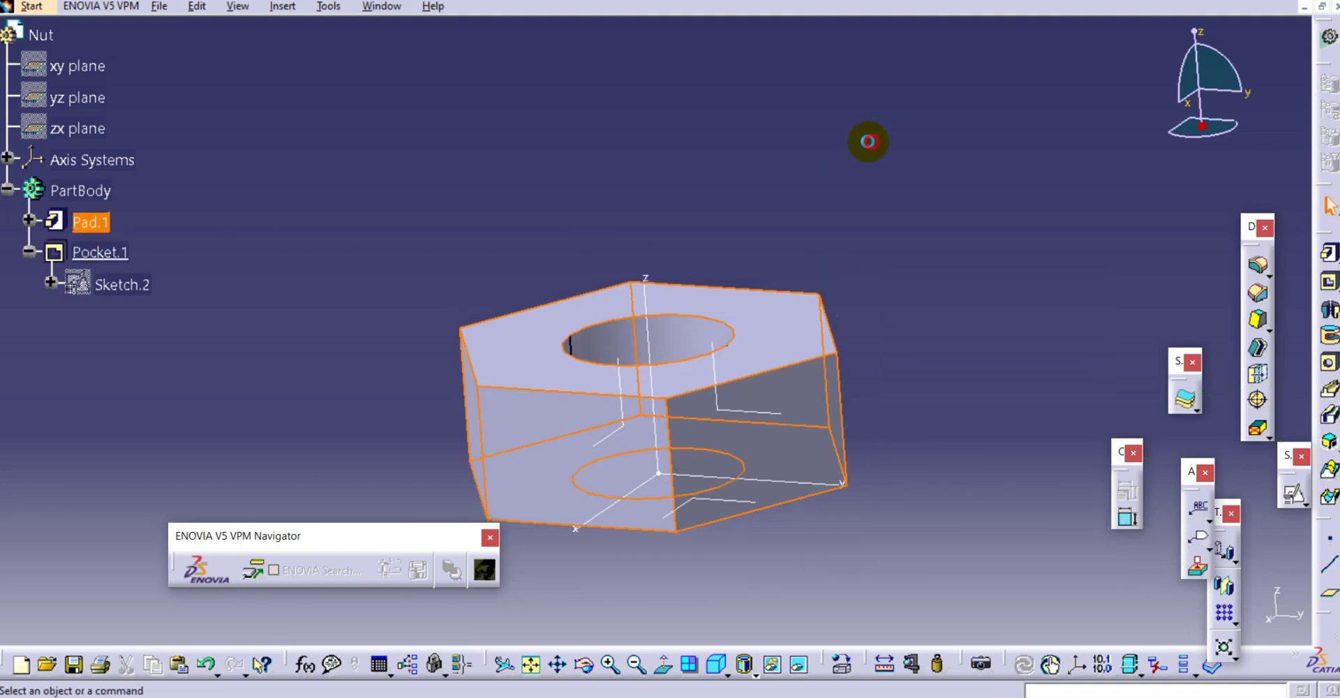
{"action": "middle_click_drag", "start_coordinate": [895, 185], "coordinate": [613, 263]}
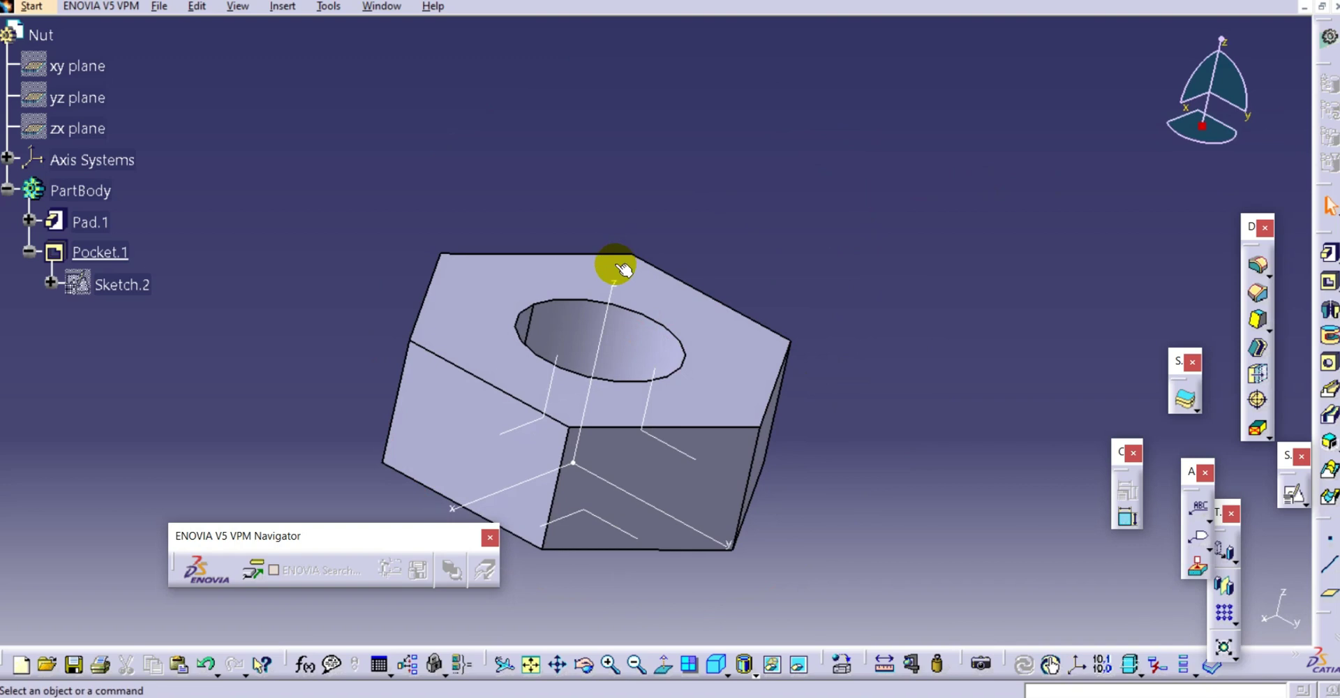
{"action": "middle_click_drag", "start_coordinate": [473, 200], "coordinate": [418, 360]}
{"action": "left_click", "coordinate": [419, 361]}
{"action": "left_click", "coordinate": [565, 403]}
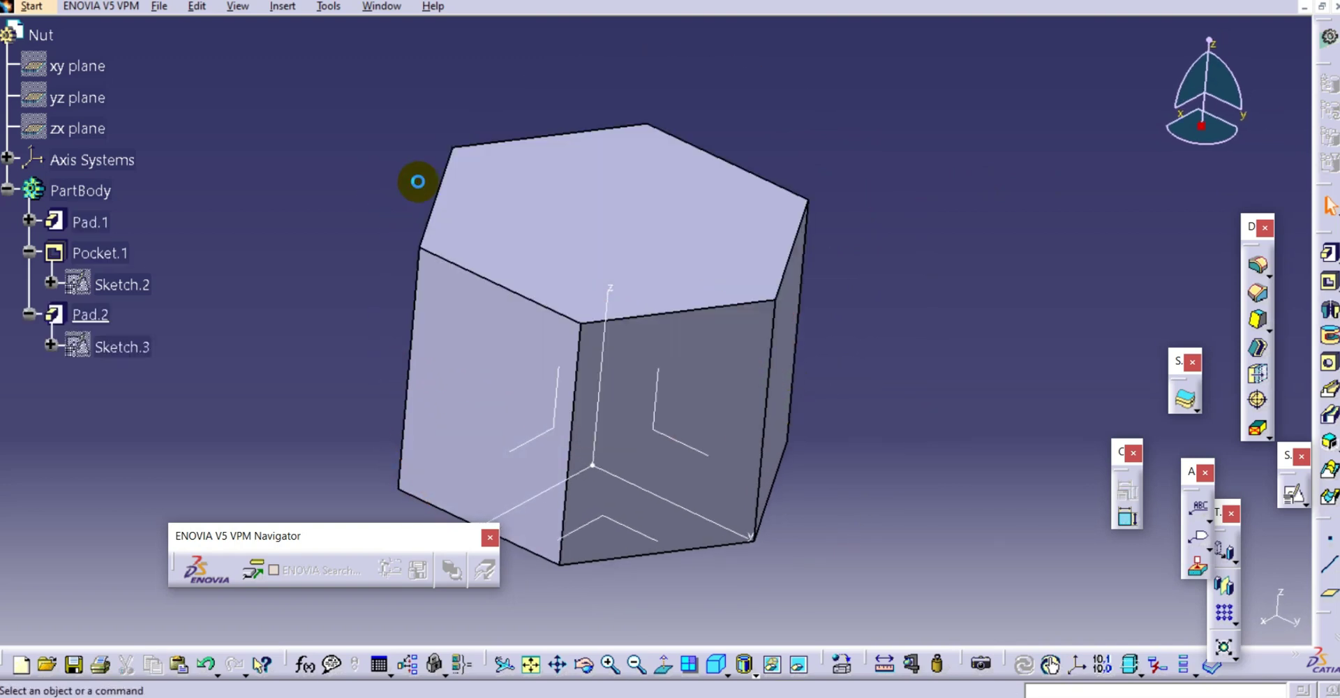
{"action": "left_click", "coordinate": [417, 181]}
{"action": "left_click", "coordinate": [288, 200]}
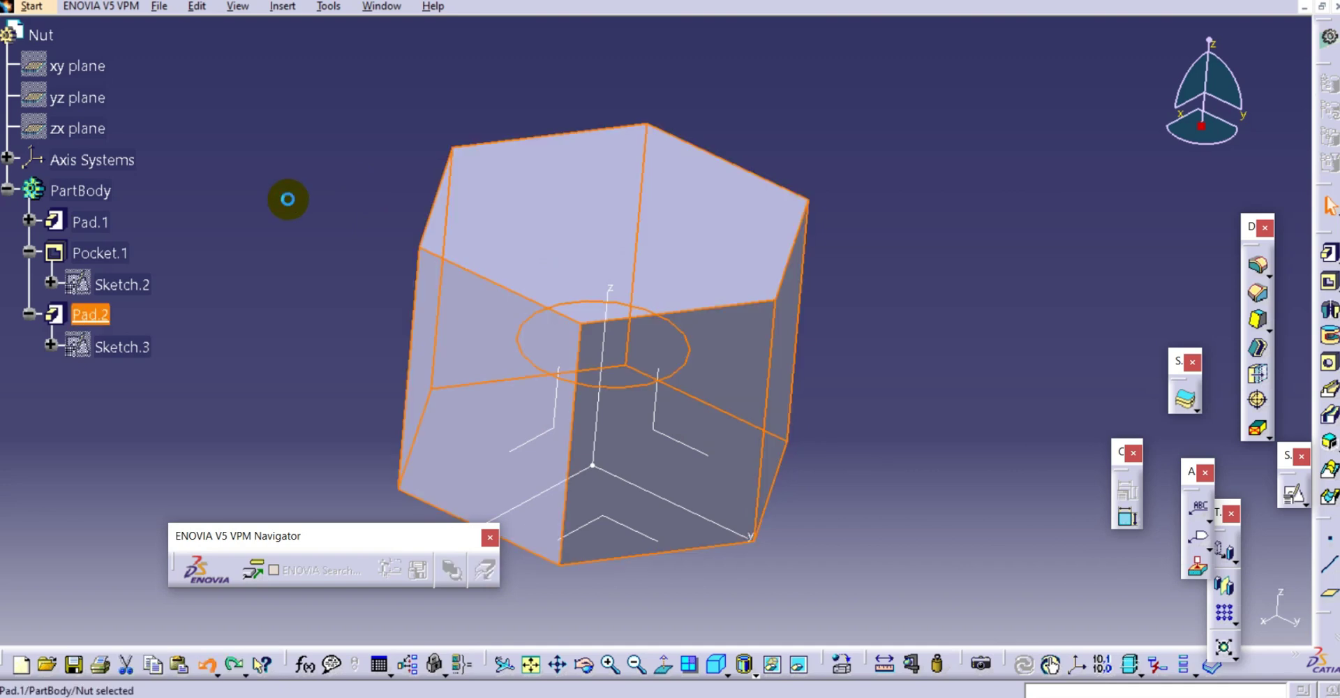
{"action": "key", "text": "Delete"}
{"action": "left_click", "coordinate": [299, 197]}
{"action": "mouse_move", "coordinate": [457, 233]}
{"action": "middle_mouse_down"}
{"action": "mouse_move", "coordinate": [485, 96]}
{"action": "mouse_move", "coordinate": [509, 82]}
{"action": "middle_mouse_up"}
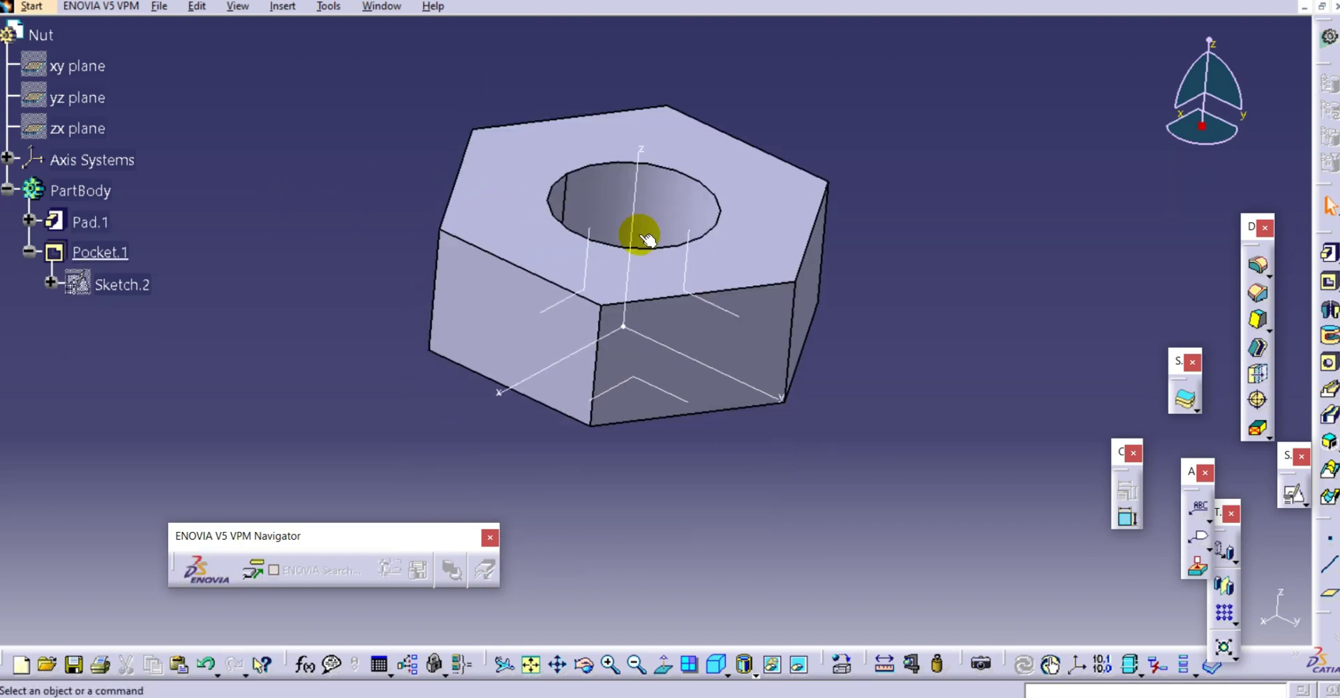
{"action": "left_click", "coordinate": [646, 239]}
{"action": "middle_click_drag", "start_coordinate": [645, 239], "coordinate": [655, 296]}
{"action": "left_click", "coordinate": [934, 305]}
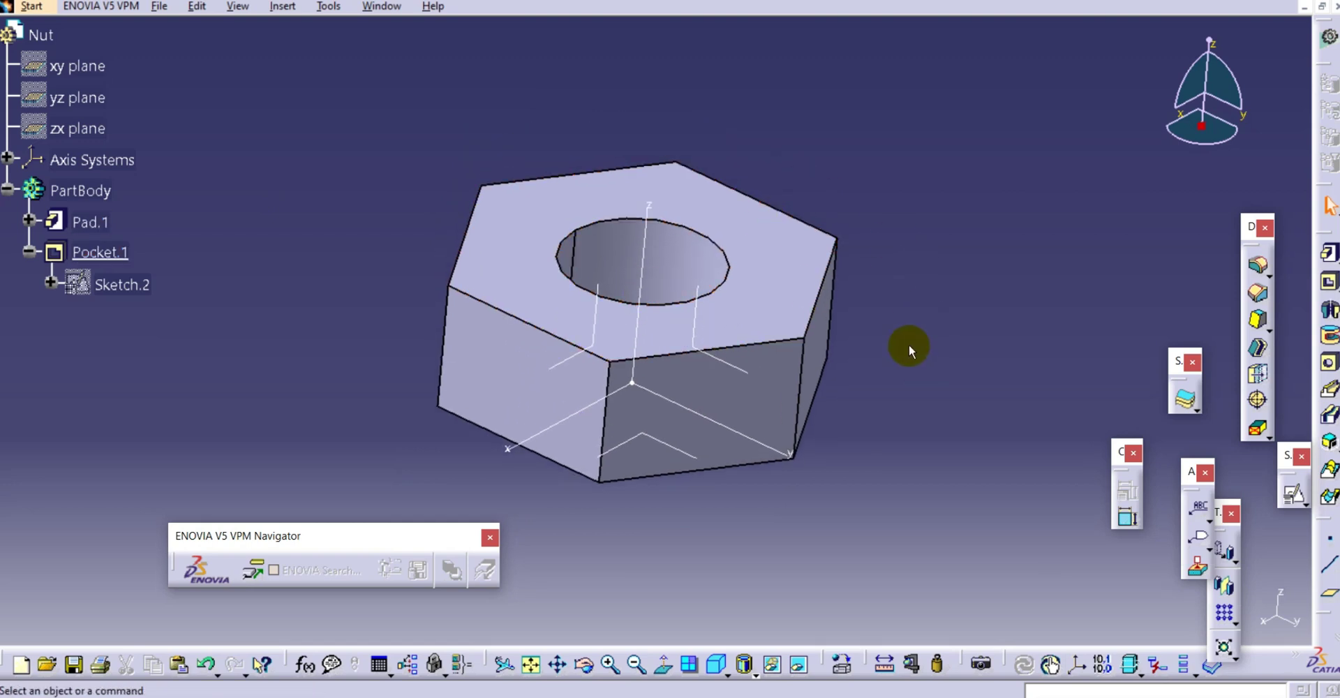
{"action": "middle_click_drag", "start_coordinate": [1000, 306], "coordinate": [991, 251]}
{"action": "middle_click_drag", "start_coordinate": [784, 365], "coordinate": [656, 280]}
{"action": "middle_click_drag", "start_coordinate": [520, 138], "coordinate": [532, 165]}
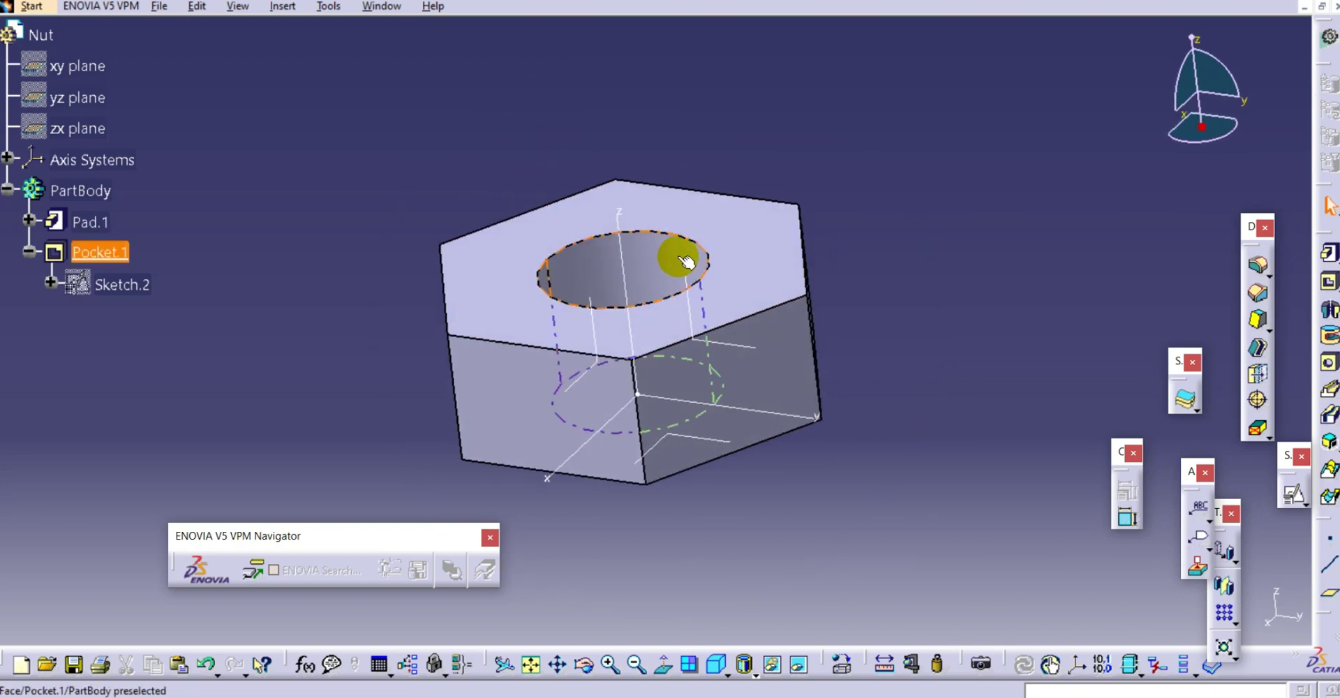
{"action": "middle_click_drag", "start_coordinate": [670, 96], "coordinate": [662, 173]}
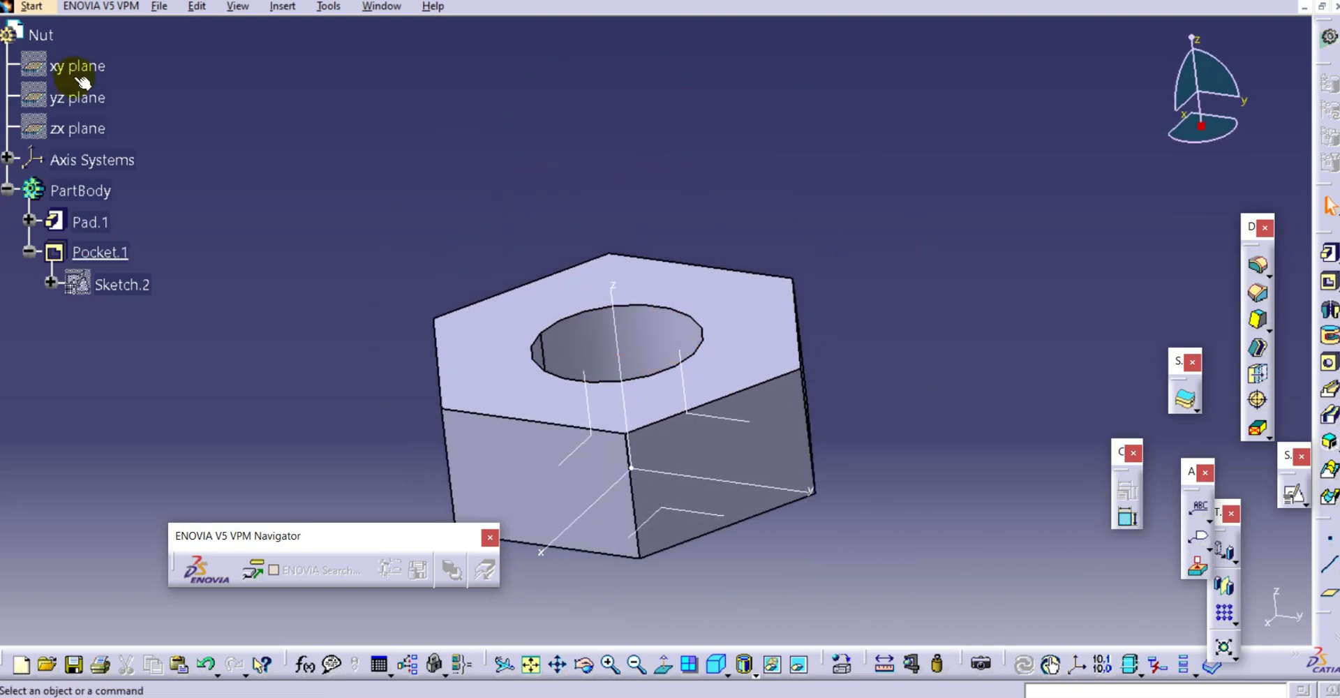
Step: Create an on-curve point on the hole's upper circular edge, at a length of 0 mm from the reference extremum
{"action": "left_click", "coordinate": [1330, 538]}
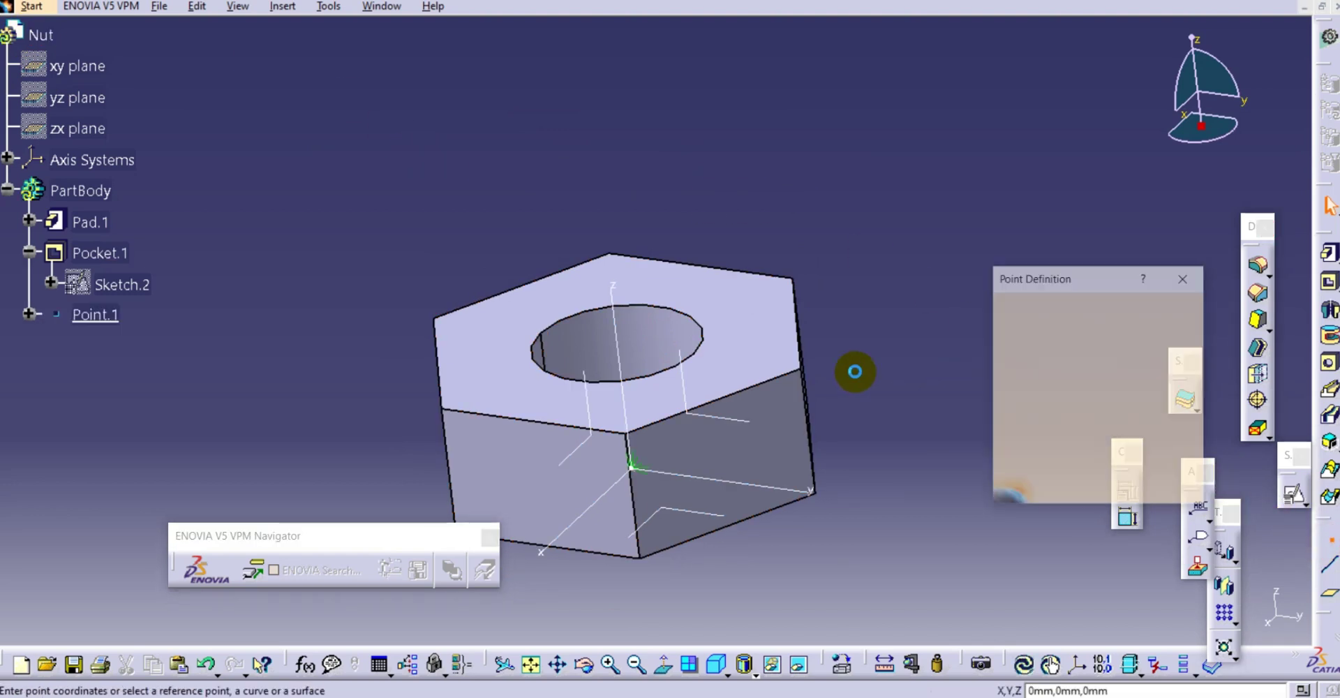
{"action": "left_click", "coordinate": [630, 306]}
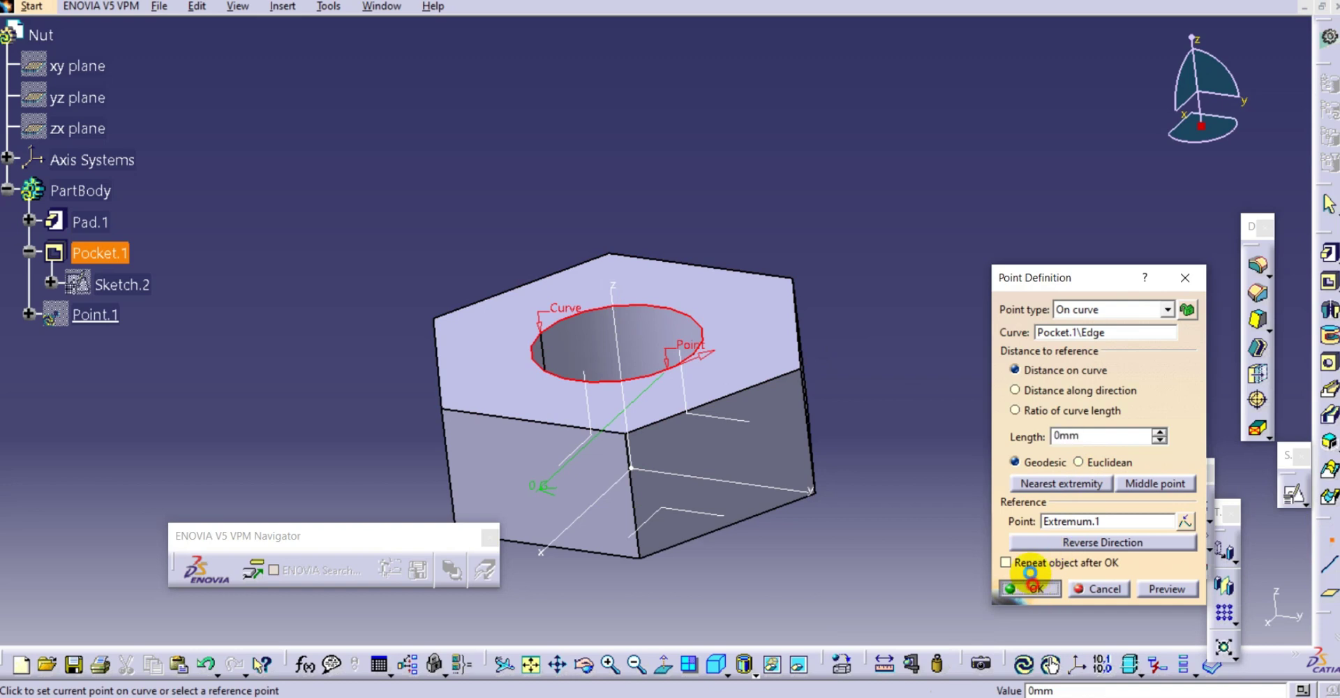
{"action": "left_click", "coordinate": [1032, 586]}
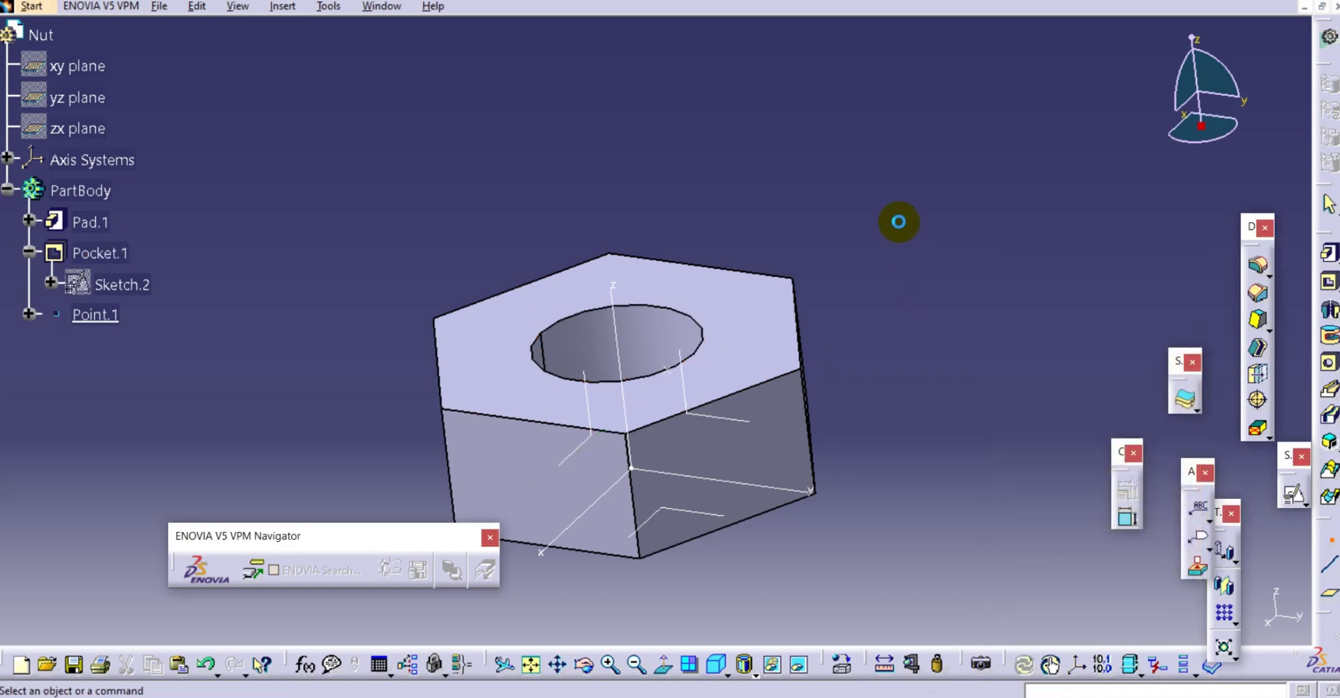
{"action": "left_click", "coordinate": [667, 367]}
{"action": "left_click", "coordinate": [483, 213]}
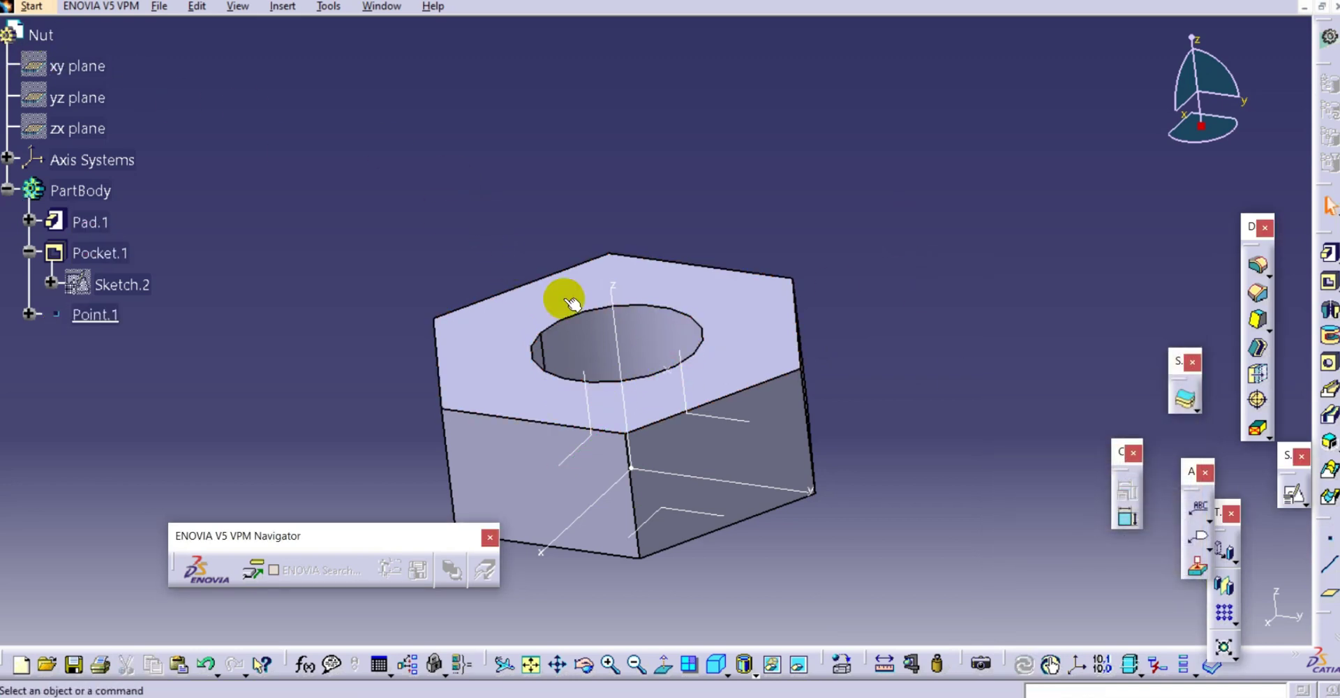
Step: Switch to the surface design workbench and define a helix starting at the hole-edge point with the Z Axis as its axis
{"action": "left_click", "coordinate": [44, 12]}
{"action": "mouse_move", "coordinate": [139, 90]}
{"action": "left_click", "coordinate": [357, 152]}
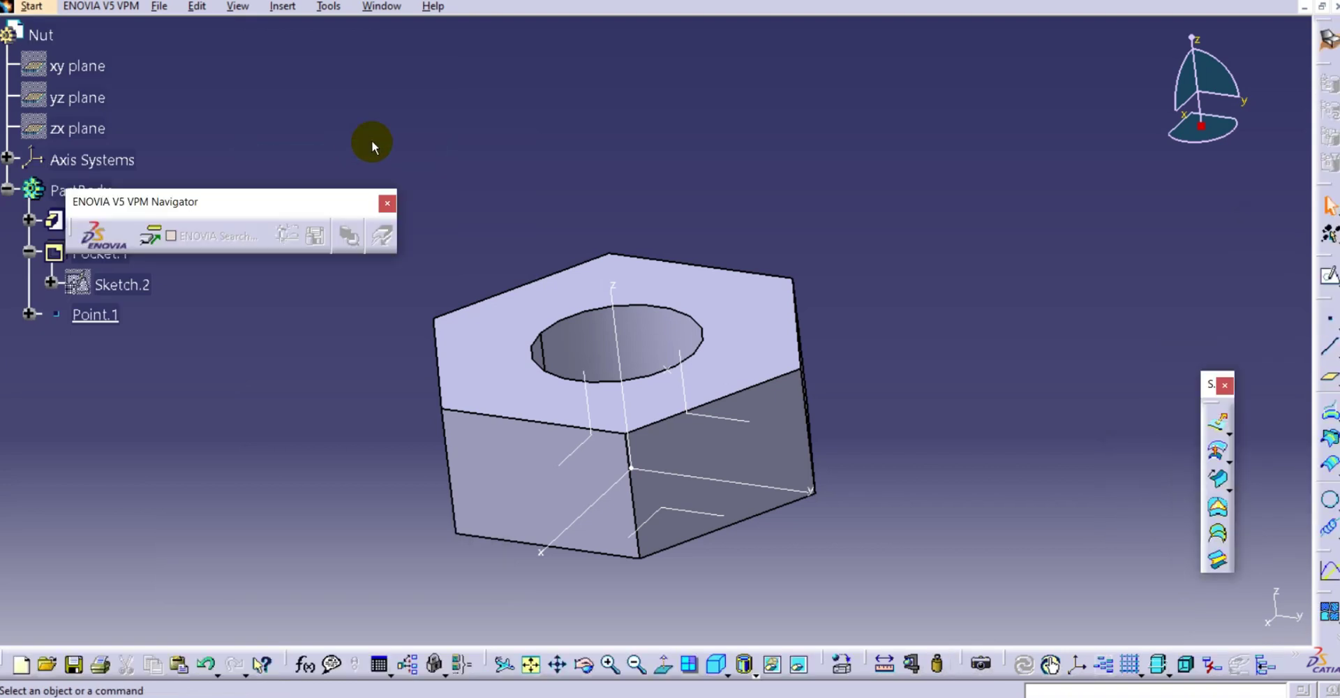
{"action": "left_click", "coordinate": [1328, 530]}
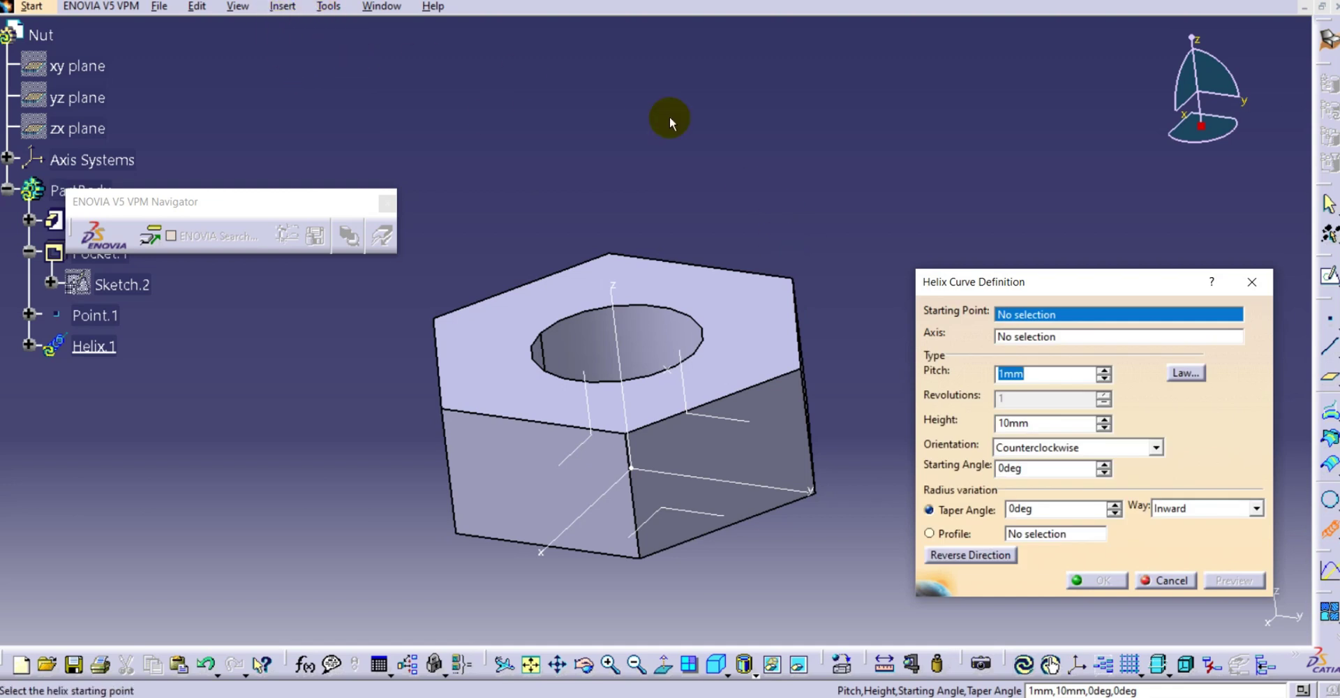
{"action": "left_click", "coordinate": [669, 368]}
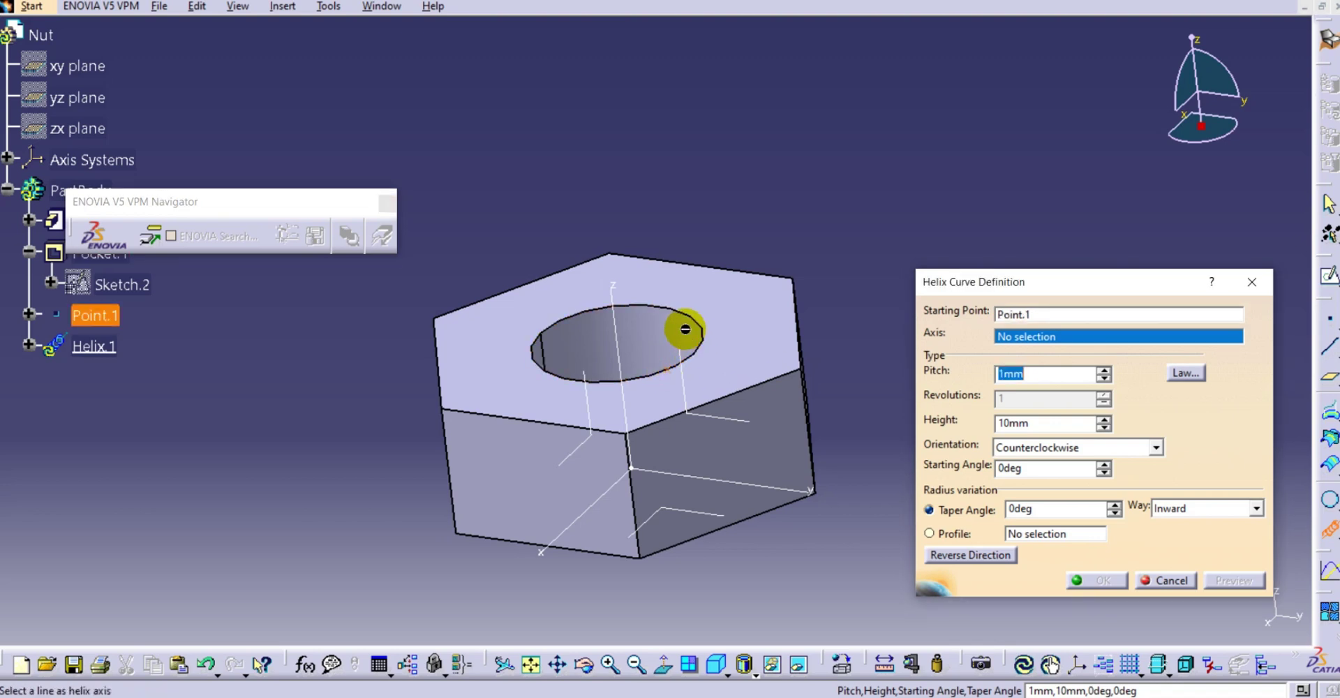
{"action": "right_click", "coordinate": [1058, 347]}
{"action": "left_click", "coordinate": [1103, 410]}
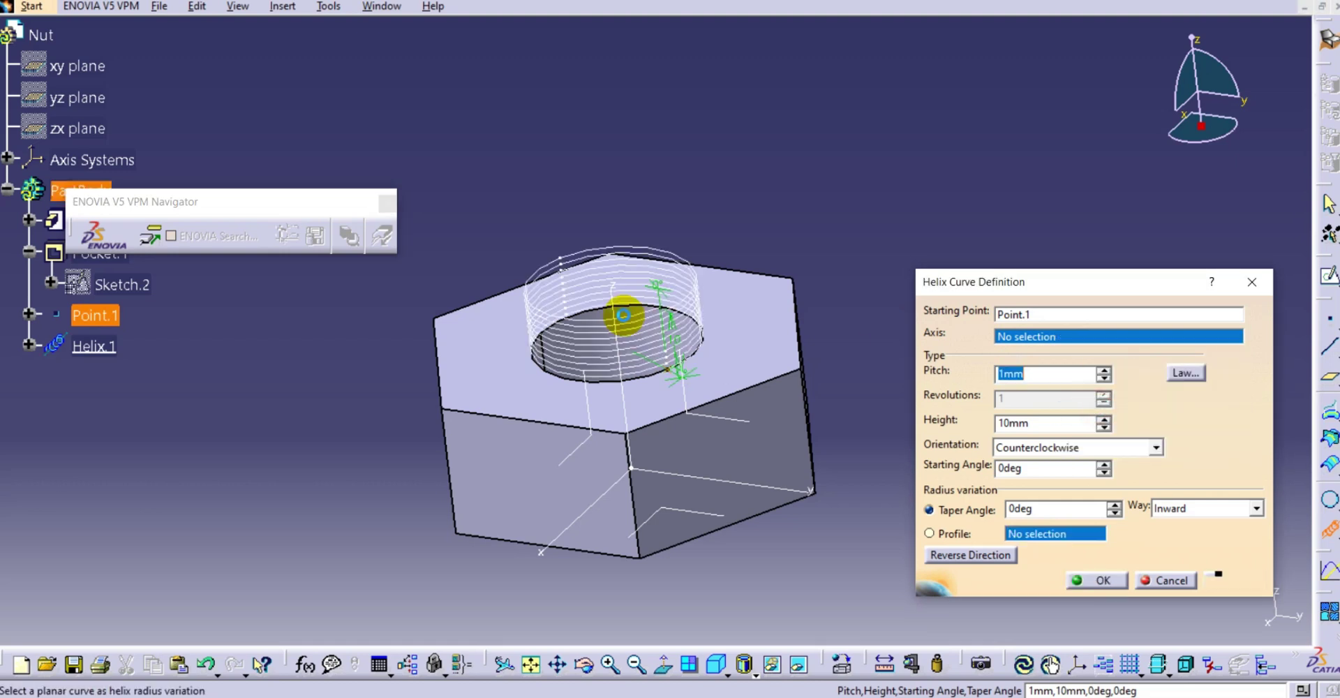
{"action": "left_click", "coordinate": [623, 316]}
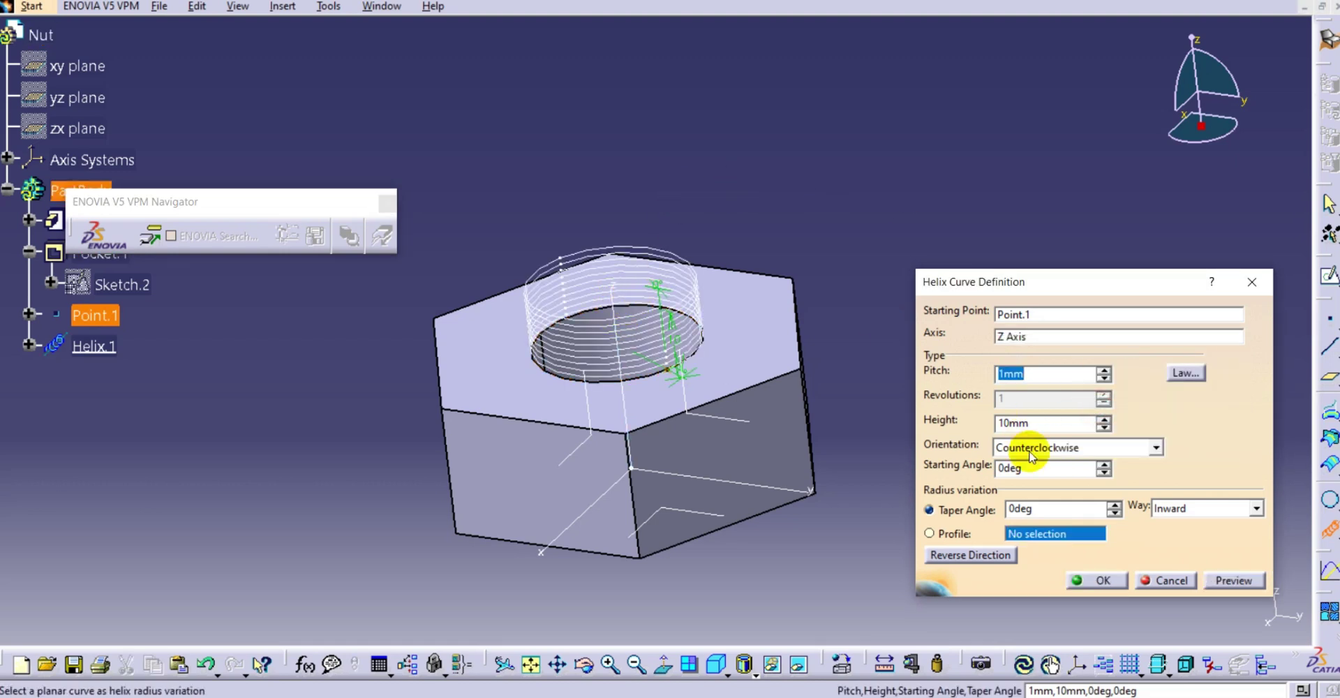
Step: Reverse the helix direction down into the hole, set its height to 20 mm with a larger pitch, and create it
{"action": "left_click", "coordinate": [957, 557]}
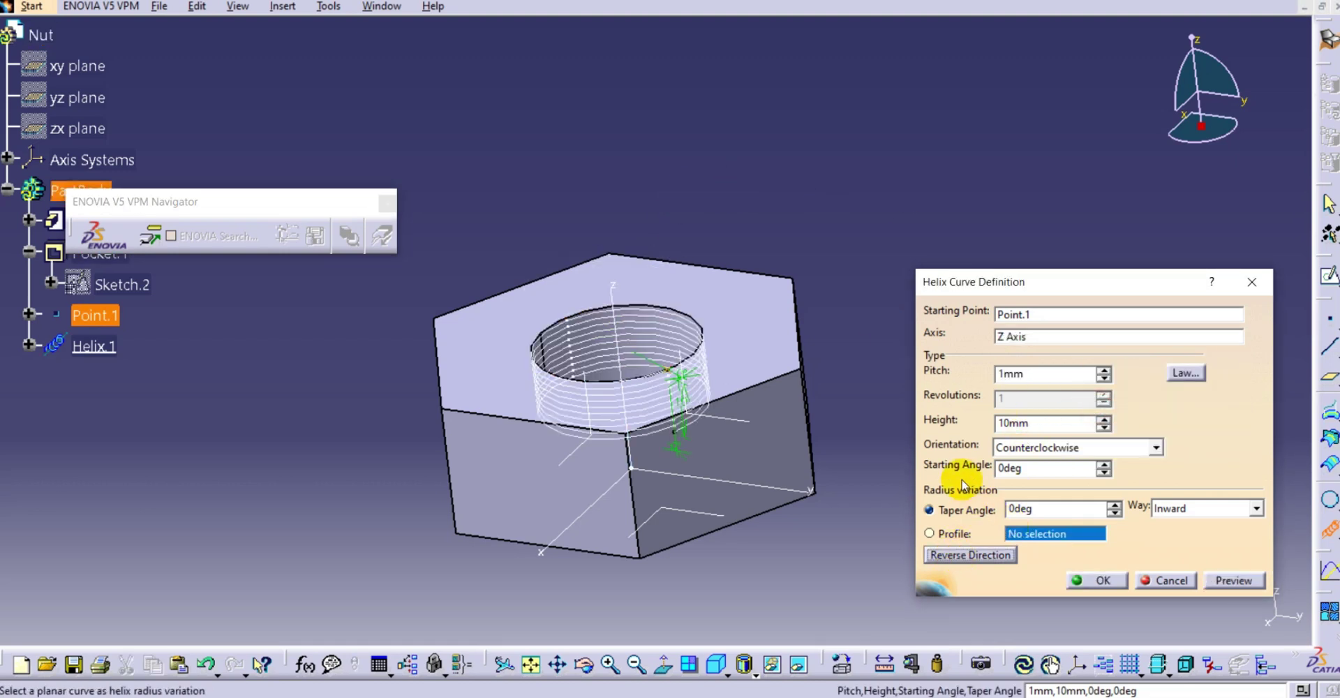
{"action": "left_click", "coordinate": [1040, 424]}
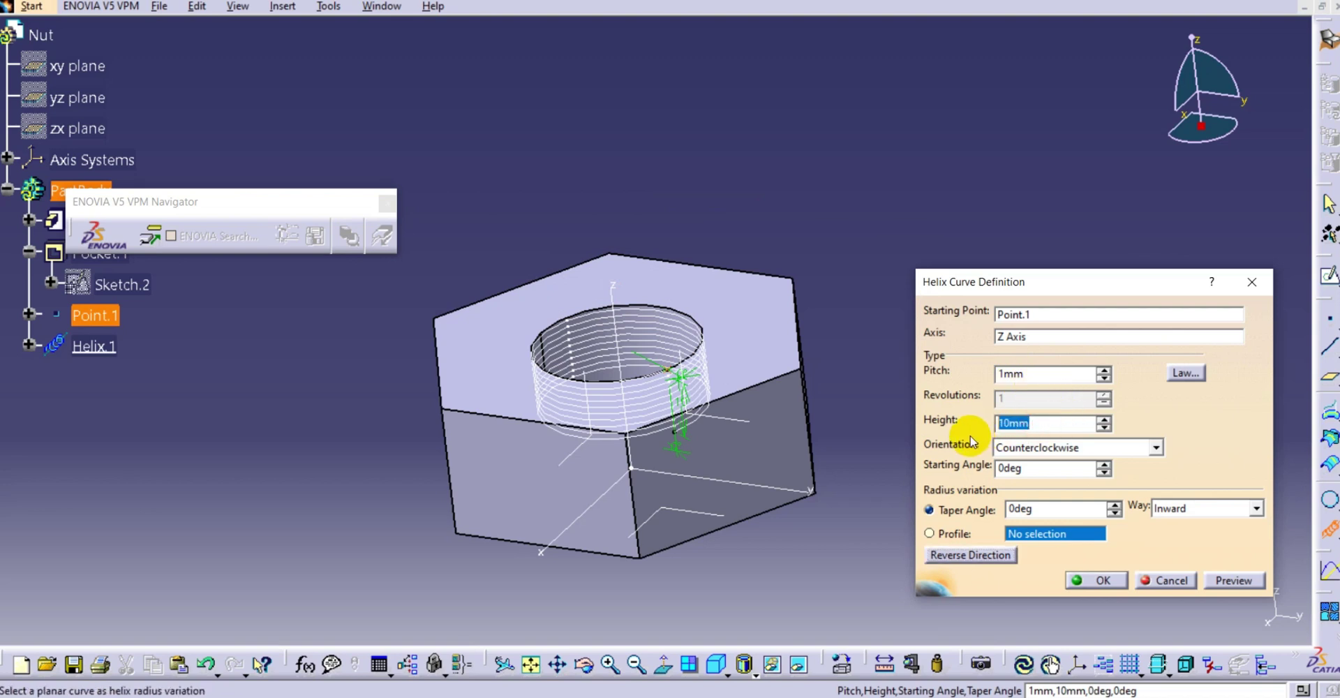
{"action": "left_click", "coordinate": [1036, 374]}
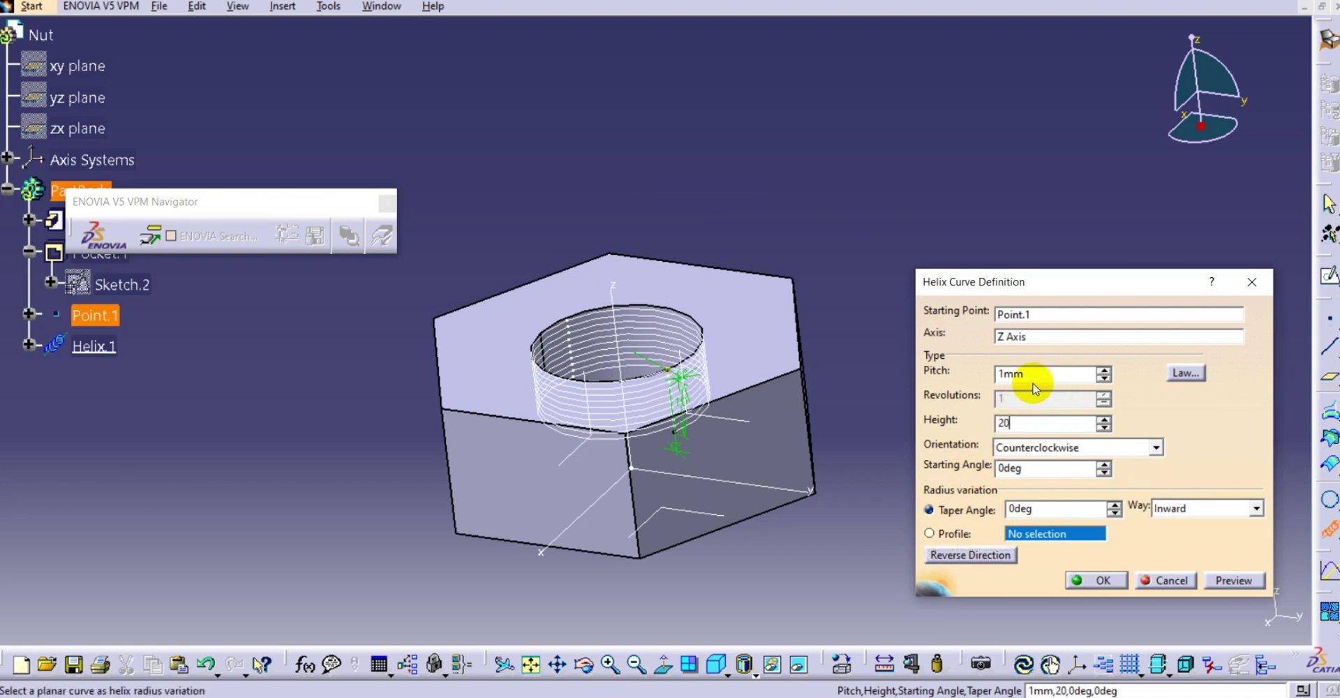
{"action": "middle_click_drag", "start_coordinate": [694, 289], "coordinate": [670, 317]}
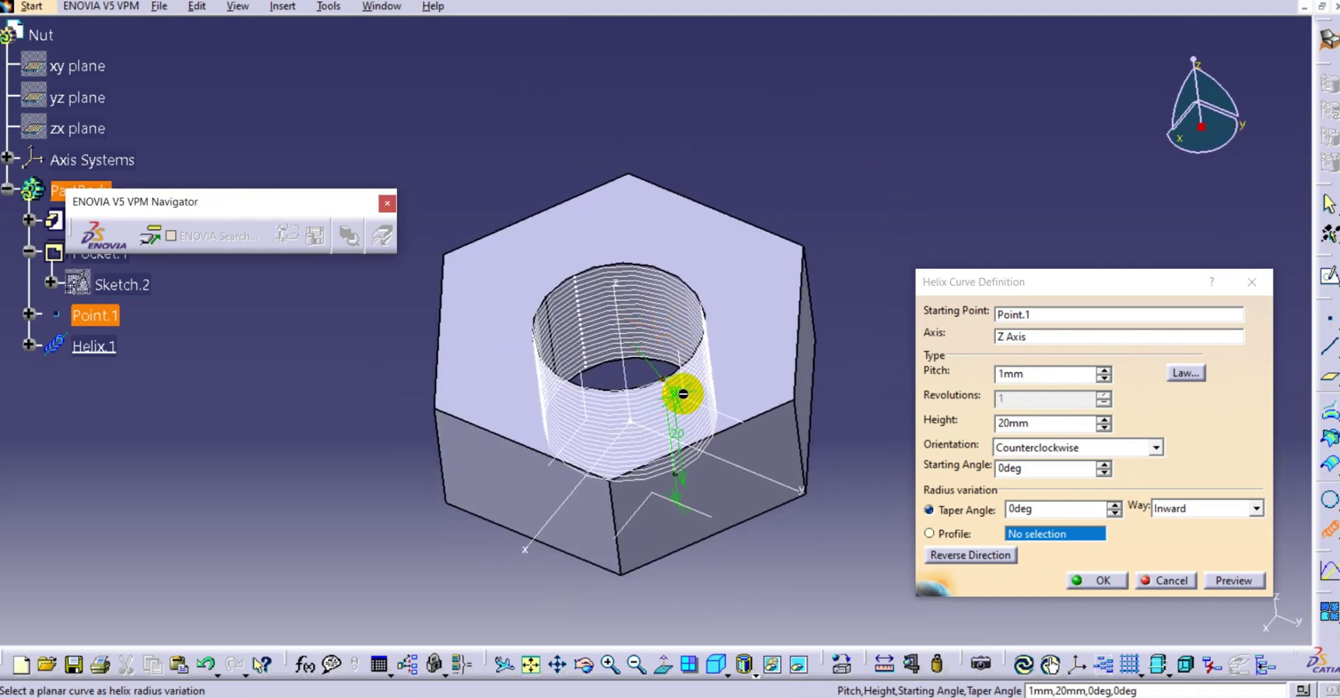
{"action": "left_click", "coordinate": [1059, 372]}
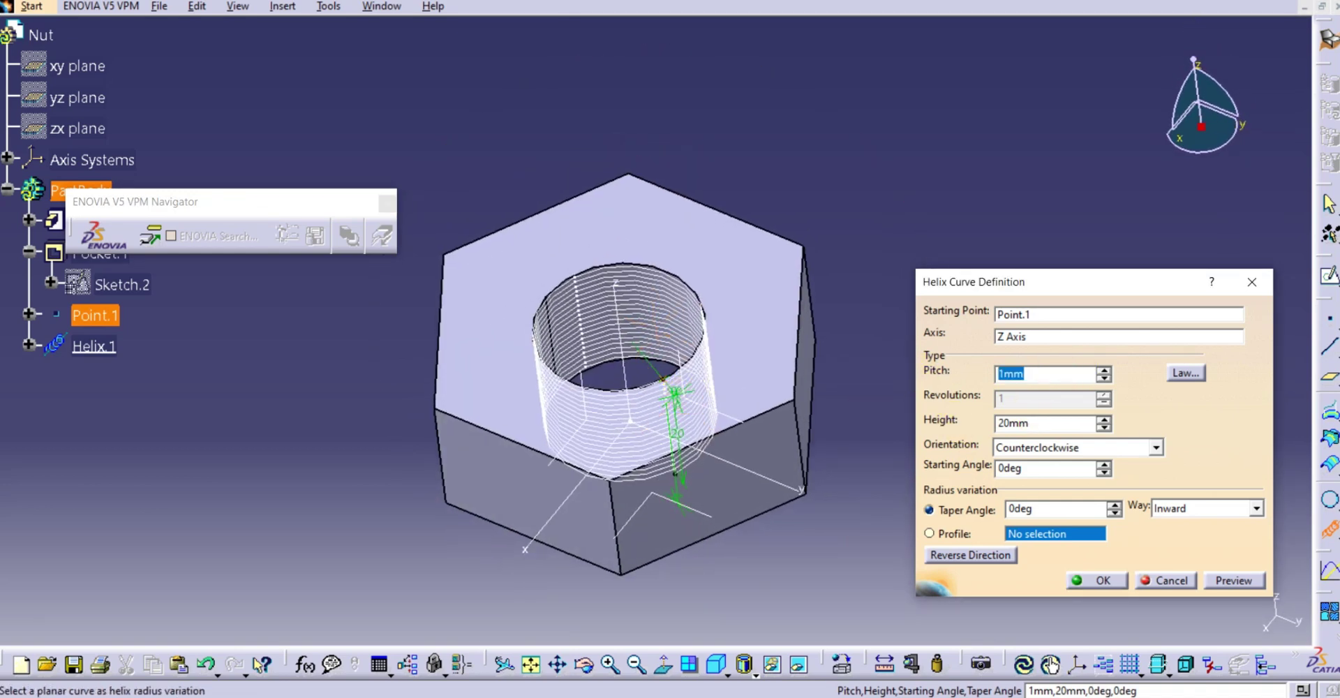
{"action": "left_click", "coordinate": [919, 373]}
{"action": "key", "text": "Return"}
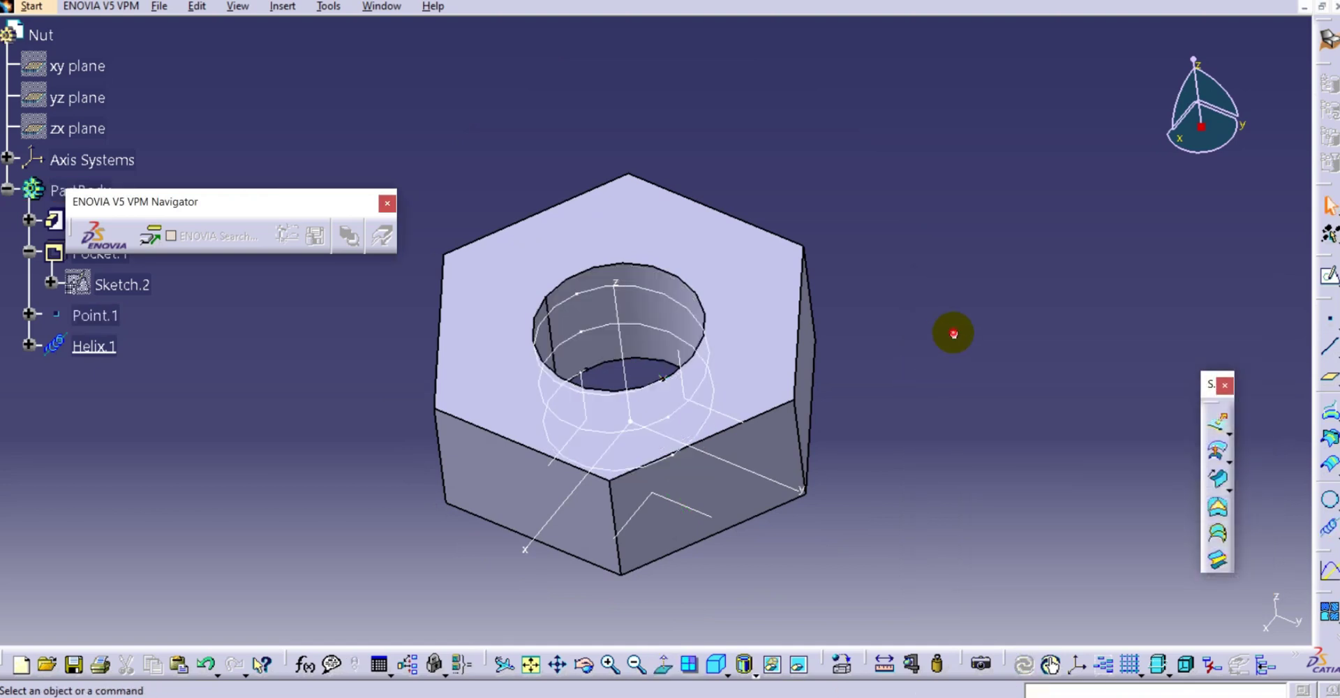
Step: Switch to the part design workbench and create a plane normal to the helix at its start point on the hole edge
{"action": "middle_click_drag", "start_coordinate": [694, 383], "coordinate": [569, 143]}
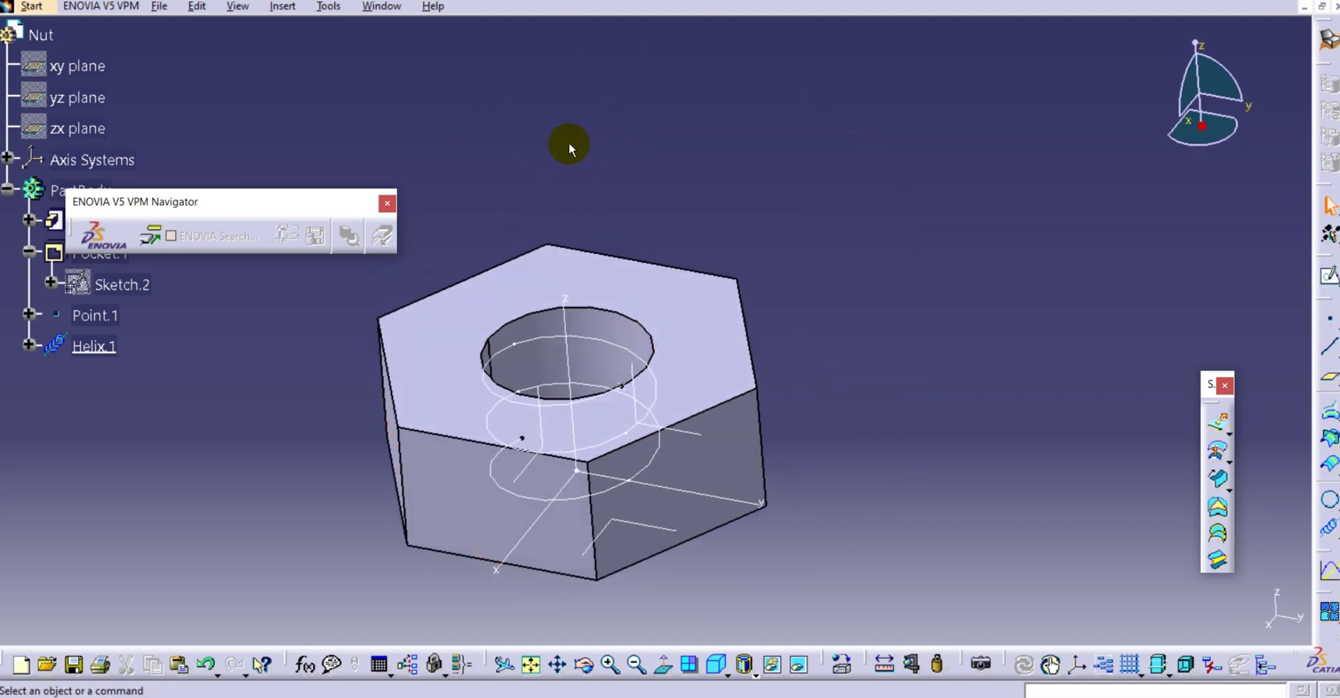
{"action": "left_click", "coordinate": [49, 13]}
{"action": "mouse_move", "coordinate": [76, 46]}
{"action": "left_click", "coordinate": [287, 45]}
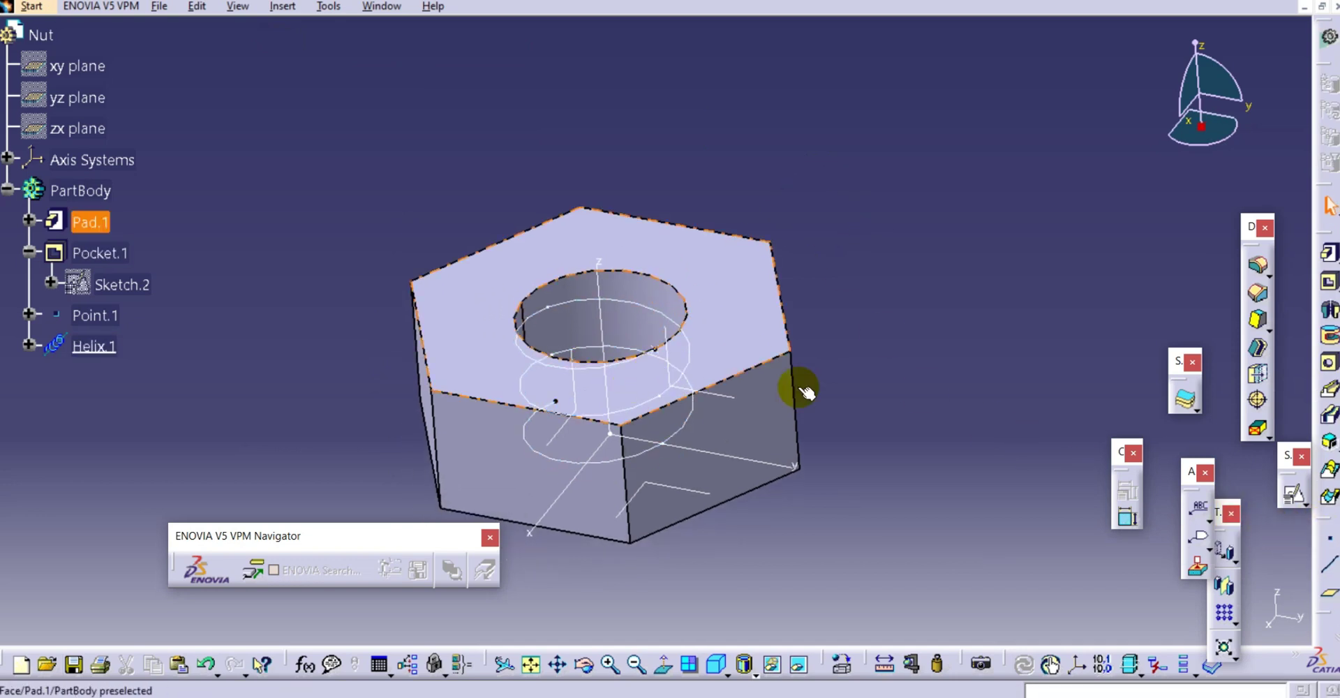
{"action": "left_click", "coordinate": [1326, 599]}
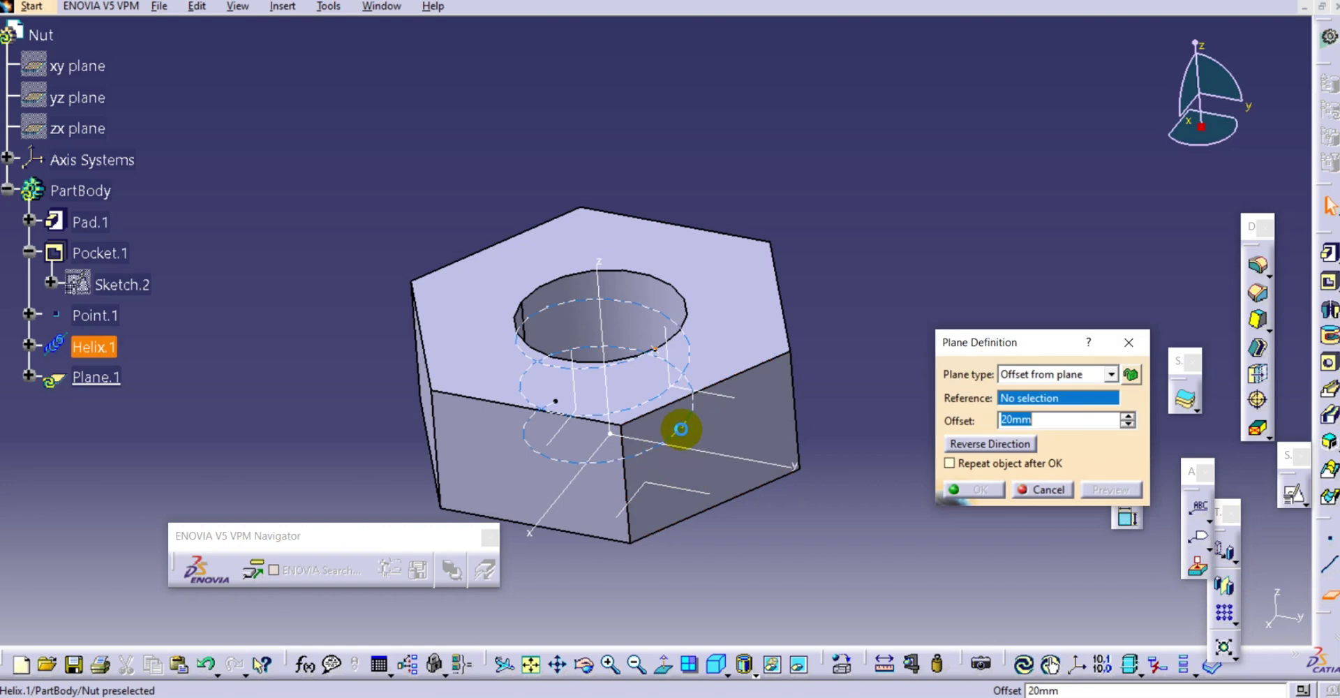
{"action": "left_click", "coordinate": [686, 426]}
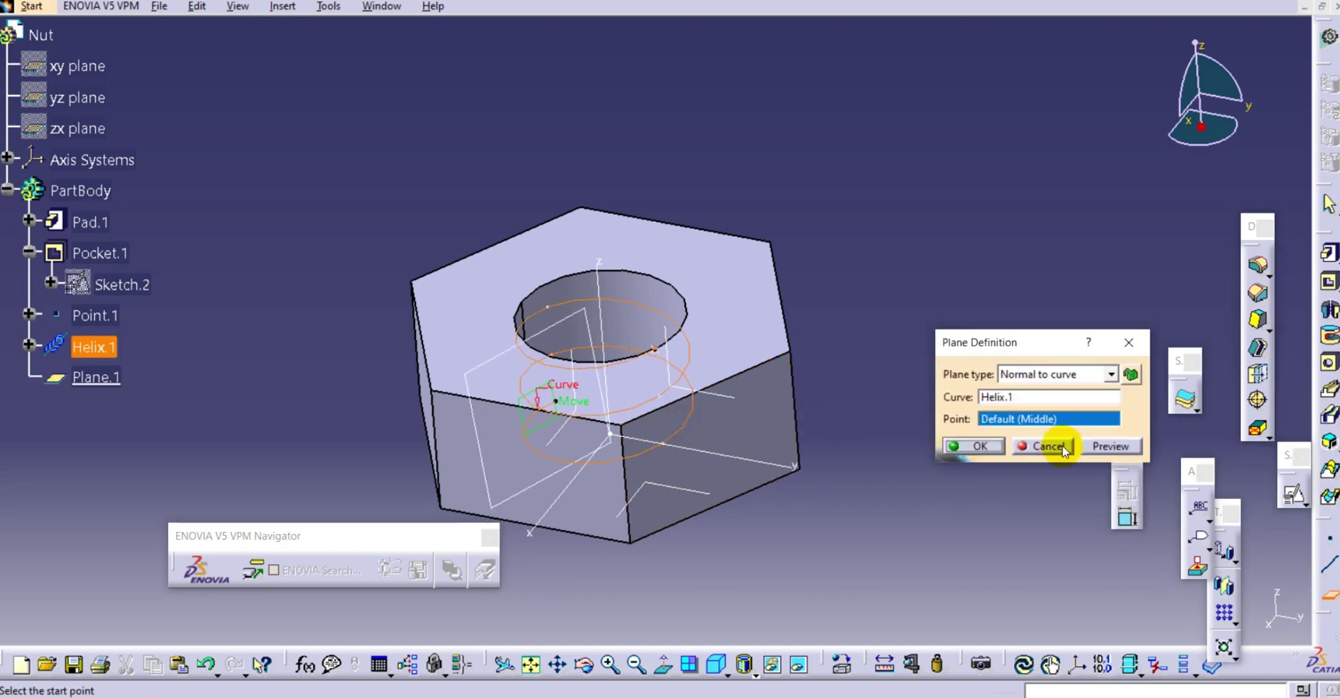
{"action": "left_click", "coordinate": [661, 351]}
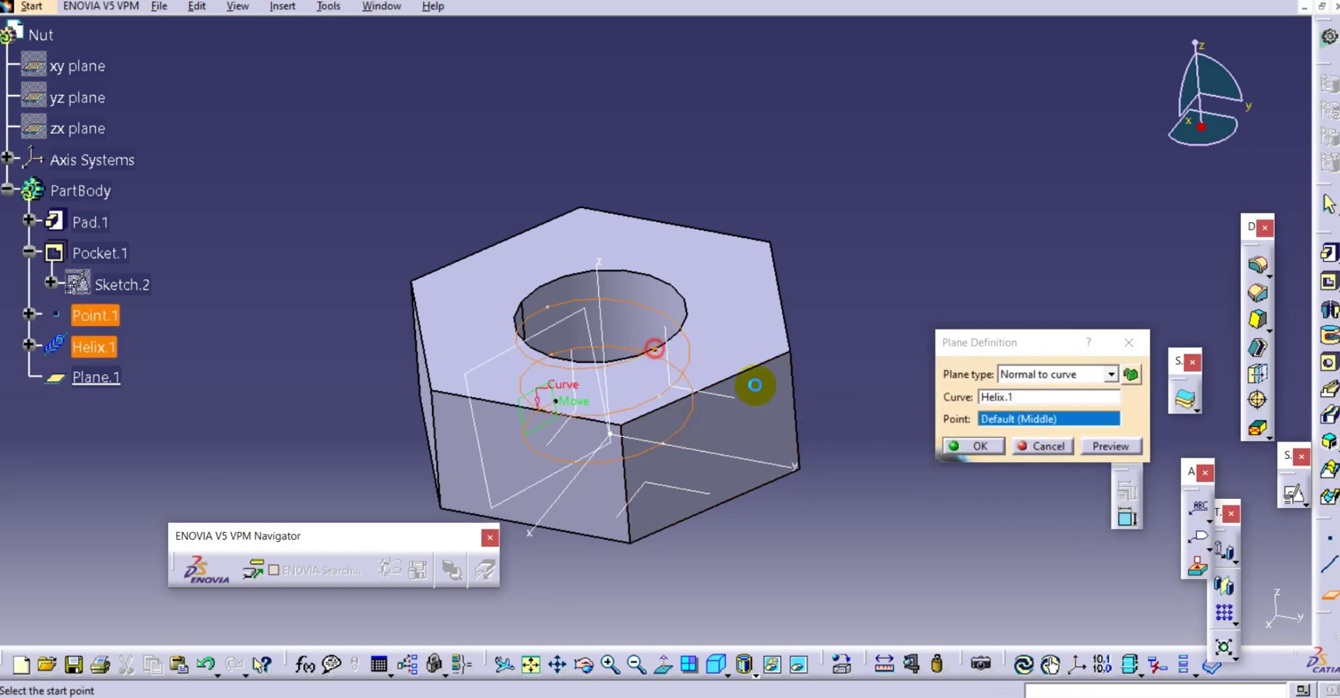
{"action": "left_click", "coordinate": [972, 446]}
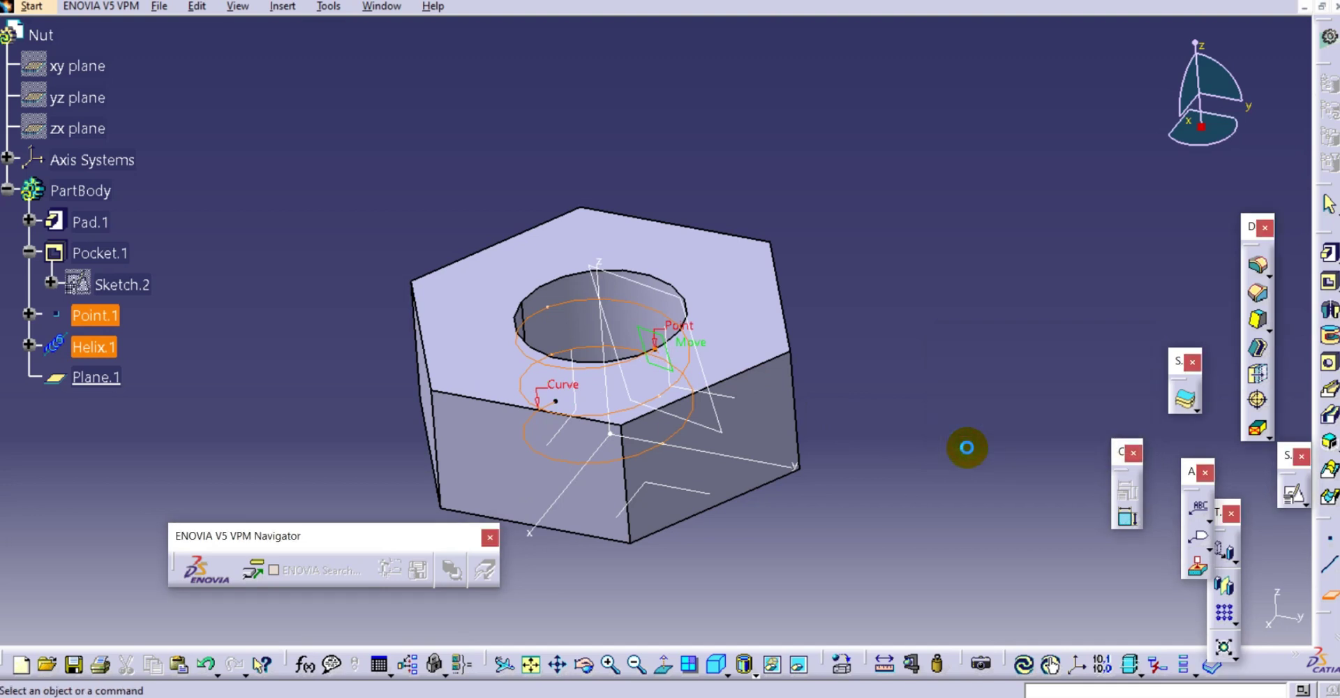
Step: Start a positioned sketch on the plane normal to the helix, with its origin projected from the helix start point
{"action": "middle_click_drag", "start_coordinate": [664, 409], "coordinate": [712, 335]}
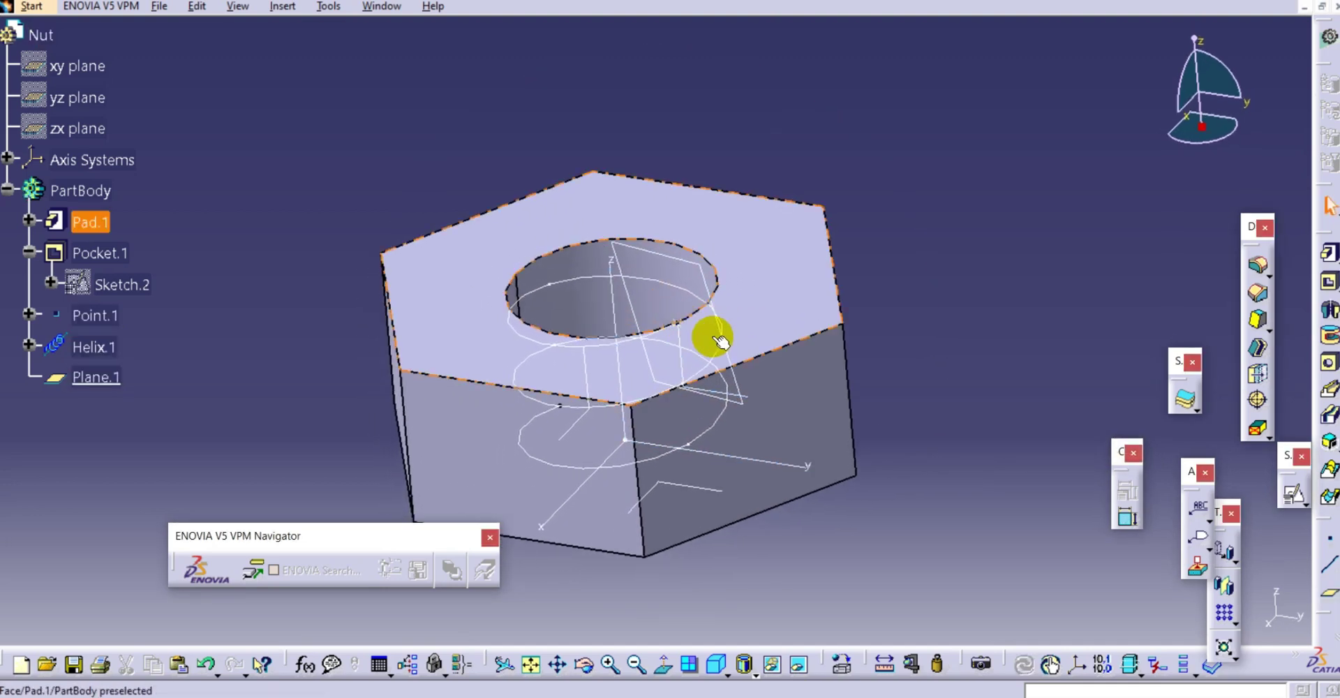
{"action": "left_click", "coordinate": [1289, 497]}
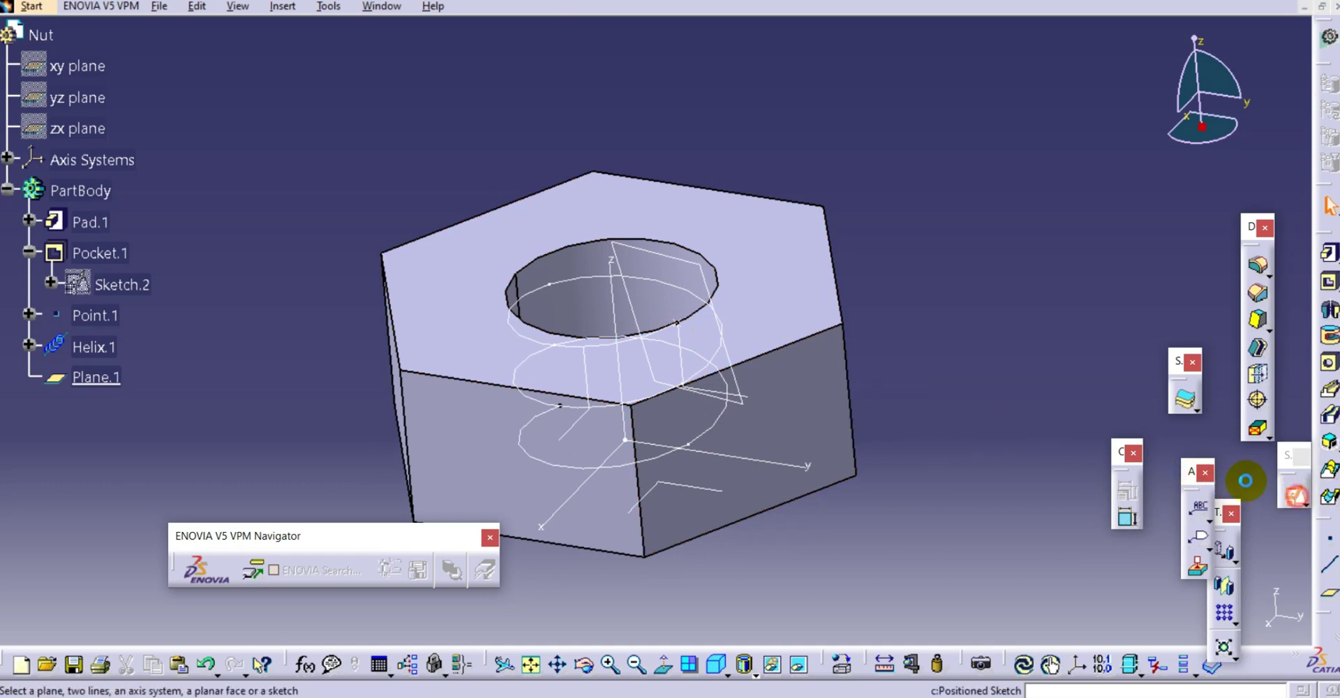
{"action": "left_click", "coordinate": [701, 269]}
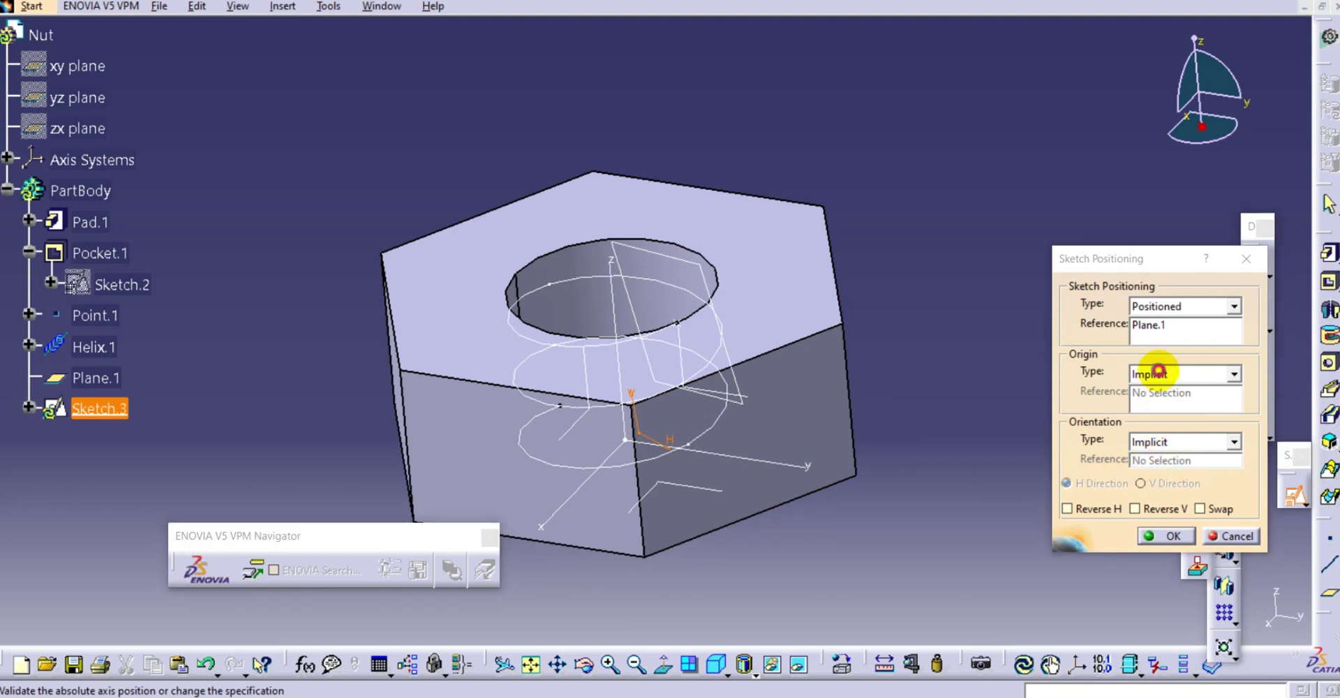
{"action": "left_click", "coordinate": [1159, 372]}
{"action": "left_click", "coordinate": [1166, 408]}
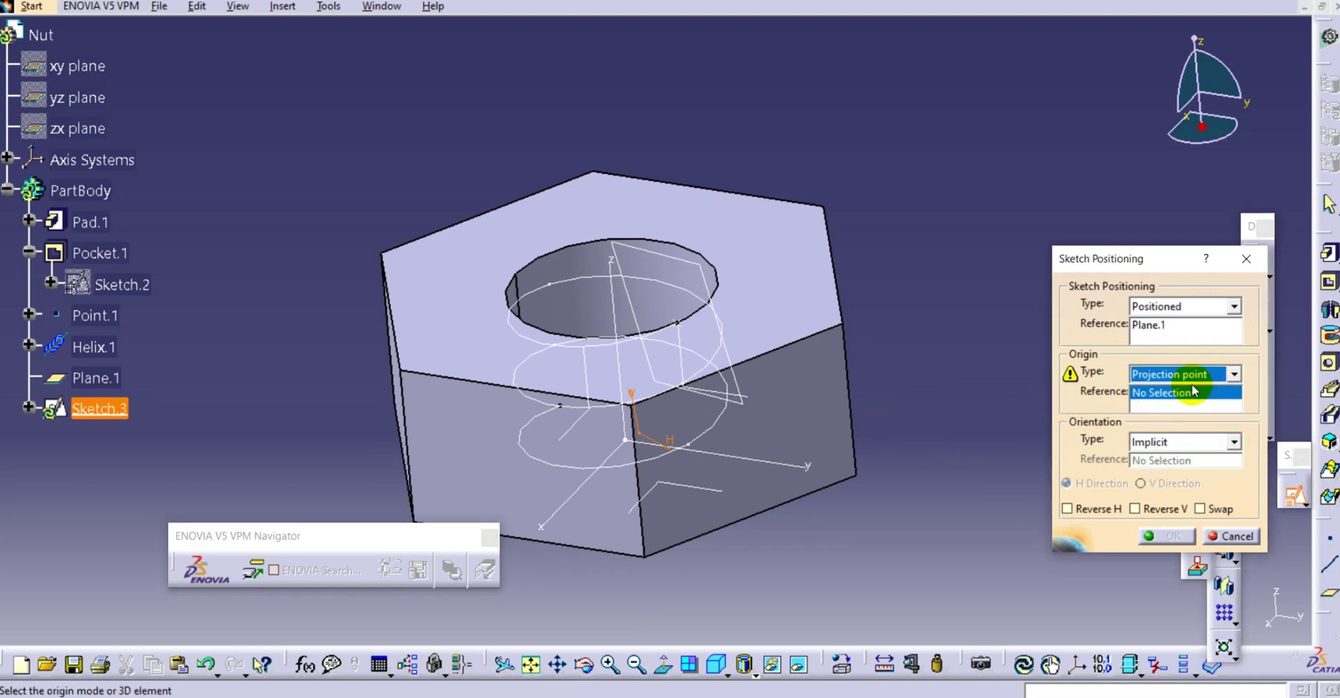
{"action": "left_click", "coordinate": [676, 326]}
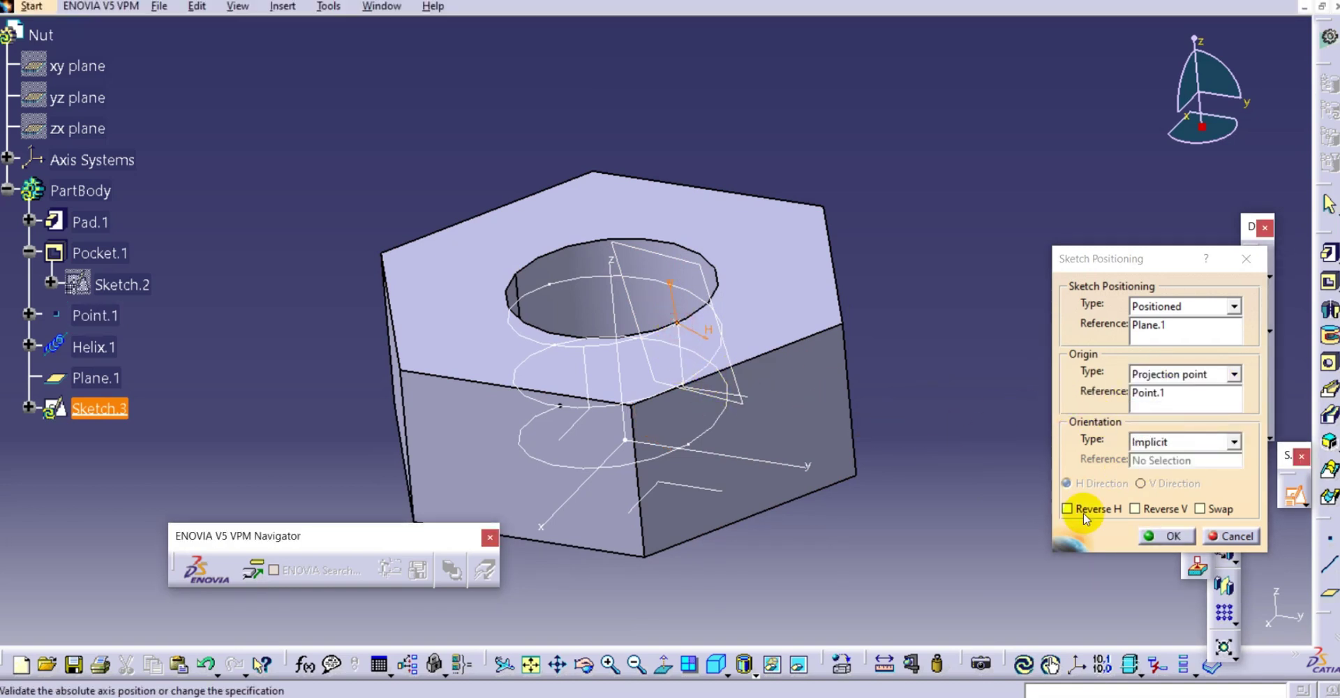
{"action": "left_click", "coordinate": [1157, 542]}
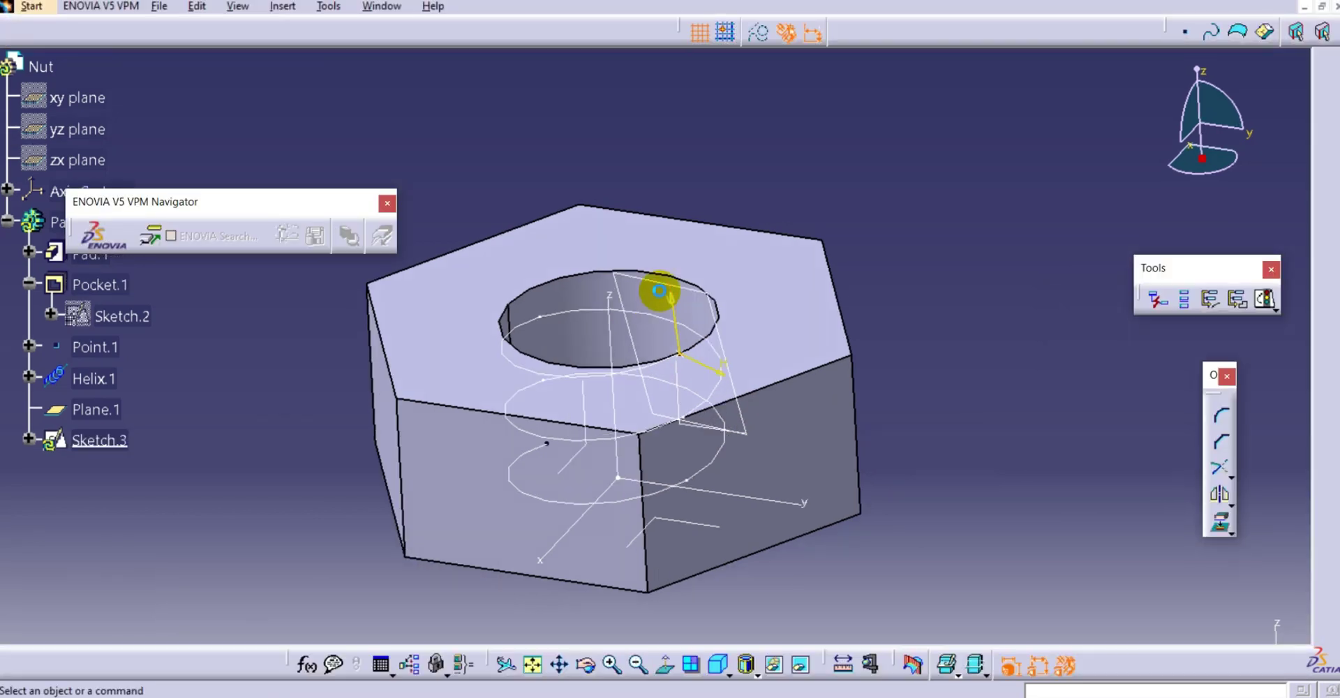
Step: Sketch a circle centred on the sketch origin, constrain its diameter to 4.5 mm, and exit the sketch
{"action": "left_click", "coordinate": [1332, 482]}
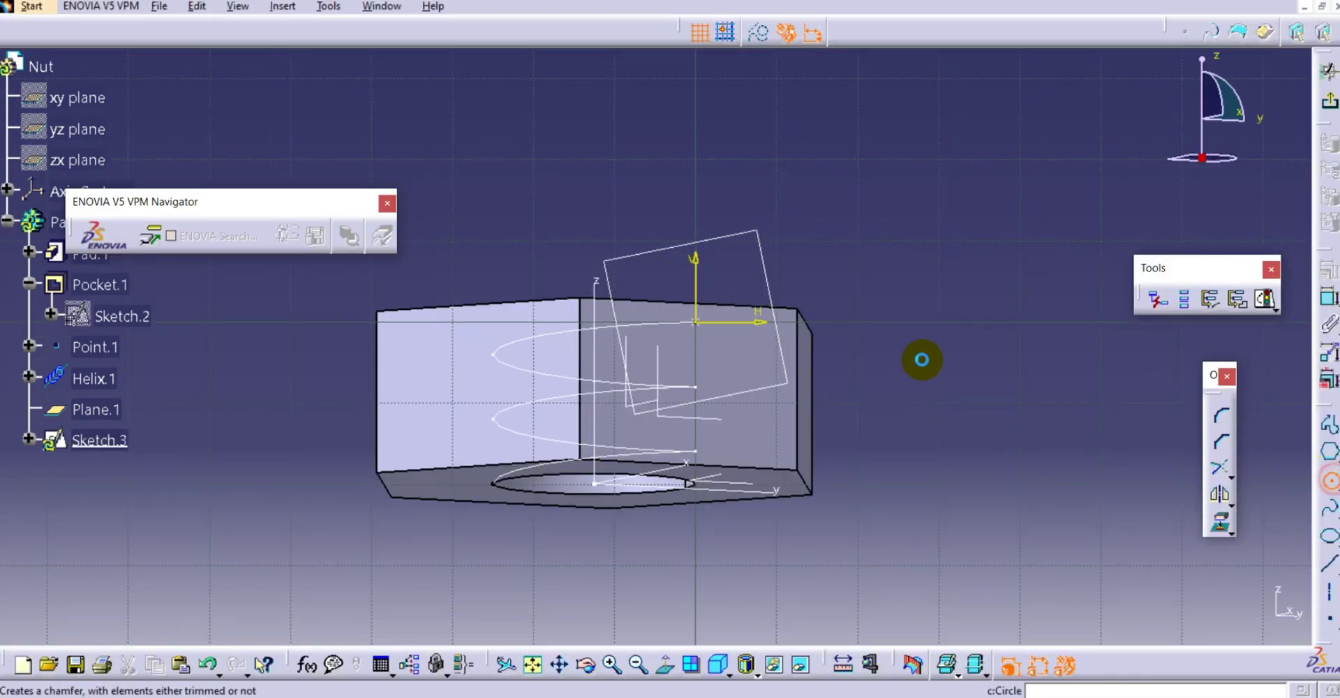
{"action": "left_click", "coordinate": [698, 320]}
{"action": "left_click", "coordinate": [727, 295]}
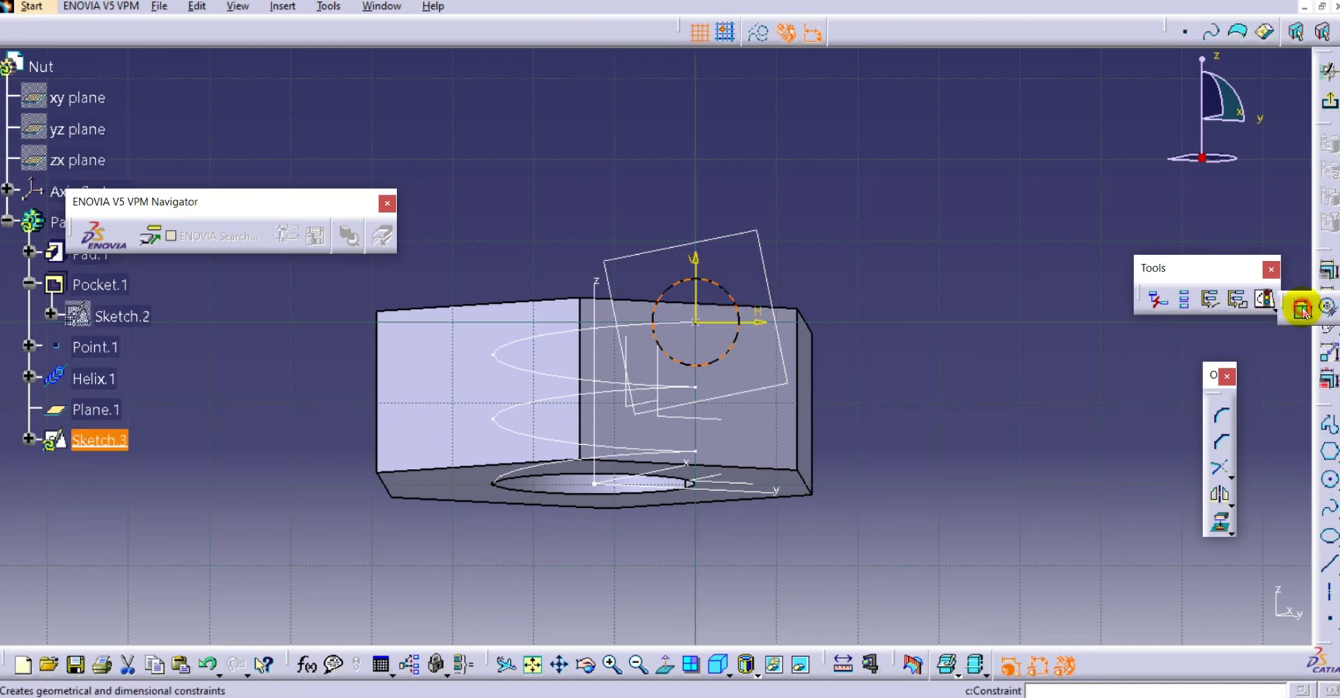
{"action": "left_click", "coordinate": [1303, 311]}
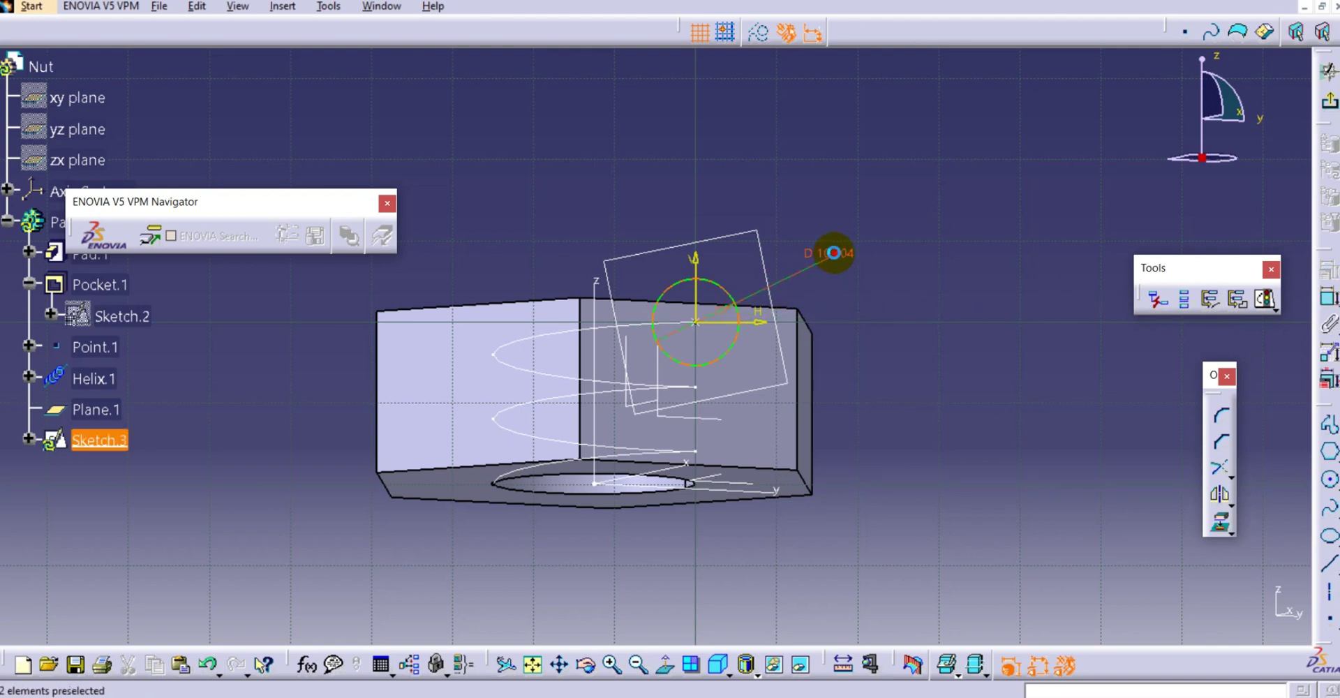
{"action": "double_click", "coordinate": [835, 252]}
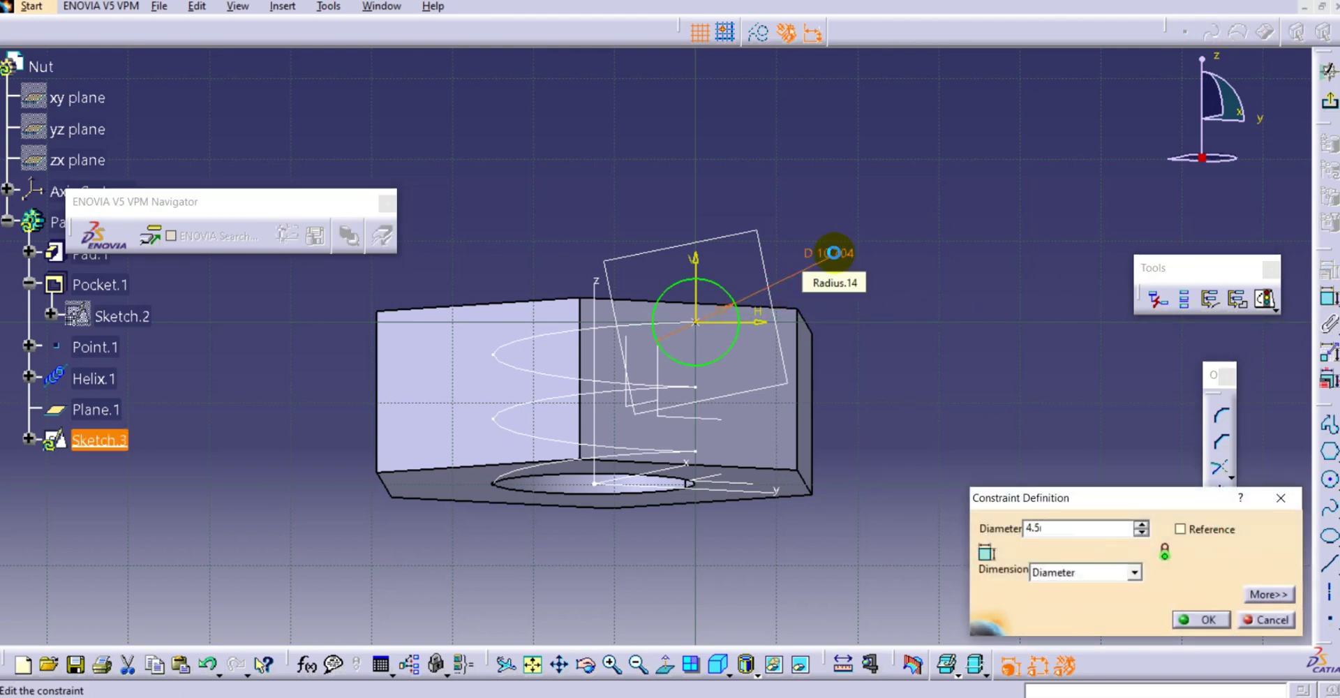
{"action": "key", "text": "Return"}
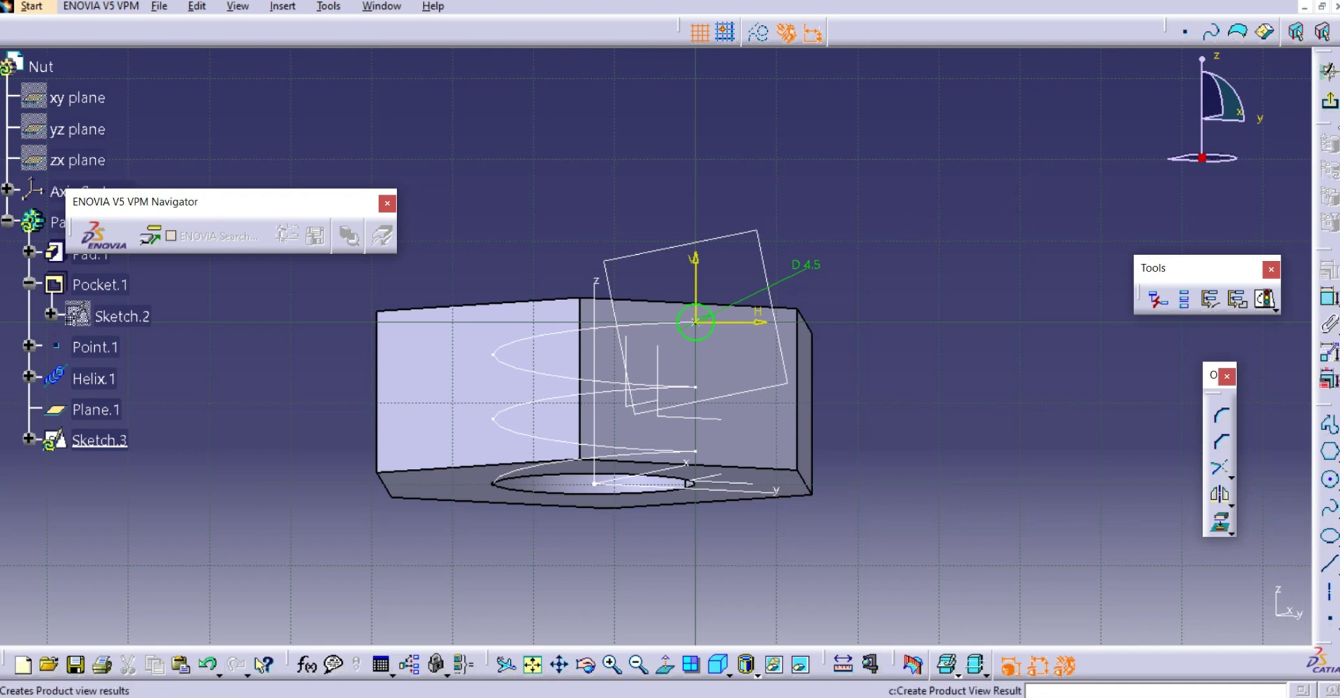
{"action": "left_click", "coordinate": [1330, 102]}
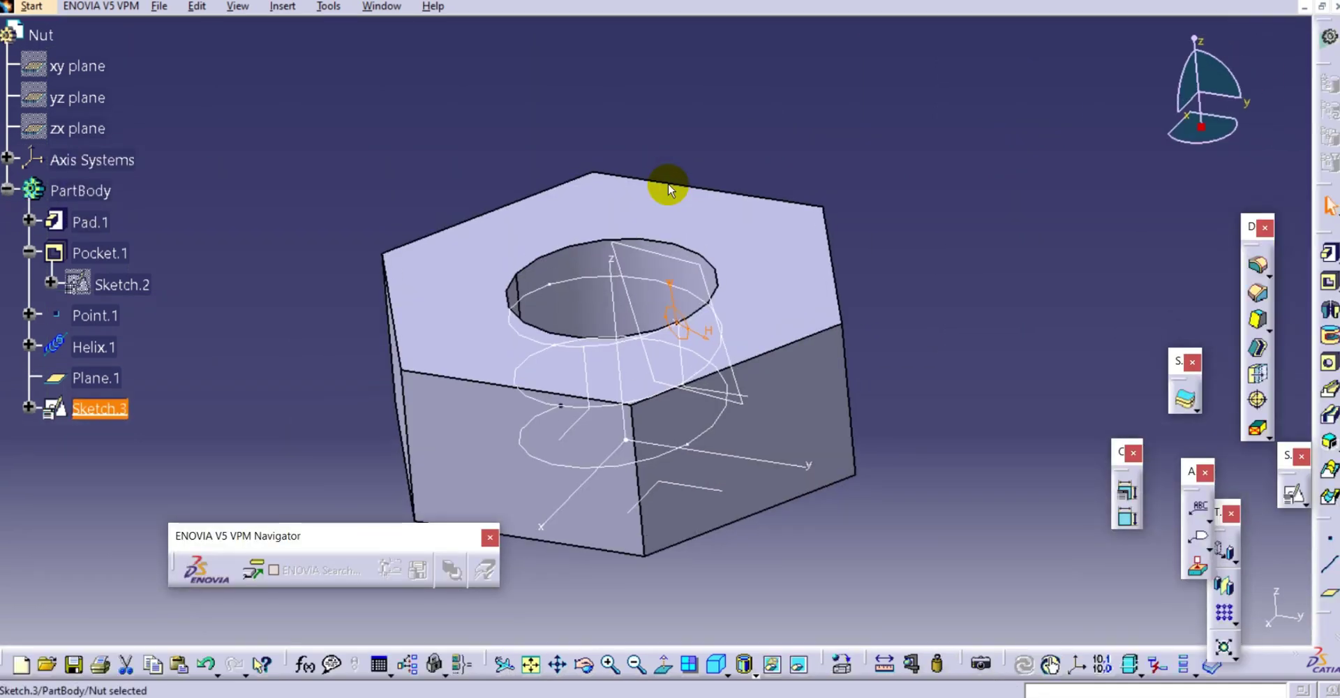
Step: Cut the nut's internal thread with a Slot, using the 4.5 mm circle sketch as profile and the helix as center curve
{"action": "left_click", "coordinate": [988, 216]}
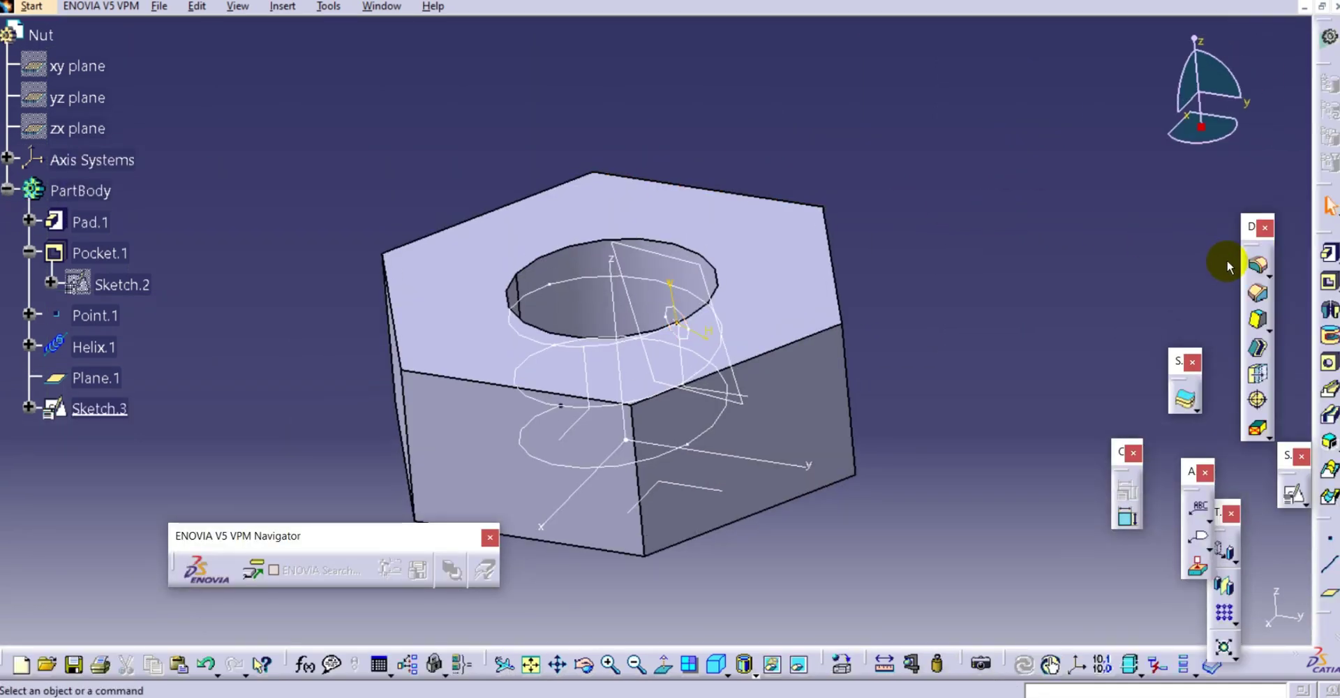
{"action": "left_click", "coordinate": [1330, 417]}
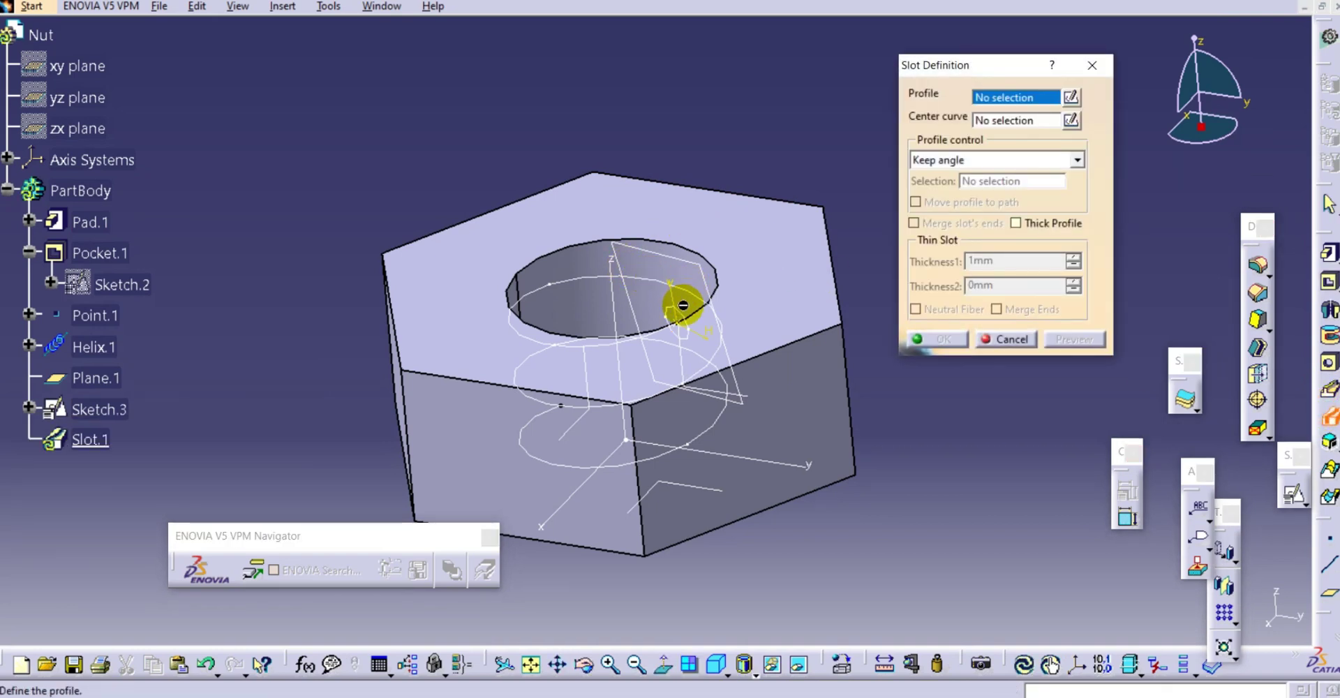
{"action": "left_click", "coordinate": [690, 315]}
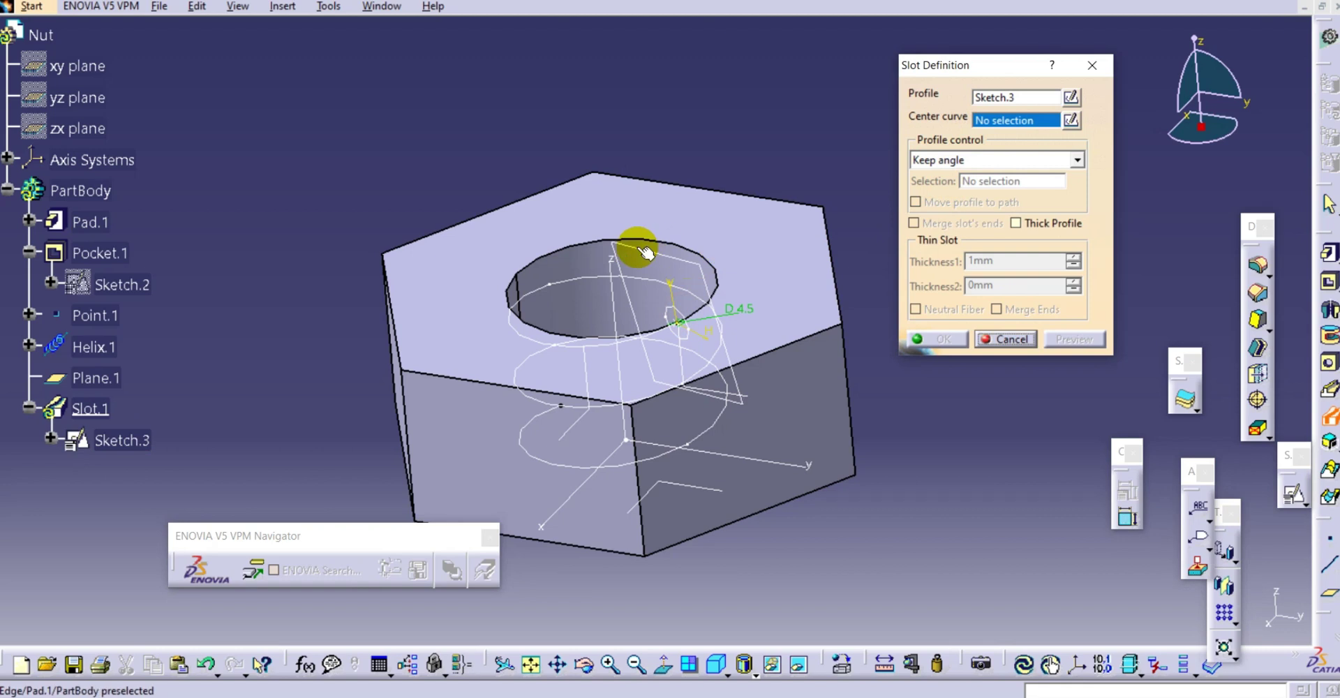
{"action": "left_click", "coordinate": [590, 282]}
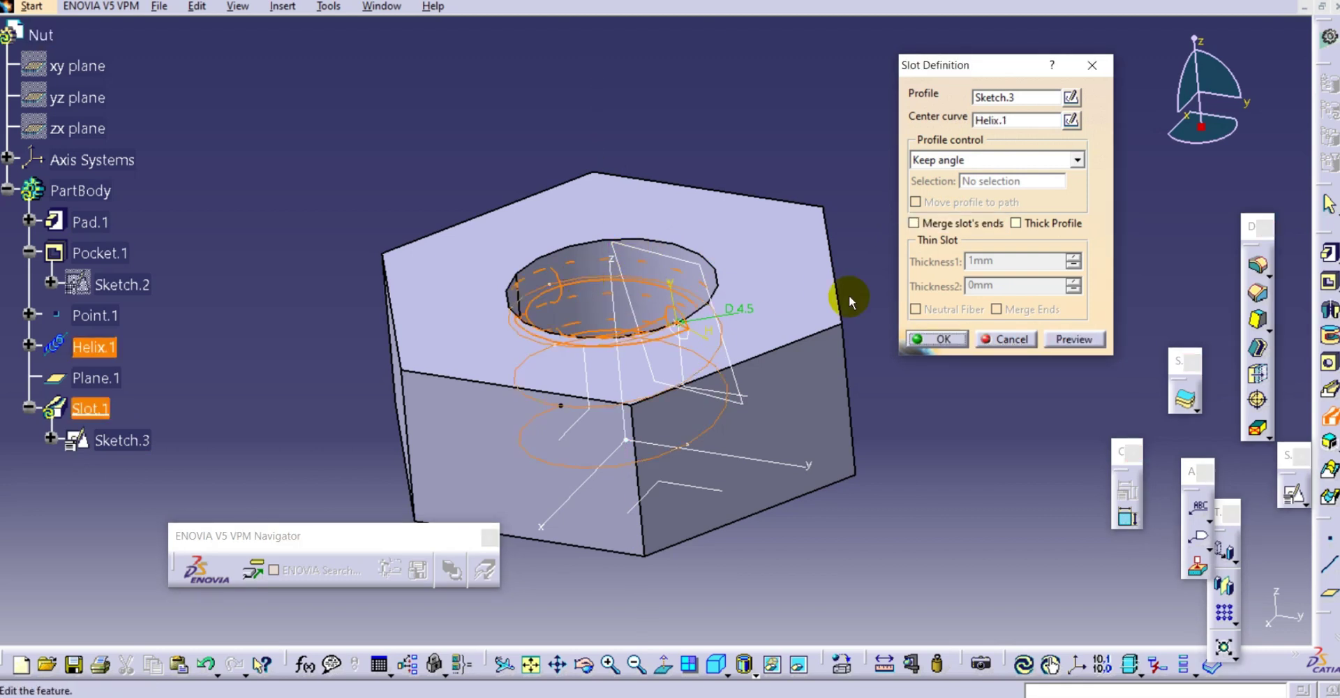
{"action": "left_click", "coordinate": [956, 339]}
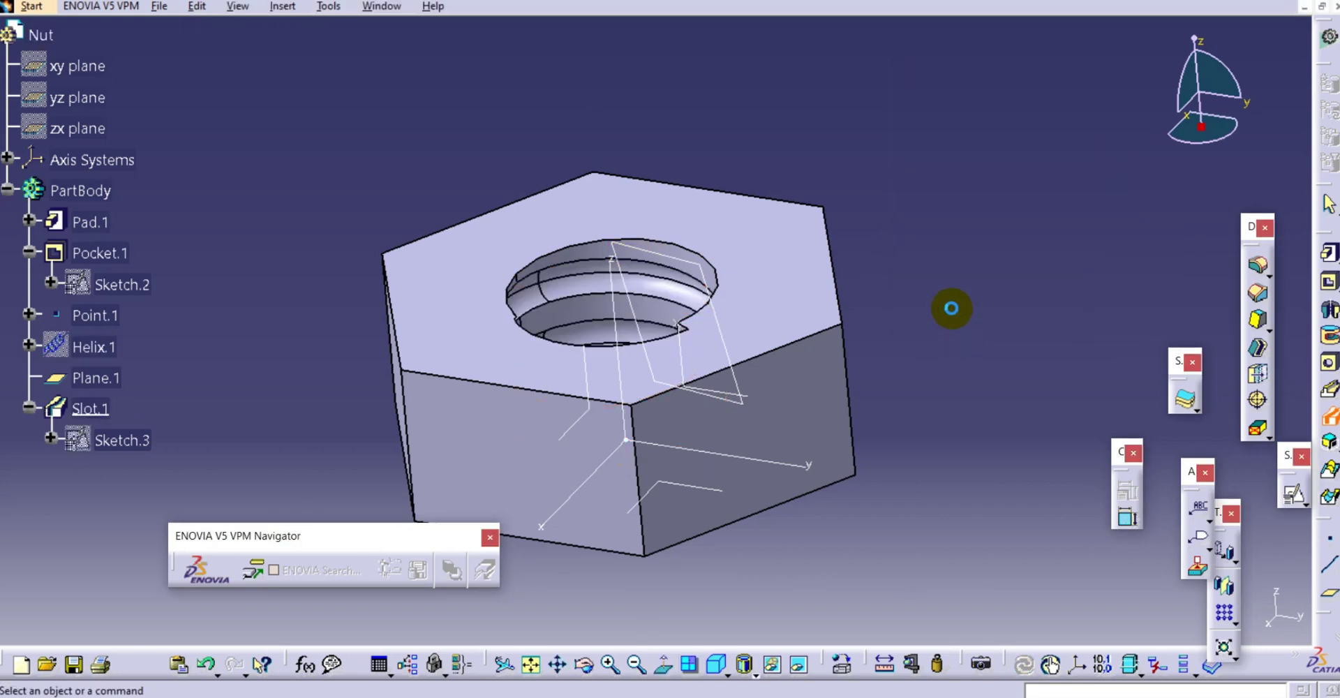
Step: Inspect the threaded hole from several angles and save the nut part
{"action": "mouse_move", "coordinate": [674, 264]}
{"action": "middle_mouse_down"}
{"action": "mouse_move", "coordinate": [542, 281]}
{"action": "mouse_move", "coordinate": [664, 510]}
{"action": "mouse_move", "coordinate": [619, 554]}
{"action": "mouse_move", "coordinate": [577, 412]}
{"action": "mouse_move", "coordinate": [590, 290]}
{"action": "mouse_move", "coordinate": [826, 65]}
{"action": "mouse_move", "coordinate": [857, 79]}
{"action": "mouse_move", "coordinate": [383, 155]}
{"action": "mouse_move", "coordinate": [778, 252]}
{"action": "mouse_move", "coordinate": [778, 275]}
{"action": "mouse_move", "coordinate": [661, 326]}
{"action": "mouse_move", "coordinate": [599, 264]}
{"action": "mouse_move", "coordinate": [363, 349]}
{"action": "mouse_move", "coordinate": [664, 413]}
{"action": "mouse_move", "coordinate": [742, 503]}
{"action": "mouse_move", "coordinate": [763, 324]}
{"action": "mouse_move", "coordinate": [731, 261]}
{"action": "mouse_move", "coordinate": [724, 185]}
{"action": "mouse_move", "coordinate": [698, 270]}
{"action": "mouse_move", "coordinate": [670, 296]}
{"action": "mouse_move", "coordinate": [668, 117]}
{"action": "mouse_move", "coordinate": [676, 256]}
{"action": "middle_mouse_up"}
{"action": "middle_click_drag", "start_coordinate": [542, 185], "coordinate": [649, 273]}
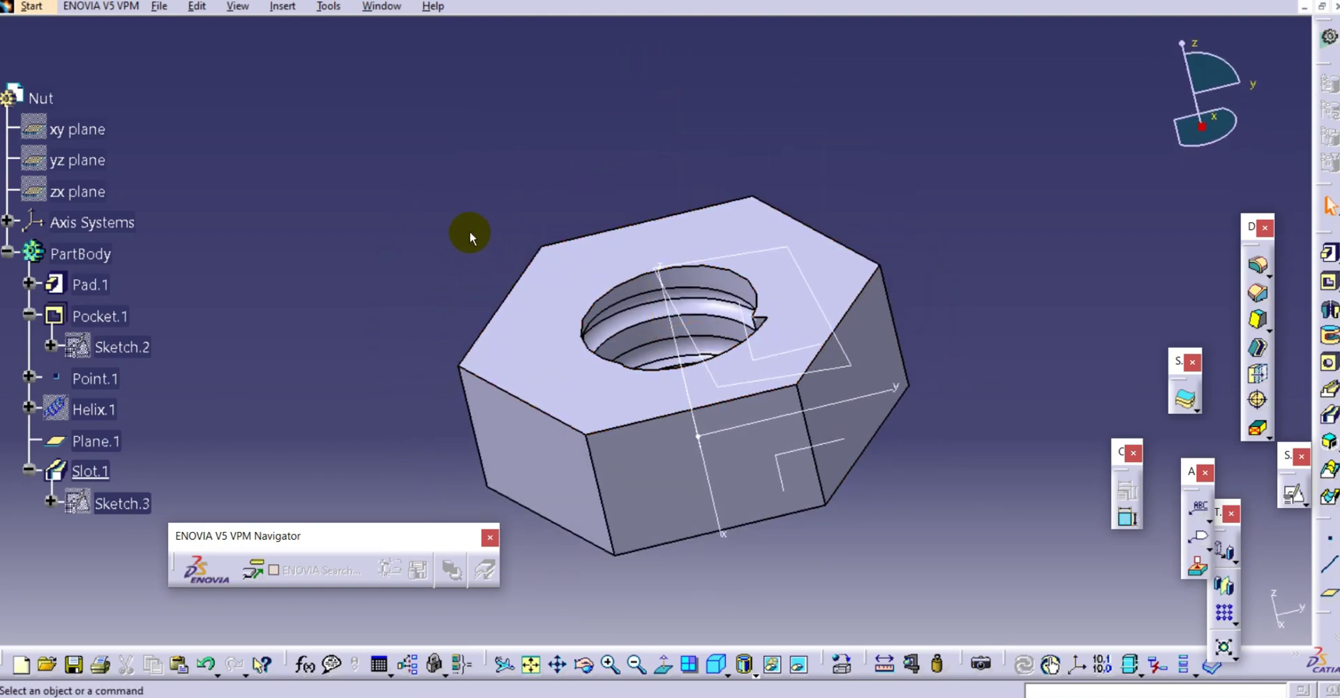
{"action": "middle_click_drag", "start_coordinate": [469, 233], "coordinate": [421, 199]}
{"action": "middle_click_drag", "start_coordinate": [328, 262], "coordinate": [377, 249]}
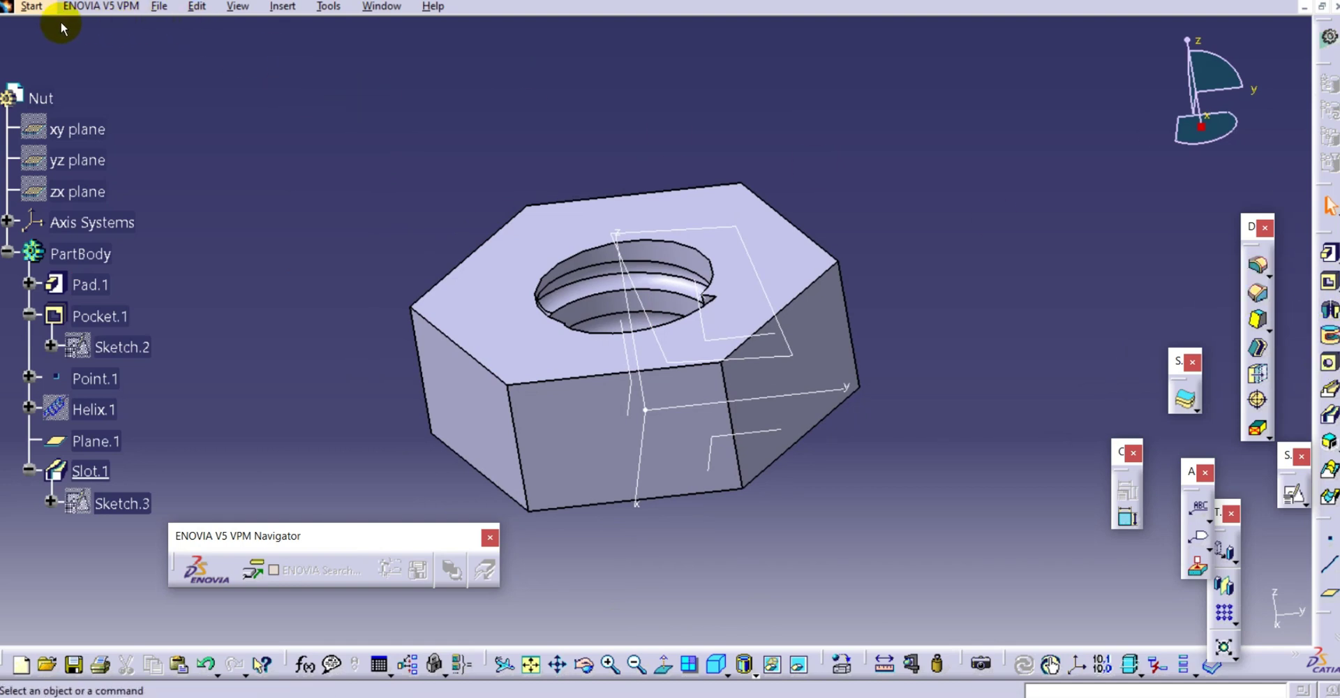
{"action": "left_click", "coordinate": [159, 6]}
{"action": "left_click", "coordinate": [204, 134]}
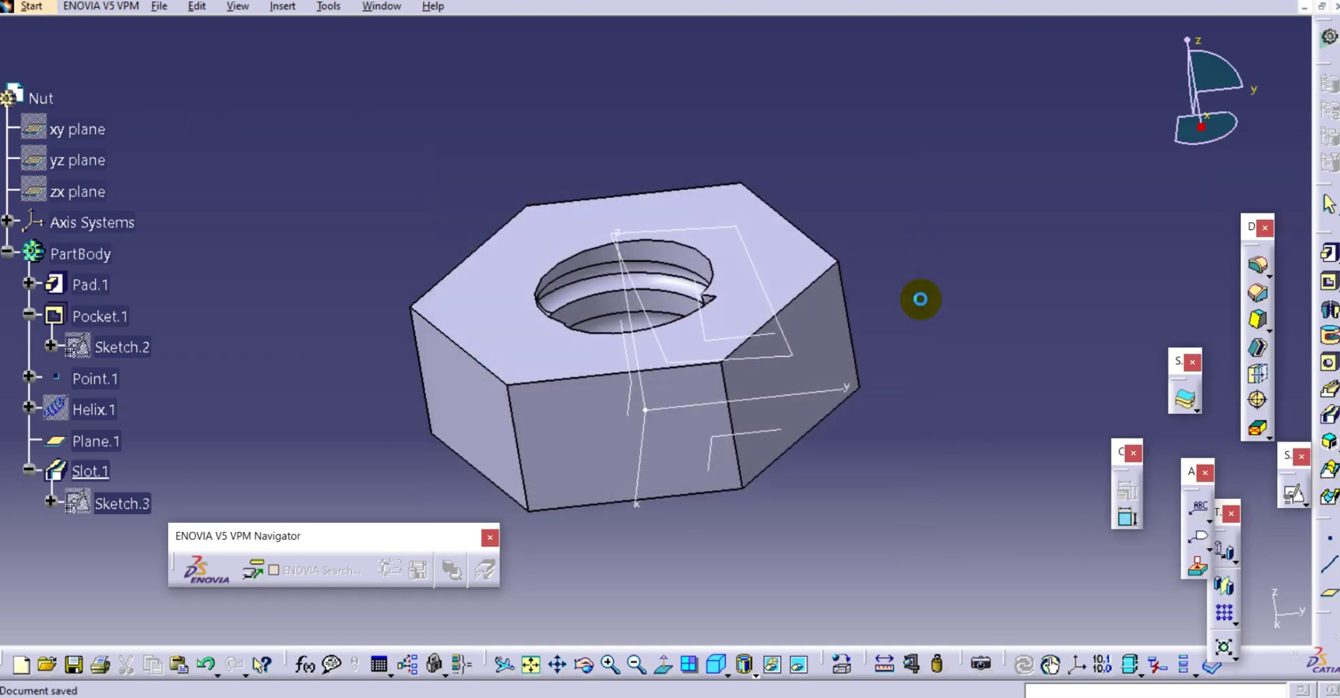
Step: Hide the plane normal to the helix, the absolute axis system and the point on the hole edge
{"action": "right_click", "coordinate": [718, 227]}
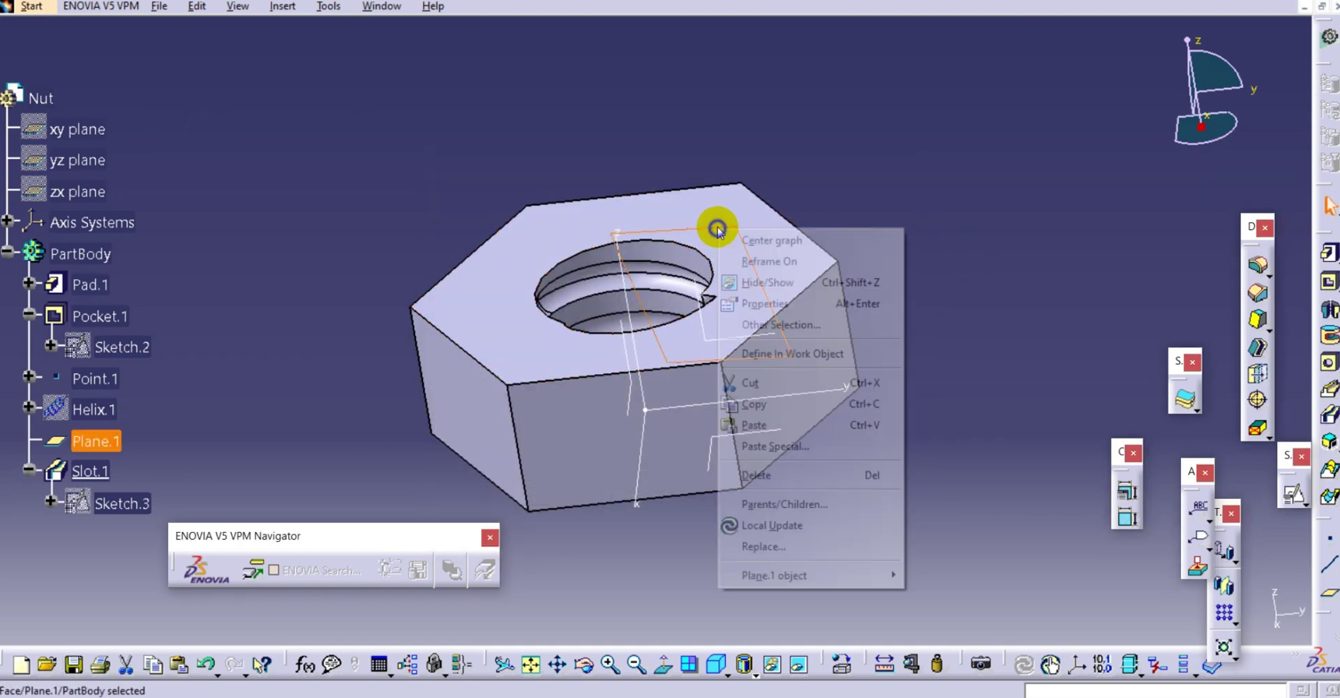
{"action": "key", "text": "Escape"}
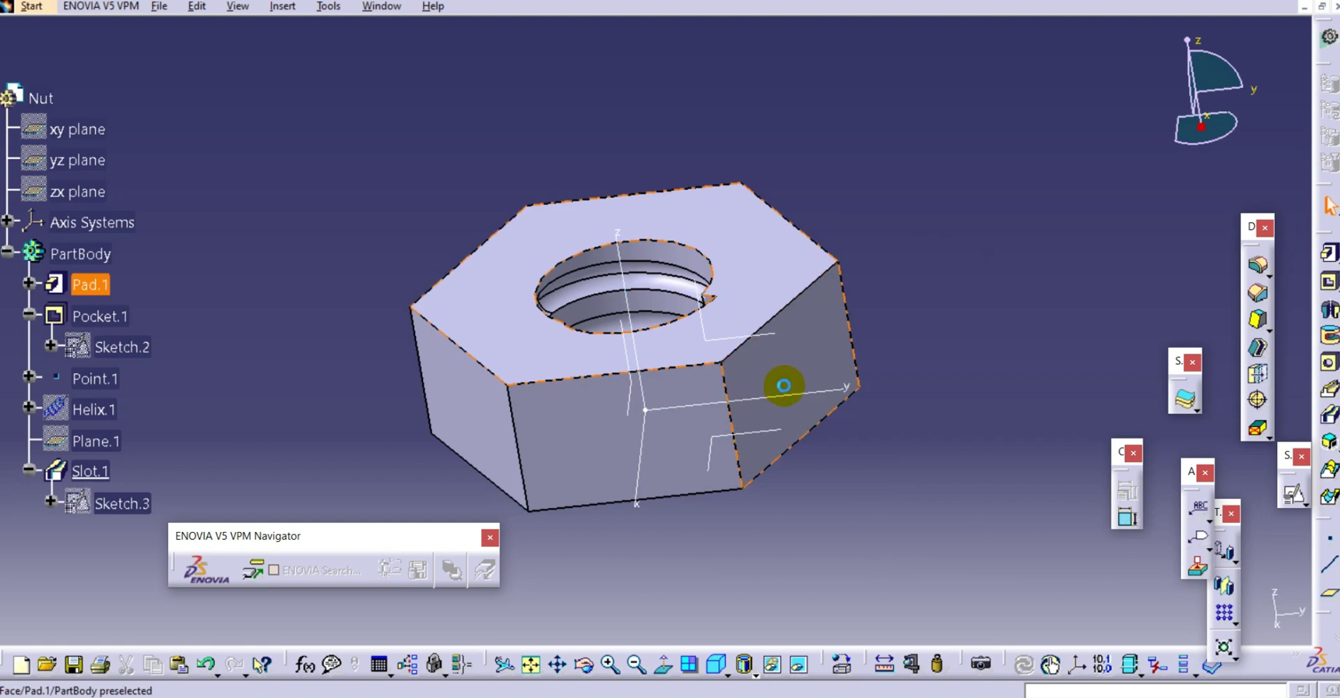
{"action": "right_click", "coordinate": [792, 392]}
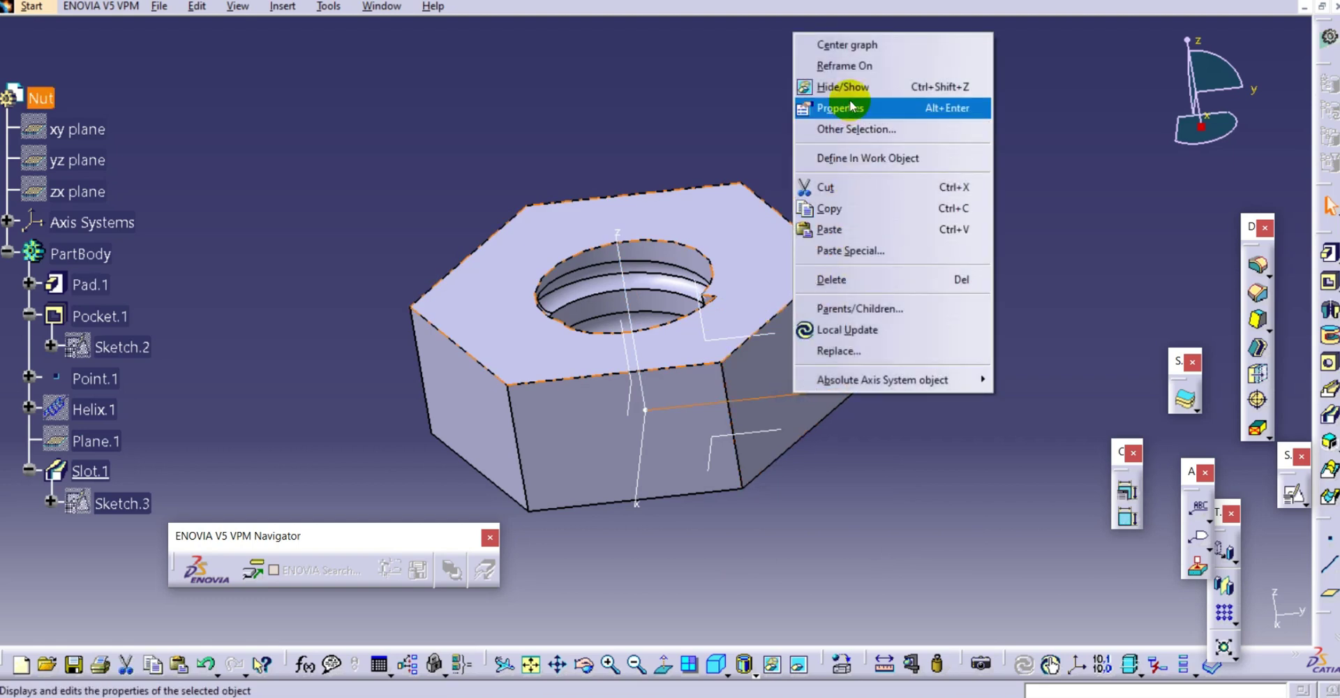
{"action": "key", "text": "Escape"}
{"action": "left_click", "coordinate": [159, 7]}
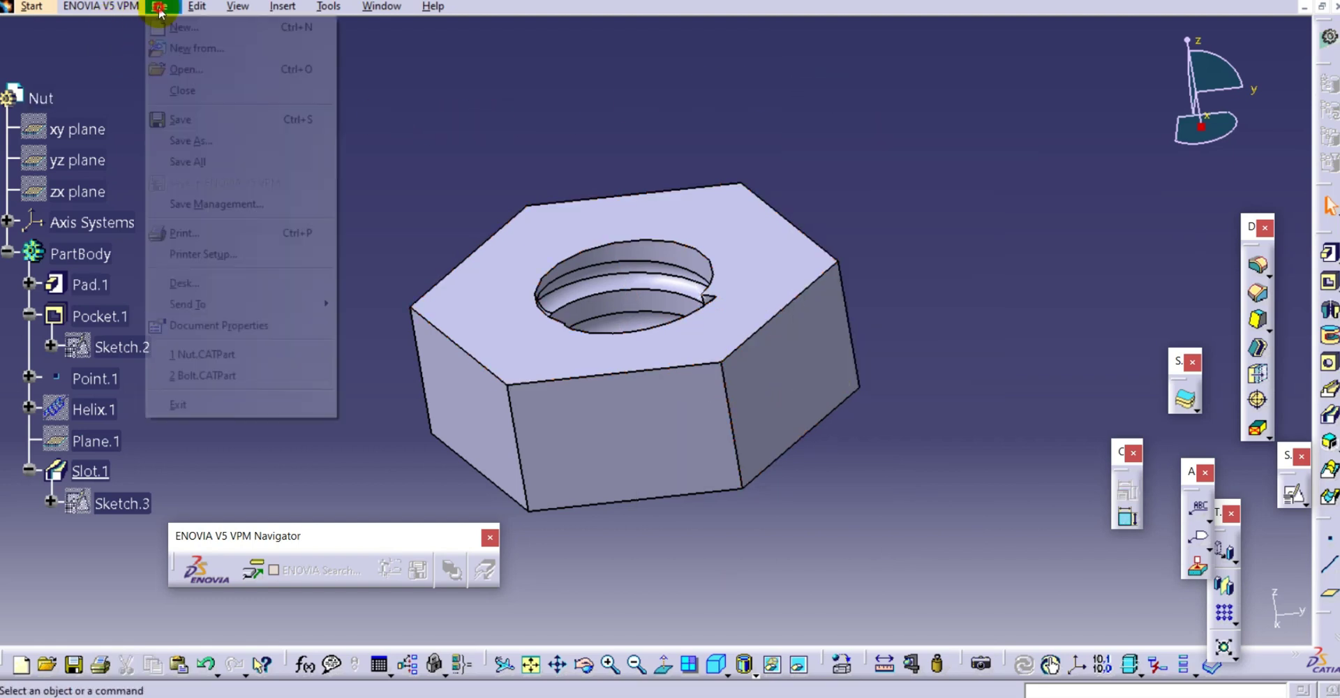
{"action": "left_click", "coordinate": [704, 299]}
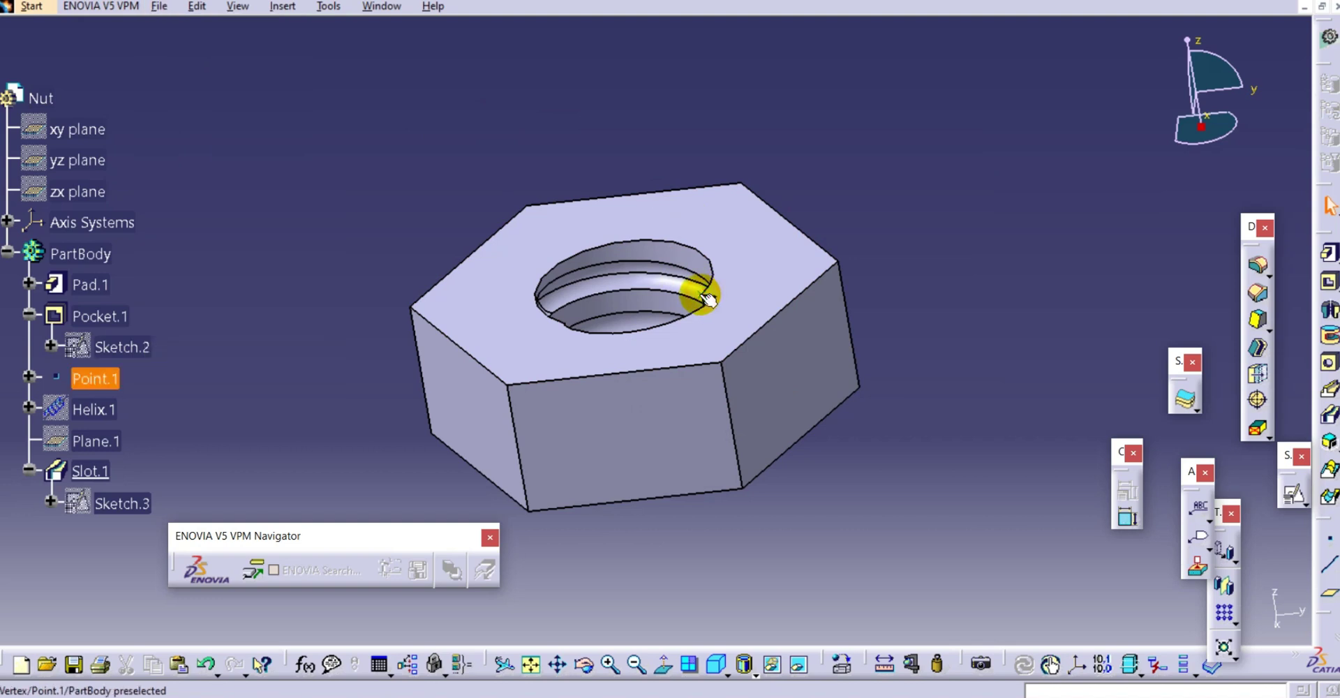
{"action": "right_click", "coordinate": [706, 290]}
{"action": "left_click", "coordinate": [761, 349]}
{"action": "left_click", "coordinate": [305, 160]}
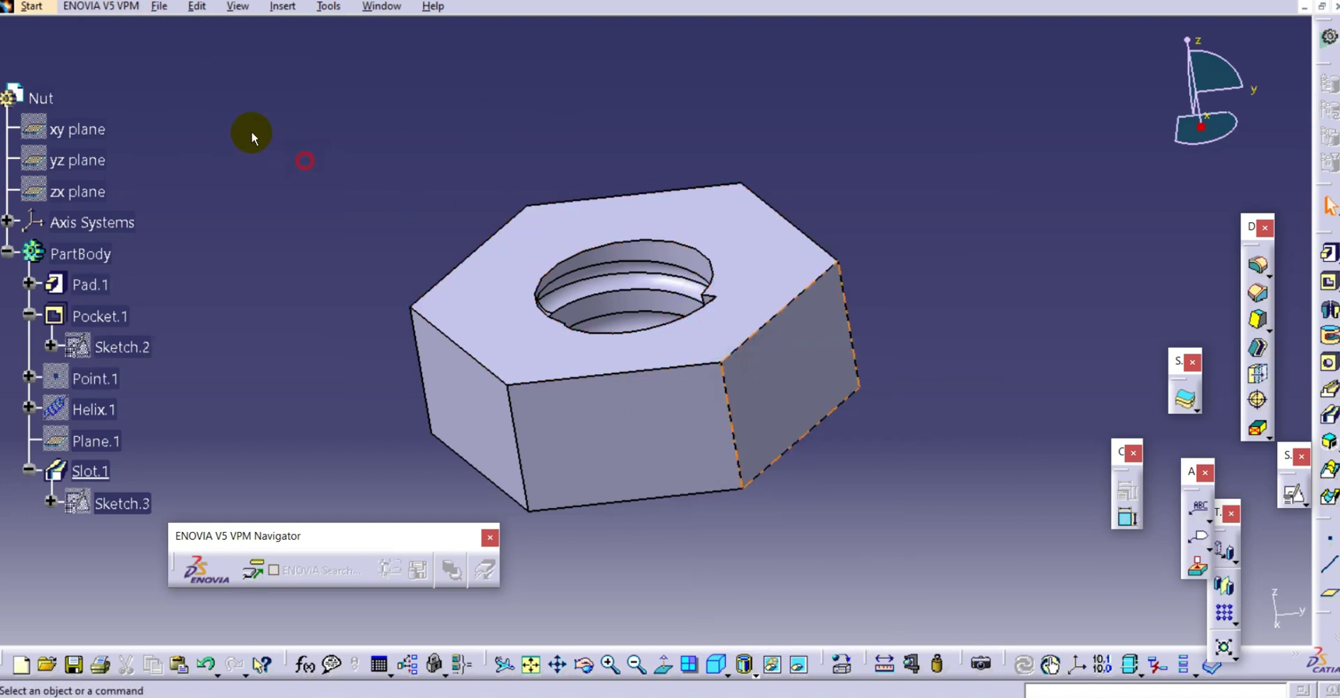
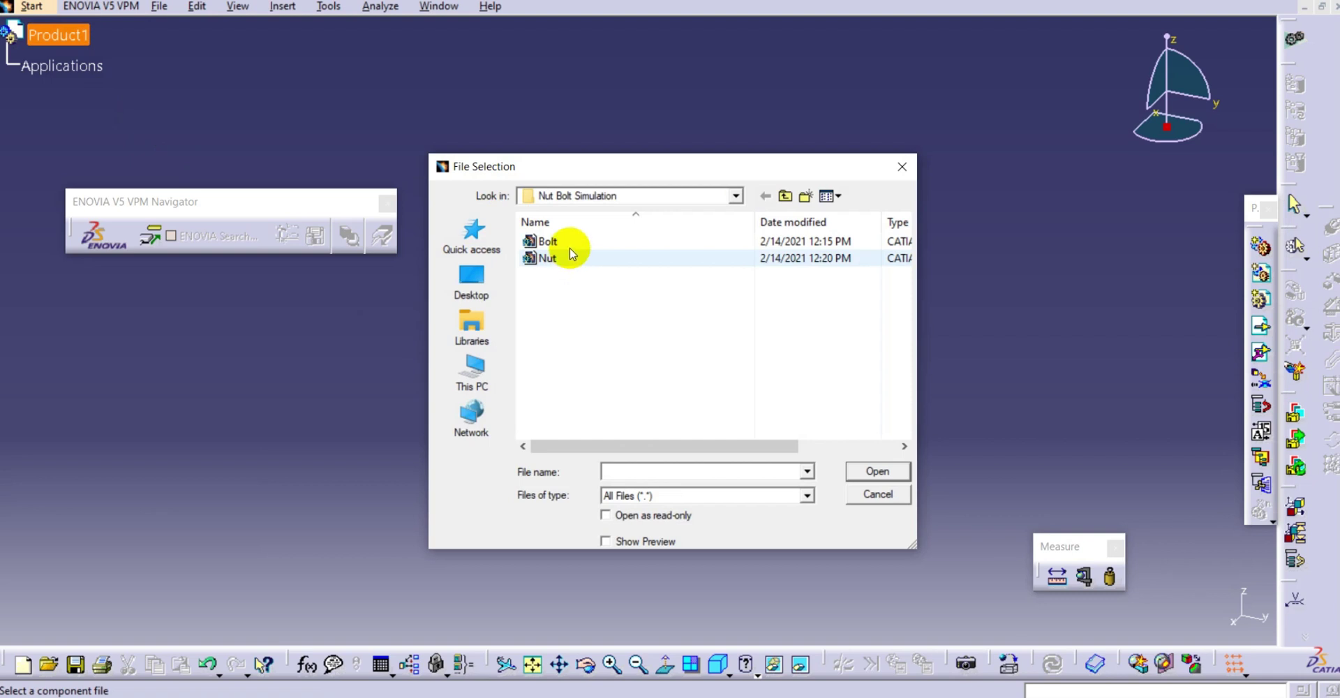
Step: Insert the Bolt and Nut parts from the Nut Bolt Simulation folder into the assembly product as existing components
{"action": "left_click_drag", "start_coordinate": [619, 298], "coordinate": [578, 245]}
{"action": "left_click", "coordinate": [863, 465]}
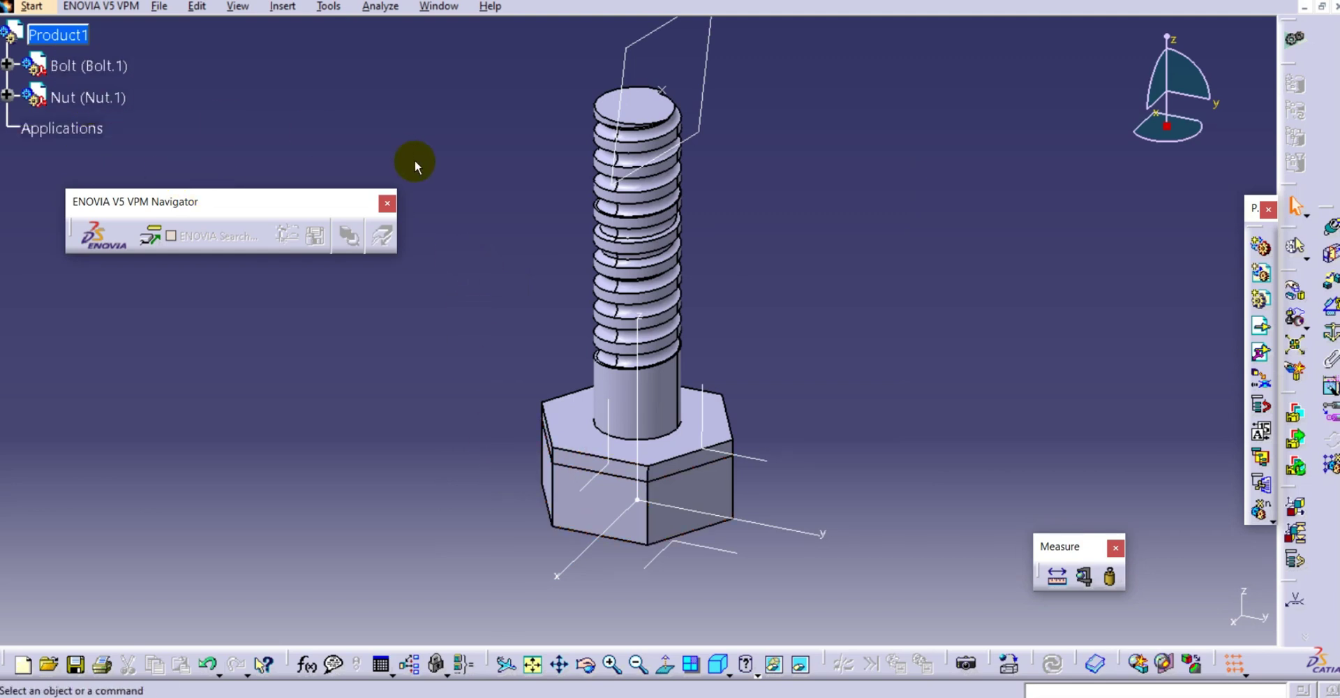
Step: Move the nut along the Y axis with the Manipulation command until it sits clear beside the bolt
{"action": "left_click", "coordinate": [1295, 289]}
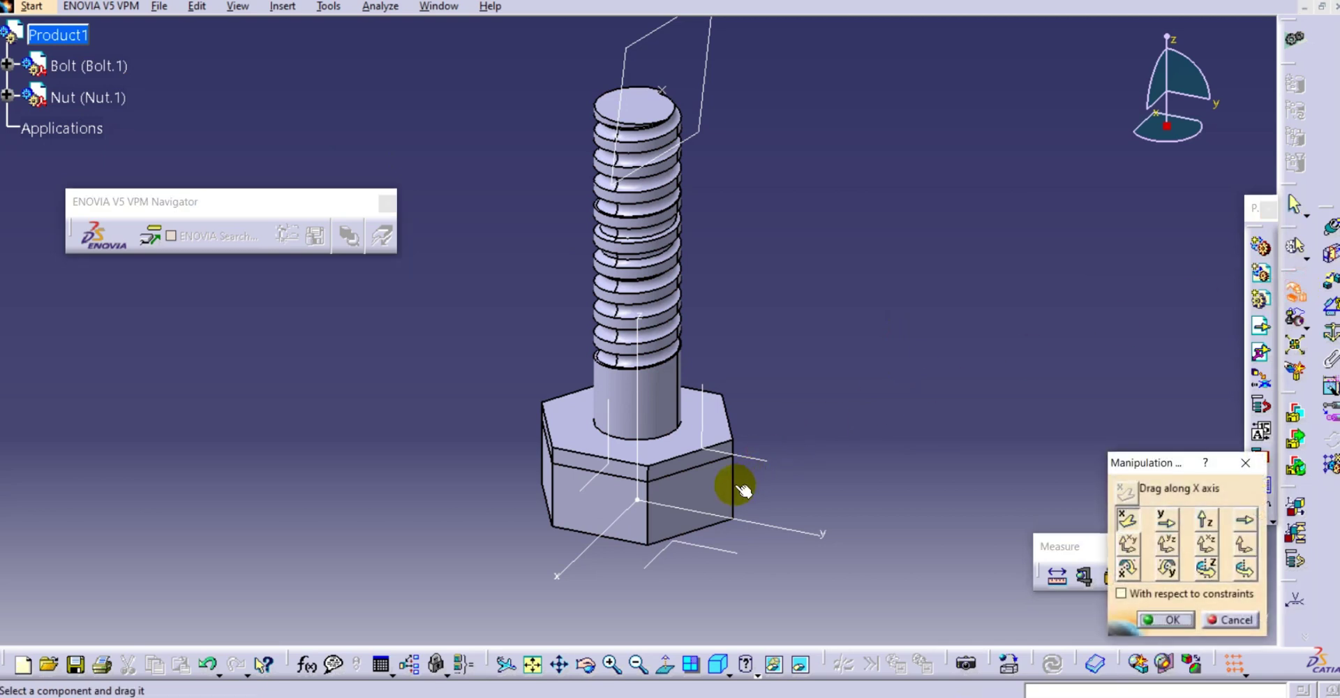
{"action": "middle_click_drag", "start_coordinate": [781, 419], "coordinate": [747, 449]}
{"action": "left_click", "coordinate": [1167, 518]}
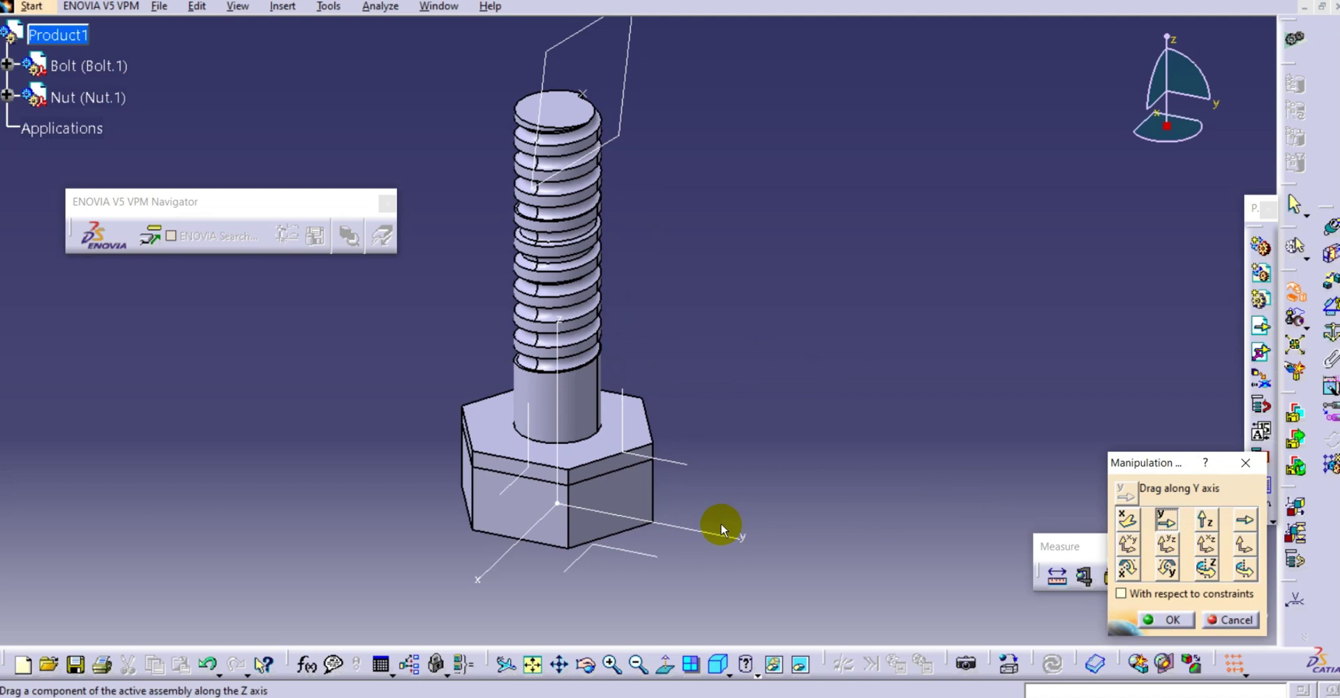
{"action": "left_click_drag", "start_coordinate": [631, 489], "coordinate": [885, 489]}
{"action": "left_click", "coordinate": [1075, 567]}
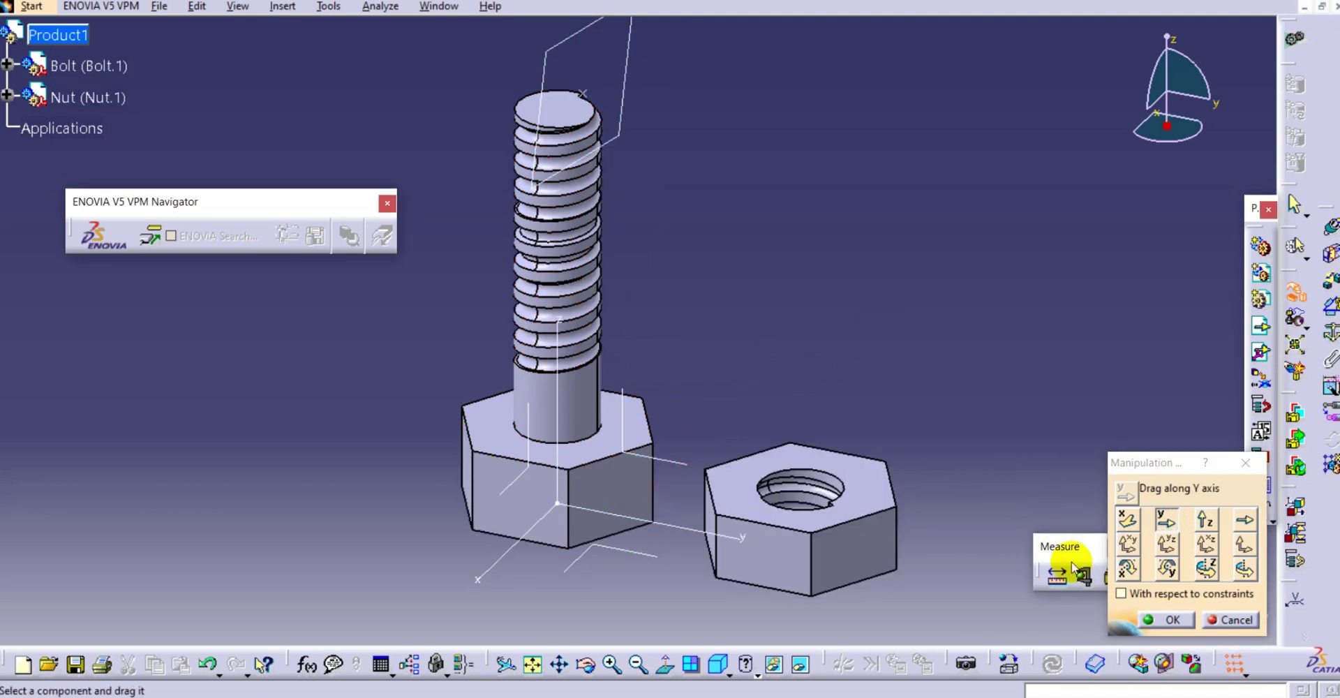
{"action": "left_click", "coordinate": [1166, 619]}
{"action": "middle_click_drag", "start_coordinate": [689, 417], "coordinate": [653, 394]}
{"action": "right_click", "coordinate": [64, 130]}
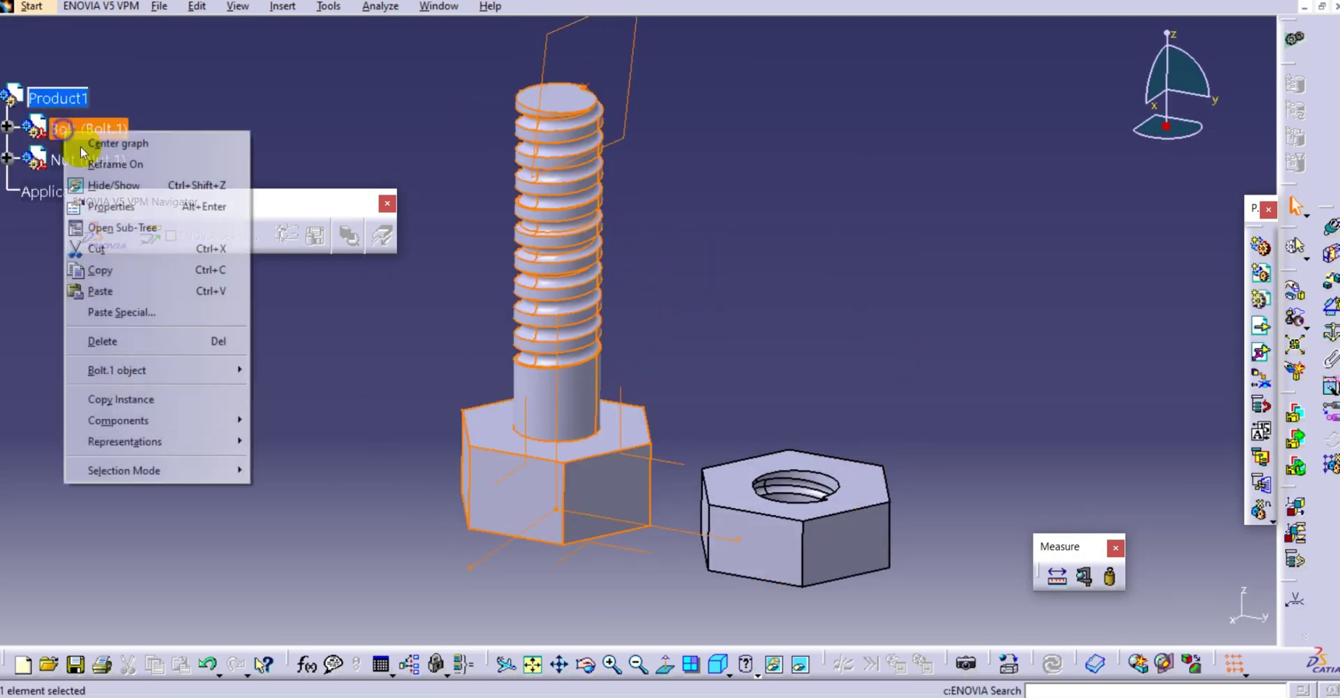
{"action": "left_click", "coordinate": [379, 78]}
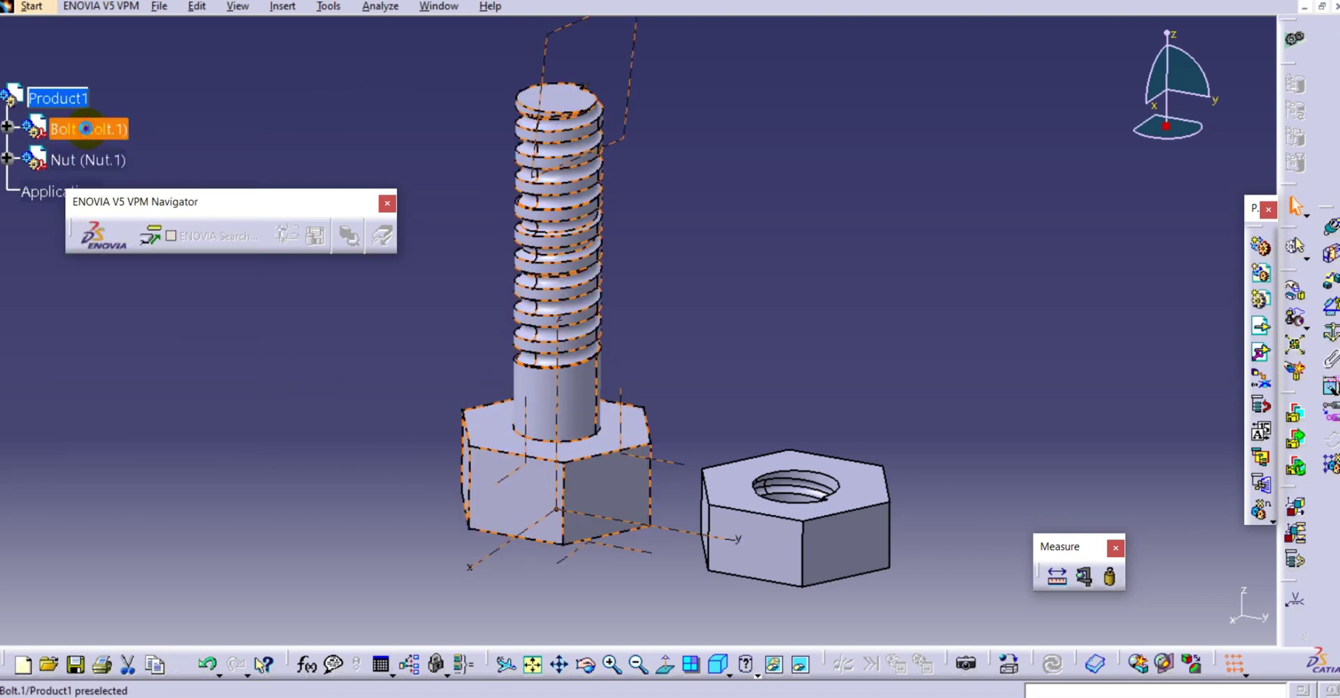
{"action": "right_click", "coordinate": [92, 130]}
{"action": "mouse_move", "coordinate": [197, 425]}
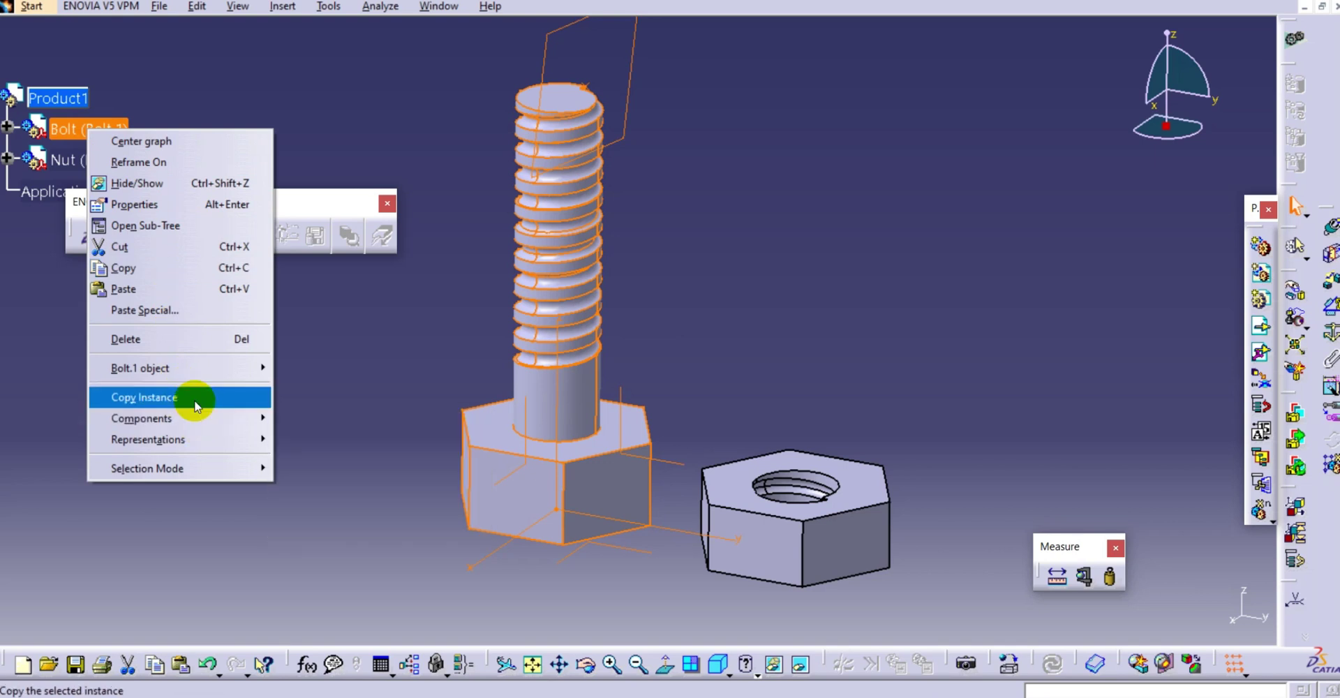
{"action": "mouse_move", "coordinate": [200, 368]}
{"action": "left_click", "coordinate": [282, 374]}
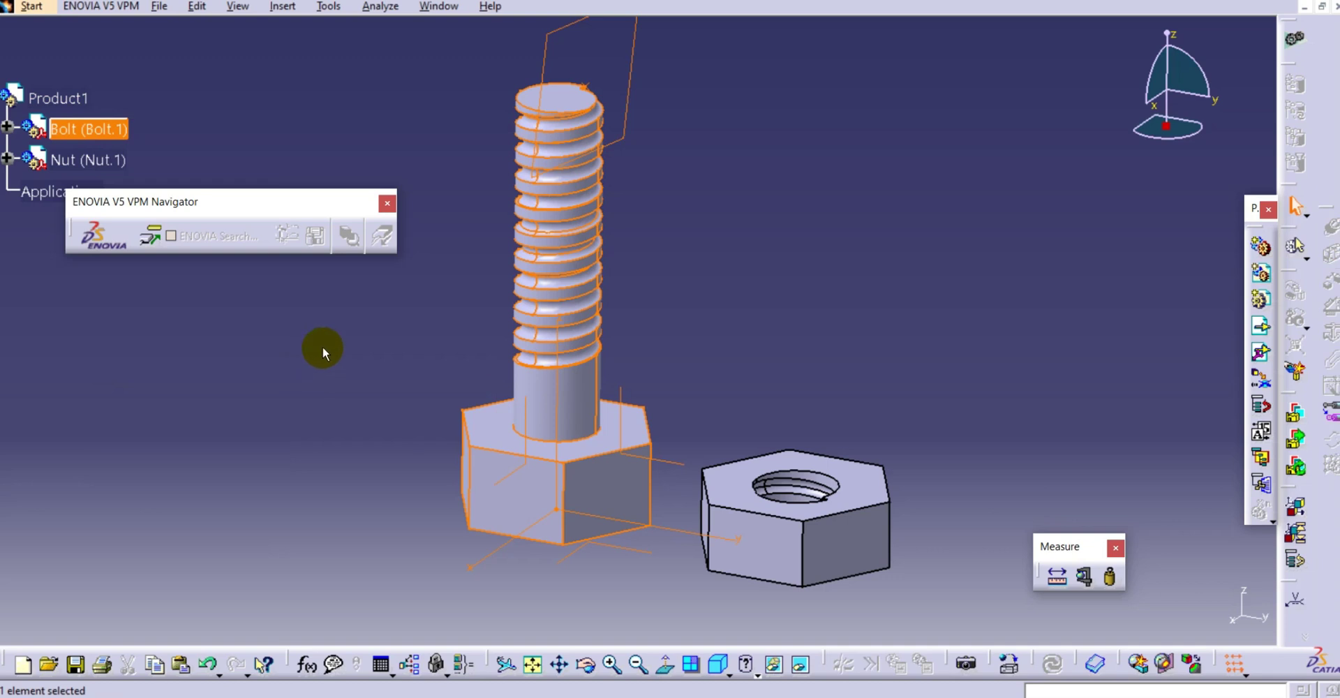
{"action": "double_click", "coordinate": [552, 233]}
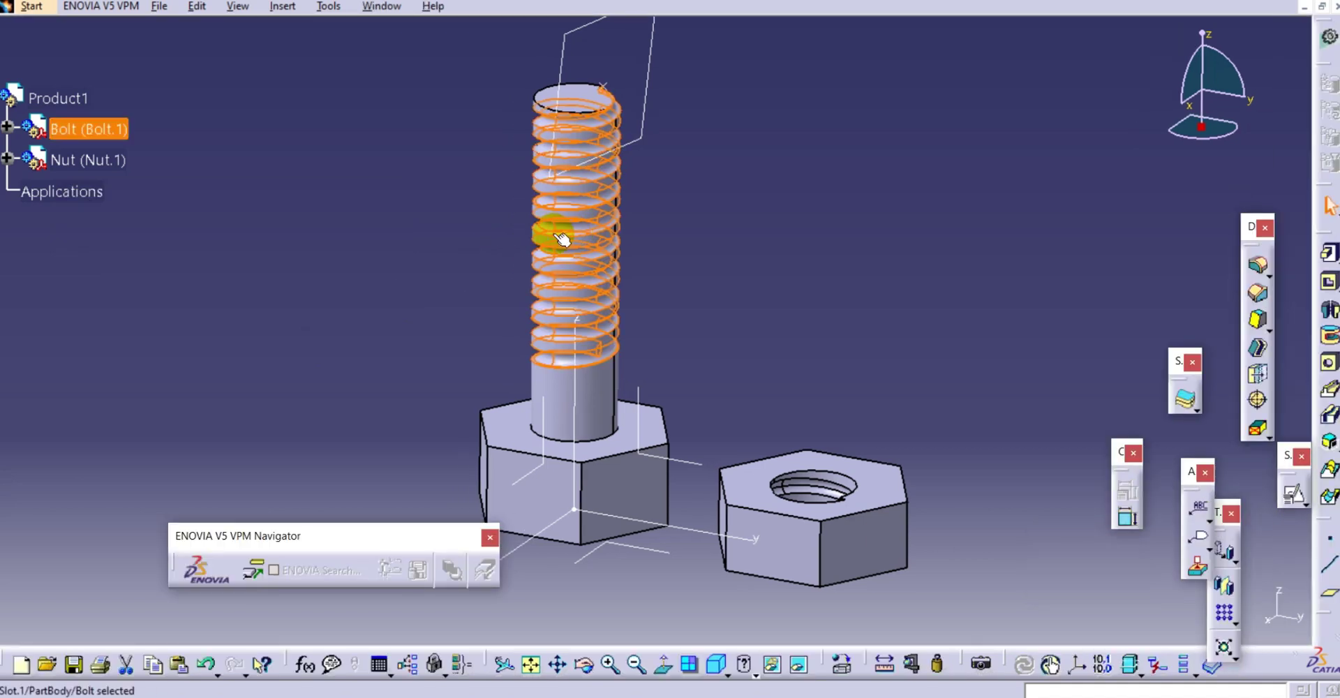
{"action": "left_click", "coordinate": [455, 237]}
{"action": "left_click", "coordinate": [101, 129]}
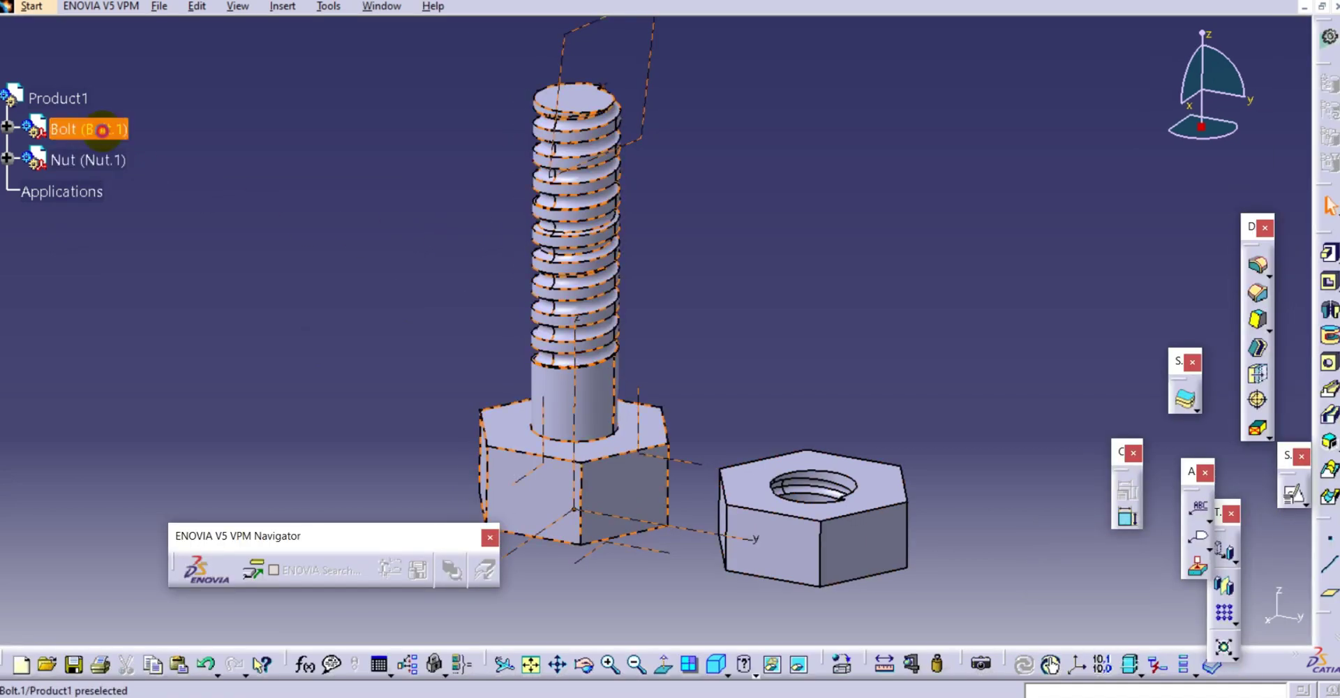
{"action": "double_click", "coordinate": [101, 129]}
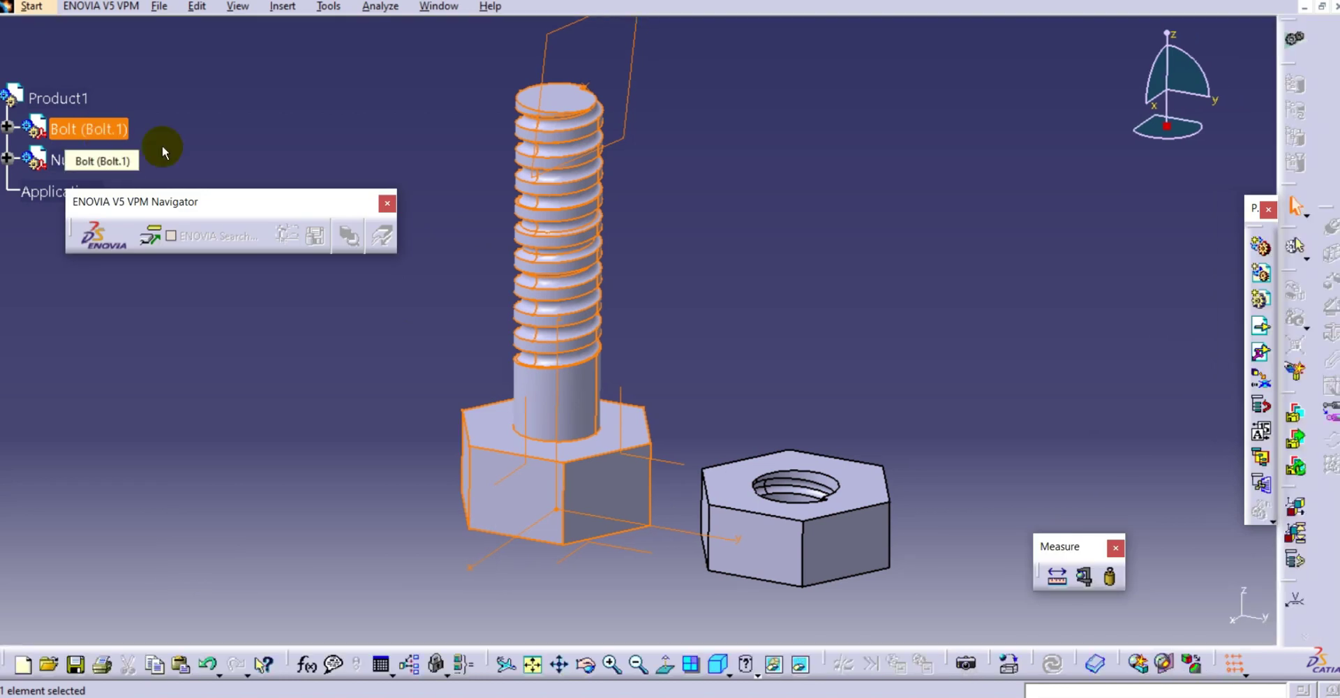
{"action": "left_click", "coordinate": [827, 221]}
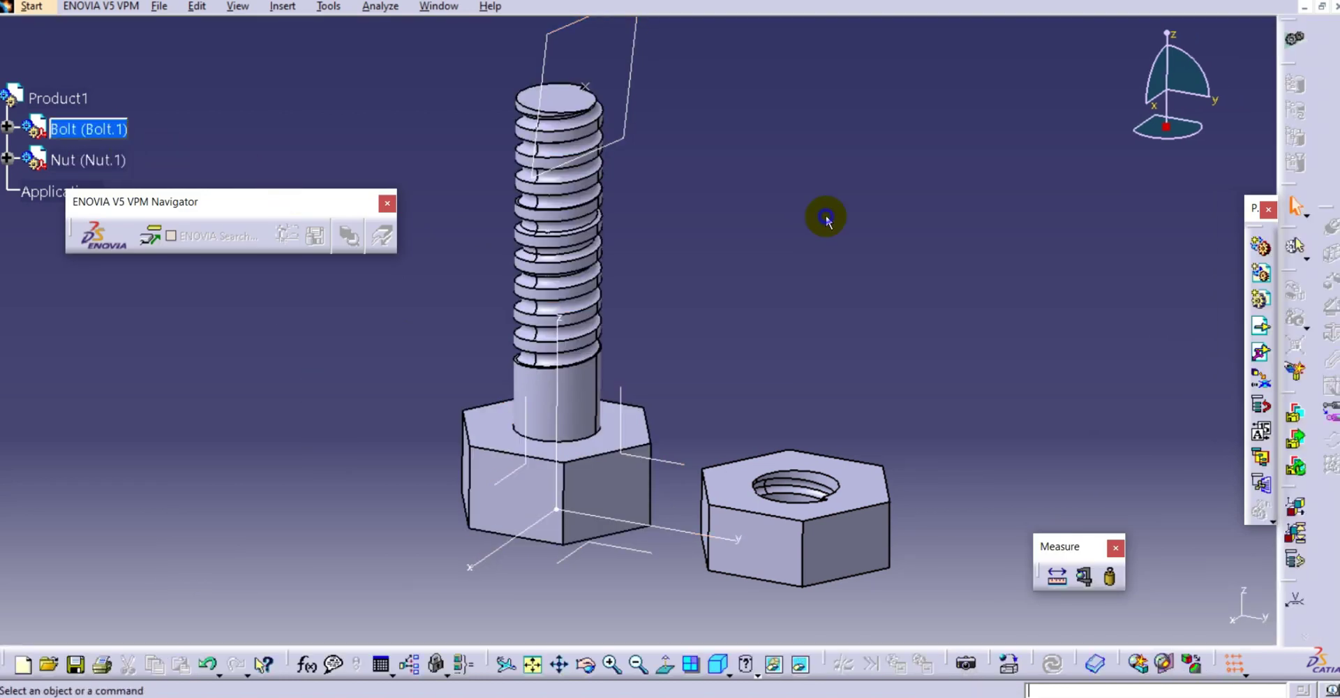
Step: Open the Bolt.1 component in its own new window
{"action": "right_click", "coordinate": [79, 129]}
{"action": "mouse_move", "coordinate": [206, 367]}
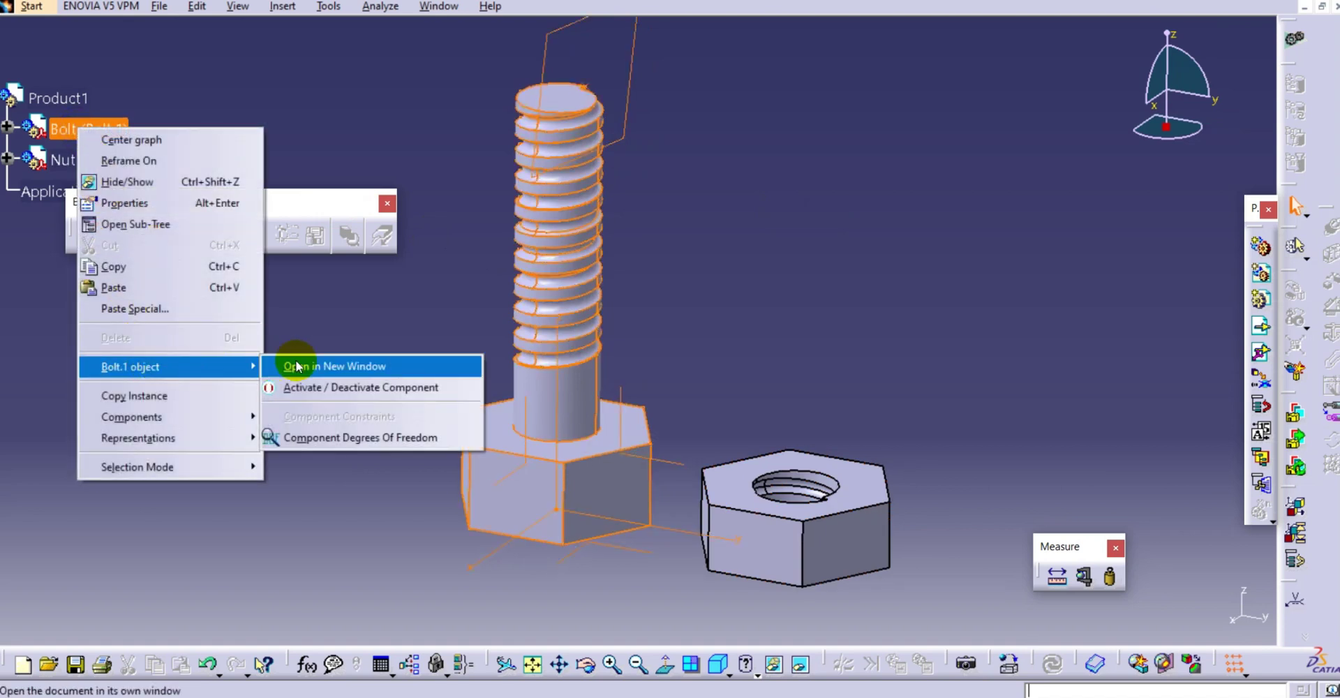
{"action": "left_click", "coordinate": [349, 366]}
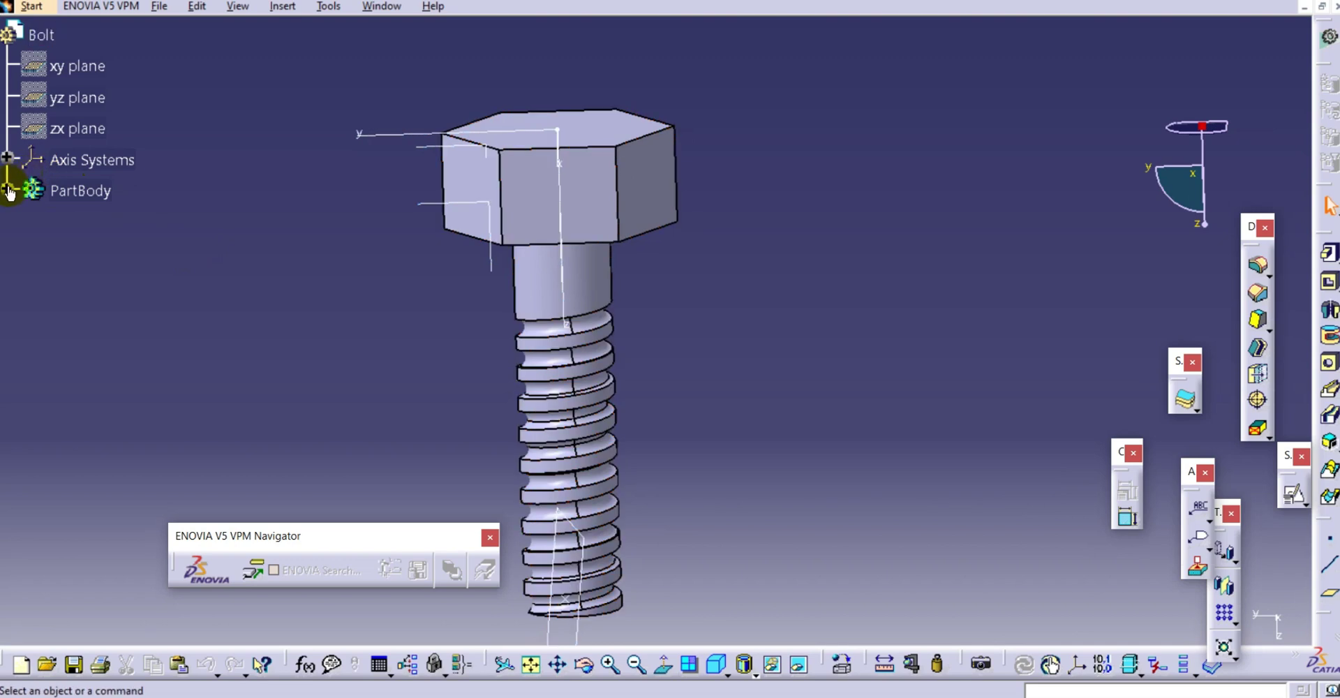
Step: Set the length of the bolt head's pad, Pad.1, to 20 mm and return to the assembly
{"action": "left_click", "coordinate": [8, 190]}
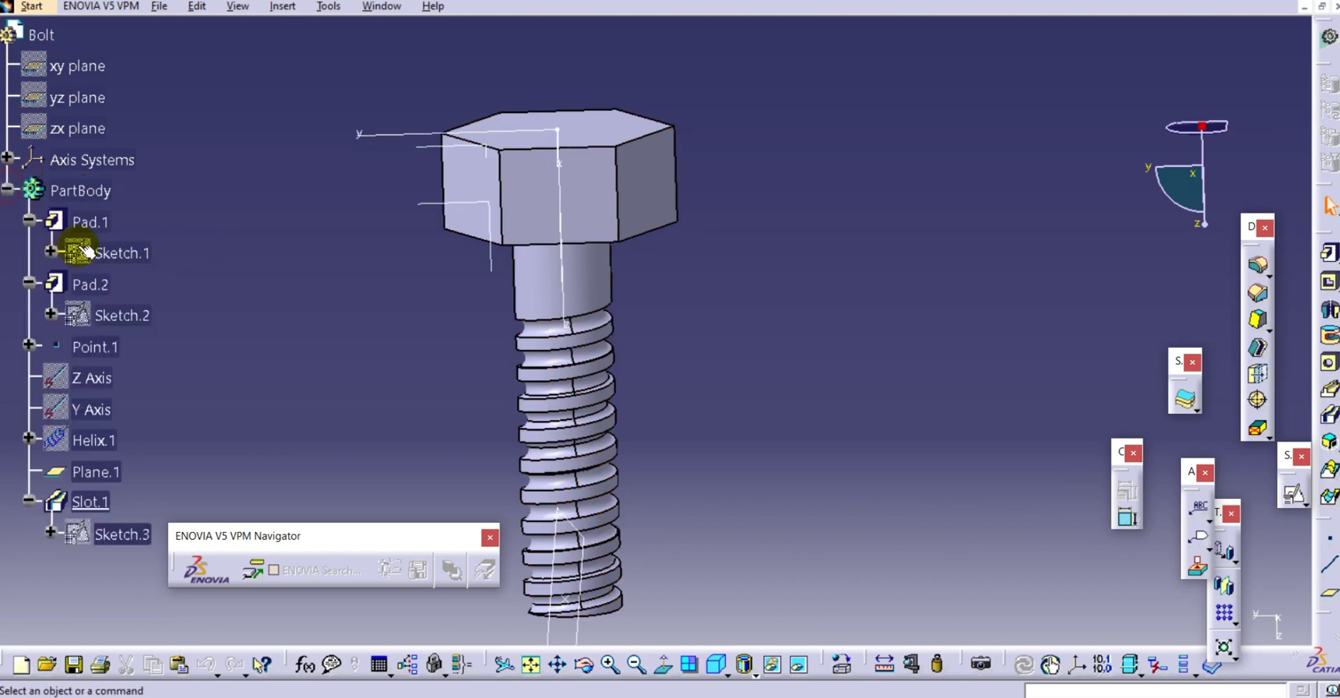
{"action": "left_click", "coordinate": [85, 222]}
{"action": "double_click", "coordinate": [85, 222]}
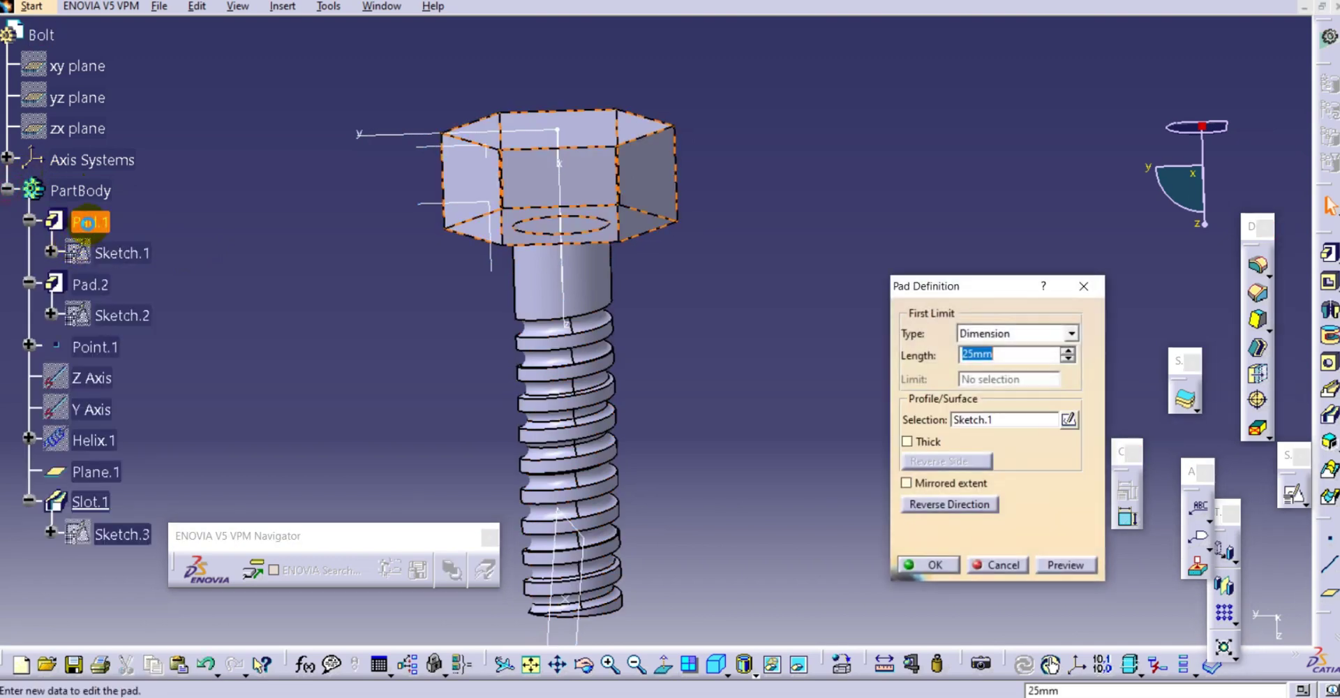
{"action": "type", "text": "20"}
{"action": "left_click", "coordinate": [85, 222]}
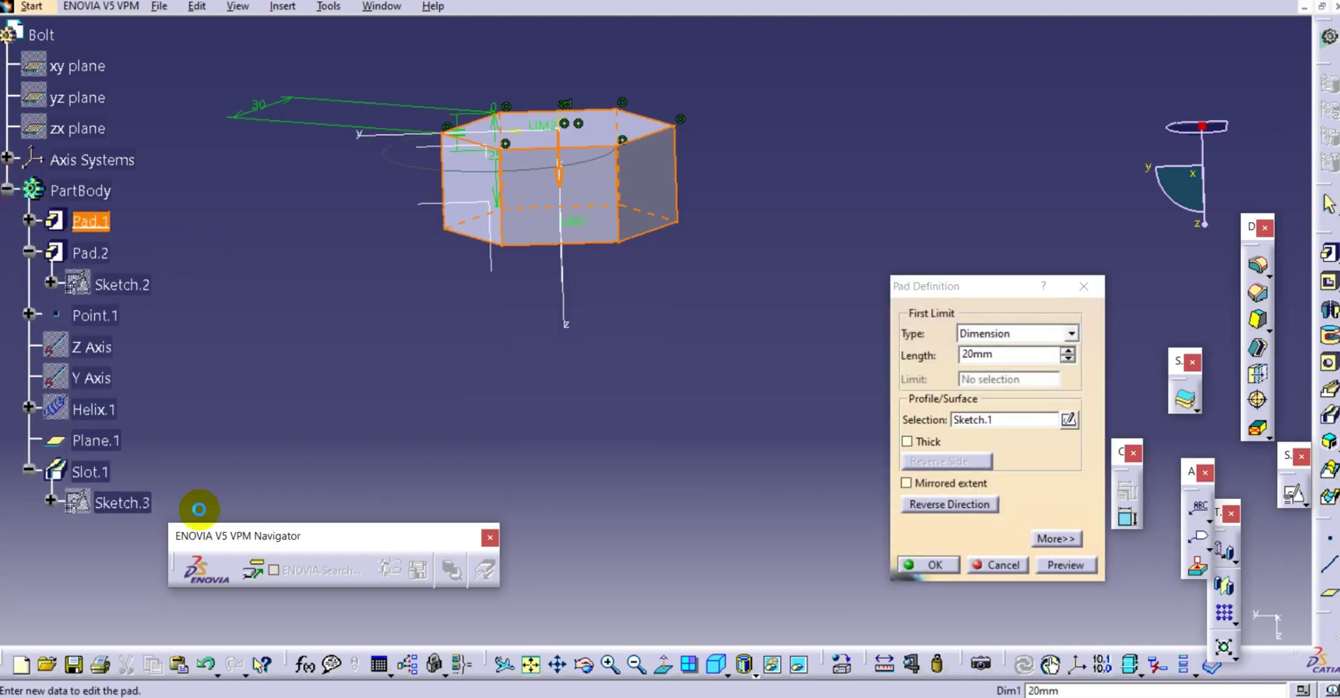
{"action": "key", "text": "Return"}
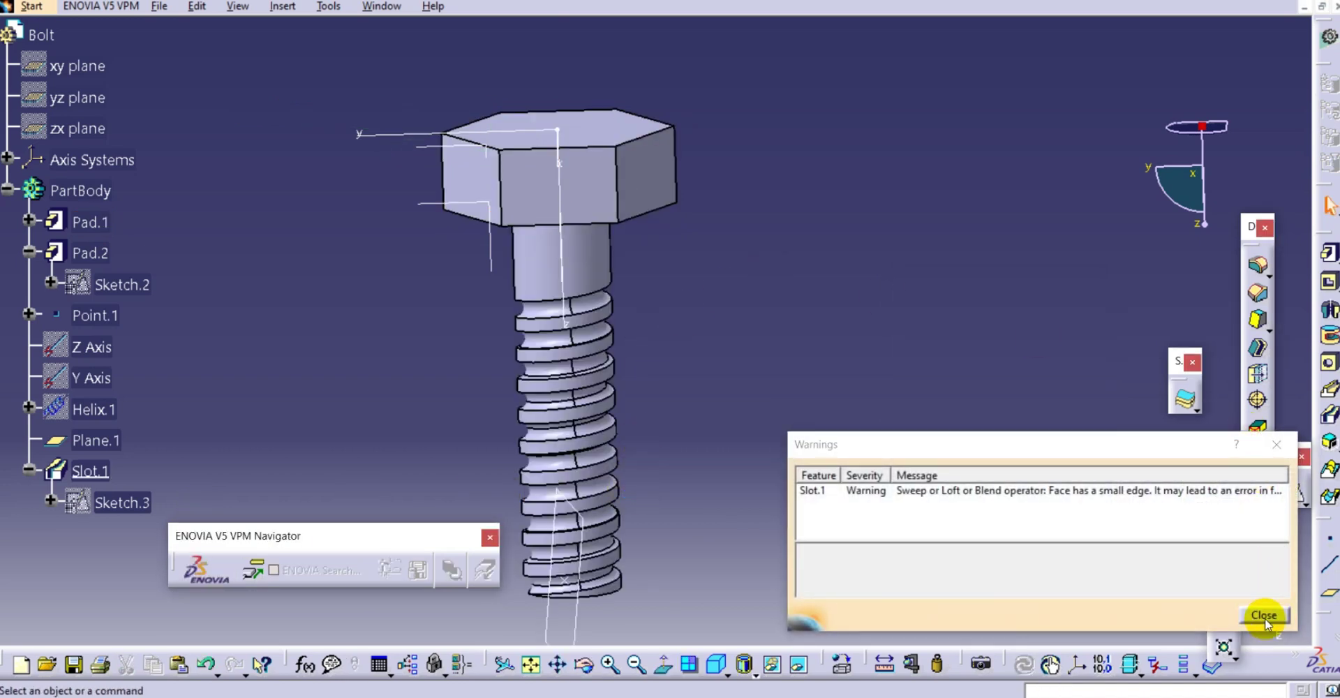
{"action": "left_click", "coordinate": [1265, 615]}
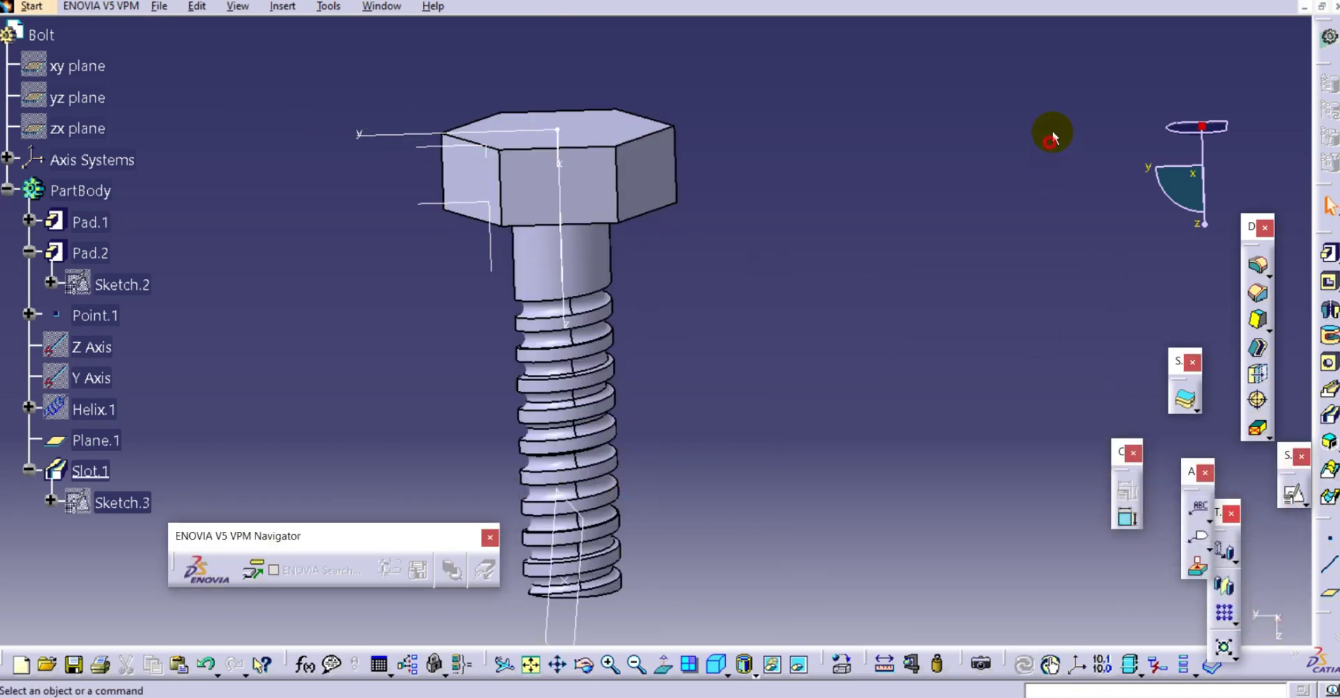
{"action": "left_click", "coordinate": [1335, 8]}
{"action": "left_click", "coordinate": [633, 386]}
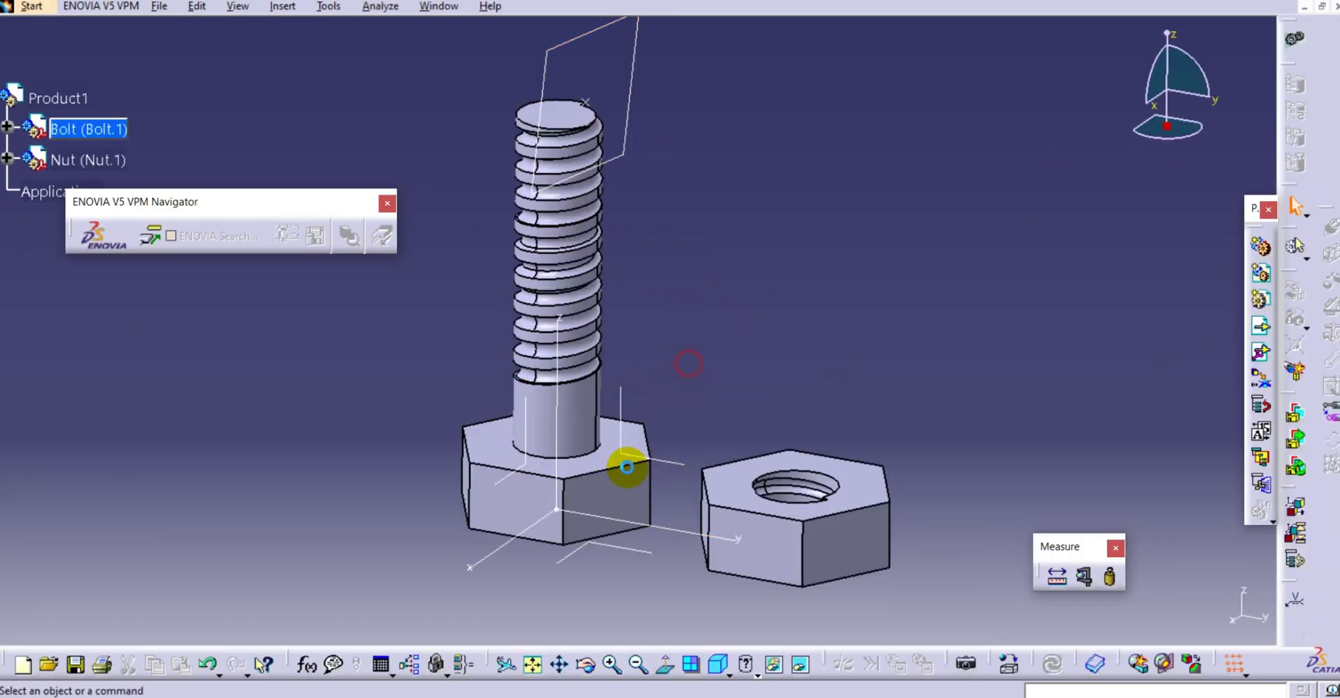
Step: Hide the bolt's plane and the point at the shank's tip, along with its axis systems
{"action": "middle_click_drag", "start_coordinate": [468, 300], "coordinate": [796, 248]}
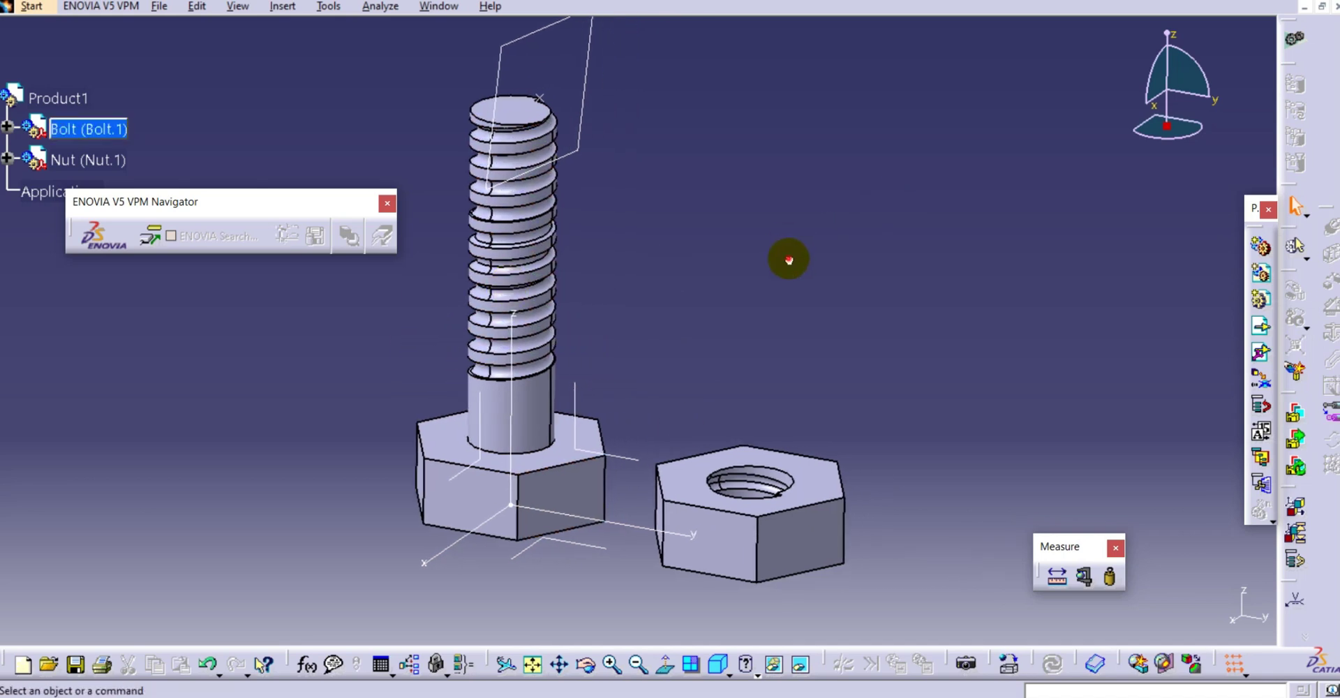
{"action": "left_click", "coordinate": [587, 92]}
{"action": "right_click", "coordinate": [587, 92]}
{"action": "left_click", "coordinate": [632, 148]}
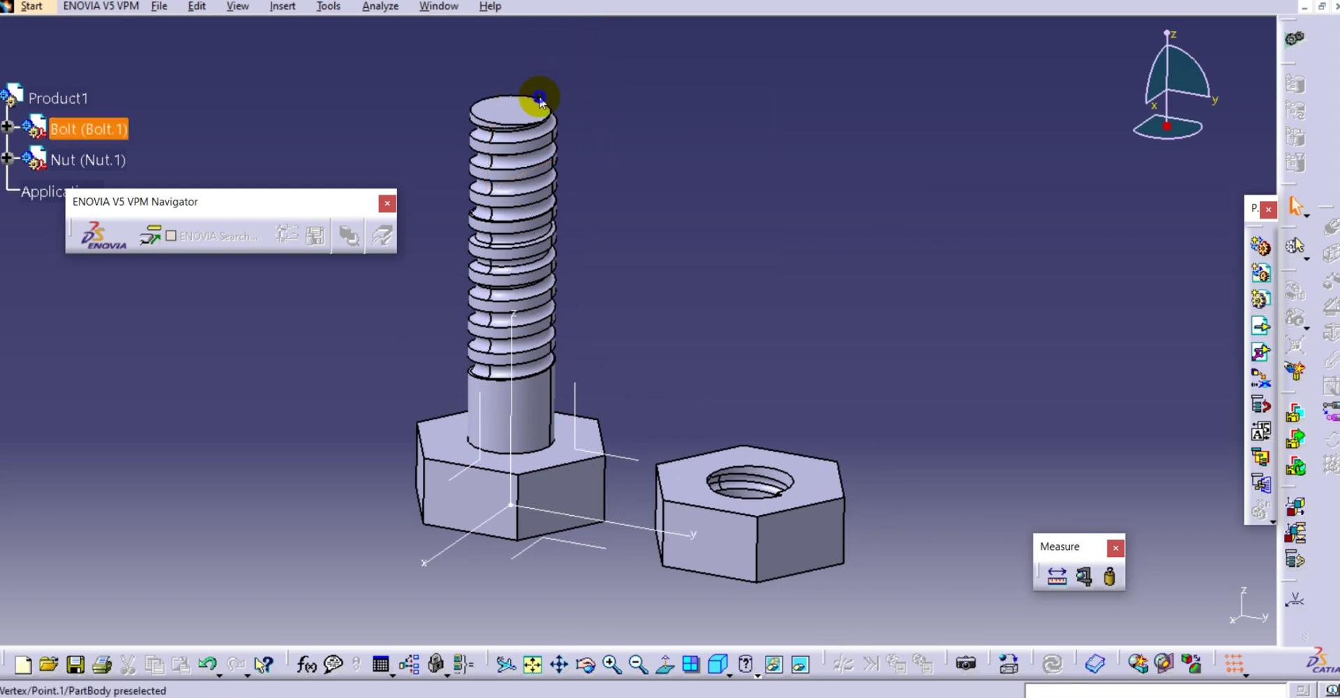
{"action": "right_click", "coordinate": [540, 98]}
{"action": "left_click", "coordinate": [598, 144]}
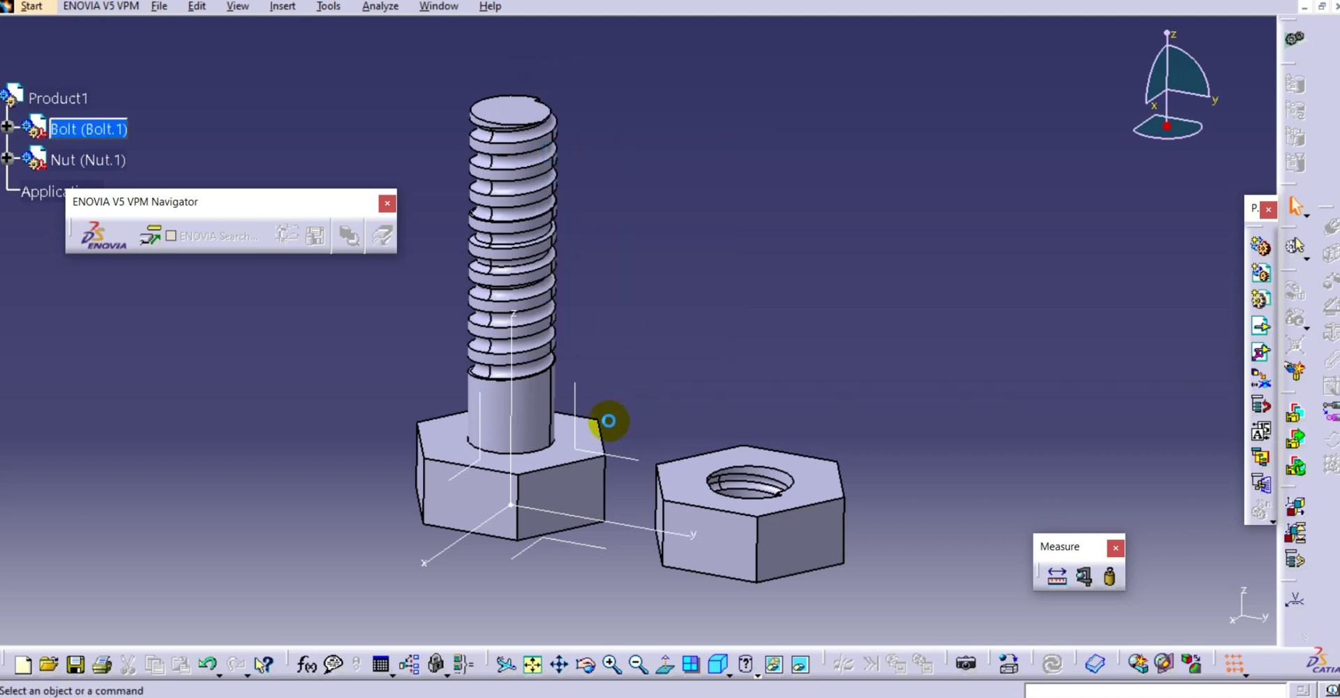
{"action": "right_click", "coordinate": [576, 396]}
{"action": "left_click", "coordinate": [632, 444]}
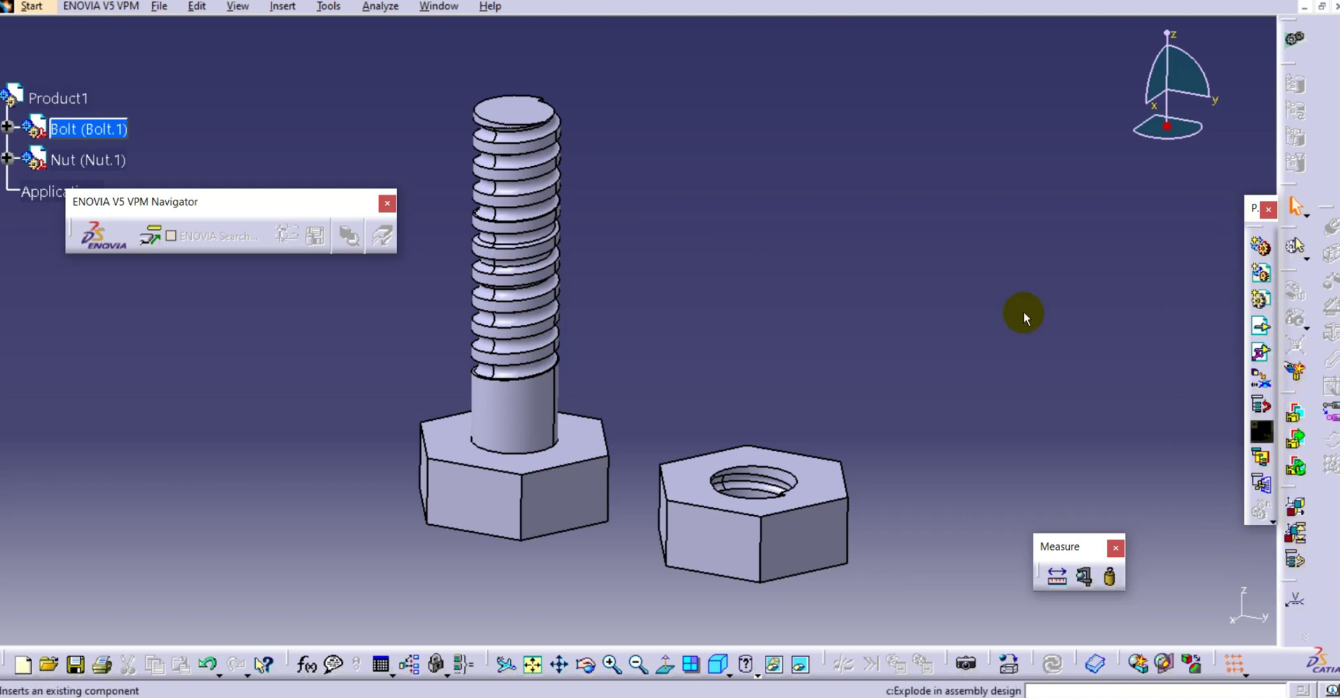
Step: Activate Product1 and anchor the bolt with a Fix constraint, deleting the one placed on the nut
{"action": "left_click", "coordinate": [60, 94]}
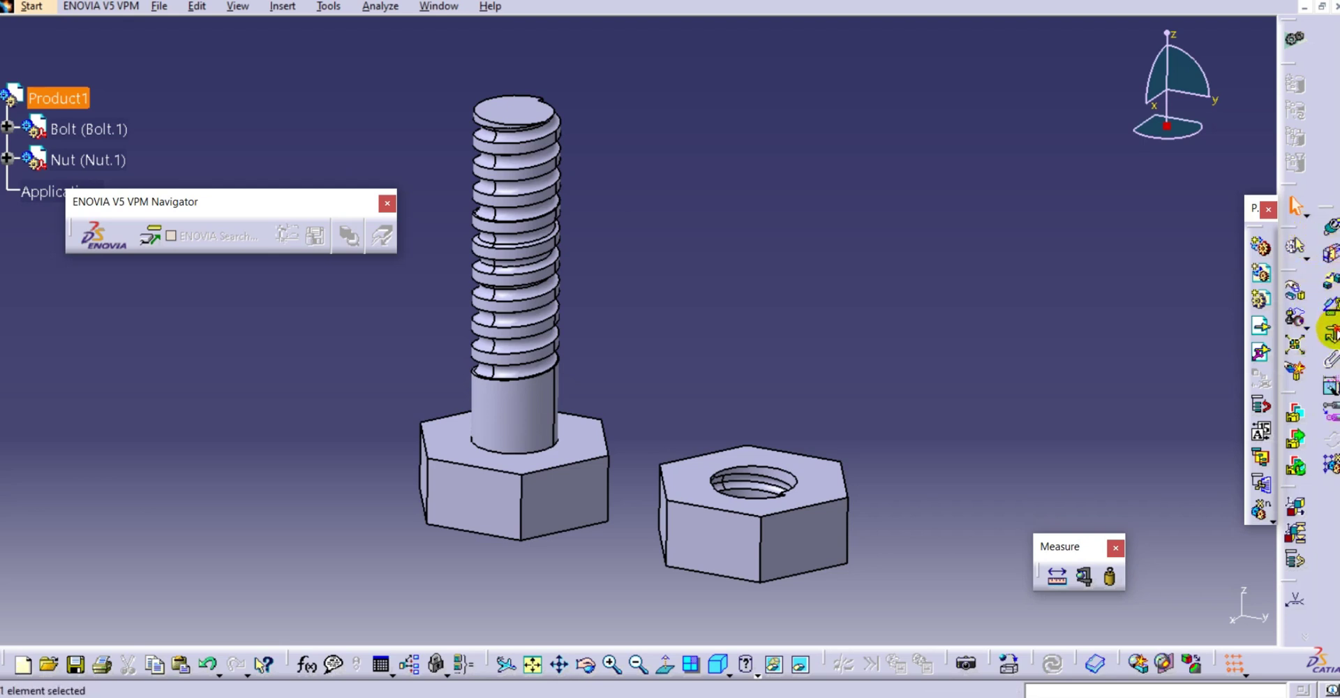
{"action": "left_click", "coordinate": [1332, 332]}
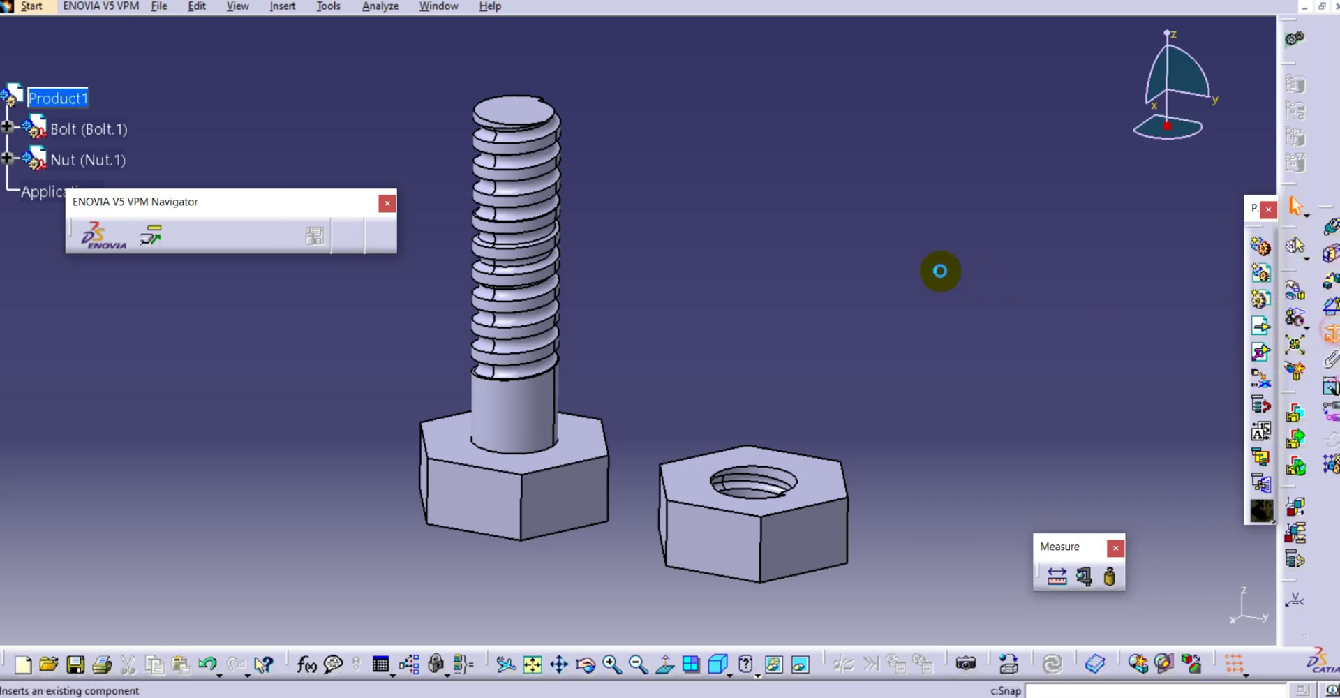
{"action": "left_click", "coordinate": [103, 157]}
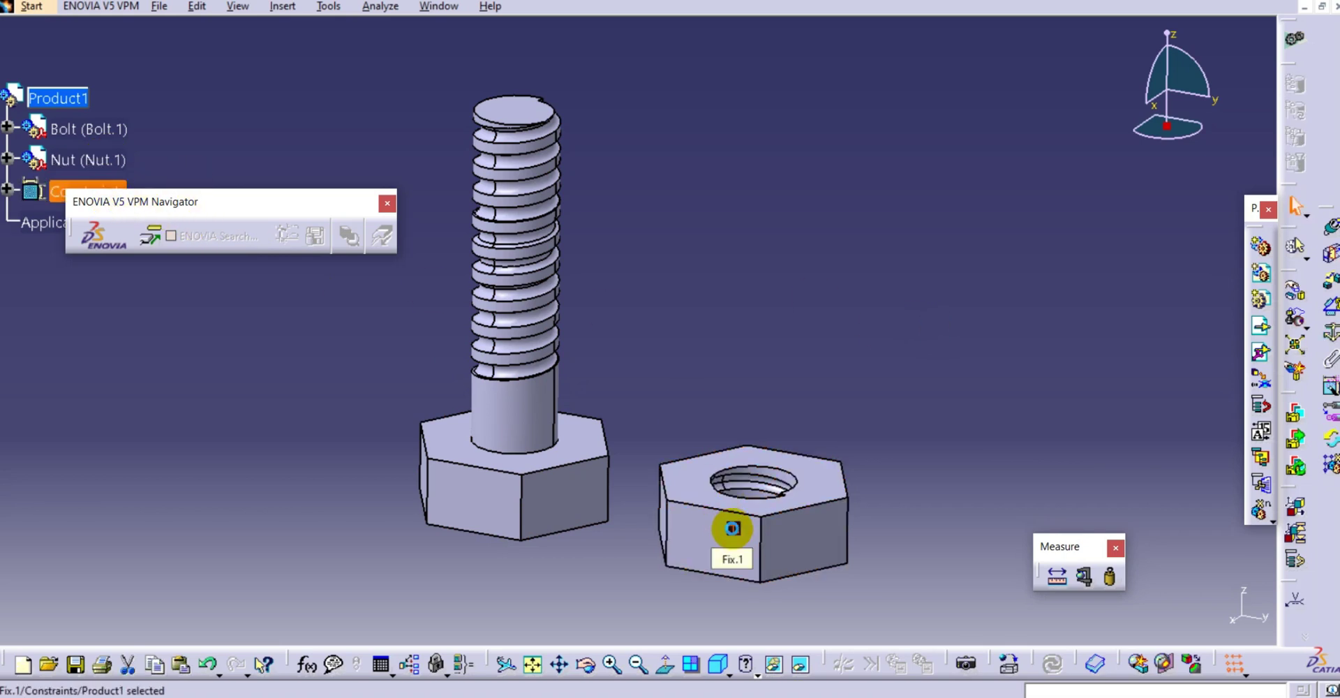
{"action": "key", "text": "Delete"}
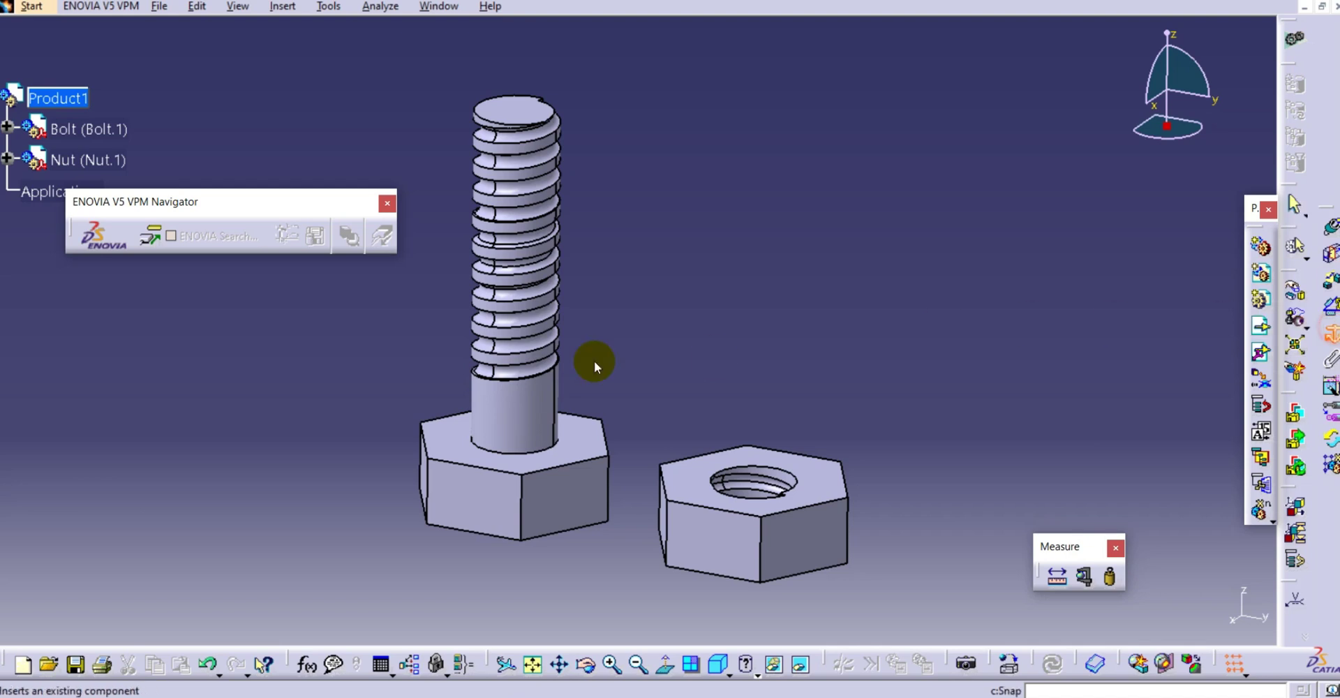
{"action": "left_click", "coordinate": [109, 136]}
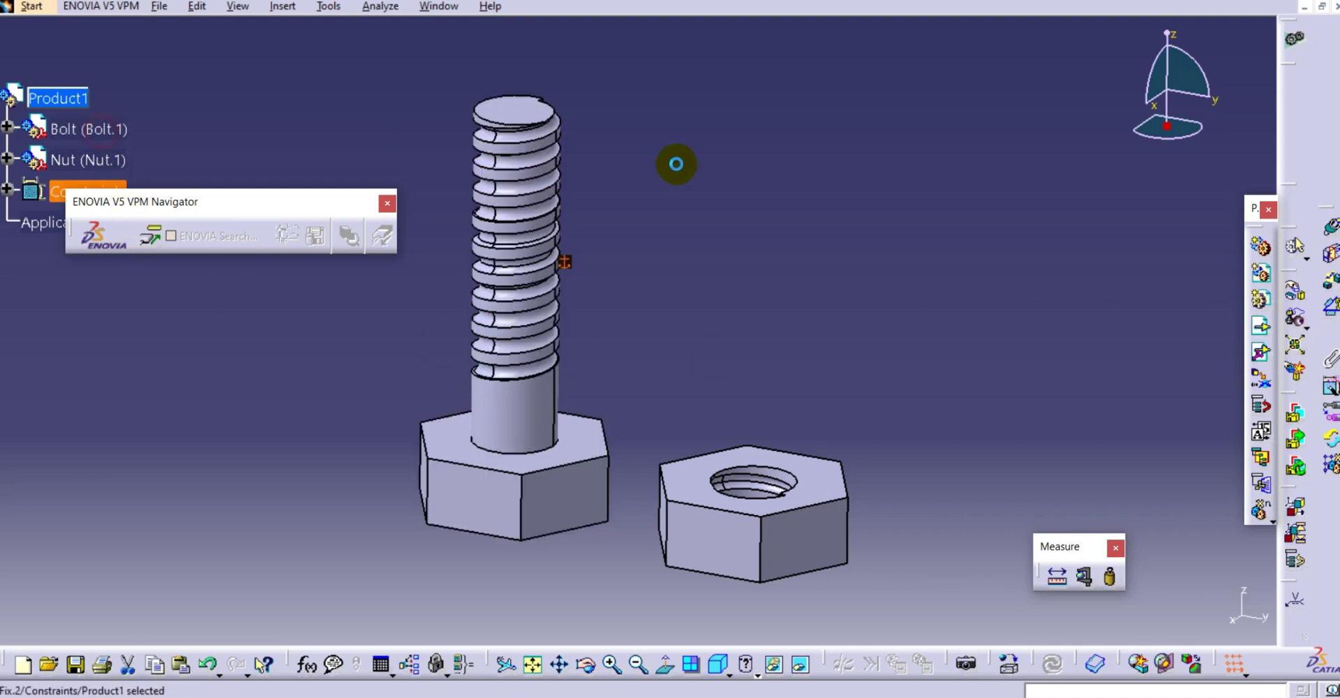
Step: Make the bolt shank's axis and the nut hole's axis coincident, and update the assembly
{"action": "middle_click_drag", "start_coordinate": [731, 230], "coordinate": [755, 230]}
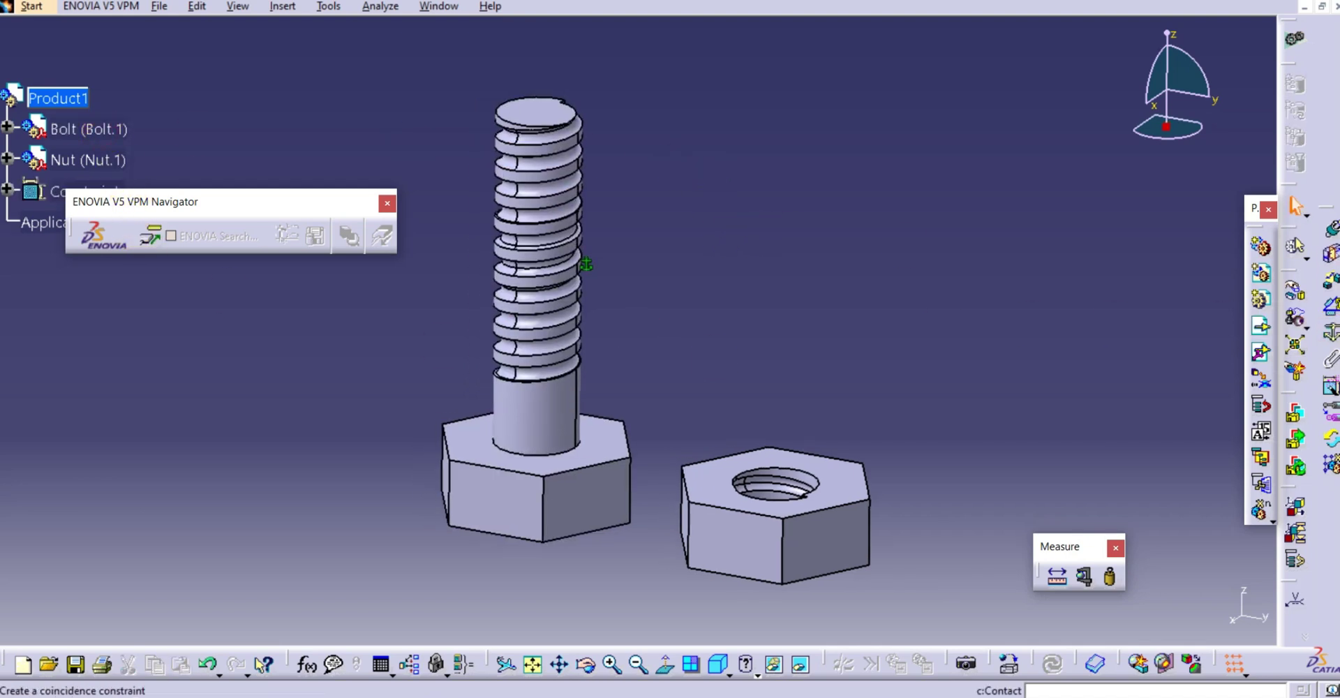
{"action": "left_click", "coordinate": [1332, 229]}
{"action": "left_click", "coordinate": [548, 419]}
{"action": "middle_click_drag", "start_coordinate": [757, 356], "coordinate": [717, 335]}
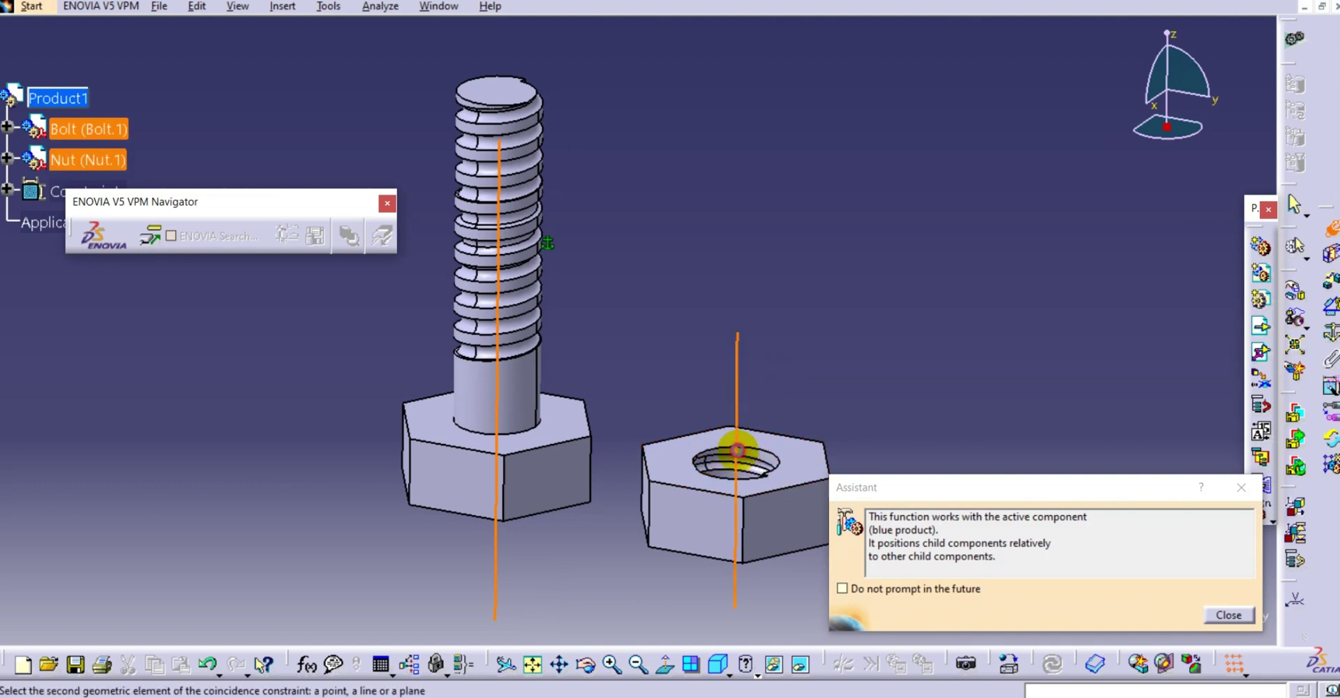
{"action": "left_click", "coordinate": [740, 458]}
{"action": "left_click", "coordinate": [1052, 663]}
Step: Add a 20 mm offset constraint between the bolt head's shank-side face and the nut's underside, hiding the bolt to reach the nut
{"action": "middle_click_drag", "start_coordinate": [765, 403], "coordinate": [775, 281]}
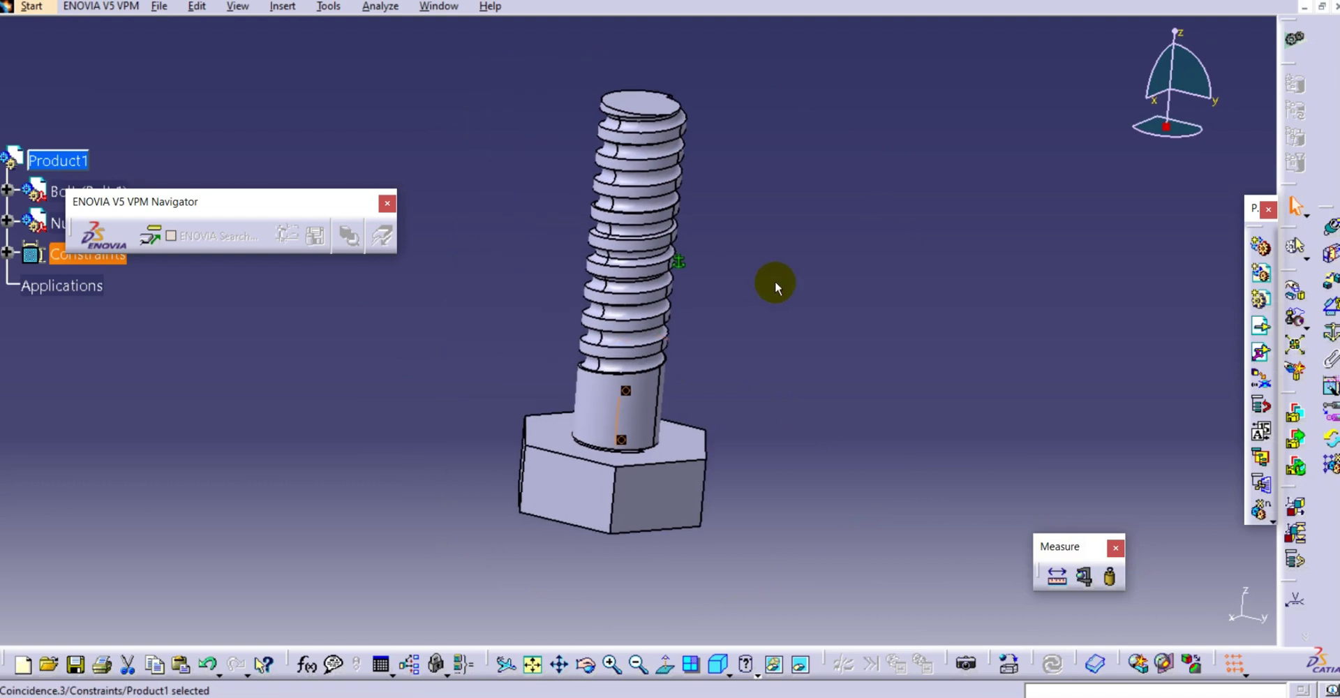
{"action": "left_click", "coordinate": [1330, 279]}
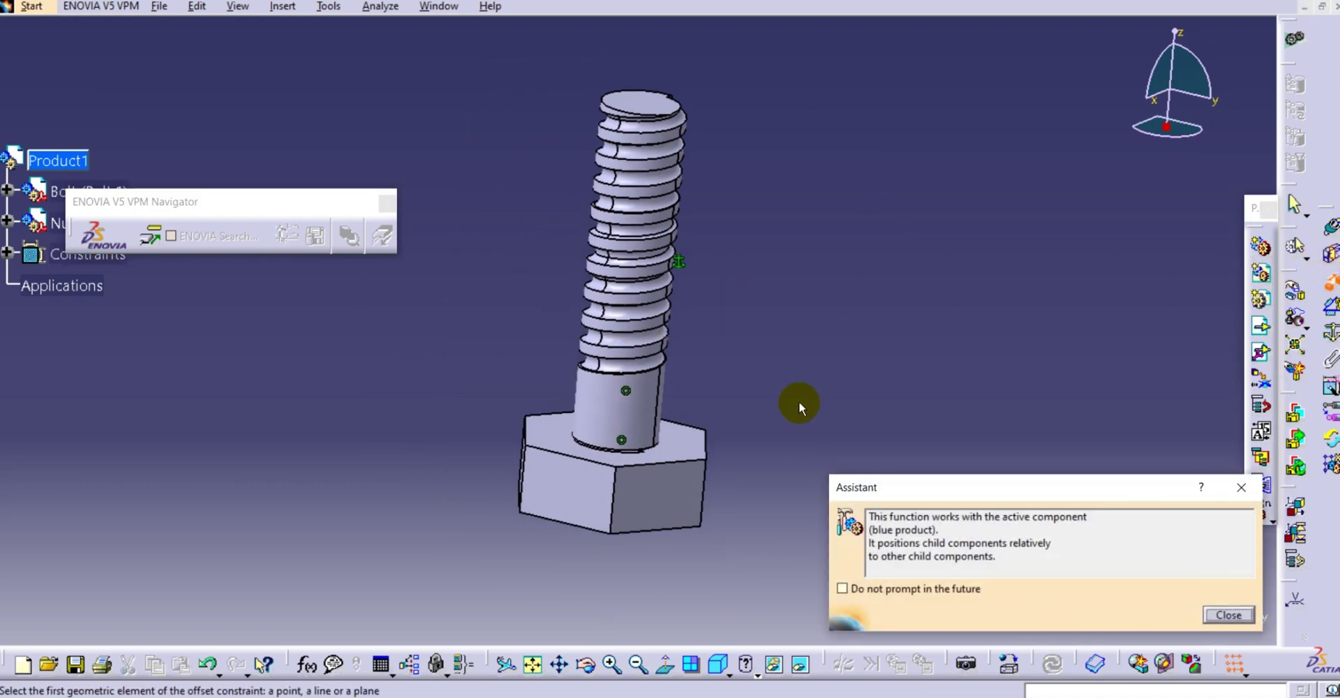
{"action": "left_click", "coordinate": [1232, 615]}
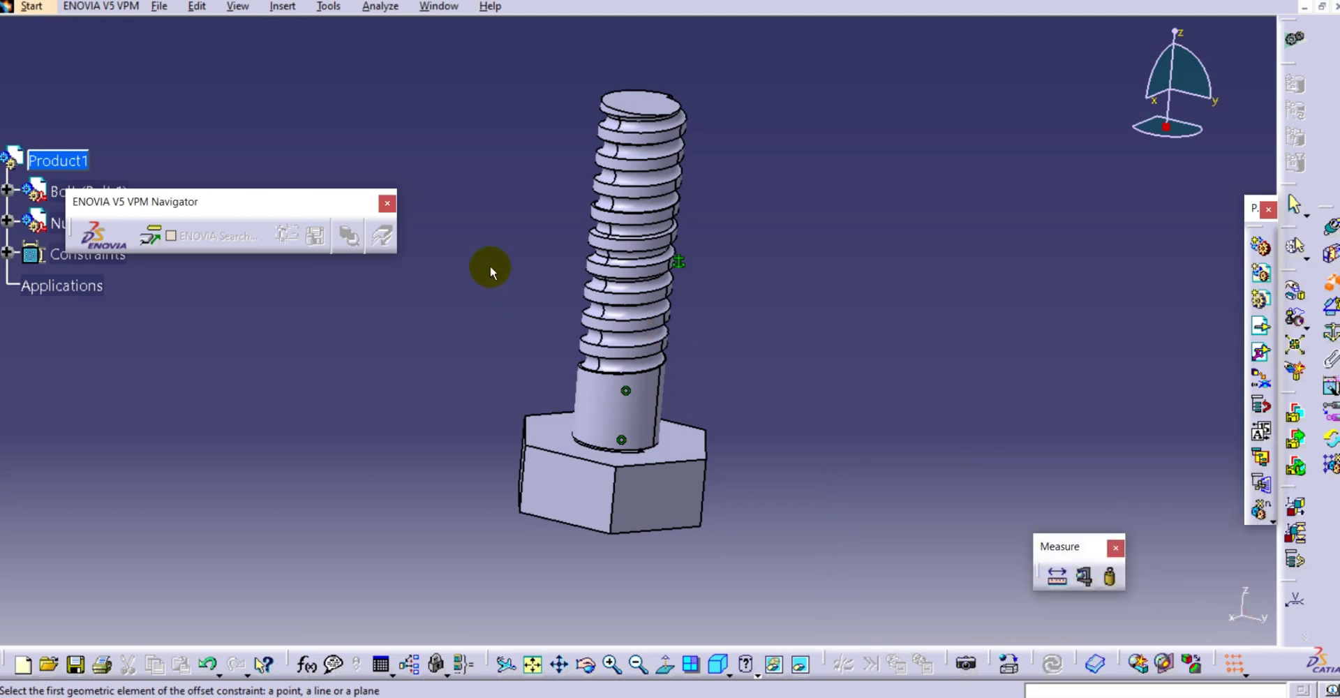
{"action": "left_click_drag", "start_coordinate": [284, 377], "coordinate": [286, 421]}
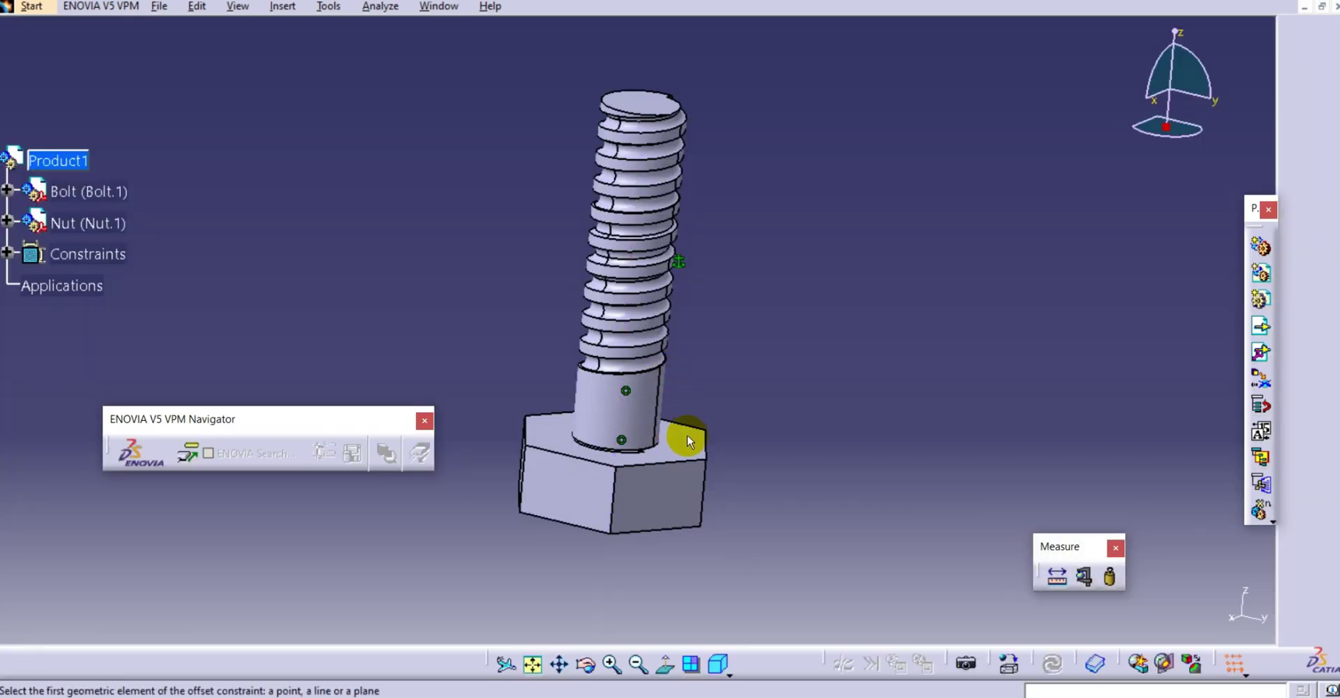
{"action": "left_click", "coordinate": [681, 440]}
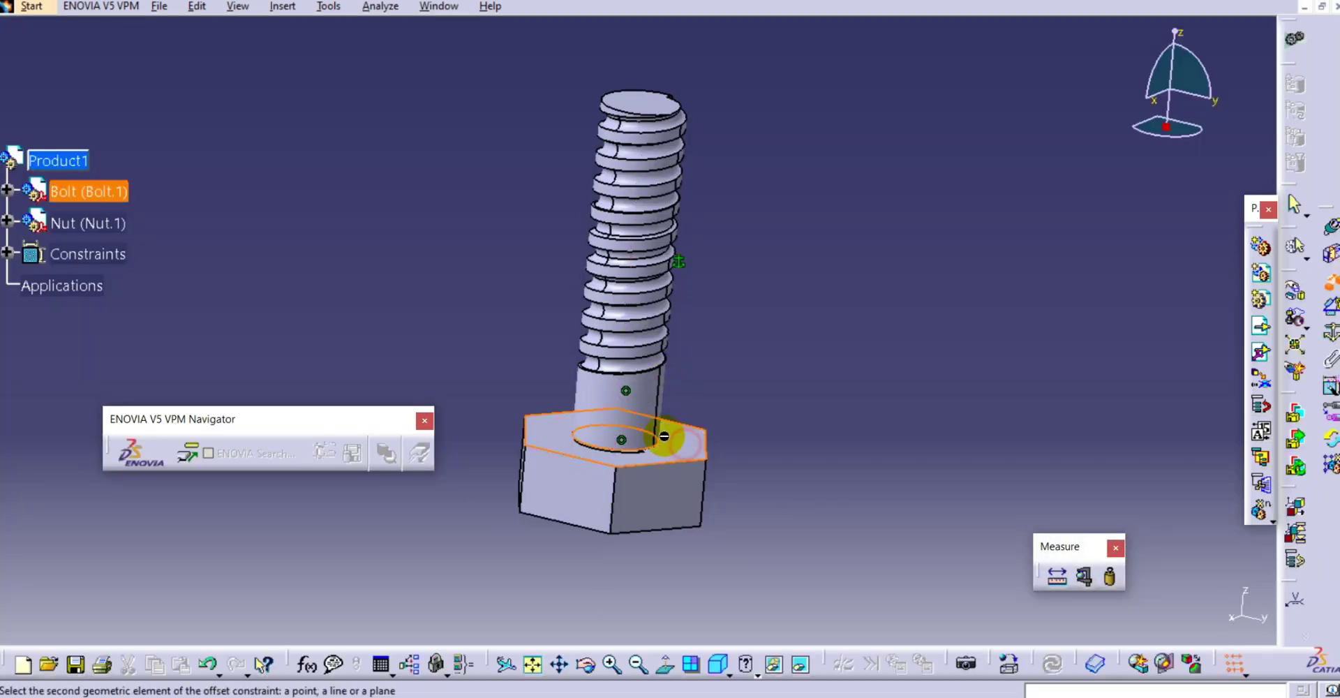
{"action": "right_click", "coordinate": [106, 199]}
{"action": "left_click", "coordinate": [165, 248]}
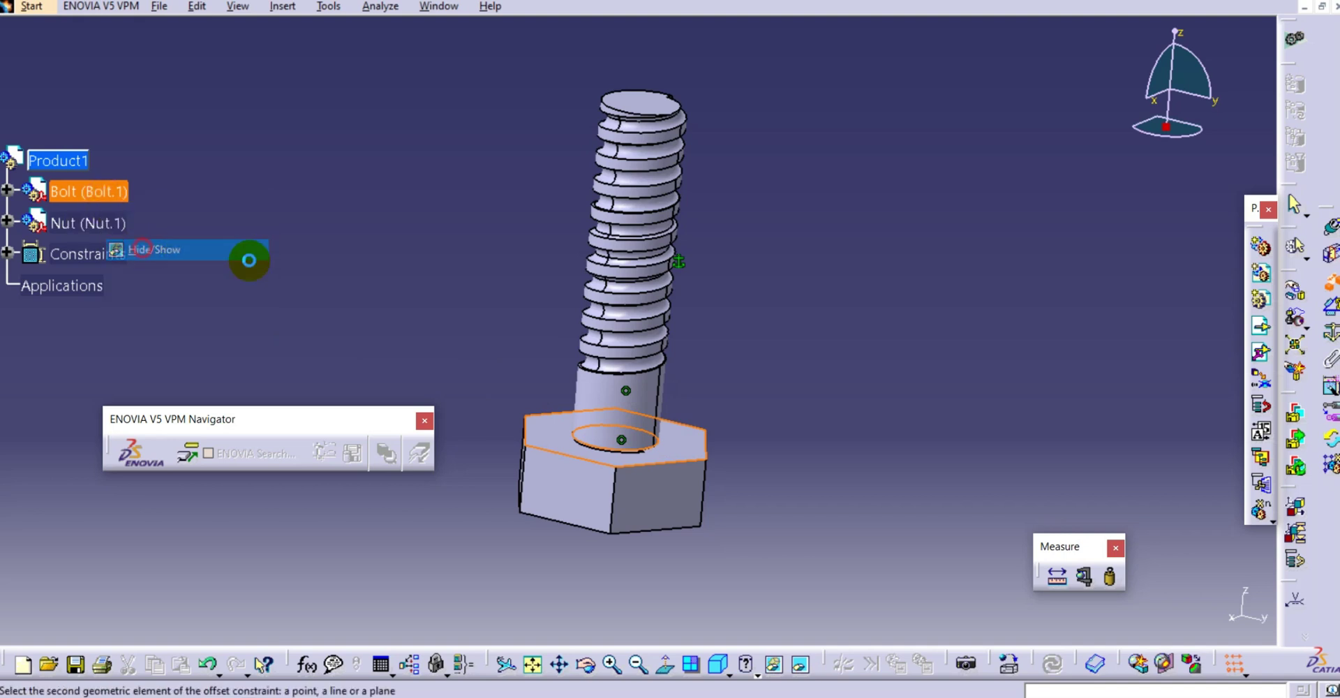
{"action": "middle_click_drag", "start_coordinate": [562, 410], "coordinate": [670, 503]}
{"action": "left_click", "coordinate": [662, 505]}
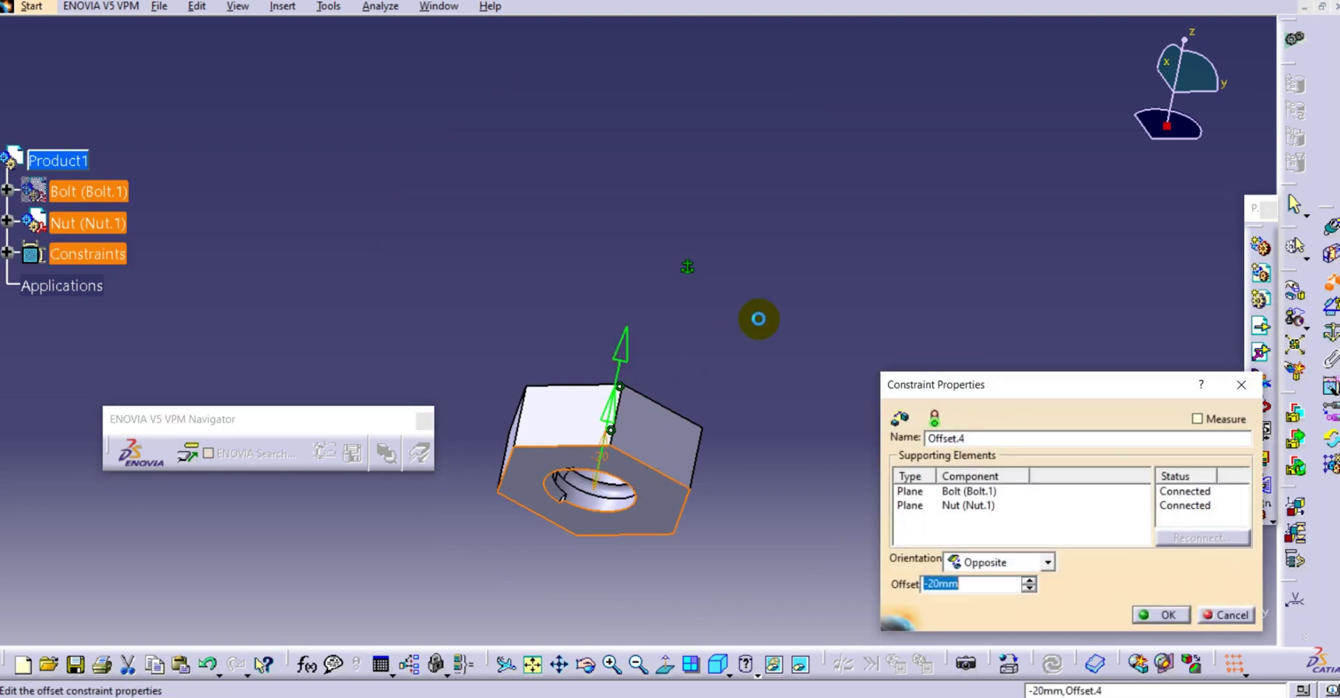
{"action": "type", "text": "20"}
{"action": "key", "text": "Return"}
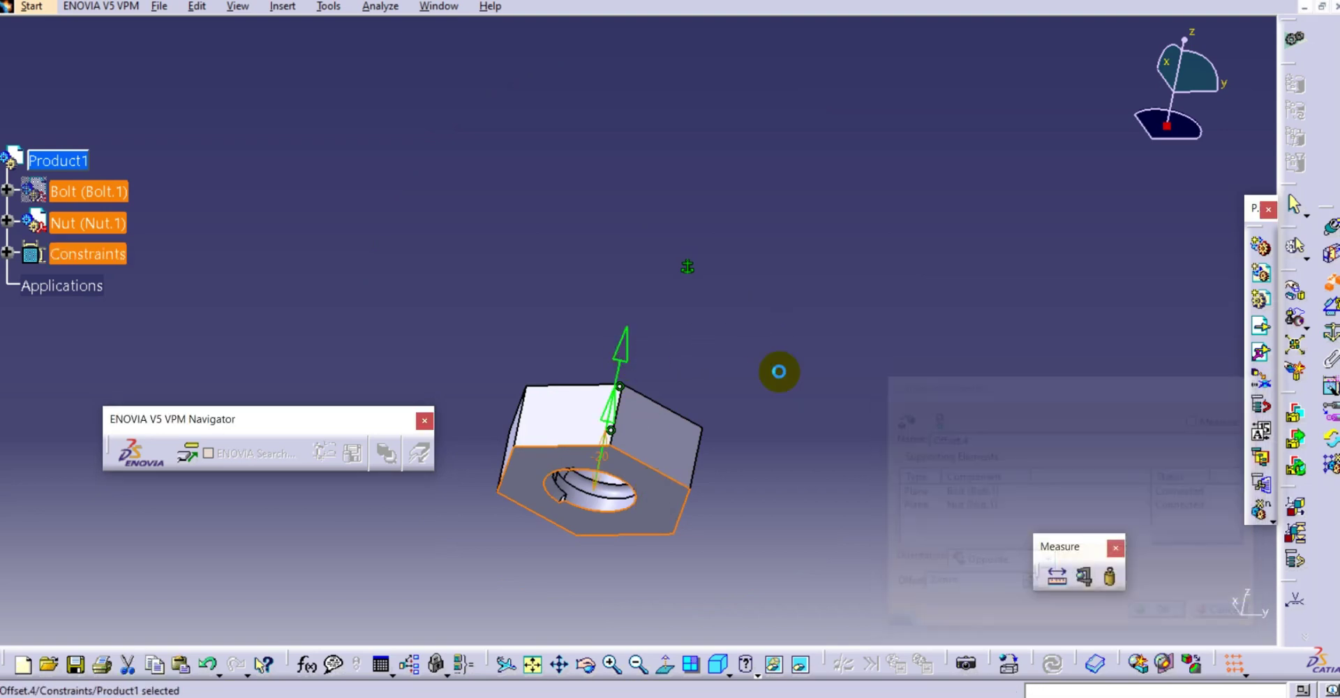
Step: Show the bolt again and update the assembly to apply the offset
{"action": "right_click", "coordinate": [80, 191]}
{"action": "left_click", "coordinate": [115, 242]}
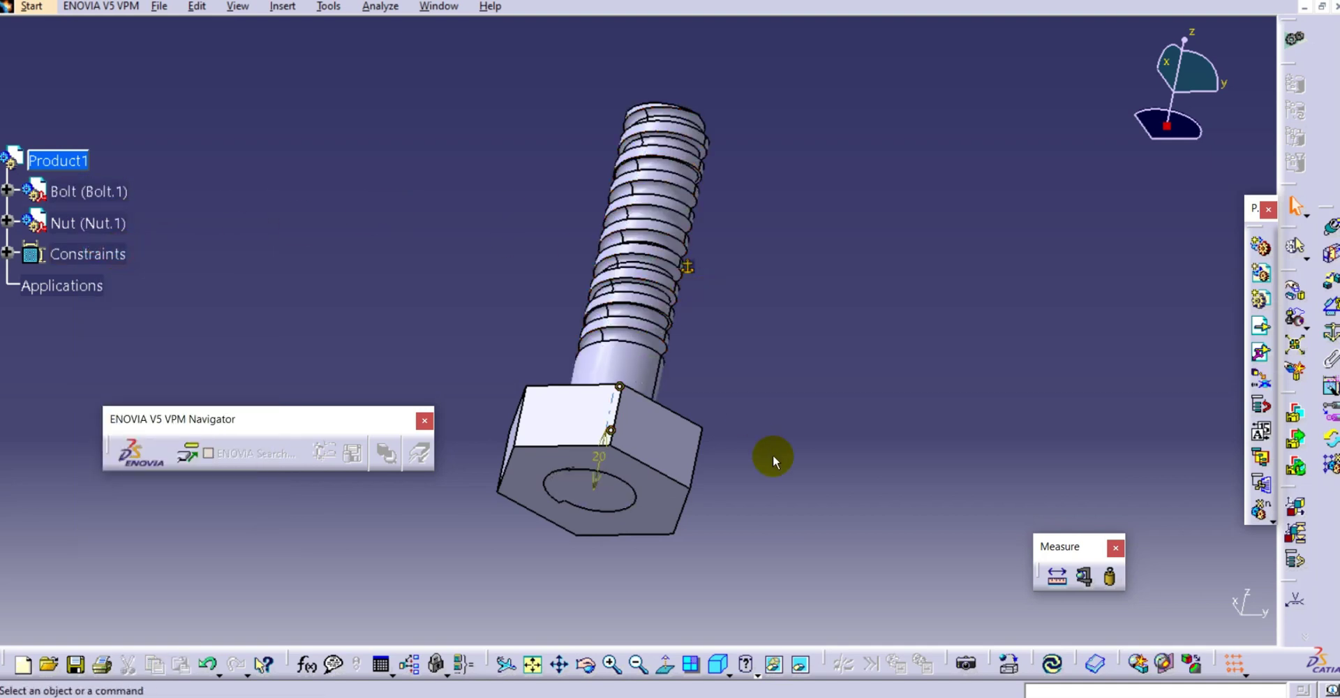
{"action": "left_click", "coordinate": [1053, 662]}
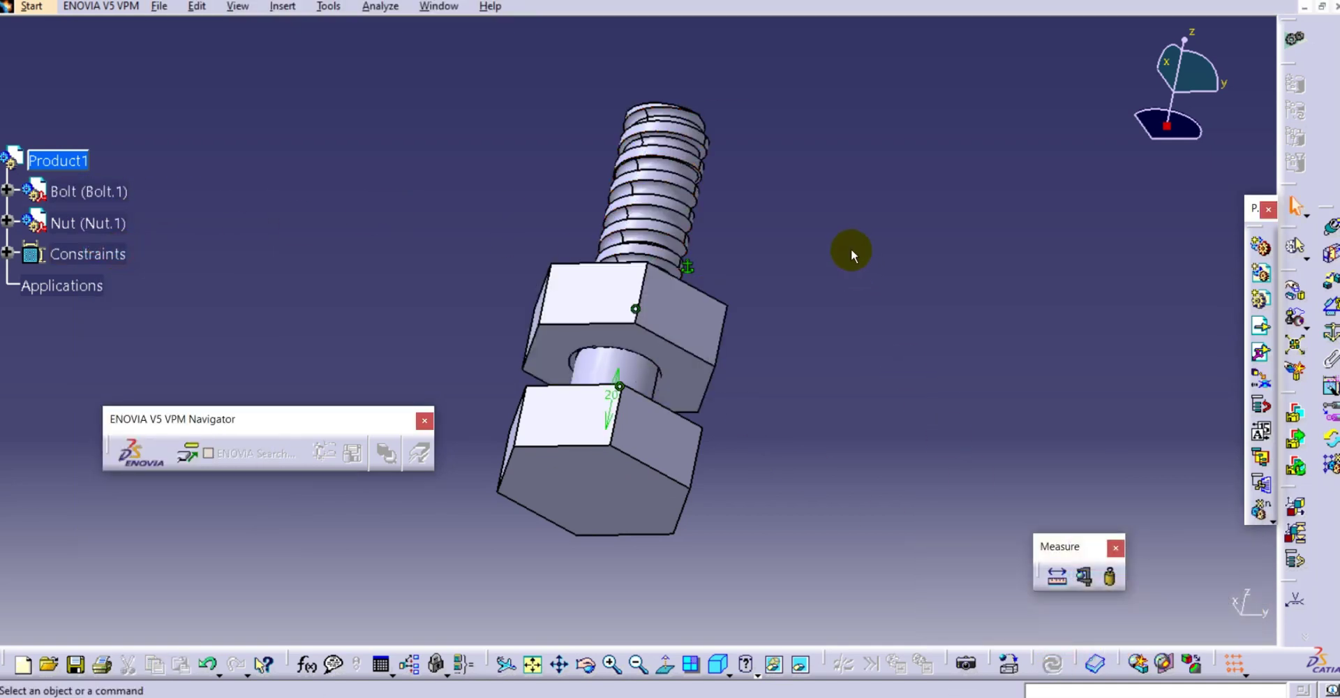
{"action": "middle_click_drag", "start_coordinate": [841, 257], "coordinate": [785, 377]}
{"action": "middle_click_drag", "start_coordinate": [523, 239], "coordinate": [604, 611]}
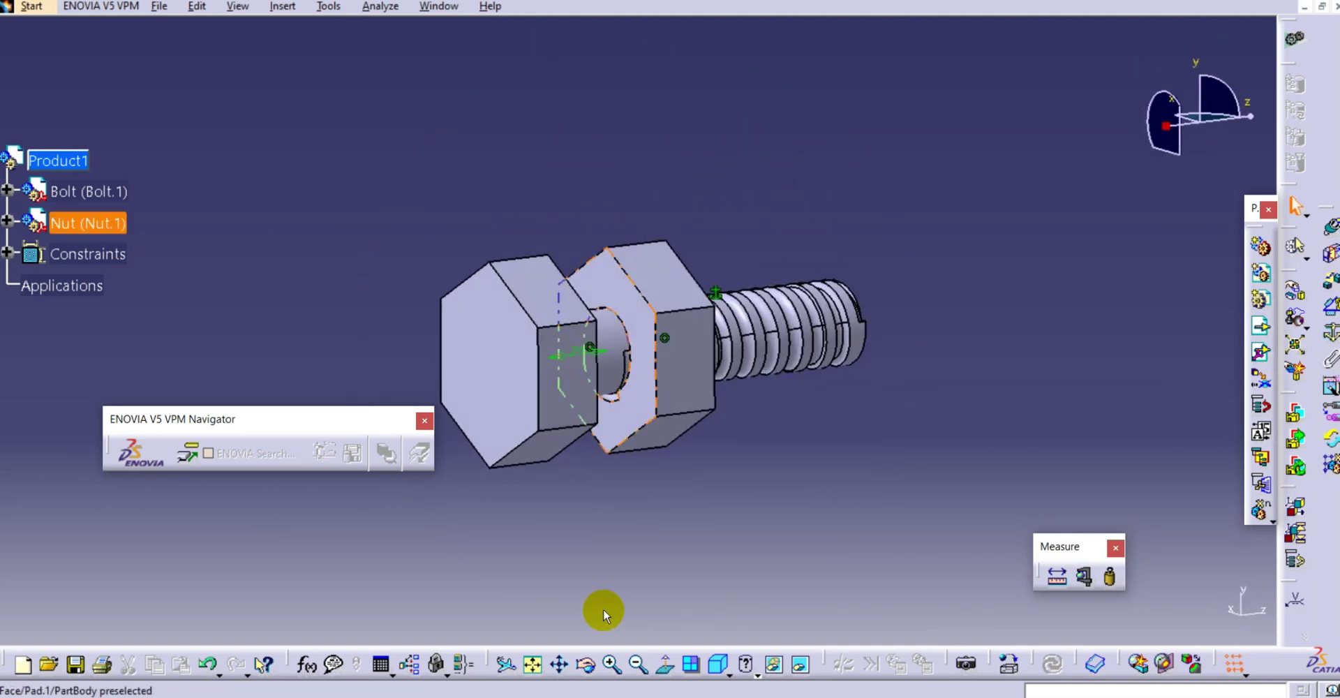
{"action": "middle_click_drag", "start_coordinate": [486, 492], "coordinate": [664, 240]}
{"action": "middle_click_drag", "start_coordinate": [706, 165], "coordinate": [650, 128]}
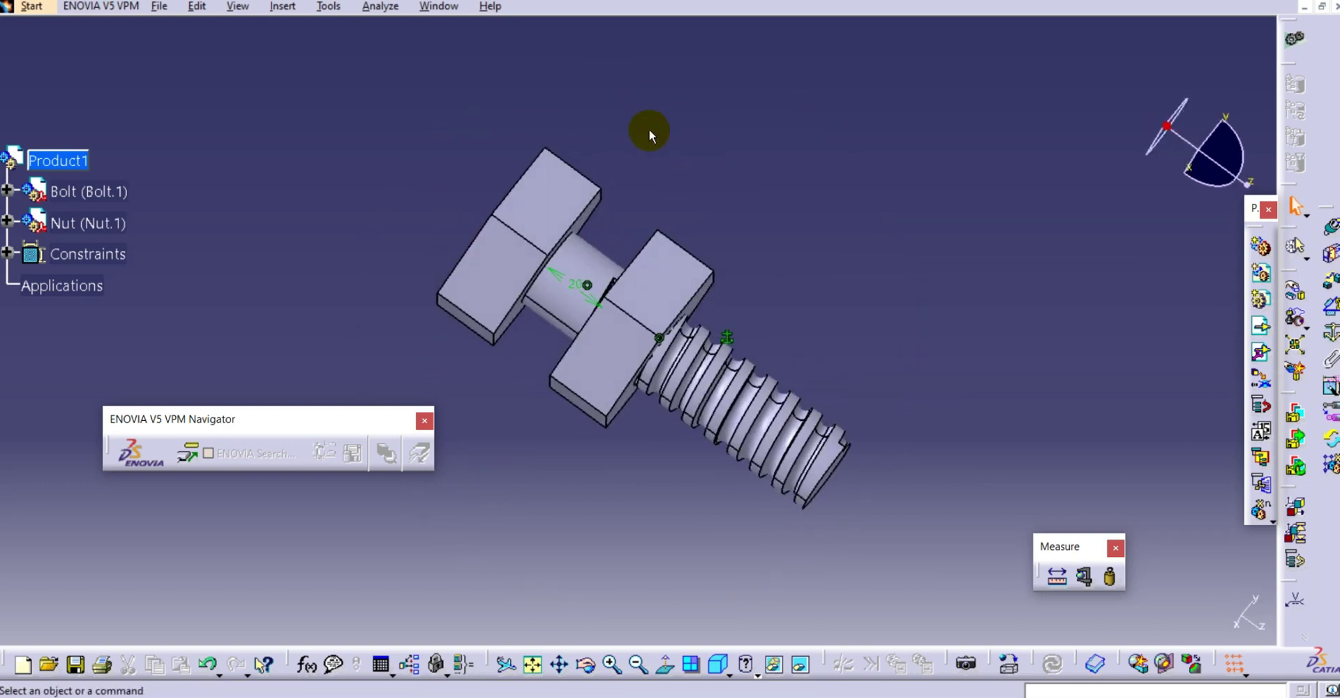
Step: Switch Product1 to the DMU Kinematics workbench
{"action": "left_click", "coordinate": [35, 9]}
{"action": "mouse_move", "coordinate": [70, 158]}
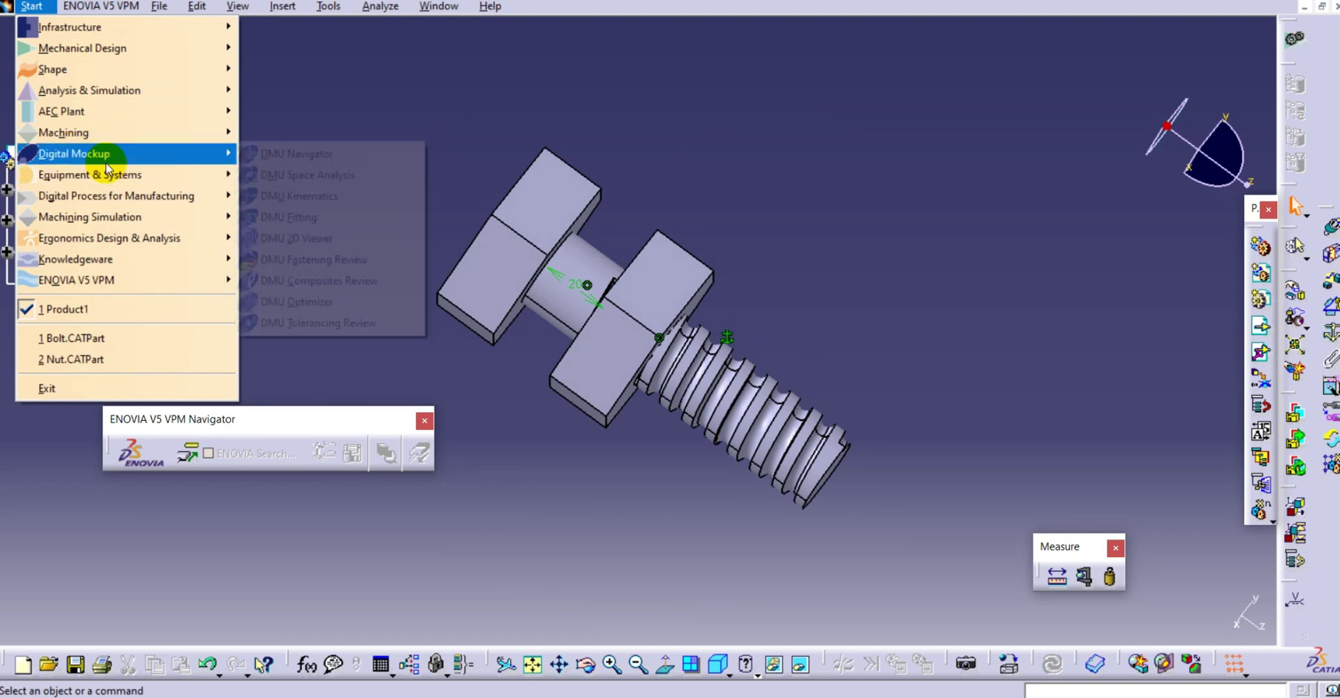
{"action": "left_click", "coordinate": [308, 201]}
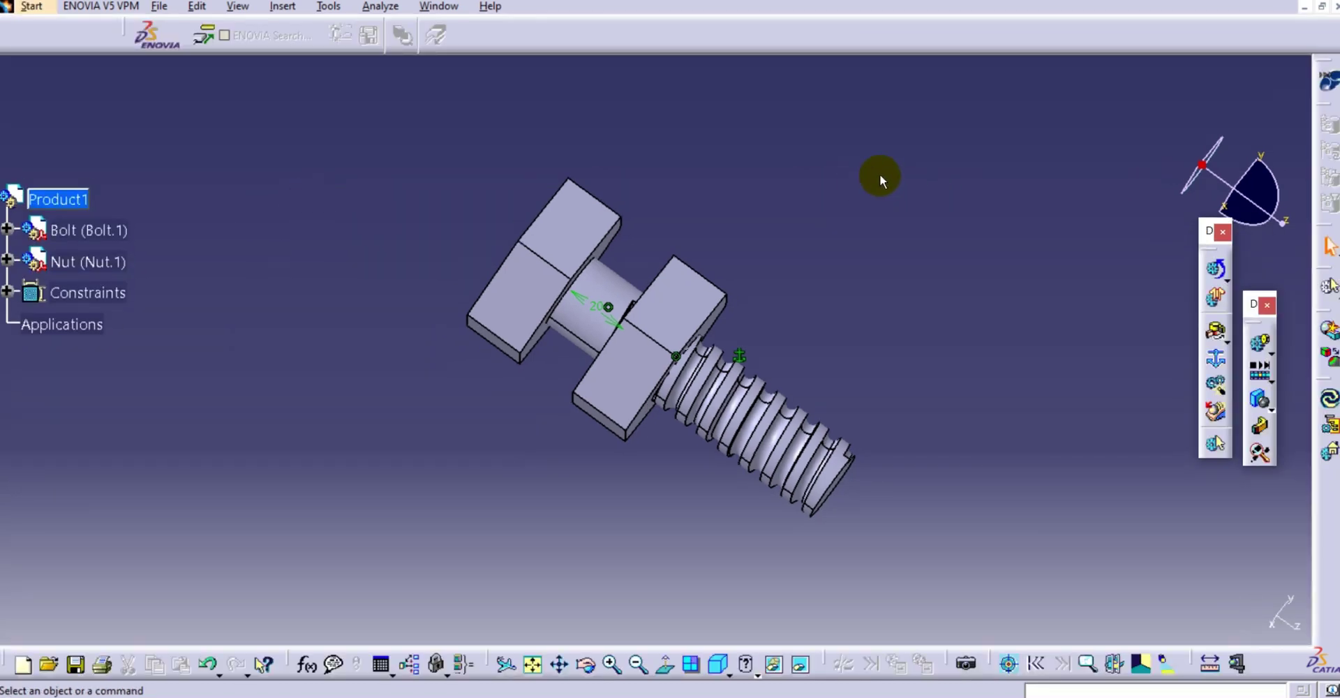
Step: Create a new mechanism named Mechanism.1 and define the bolt as its fixed part
{"action": "middle_click_drag", "start_coordinate": [724, 152], "coordinate": [818, 201]}
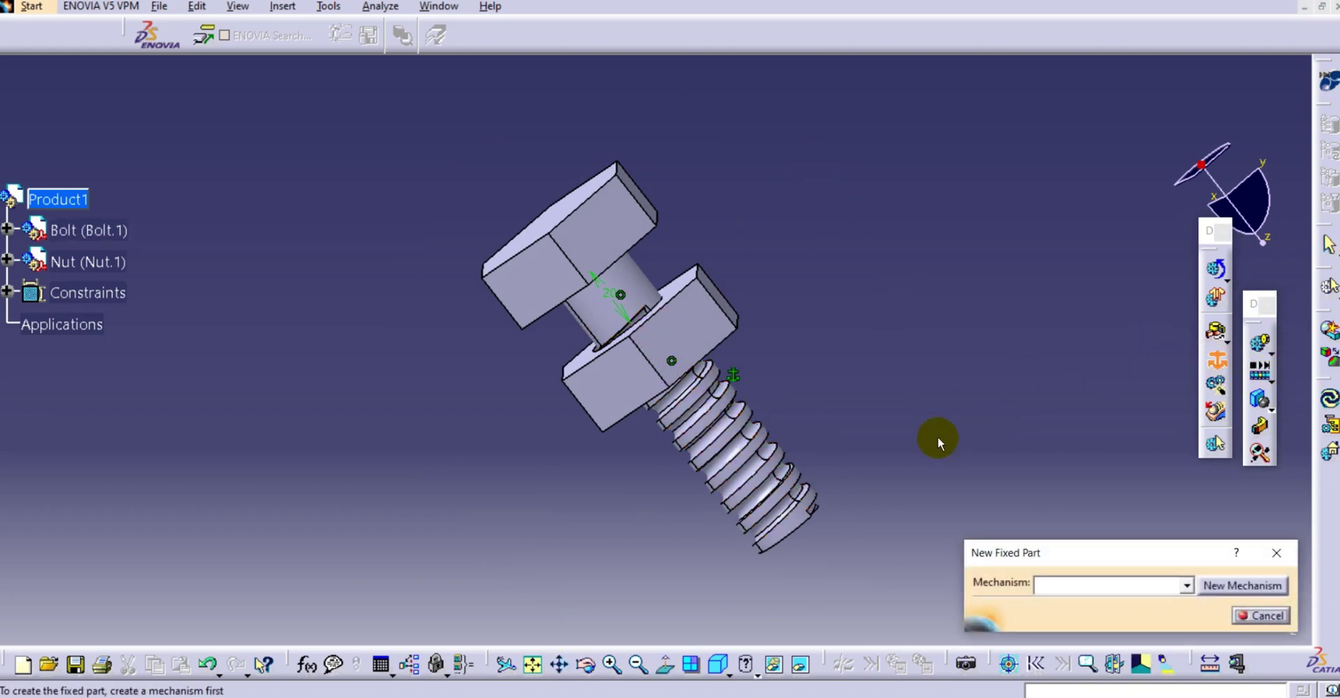
{"action": "left_click", "coordinate": [1265, 591]}
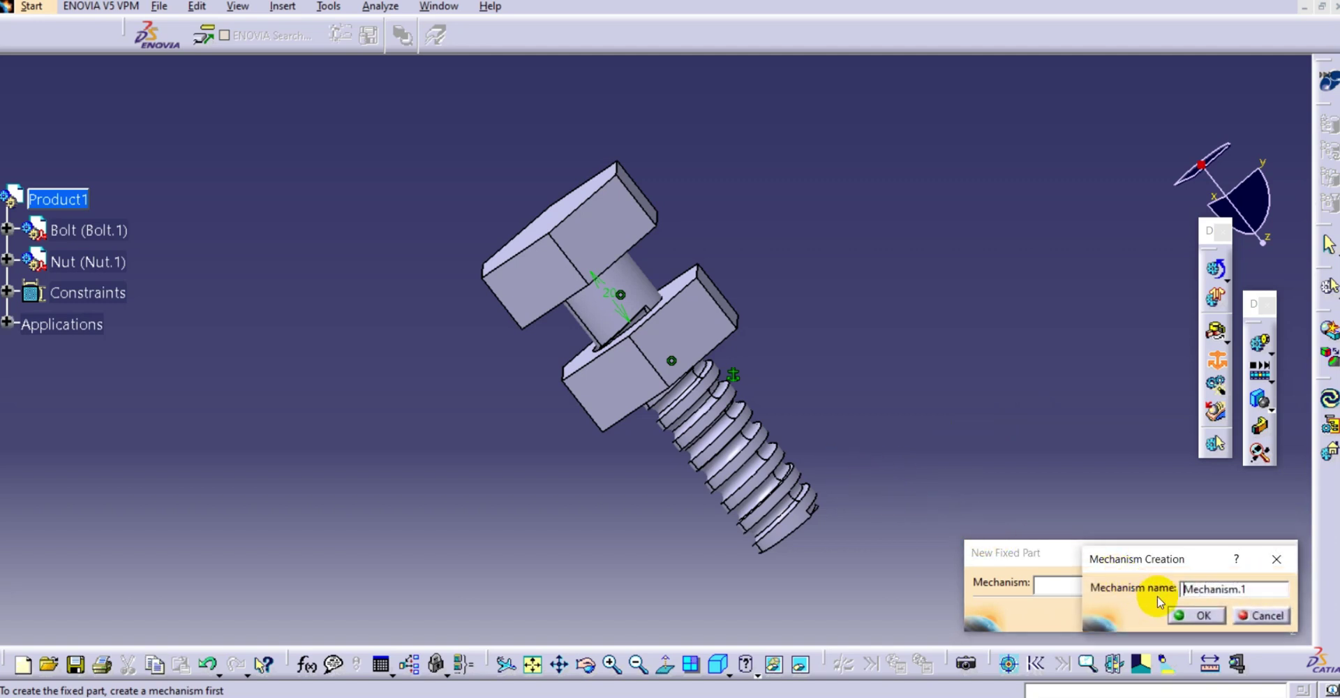
{"action": "left_click", "coordinate": [1186, 616]}
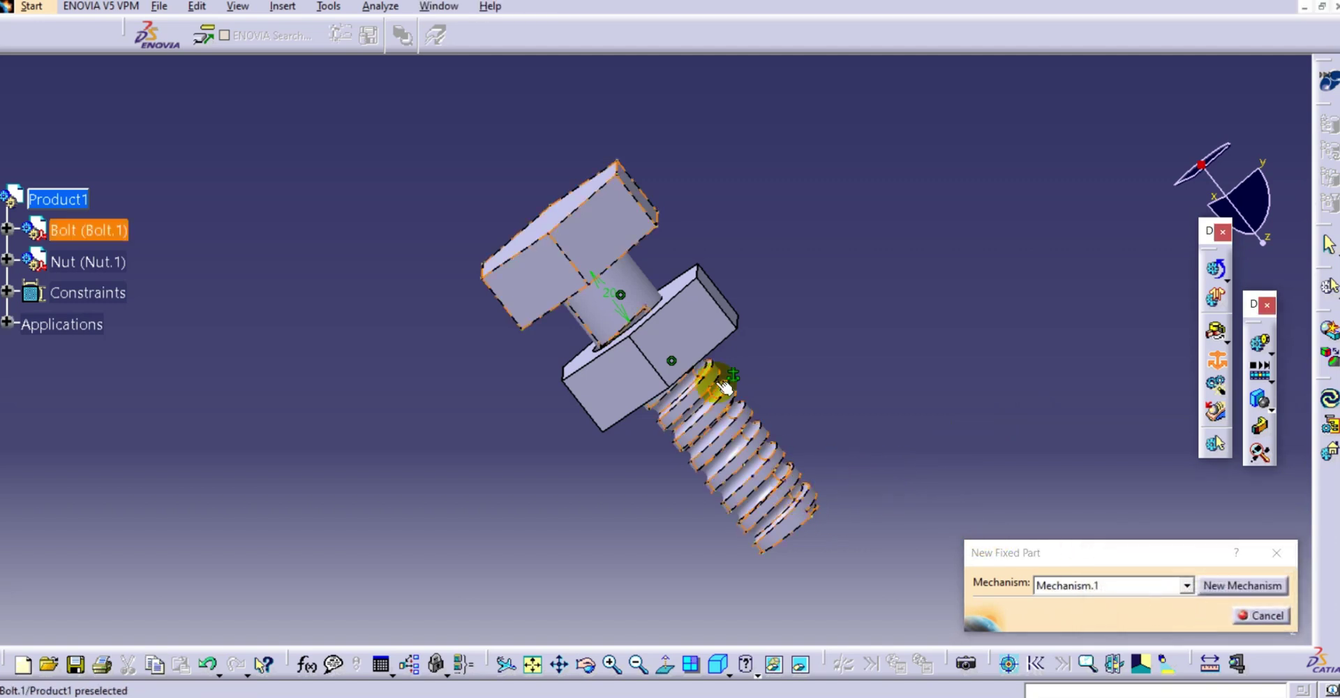
{"action": "left_click", "coordinate": [607, 261]}
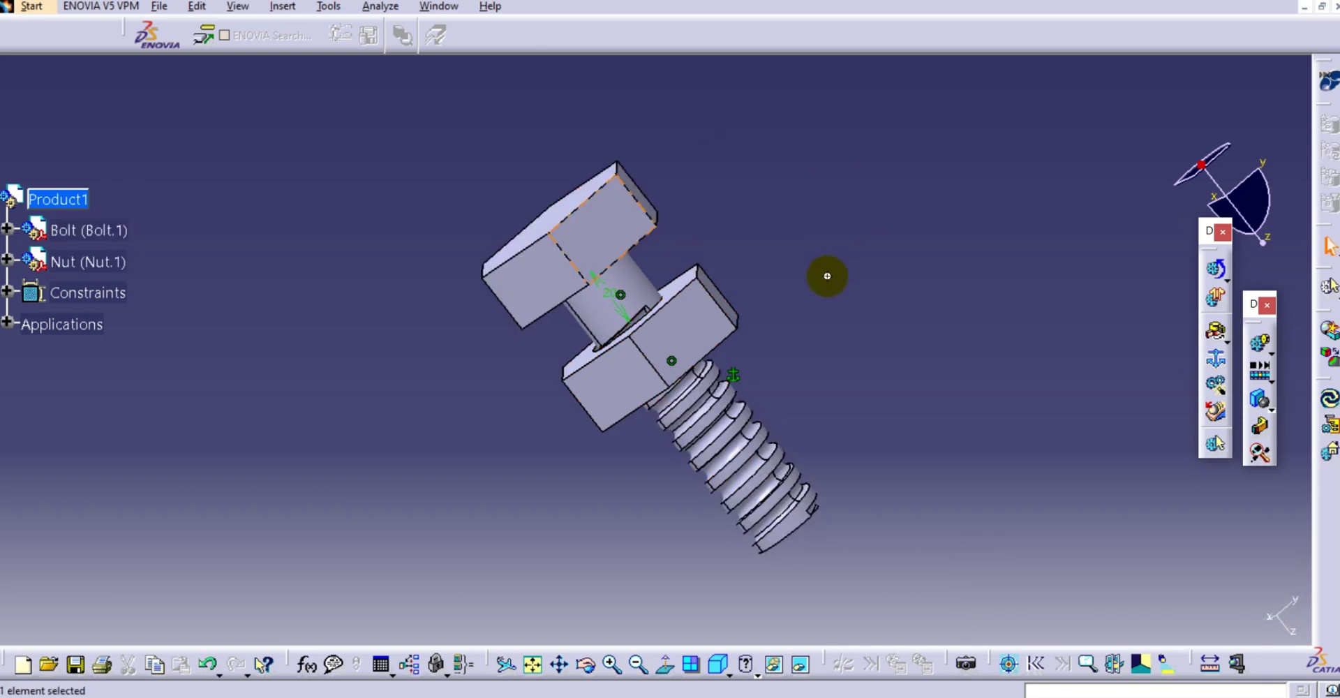
Step: Set up a screw joint in Mechanism.1 with the bolt shank's axis and the nut hole's axis, hiding the bolt to reach the hole
{"action": "middle_click_drag", "start_coordinate": [827, 276], "coordinate": [799, 266]}
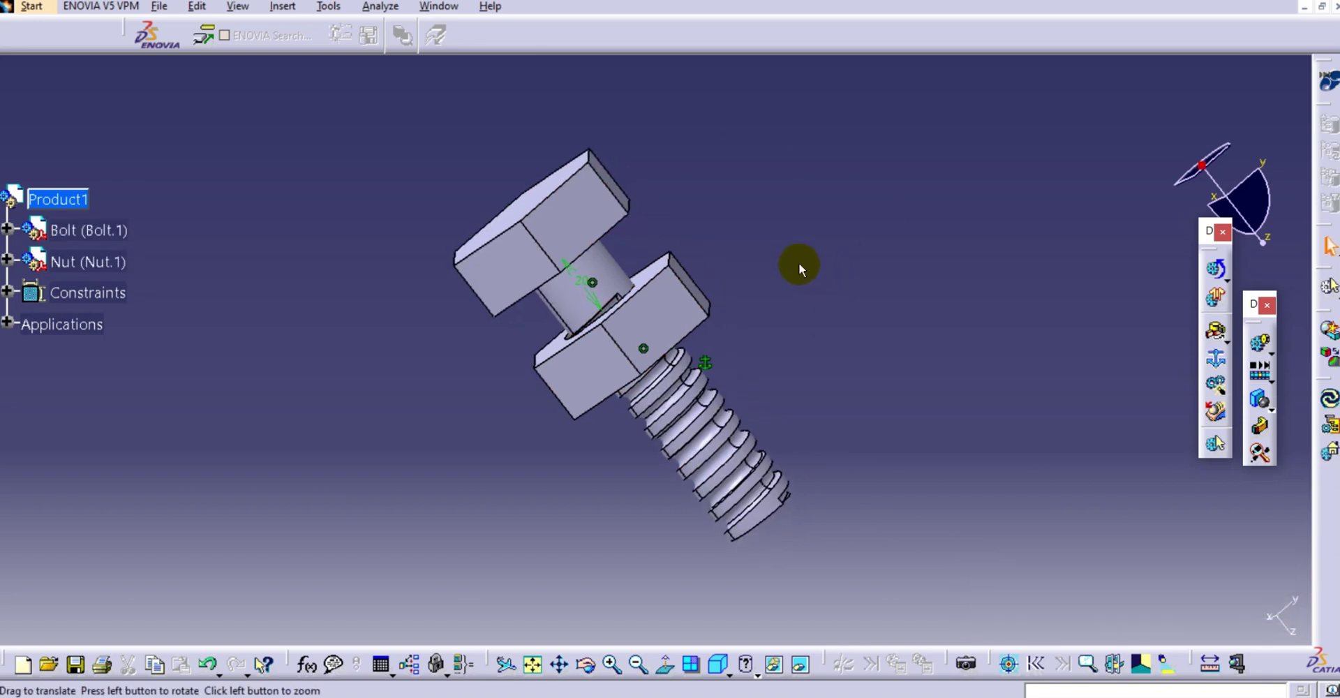
{"action": "left_click", "coordinate": [1229, 337]}
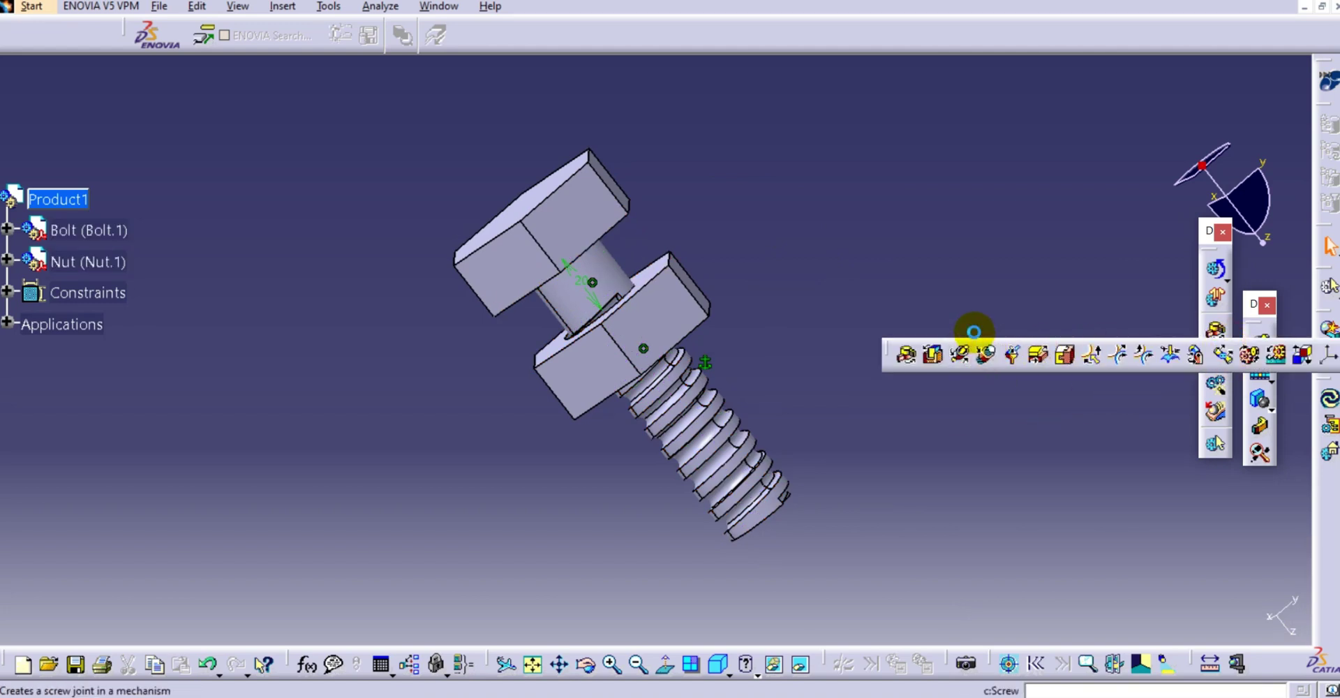
{"action": "left_click", "coordinate": [976, 337]}
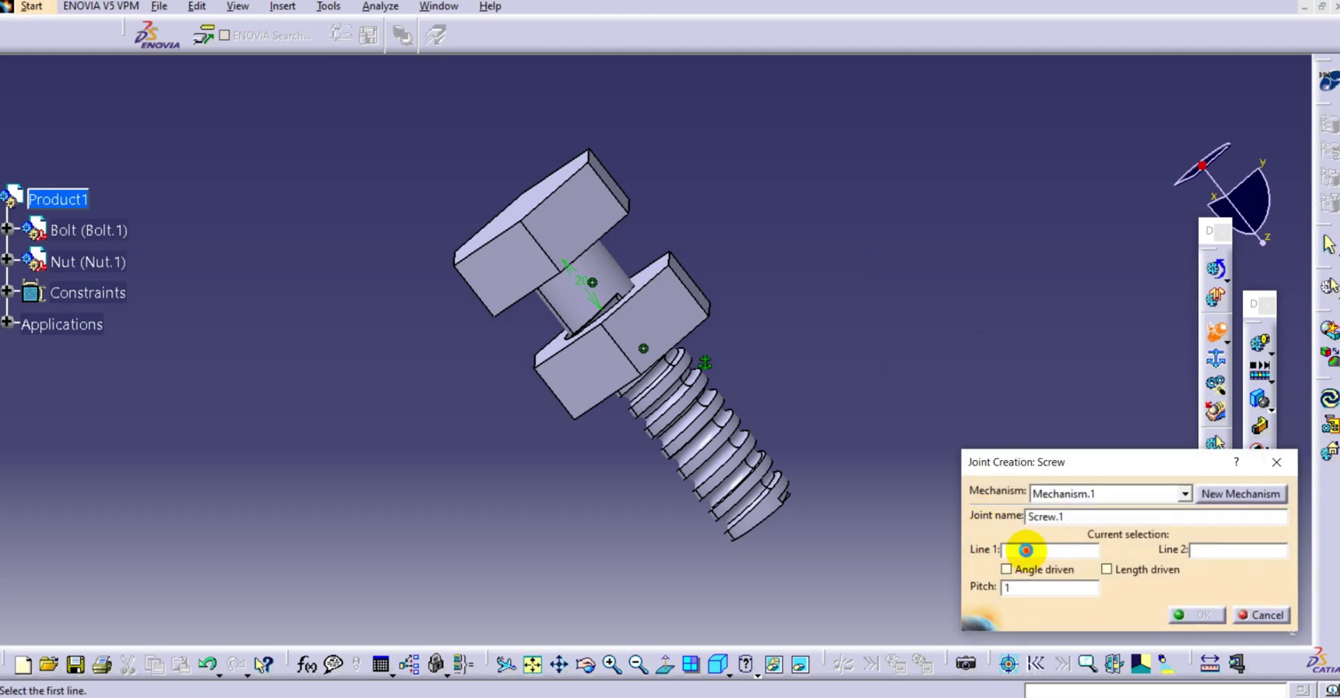
{"action": "left_click", "coordinate": [587, 281]}
{"action": "middle_click_drag", "start_coordinate": [691, 279], "coordinate": [633, 280]}
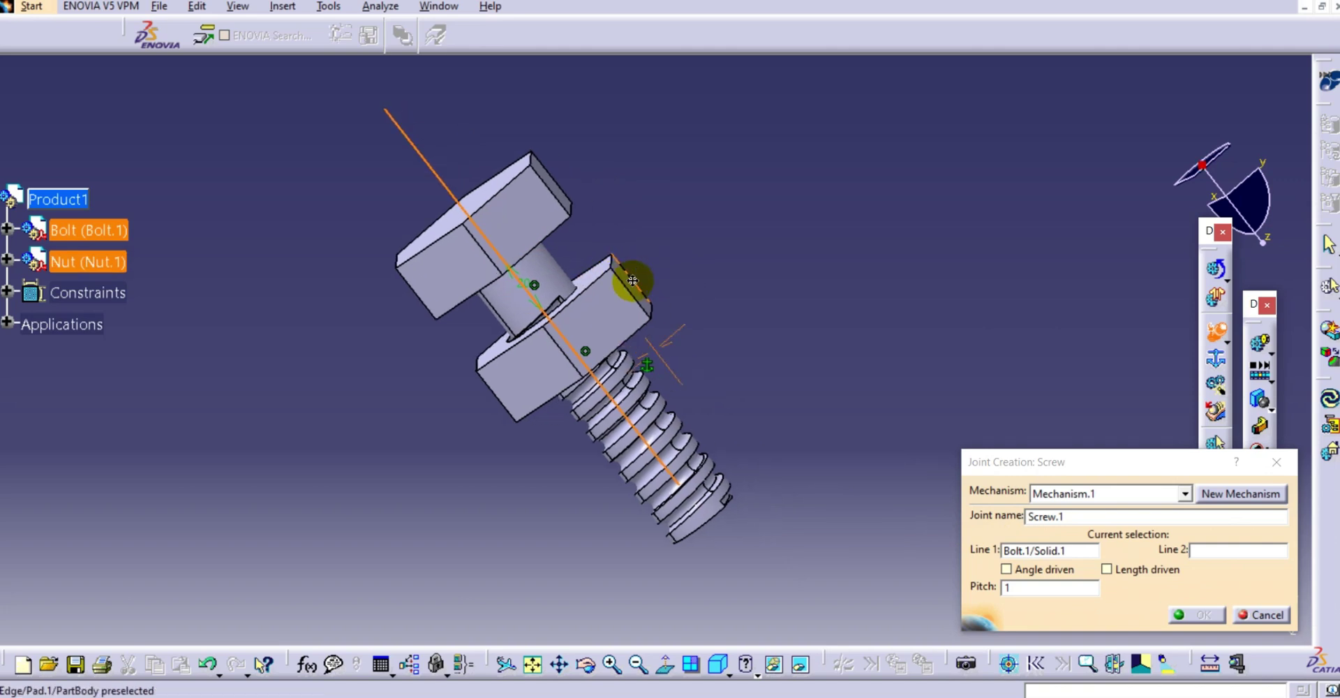
{"action": "right_click", "coordinate": [123, 238]}
{"action": "left_click", "coordinate": [157, 285]}
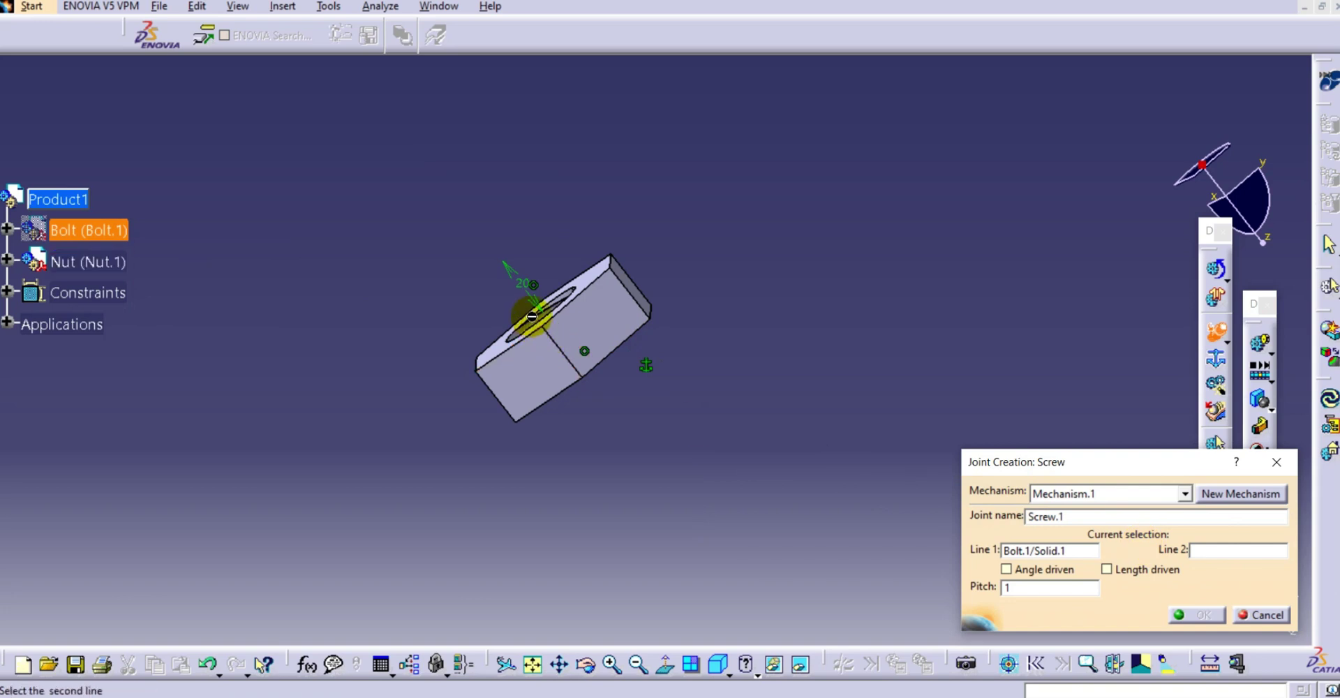
{"action": "middle_click_drag", "start_coordinate": [518, 287], "coordinate": [579, 343]}
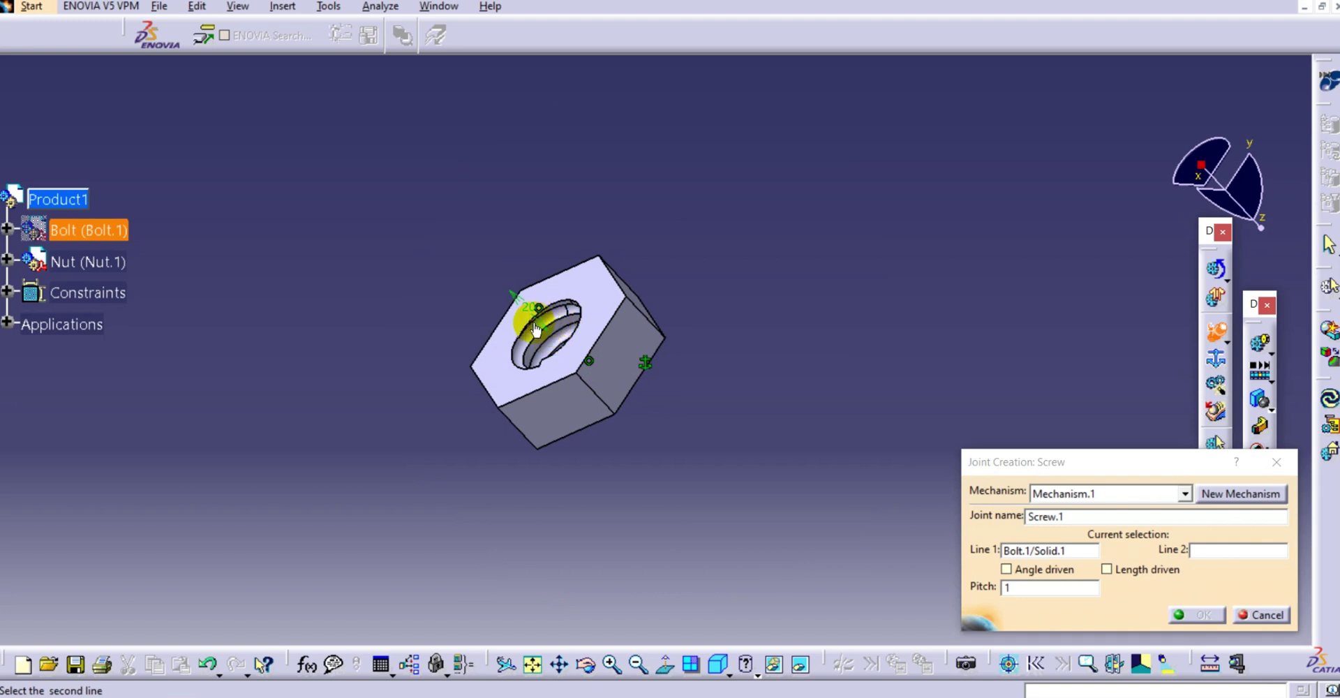
{"action": "middle_click_drag", "start_coordinate": [539, 332], "coordinate": [333, 230]}
{"action": "left_click", "coordinate": [364, 269]}
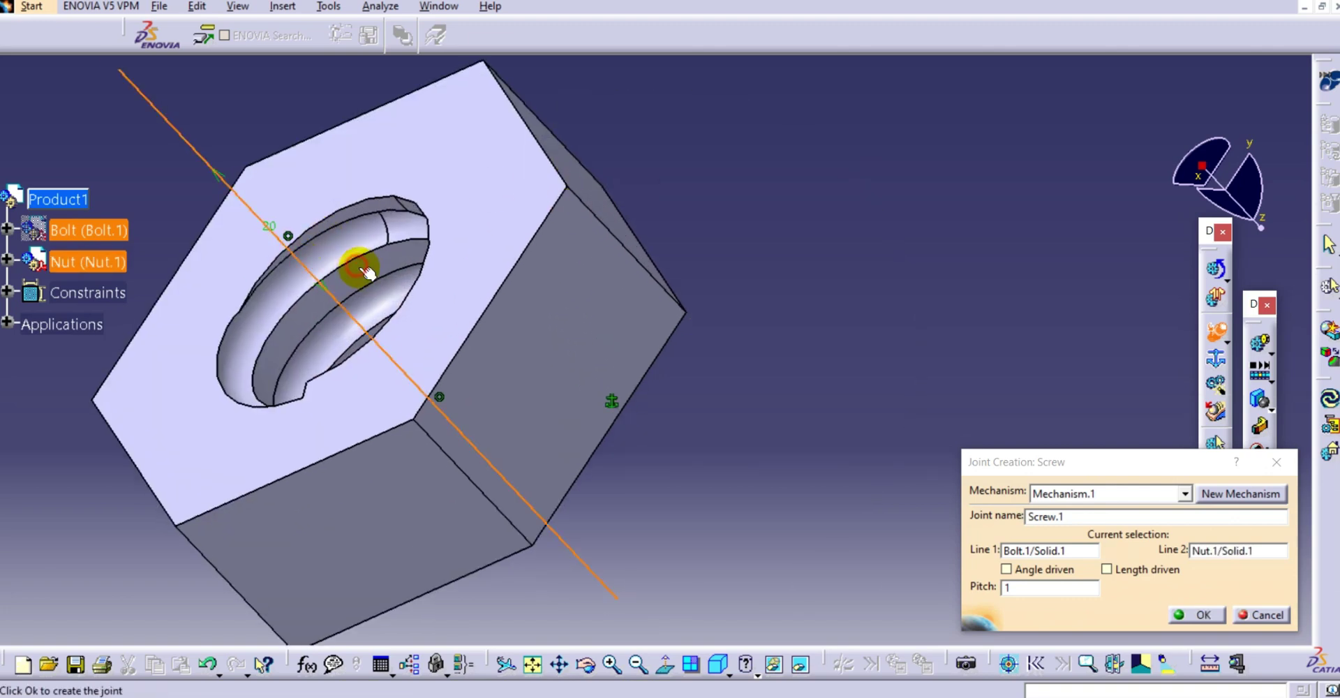
Step: Make the screw joint length driven, keep its pitch at 1, and create the joint
{"action": "middle_click_drag", "start_coordinate": [849, 292], "coordinate": [928, 411]}
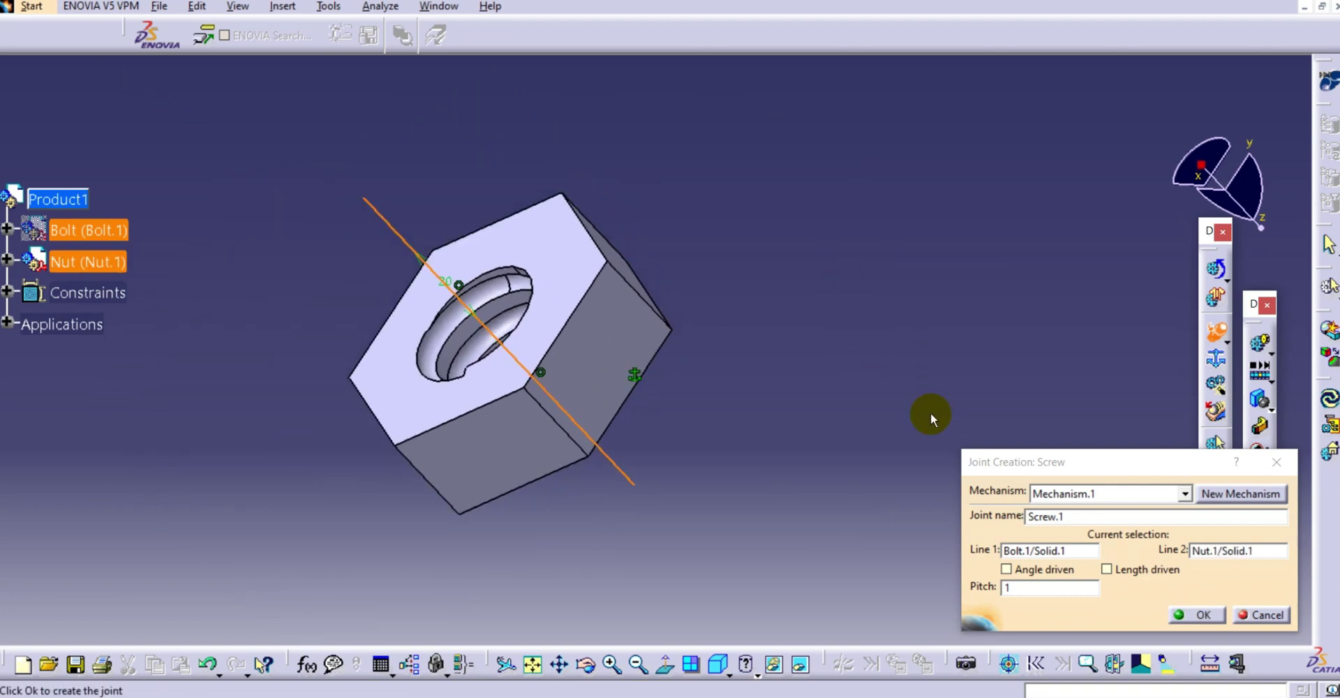
{"action": "left_click", "coordinate": [1106, 569]}
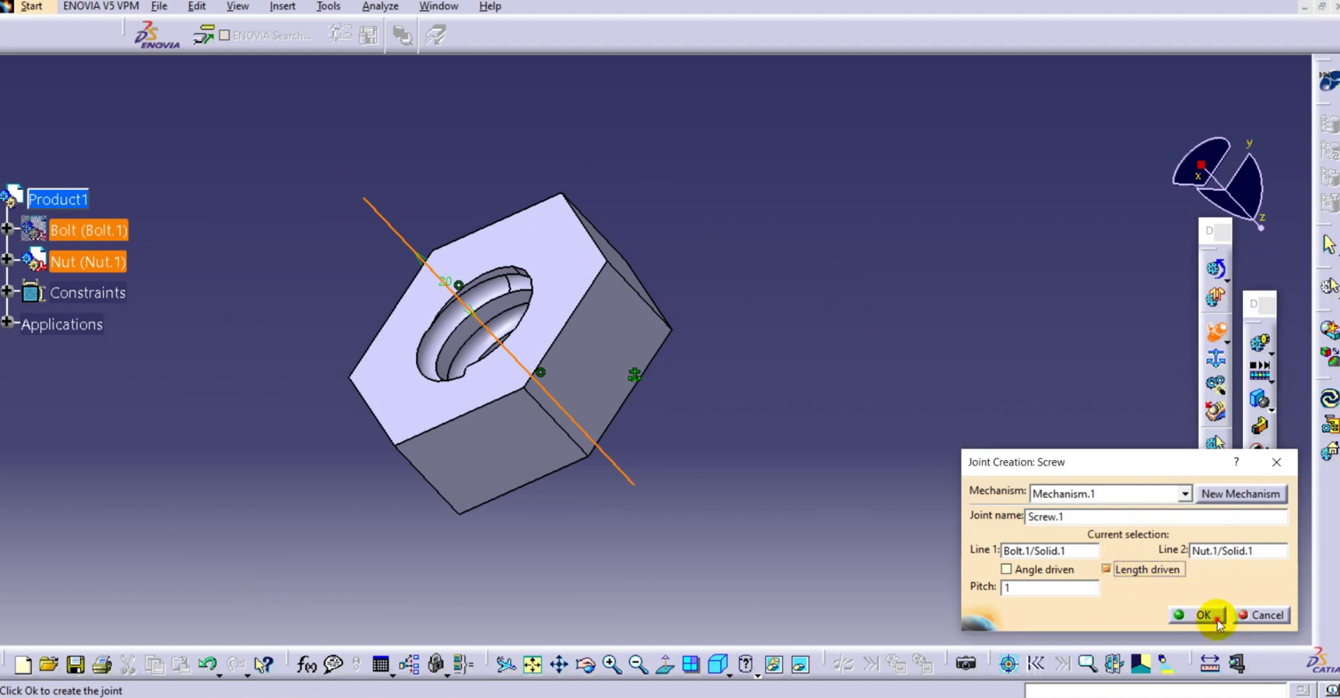
{"action": "left_click", "coordinate": [1203, 615]}
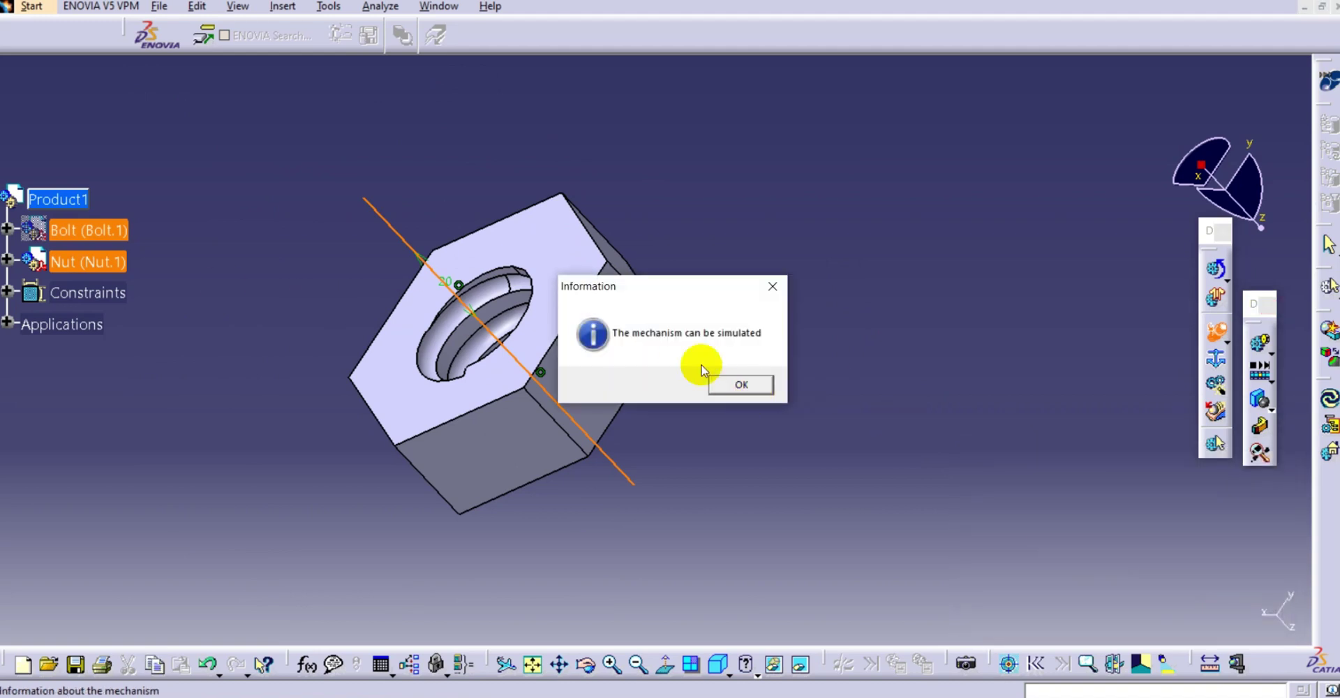
{"action": "left_click", "coordinate": [742, 385]}
Step: Show the hidden bolt again alongside the nut
{"action": "right_click", "coordinate": [96, 238]}
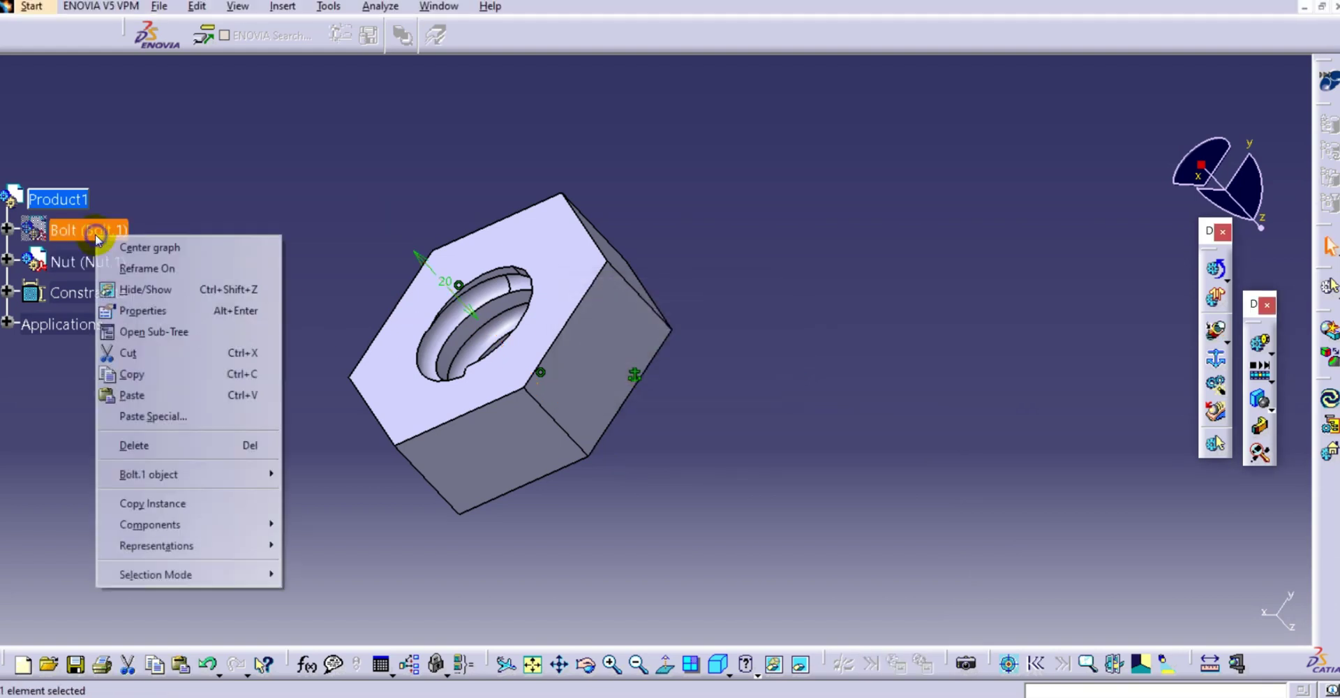
{"action": "left_click", "coordinate": [144, 289]}
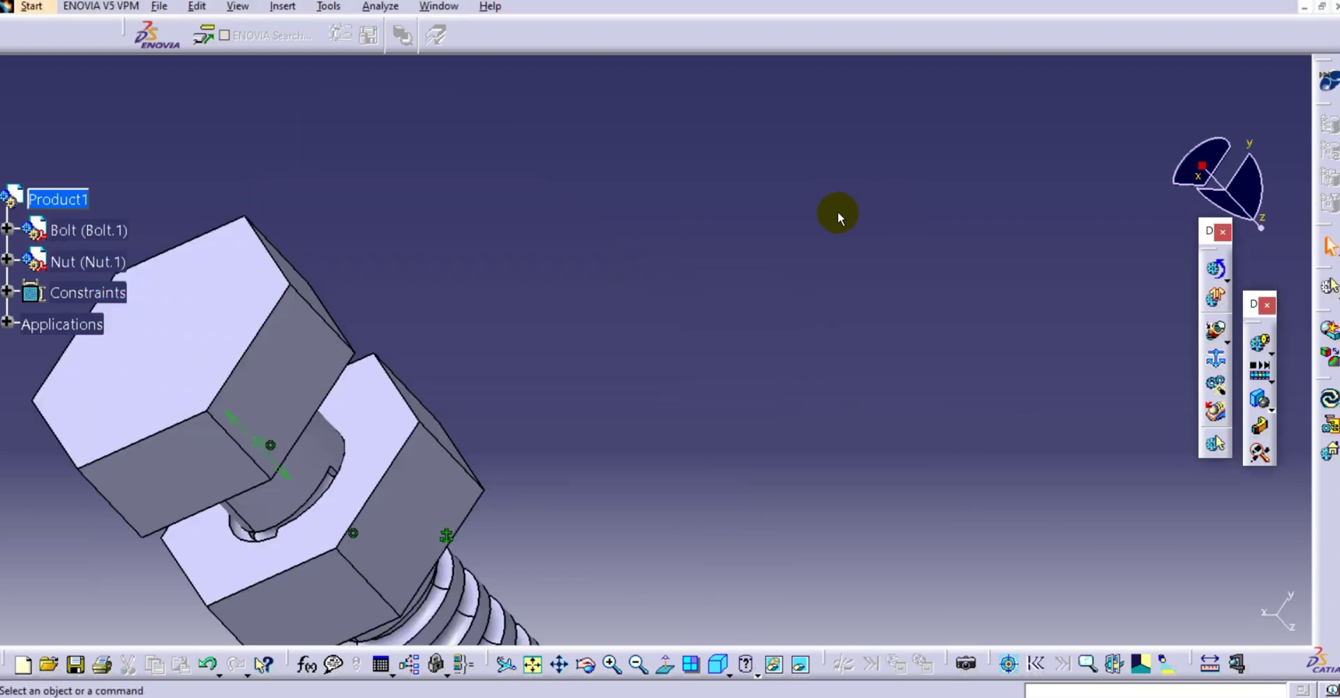
{"action": "middle_click_drag", "start_coordinate": [838, 213], "coordinate": [744, 207]}
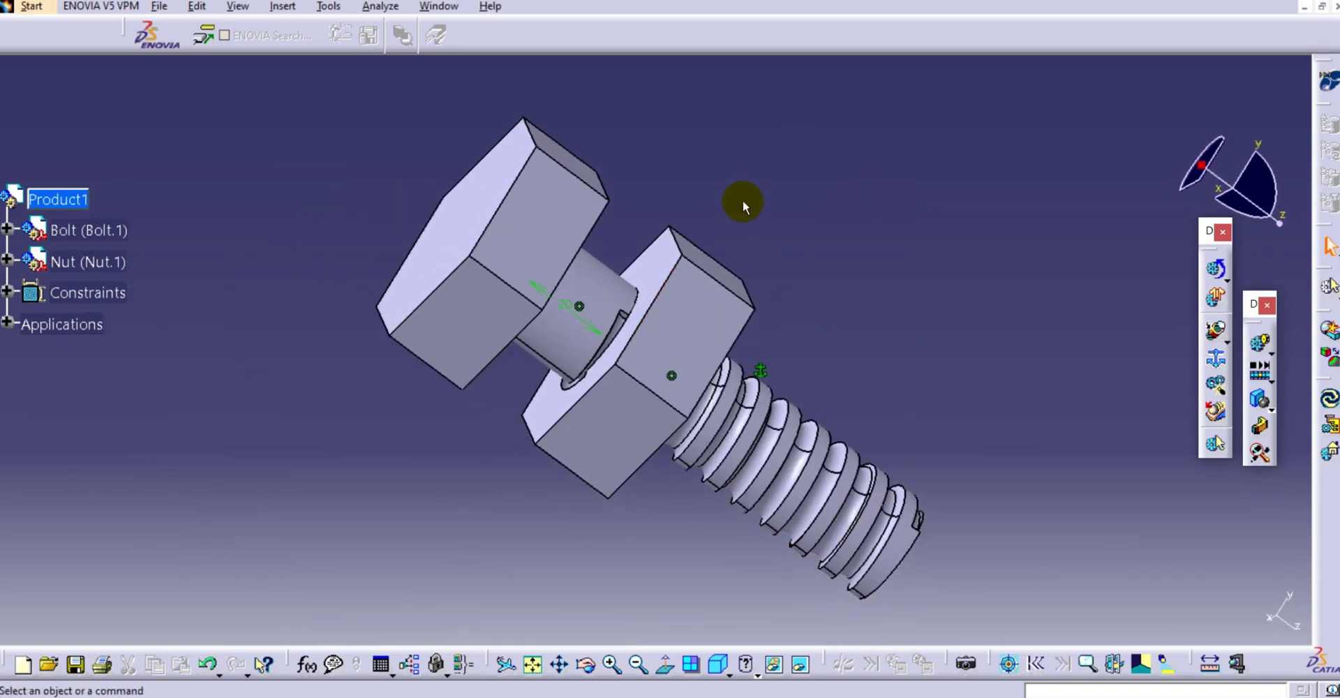
Step: Create a new kinematics simulation using Mechanism.1 as the simulation object
{"action": "left_click", "coordinate": [1262, 345]}
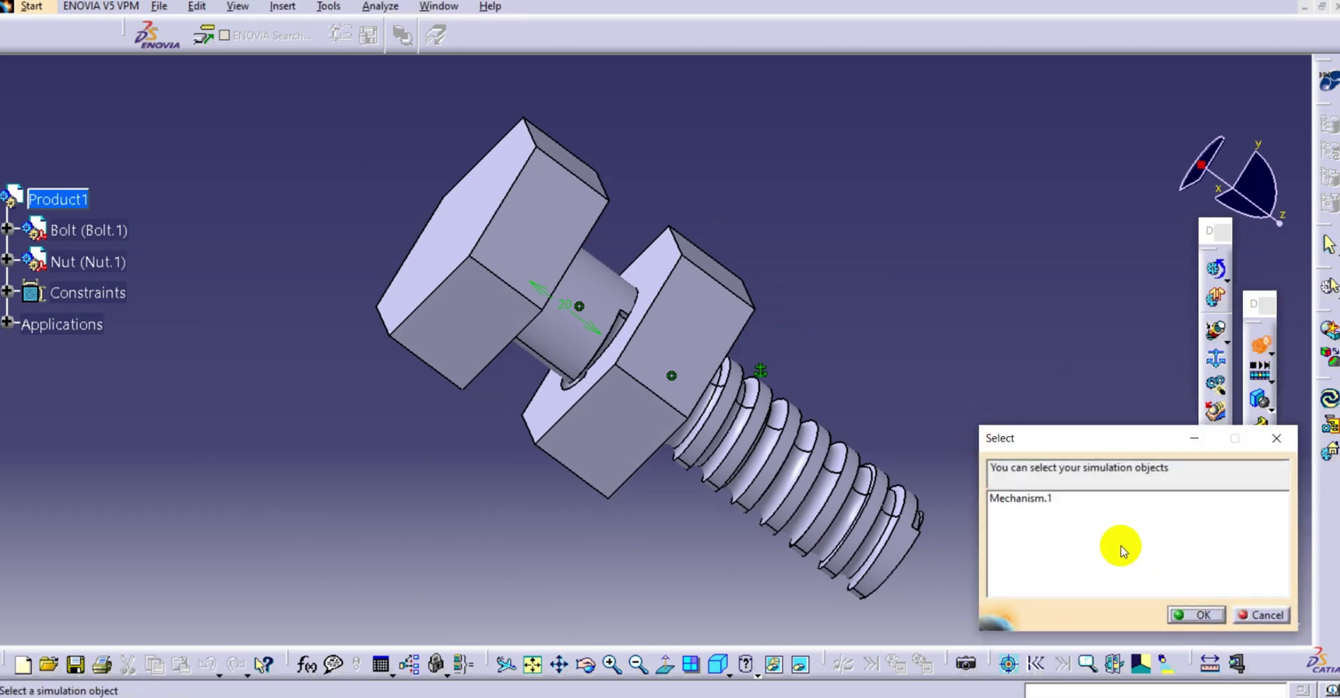
{"action": "left_click", "coordinate": [1061, 500]}
{"action": "left_click", "coordinate": [1199, 615]}
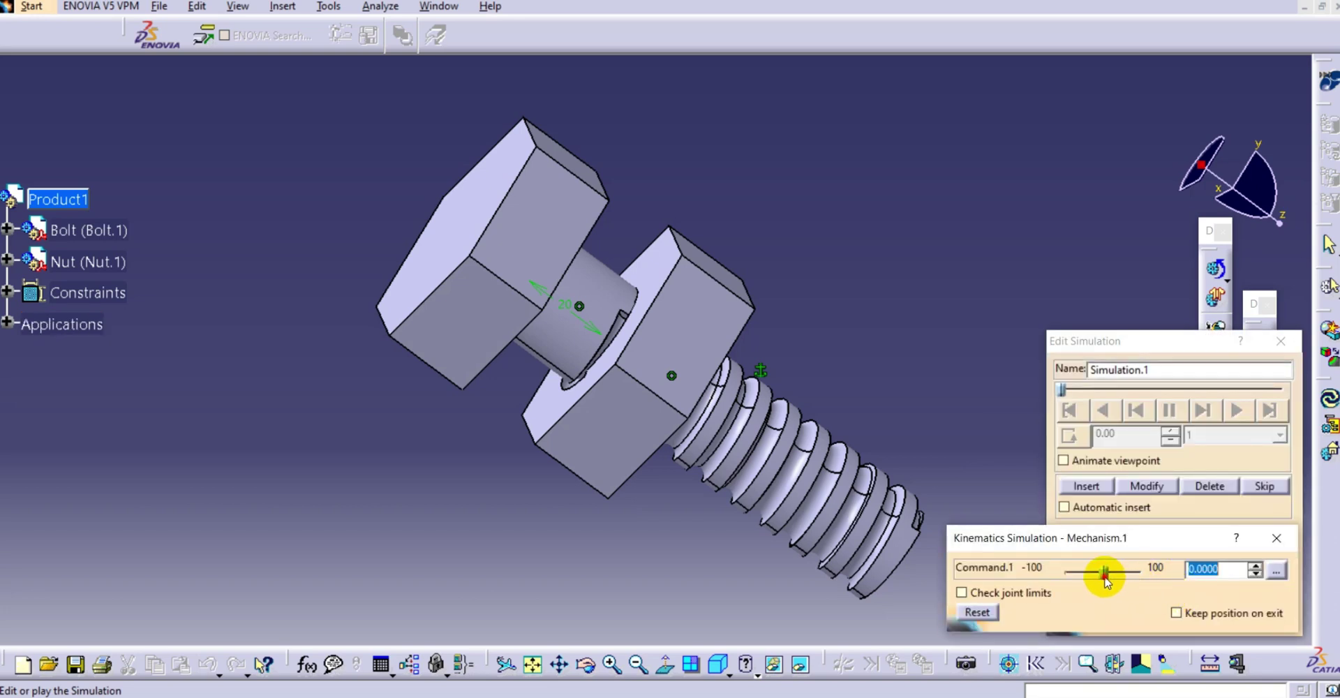
{"action": "mouse_move", "coordinate": [1101, 574]}
{"action": "left_mouse_down"}
{"action": "mouse_move", "coordinate": [1069, 588]}
{"action": "mouse_move", "coordinate": [1106, 590]}
{"action": "left_mouse_up"}
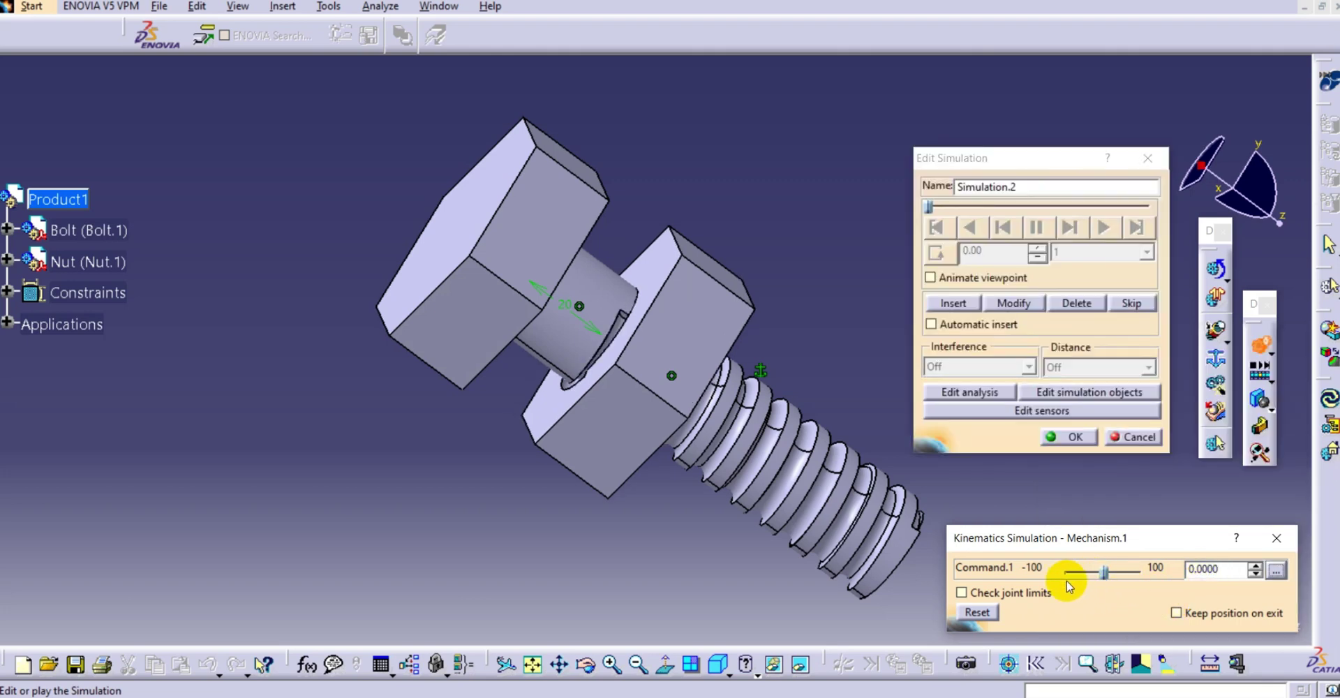
Step: Insert a shot in the simulation, move Command.1 to 62, and store that nut position in the shot
{"action": "left_click", "coordinate": [951, 303]}
{"action": "left_click_drag", "start_coordinate": [1105, 572], "coordinate": [1129, 577]}
{"action": "left_click", "coordinate": [1016, 303]}
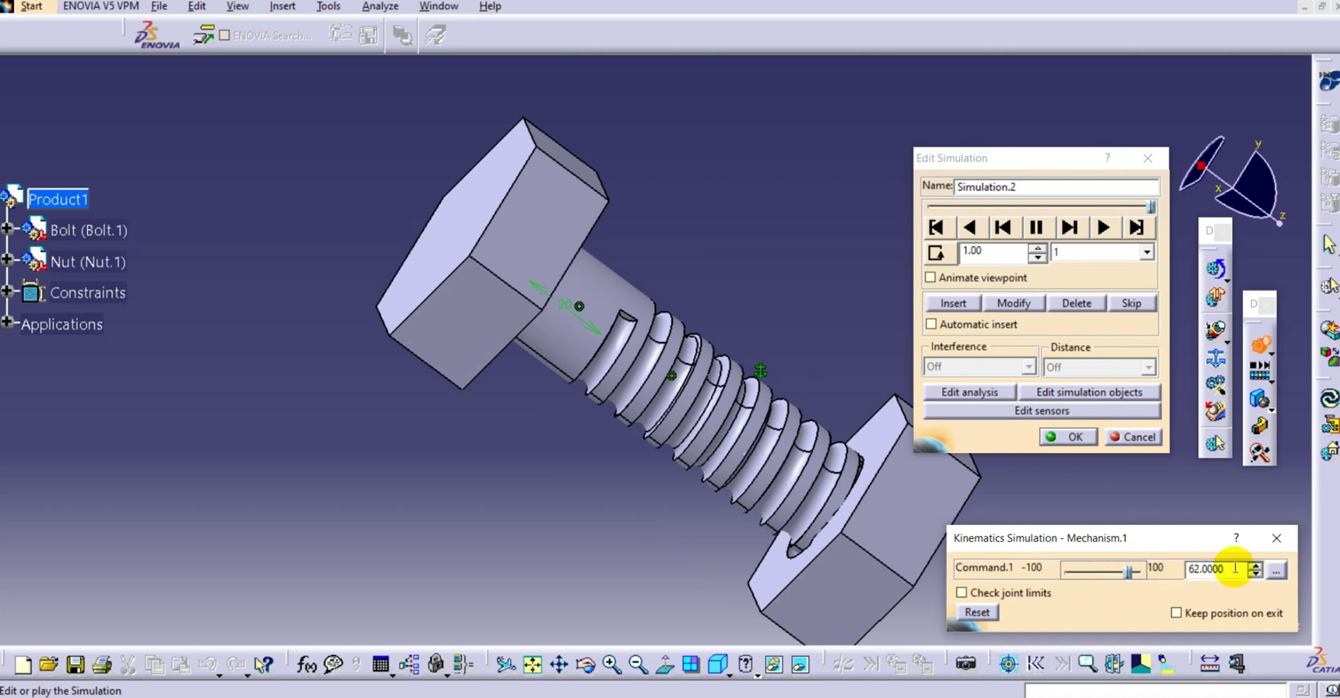
Step: Insert another simulation shot with Command.1 at 62, switch playback to looping, and run the nut's motion
{"action": "left_click", "coordinate": [958, 307]}
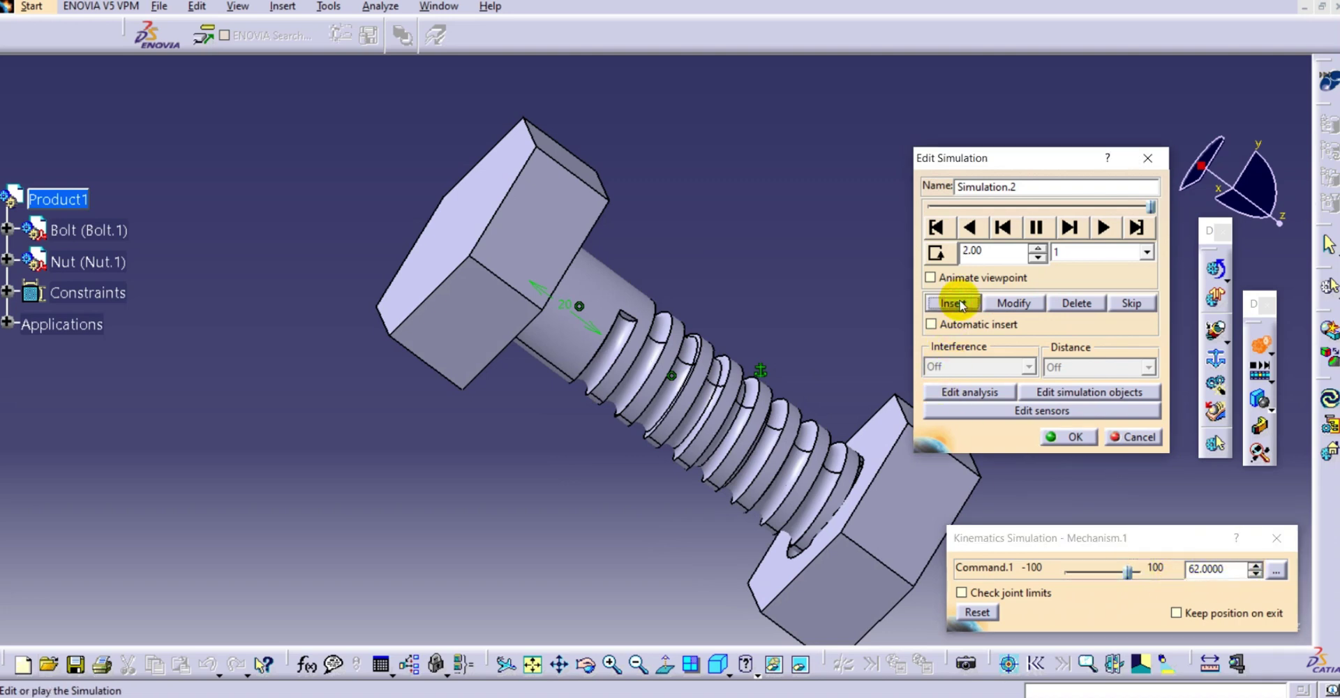
{"action": "left_click", "coordinate": [936, 253]}
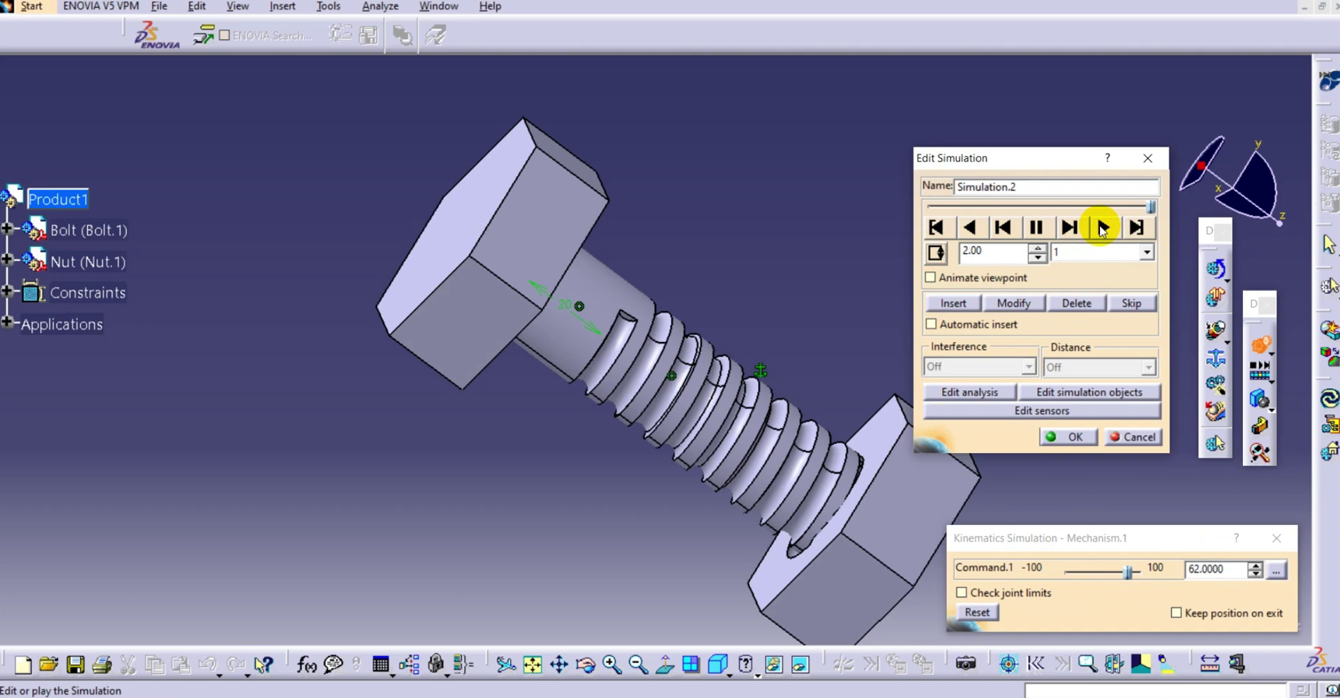
{"action": "left_click", "coordinate": [1103, 228]}
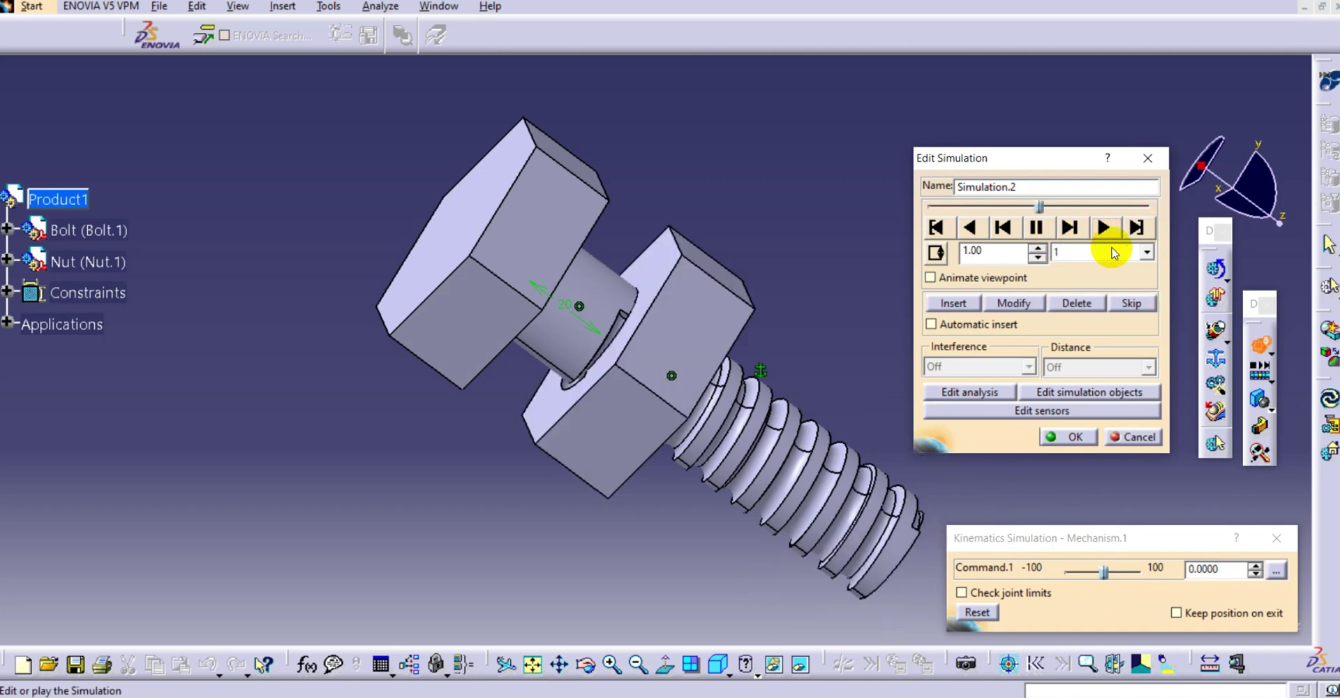
Step: Set the simulation's interpolation step to 0.04 and play the nut's motion along the bolt
{"action": "left_click", "coordinate": [1113, 254]}
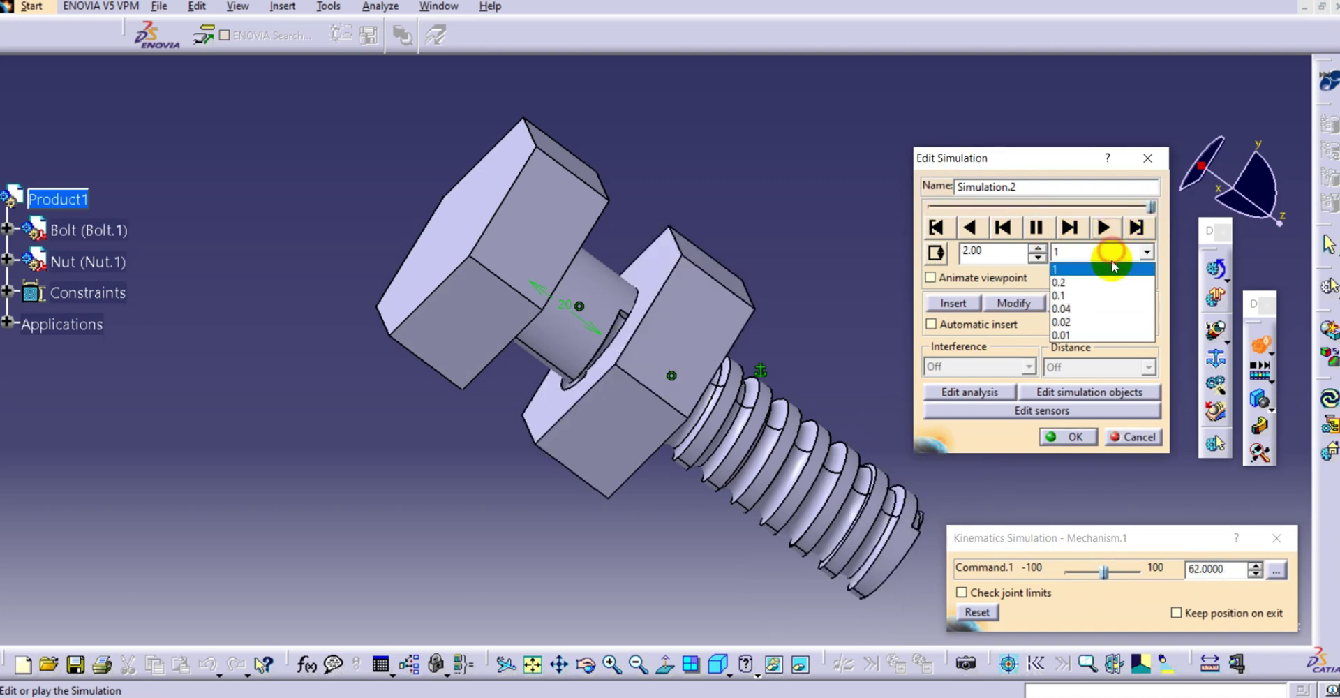
{"action": "left_click", "coordinate": [1107, 309]}
{"action": "left_click", "coordinate": [1103, 227]}
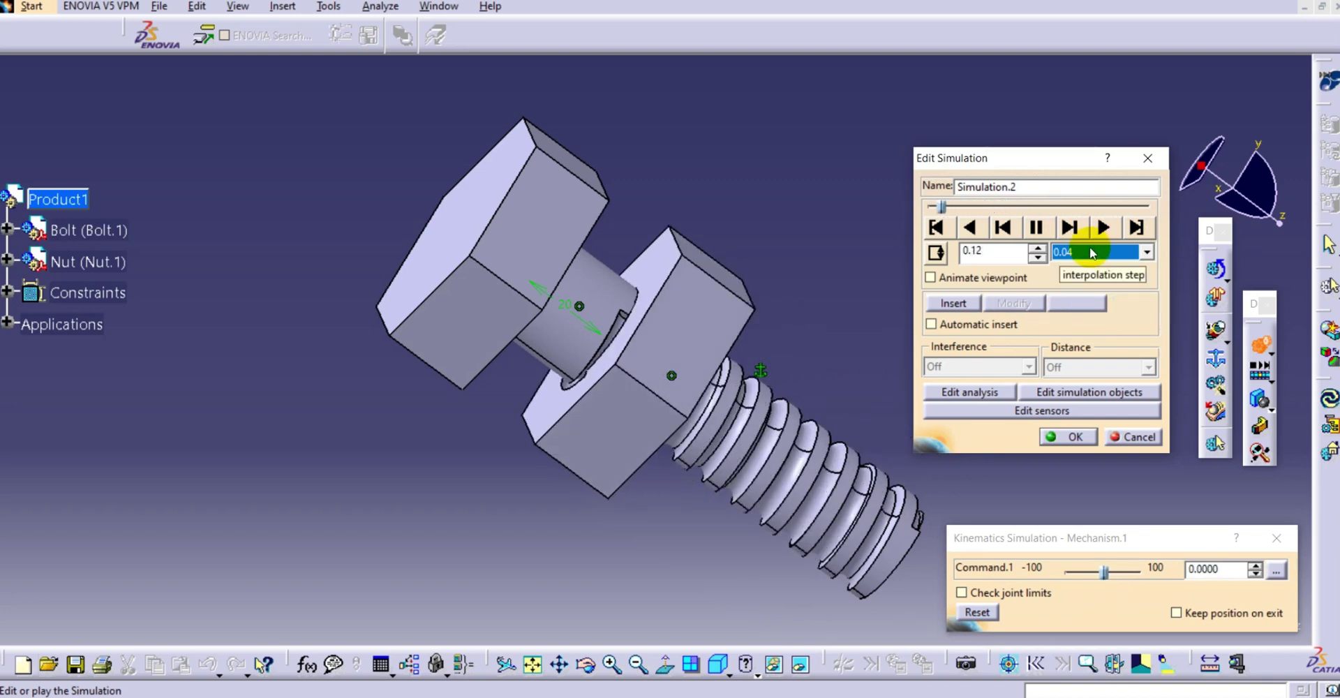
{"action": "left_click", "coordinate": [1103, 227]}
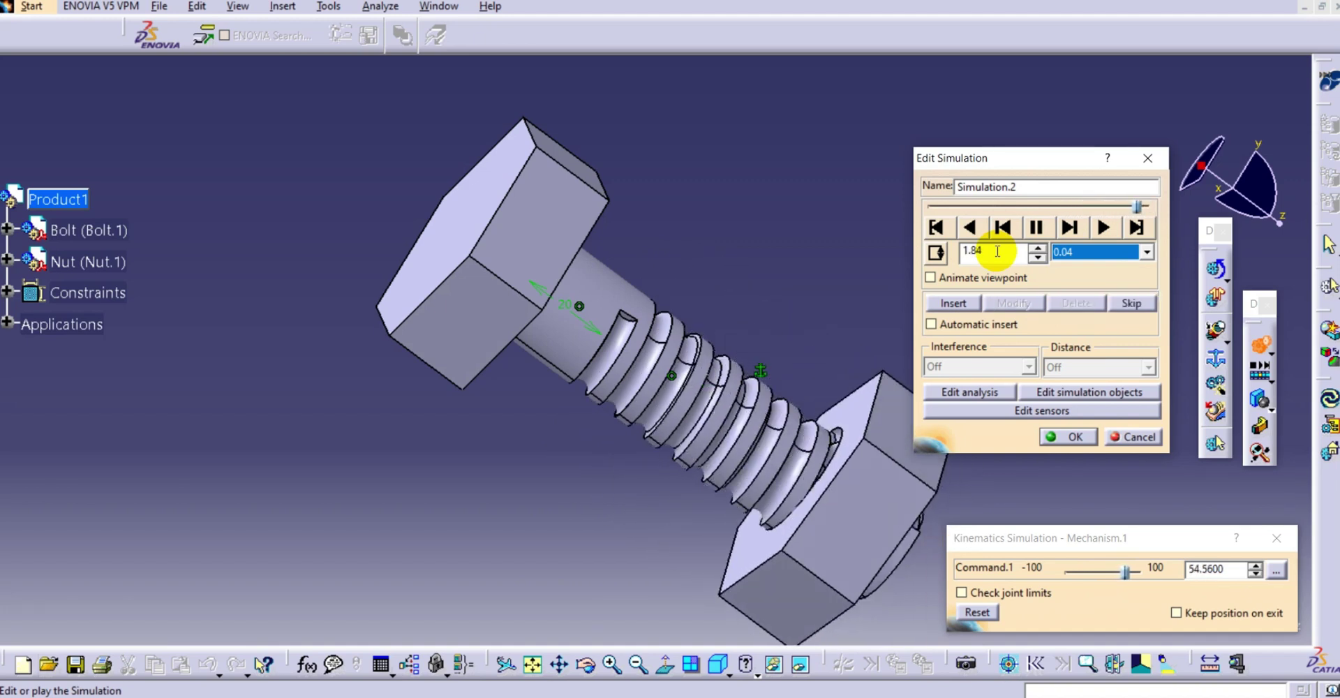
Step: Refine the looping simulation's interpolation step to 0.01 and view the nut's slower motion along the bolt
{"action": "left_click", "coordinate": [1089, 252]}
{"action": "left_click", "coordinate": [1086, 328]}
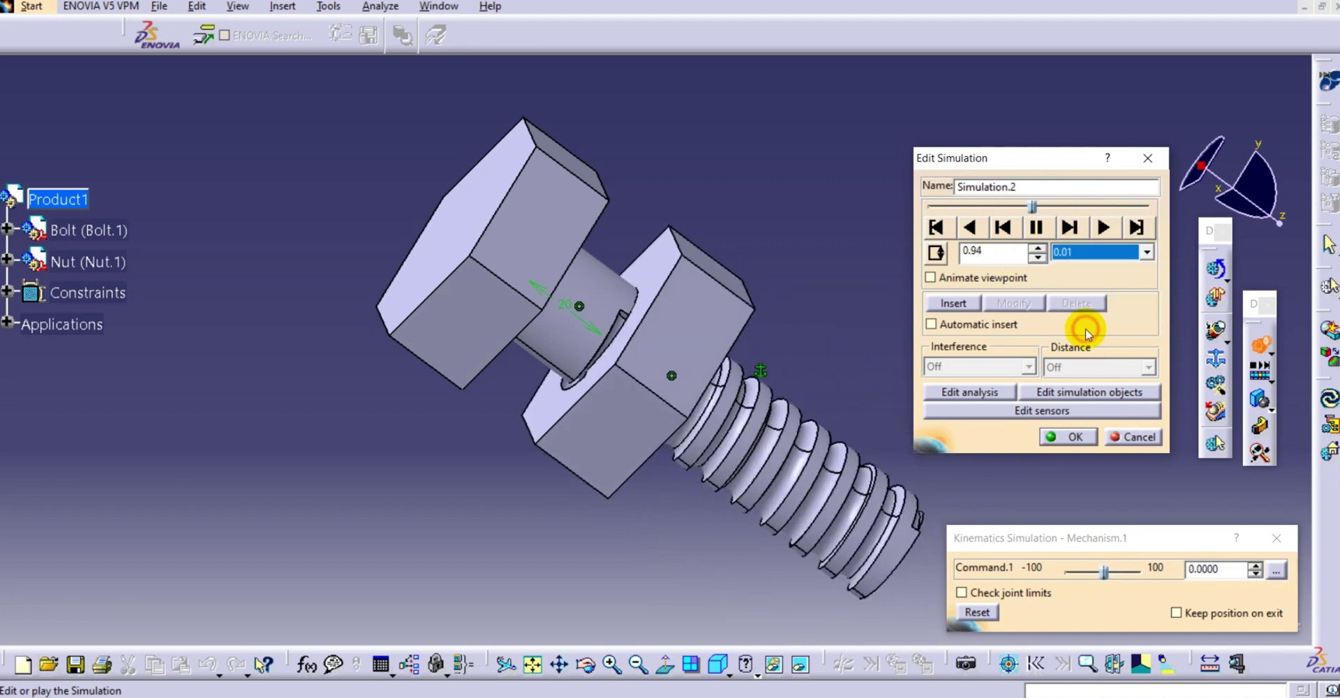
{"action": "left_click", "coordinate": [1024, 162]}
{"action": "left_click_drag", "start_coordinate": [1043, 150], "coordinate": [1053, 135]}
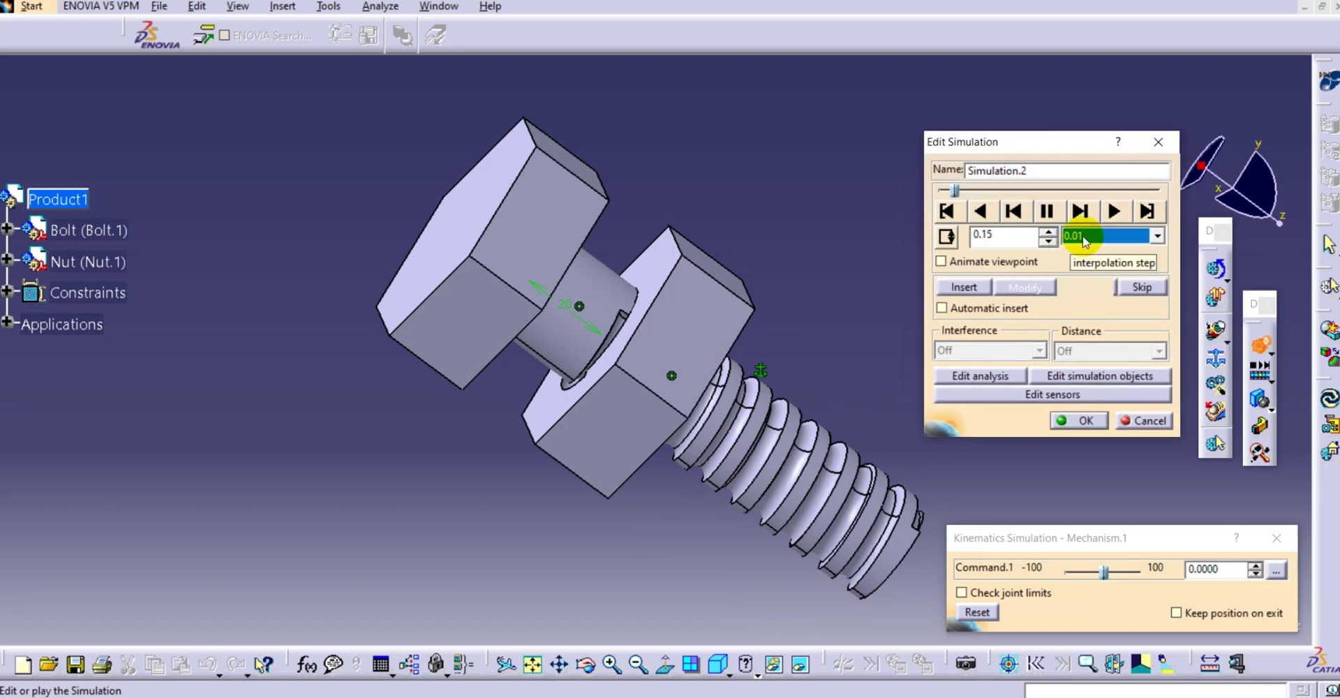
{"action": "left_click", "coordinate": [1080, 215]}
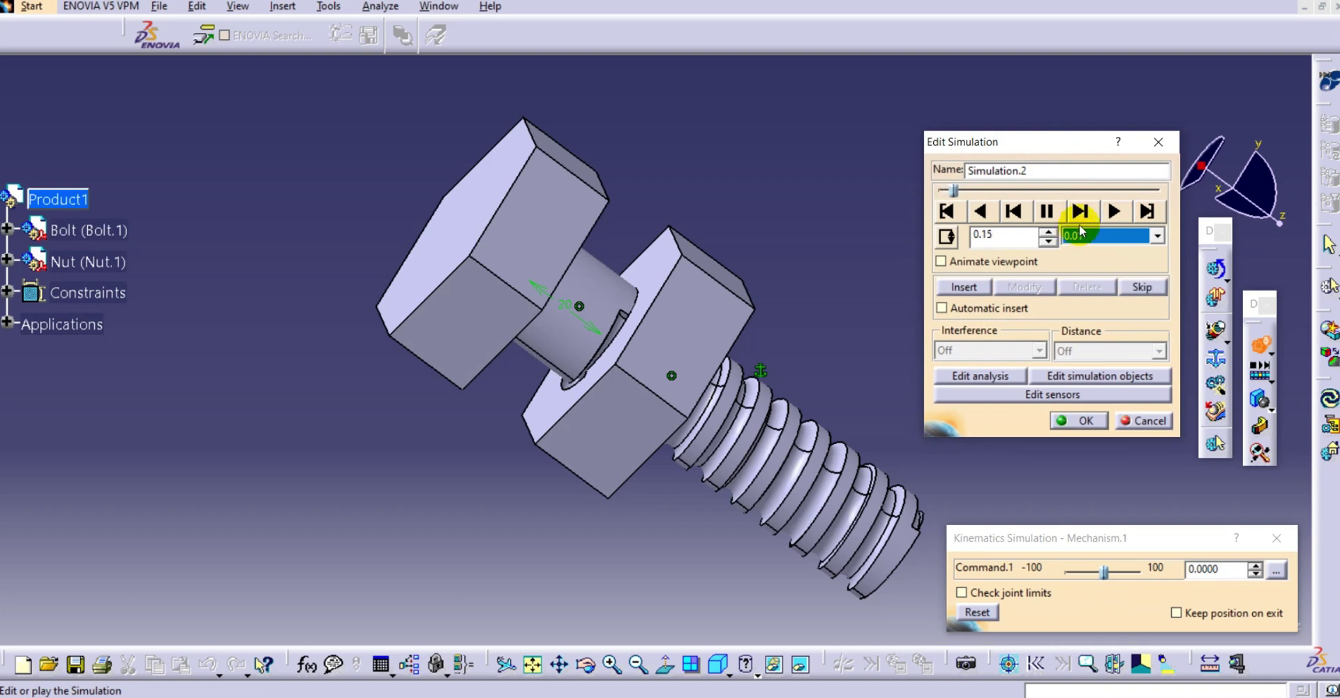